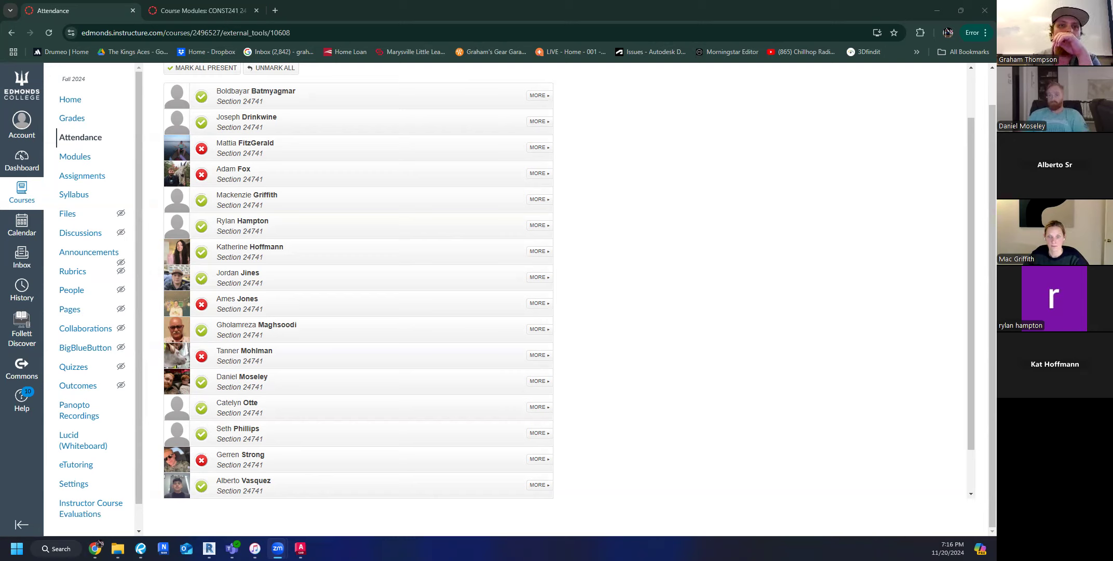
Switch to AutoCAD with the CONST241 FINAL Example drawing and show the empty area around the plan and elevations.
{"action": "mouse_move", "coordinate": [300, 548]}
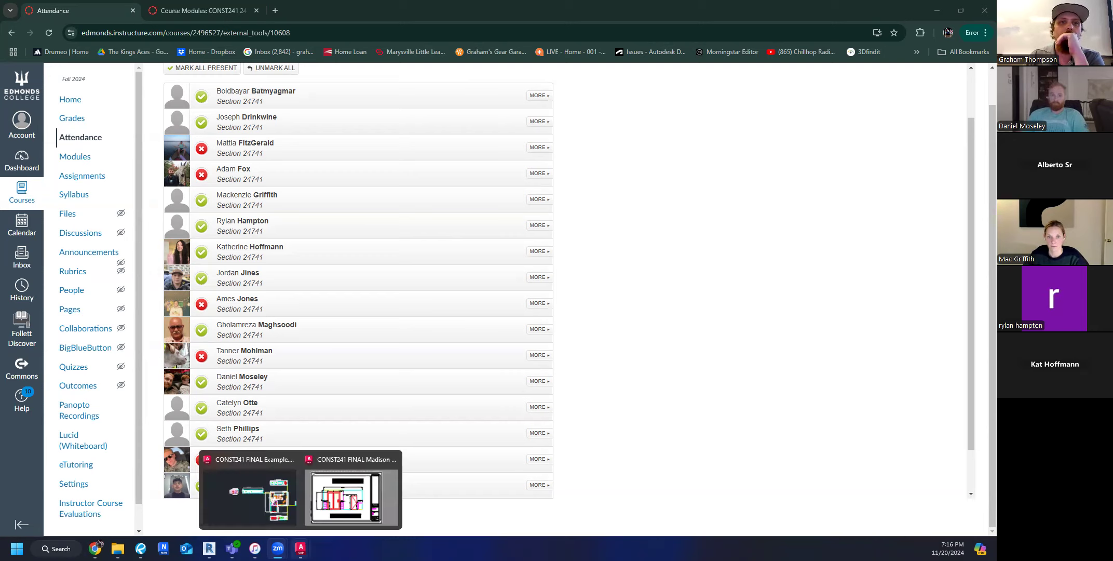
{"action": "left_click", "coordinate": [261, 480]}
{"action": "scroll", "coordinate": [375, 391], "scroll_direction": "down", "scroll_amount": 2}
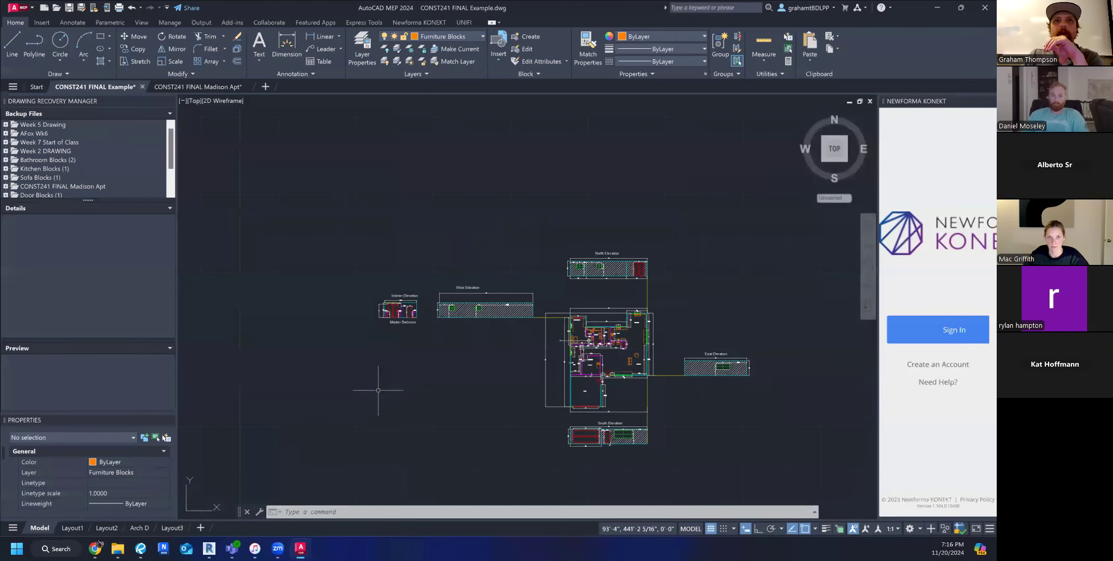
{"action": "middle_click_drag", "start_coordinate": [375, 392], "coordinate": [428, 432]}
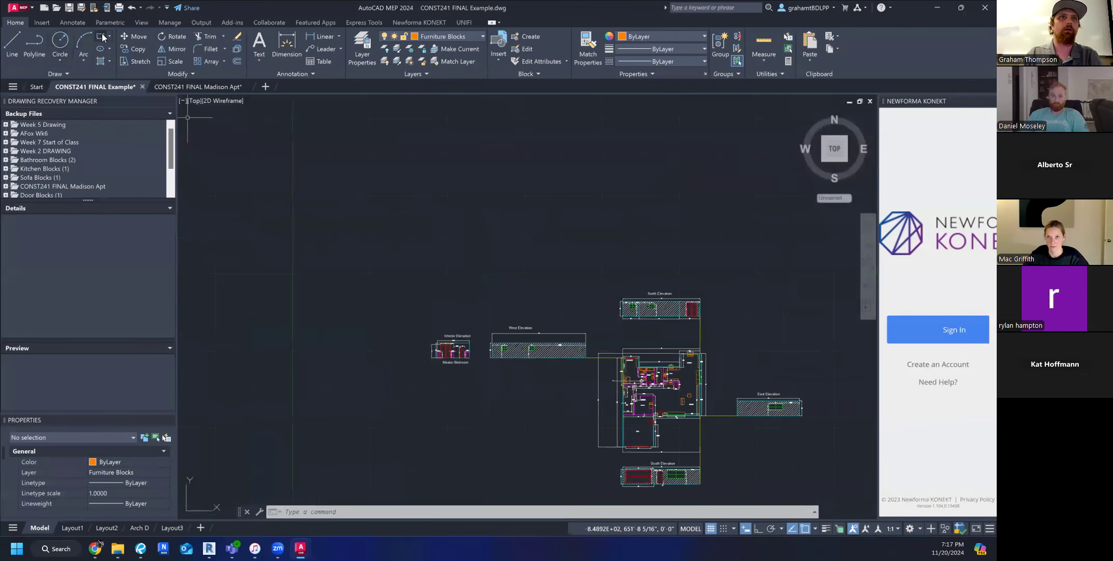
Draw a 20' by 20' rectangle in the empty model space above the interior elevation.
{"action": "left_click", "coordinate": [100, 36]}
{"action": "left_click", "coordinate": [322, 169]}
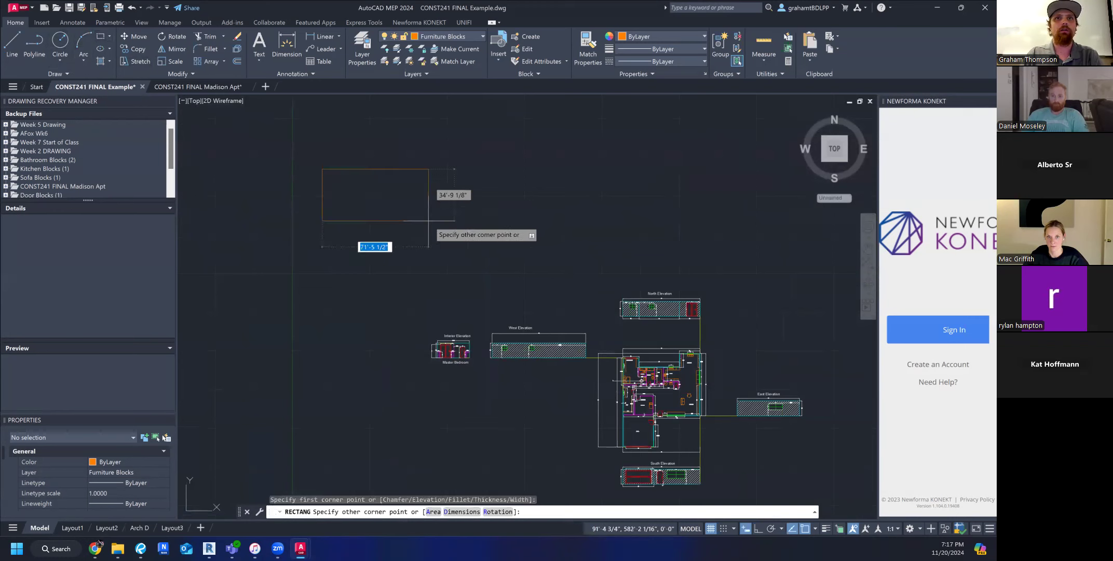
{"action": "type", "text": "20'"}
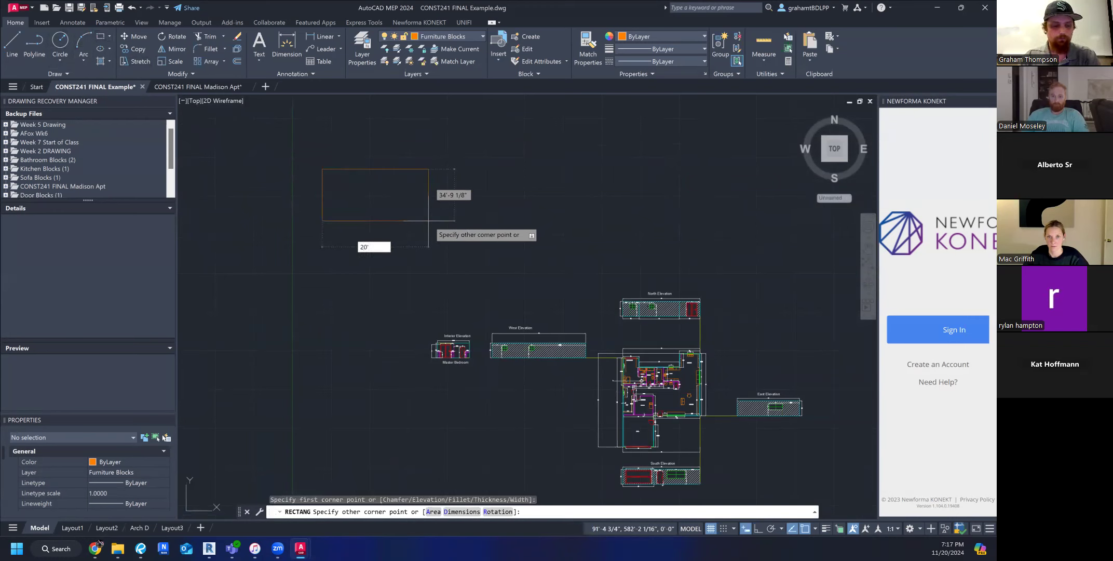
{"action": "key", "text": "Tab"}
{"action": "type", "text": "20"}
{"action": "key", "text": "Return"}
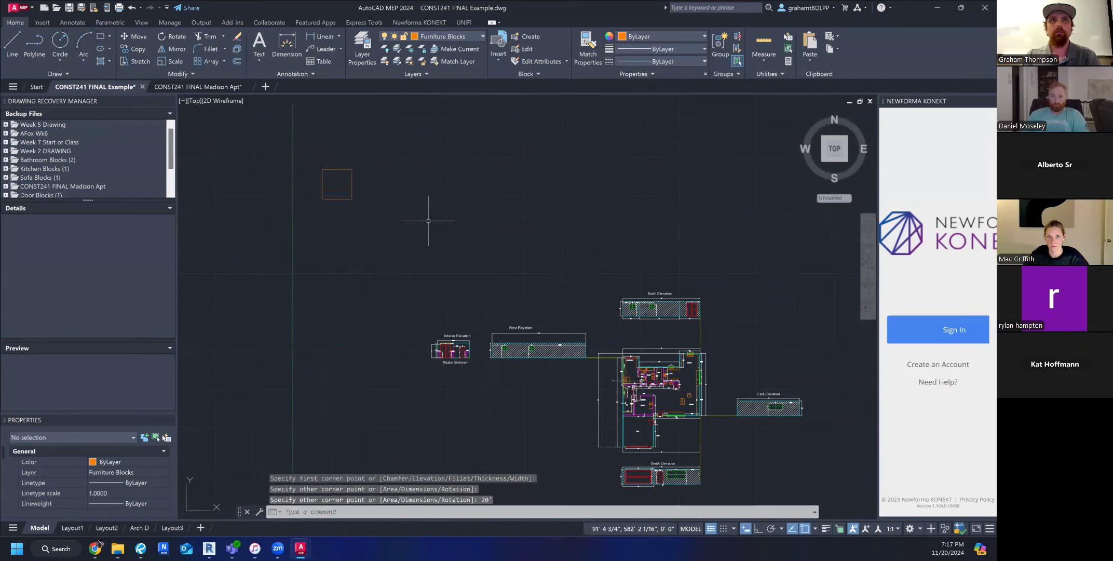
{"action": "scroll", "coordinate": [332, 166], "scroll_direction": "up", "scroll_amount": 8}
{"action": "scroll", "coordinate": [415, 291], "scroll_direction": "down", "scroll_amount": 4}
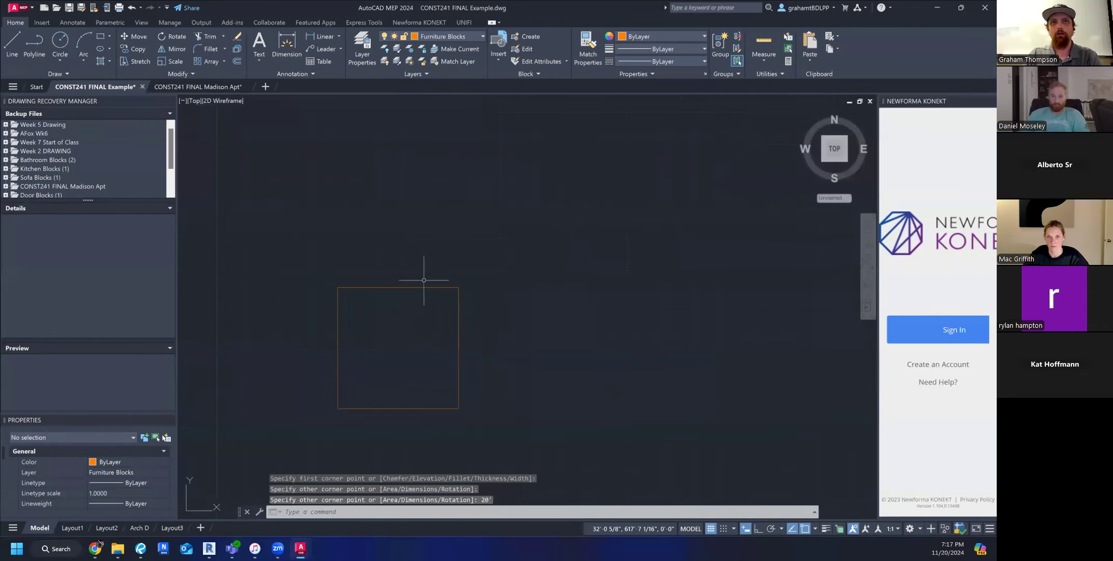
{"action": "scroll", "coordinate": [447, 323], "scroll_direction": "down", "scroll_amount": 4}
{"action": "scroll", "coordinate": [489, 383], "scroll_direction": "down", "scroll_amount": 2}
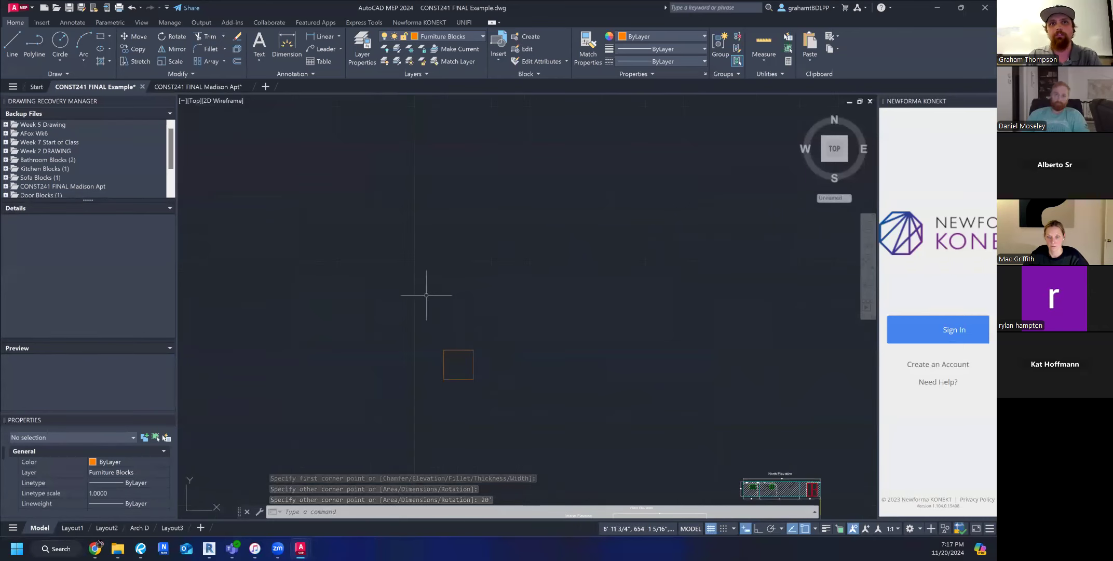
{"action": "mouse_move", "coordinate": [490, 380]}
{"action": "middle_mouse_down"}
{"action": "mouse_move", "coordinate": [462, 358]}
{"action": "mouse_move", "coordinate": [441, 309]}
{"action": "mouse_move", "coordinate": [454, 330]}
{"action": "middle_mouse_up"}
{"action": "scroll", "coordinate": [441, 309], "scroll_direction": "down", "scroll_amount": 2}
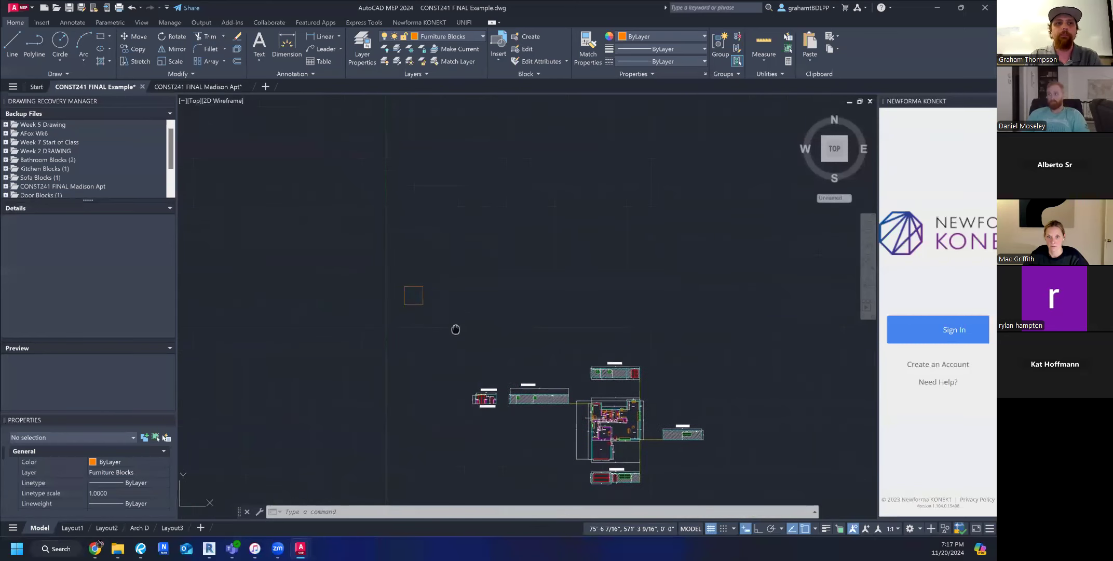
Delete the Arch D layout, including its title block sheet.
{"action": "left_click", "coordinate": [135, 528]}
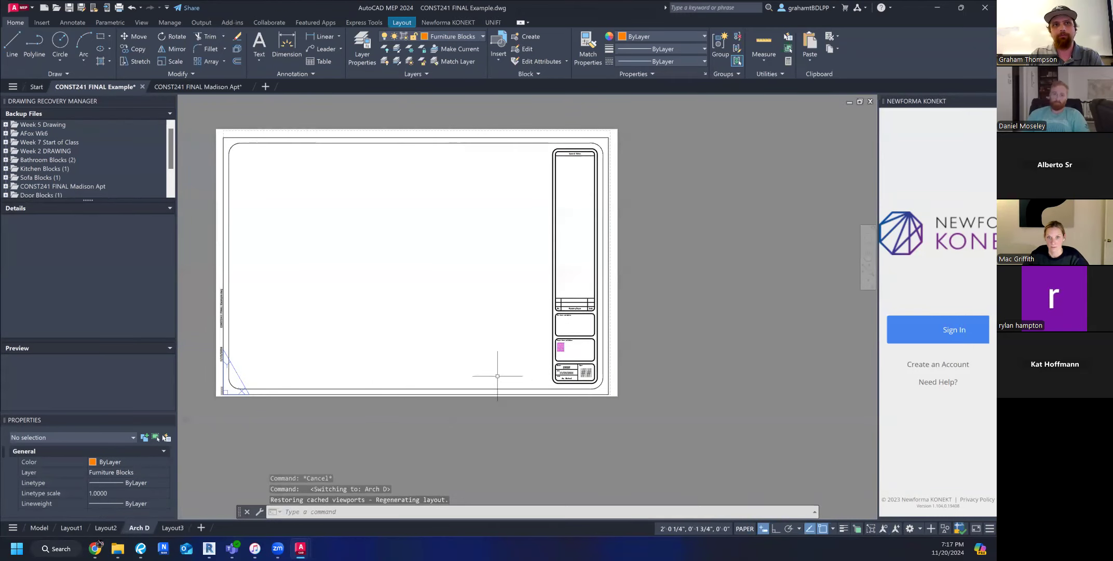
{"action": "right_click", "coordinate": [141, 528]}
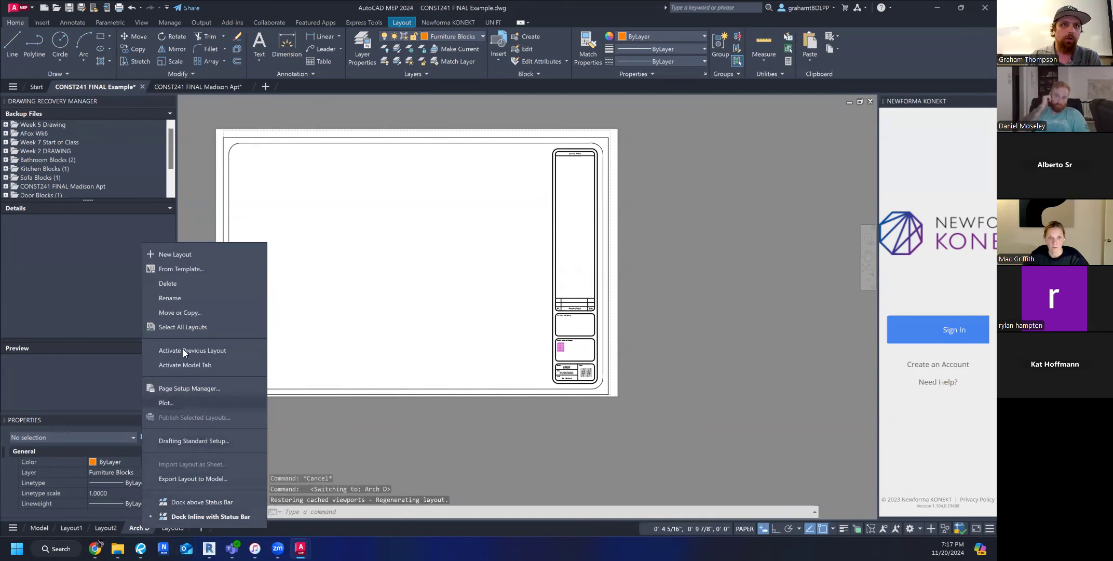
{"action": "left_click", "coordinate": [181, 283]}
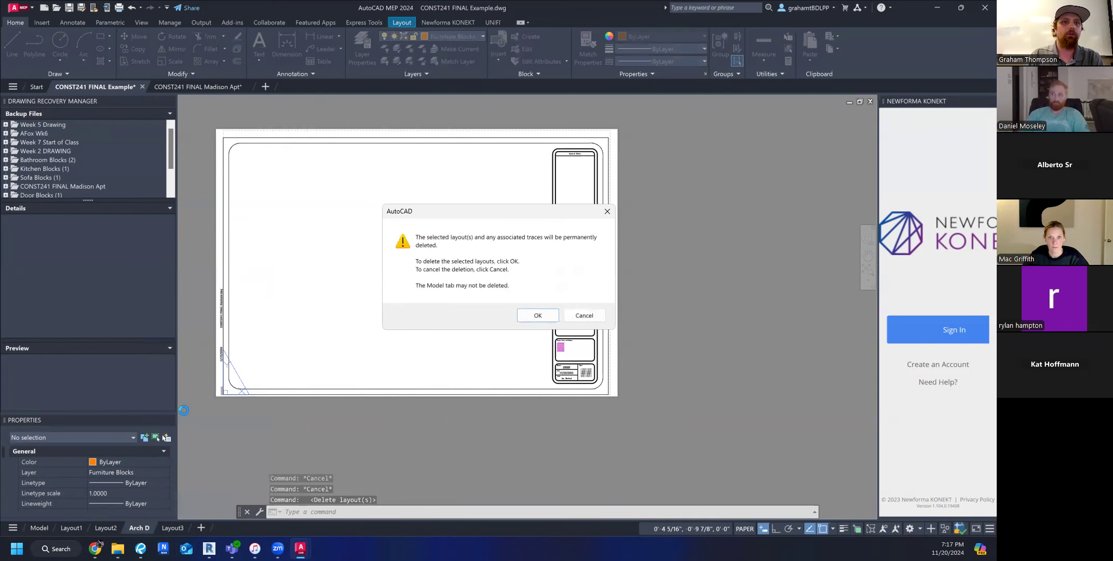
{"action": "left_click", "coordinate": [547, 315]}
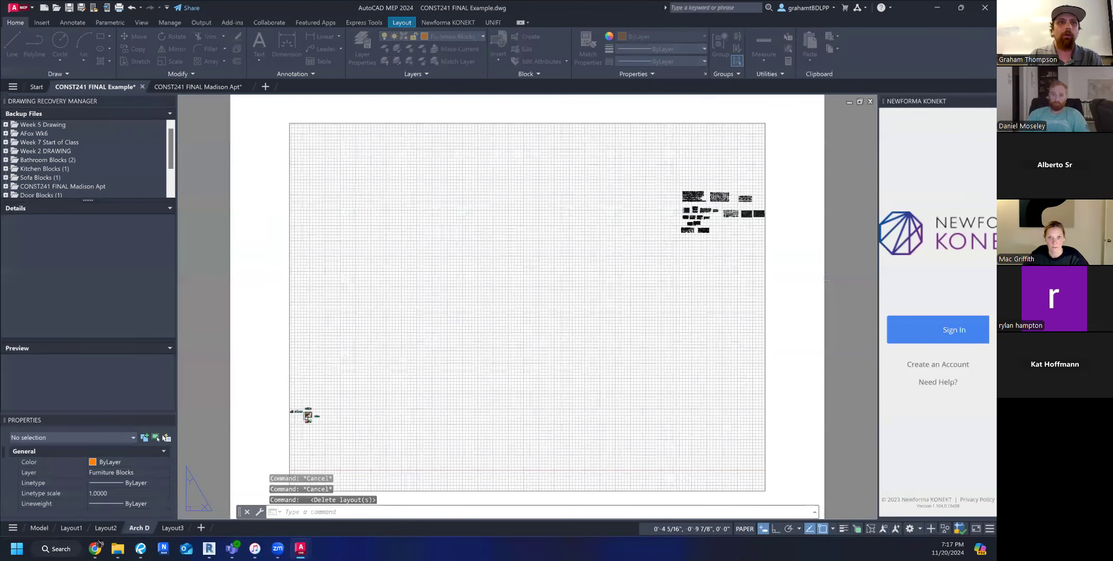
Delete the Layout3 and Layout2 layouts from the drawing.
{"action": "right_click", "coordinate": [140, 526]}
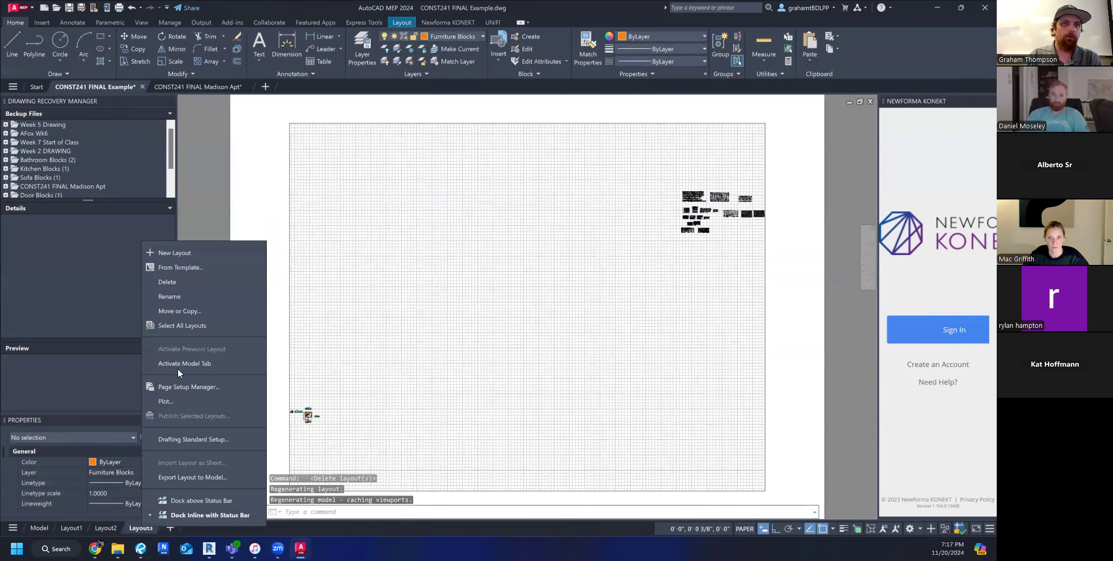
{"action": "left_click", "coordinate": [176, 281]}
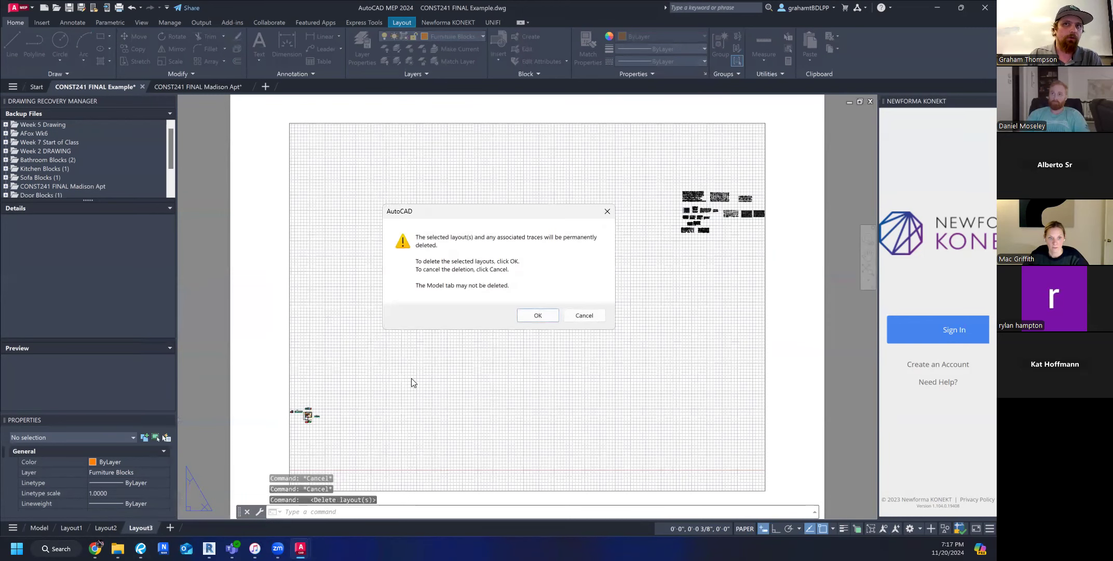
{"action": "left_click", "coordinate": [535, 318]}
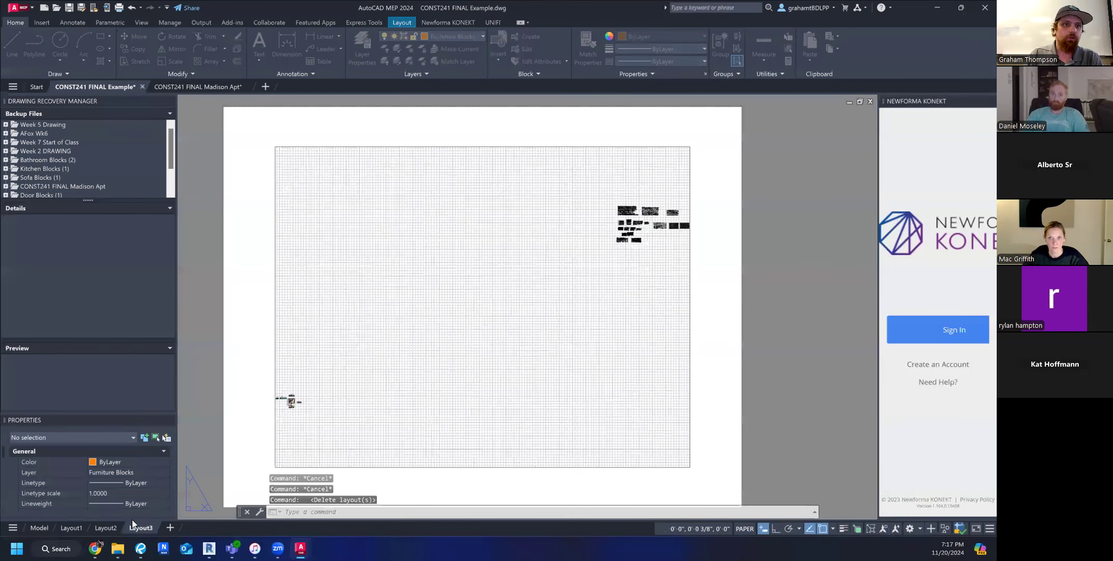
{"action": "right_click", "coordinate": [106, 528]}
{"action": "left_click", "coordinate": [160, 284]}
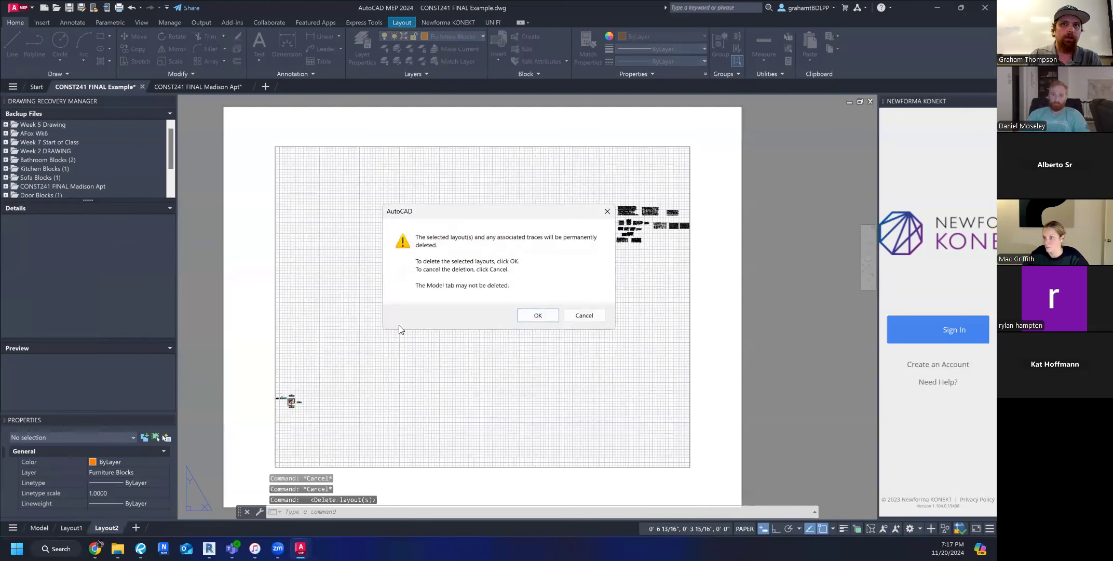
{"action": "left_click", "coordinate": [541, 317]}
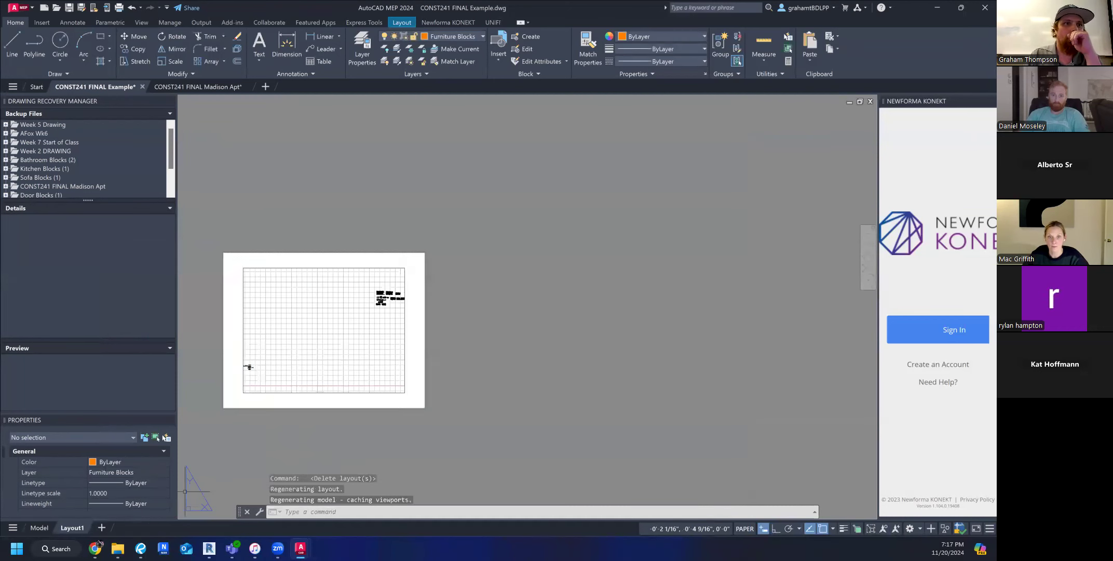
Review the floor plan and elevations in model space, and return to the Layout1 sheet.
{"action": "left_click", "coordinate": [39, 527]}
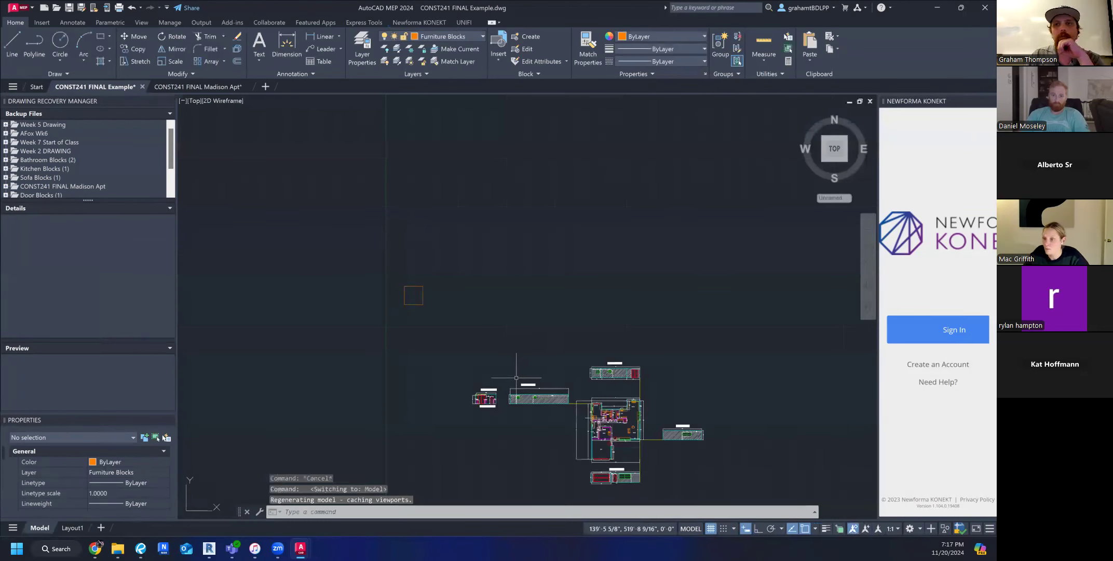
{"action": "middle_click_drag", "start_coordinate": [639, 416], "coordinate": [592, 350]}
{"action": "scroll", "coordinate": [594, 332], "scroll_direction": "up", "scroll_amount": 4}
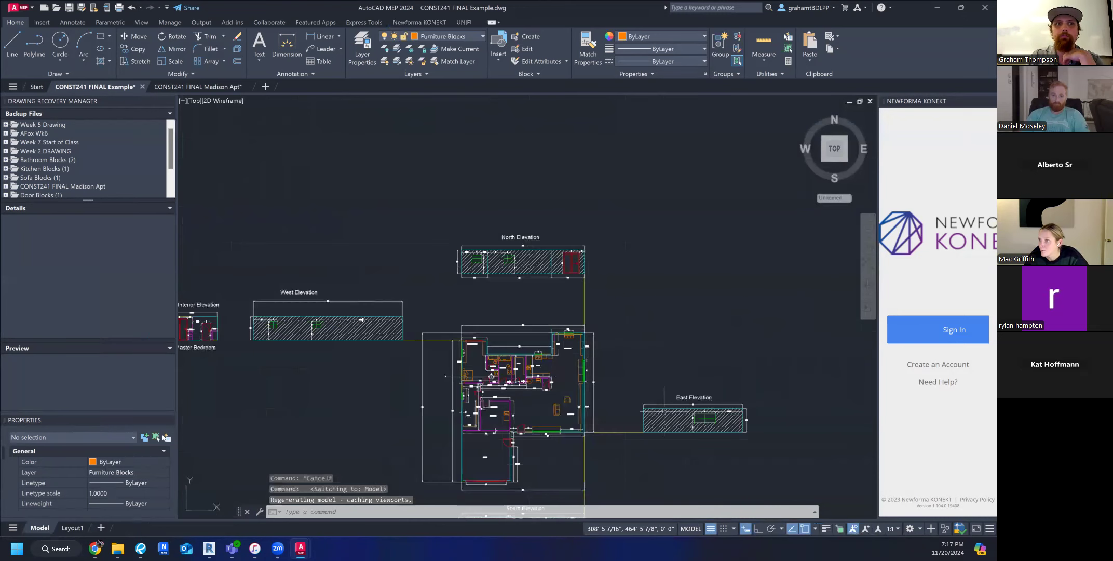
{"action": "left_click", "coordinate": [73, 528]}
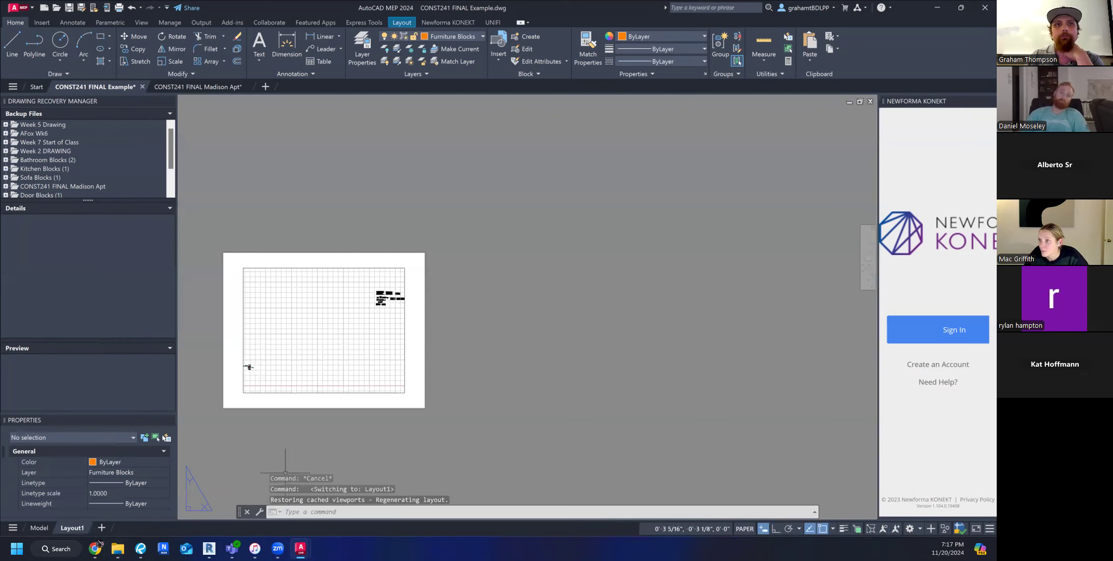
{"action": "middle_click_drag", "start_coordinate": [283, 455], "coordinate": [368, 448]}
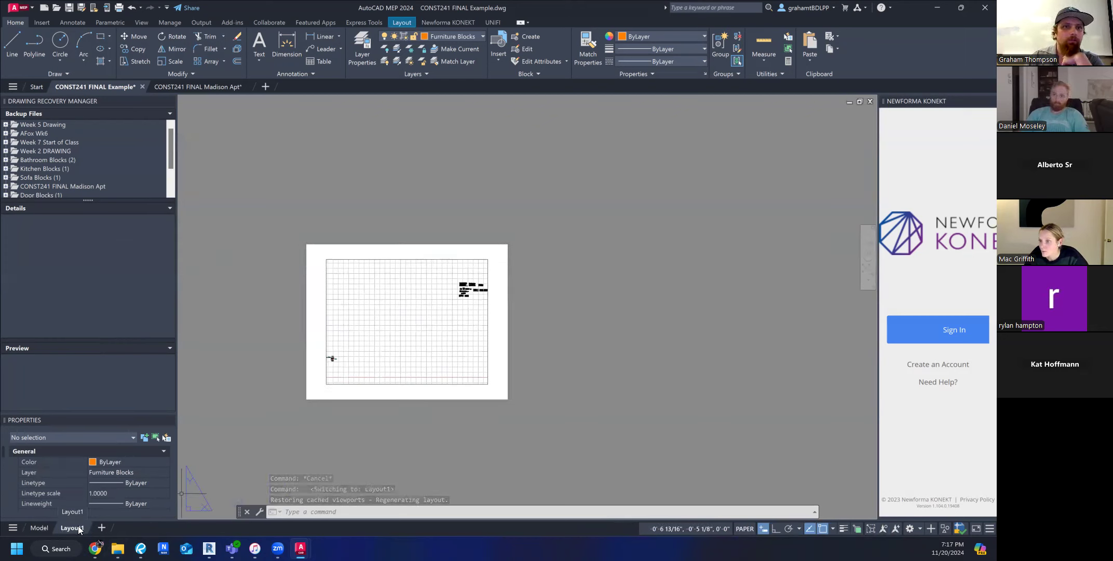
Delete the remaining Layout1 layout to reset it.
{"action": "right_click", "coordinate": [79, 529]}
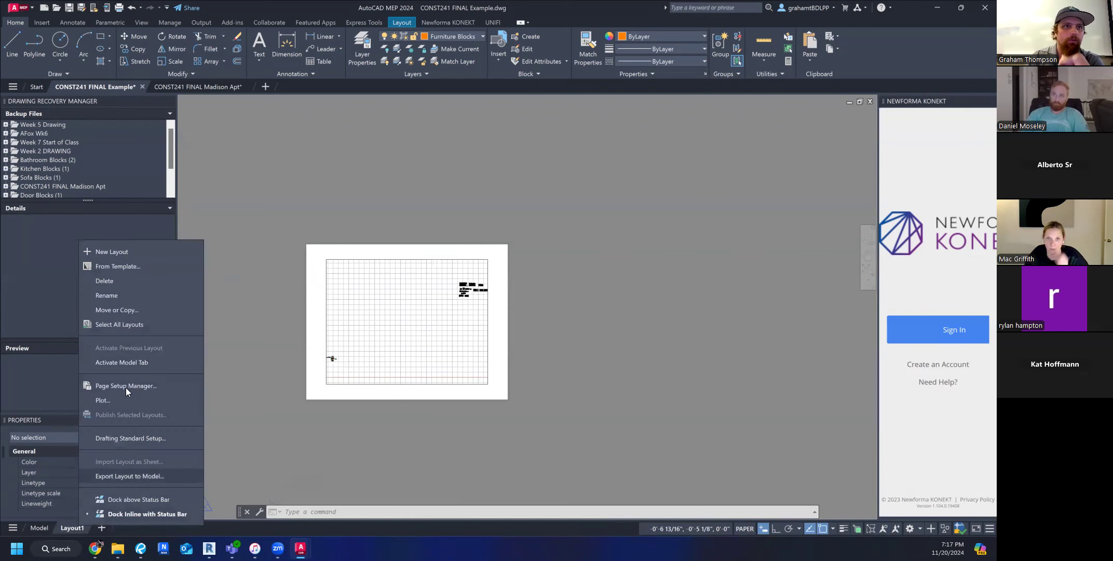
{"action": "left_click", "coordinate": [114, 279]}
{"action": "left_click", "coordinate": [546, 316]}
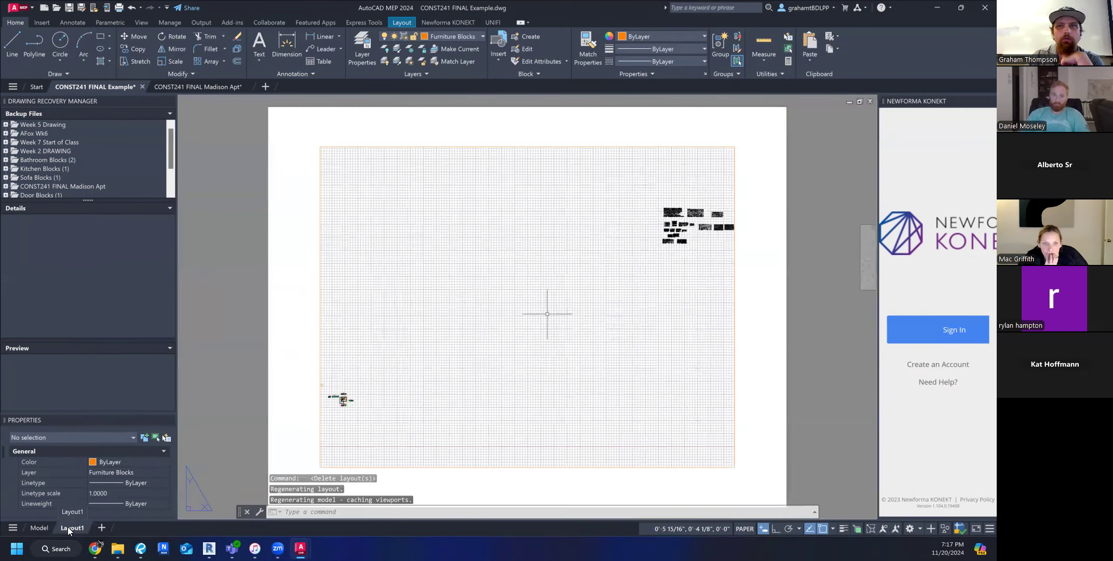
Add a new layout and rename it PLAN.
{"action": "left_click", "coordinate": [102, 527]}
{"action": "left_click", "coordinate": [113, 529]}
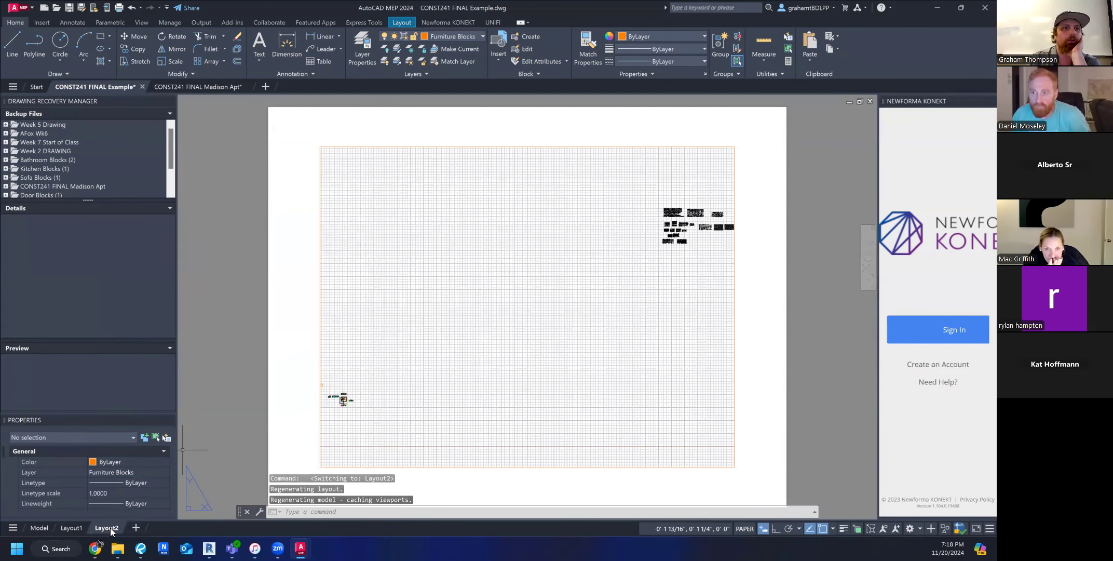
{"action": "right_click", "coordinate": [110, 528]}
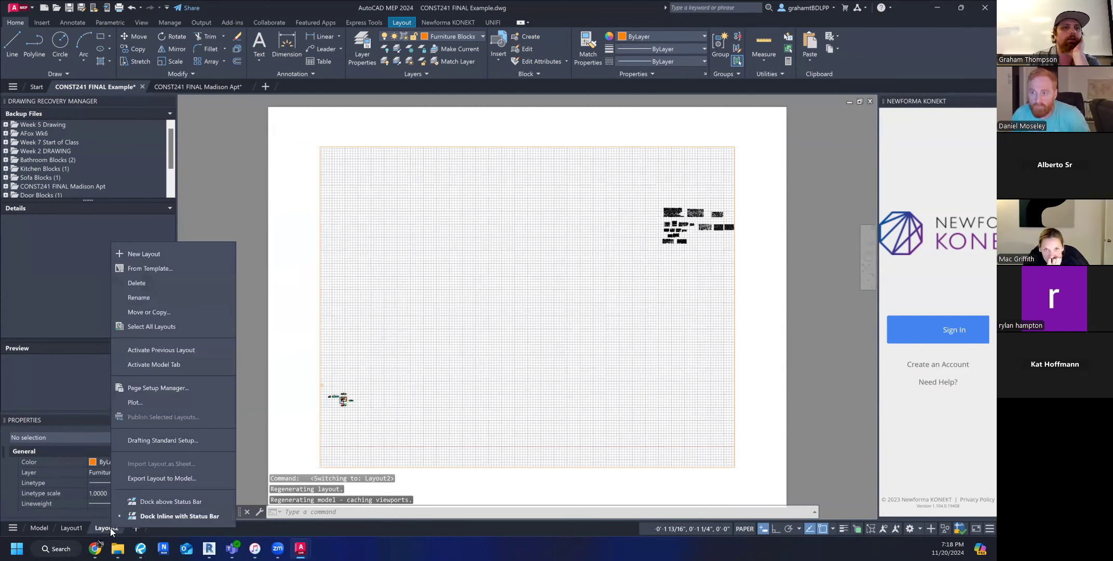
{"action": "left_click", "coordinate": [138, 297]}
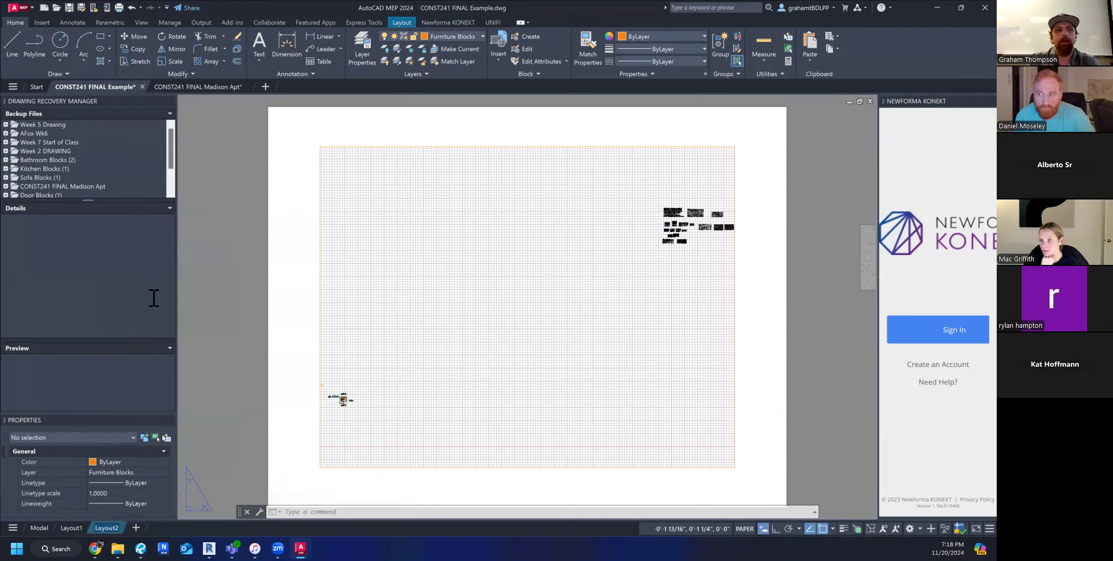
{"action": "type", "text": "PL"}
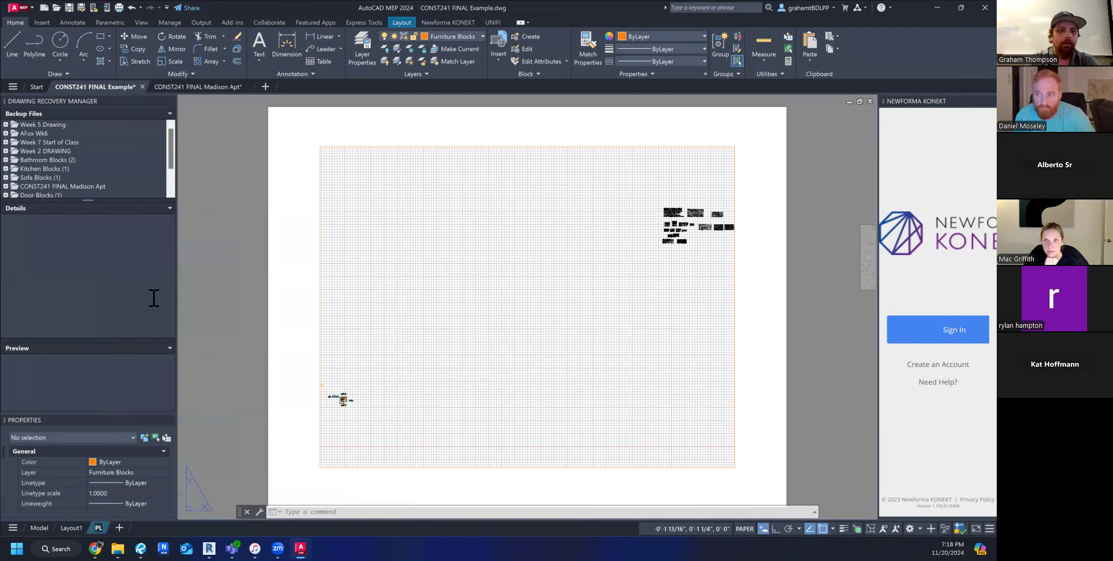
{"action": "type", "text": "AN"}
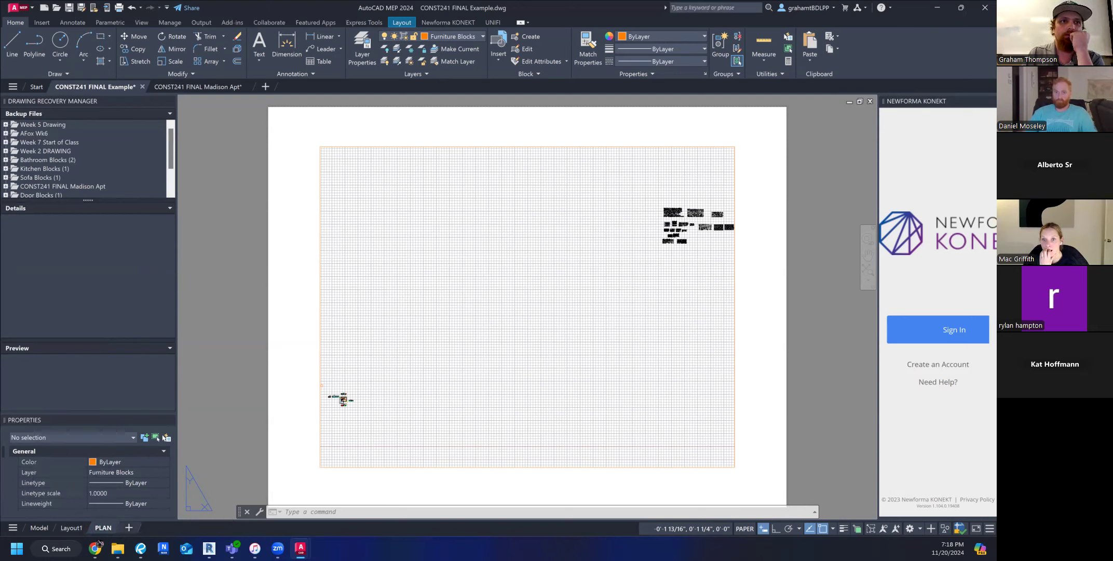
Delete the default viewport from the PLAN layout, leaving a blank sheet.
{"action": "scroll", "coordinate": [450, 360], "scroll_direction": "down", "scroll_amount": 2}
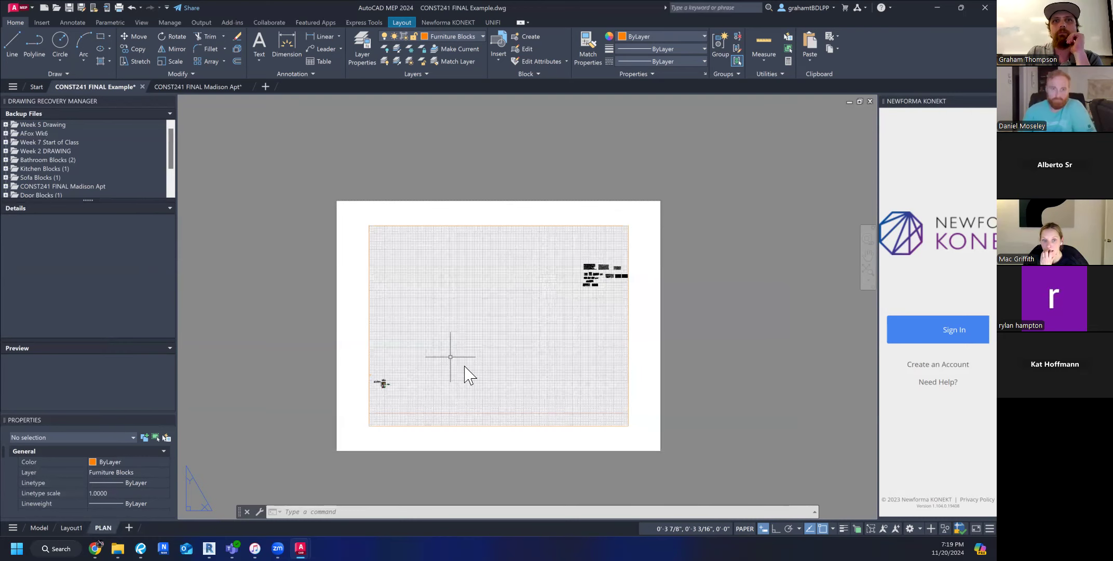
{"action": "scroll", "coordinate": [493, 372], "scroll_direction": "up", "scroll_amount": 2}
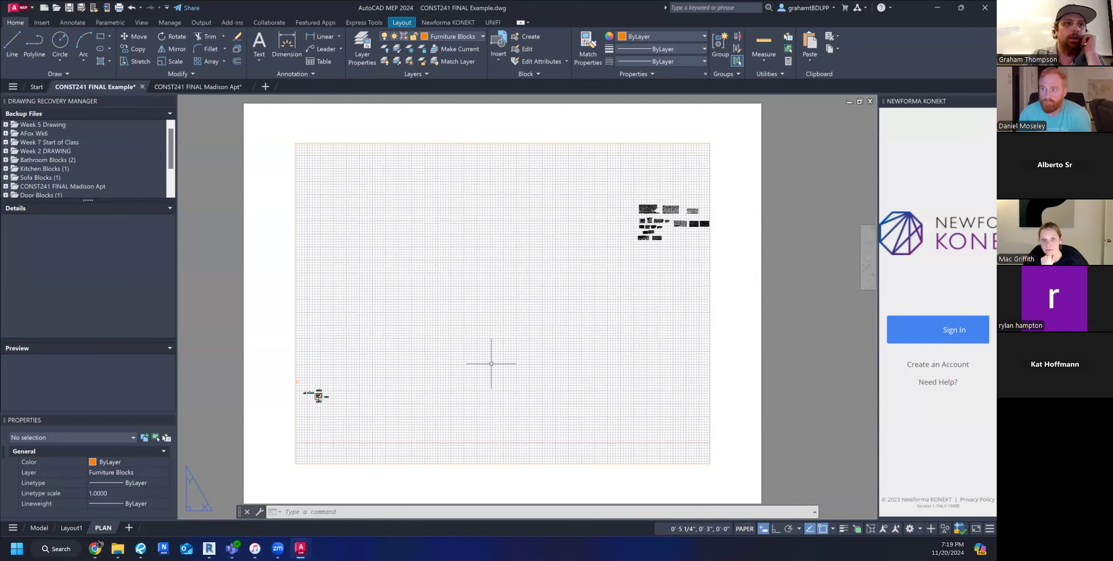
{"action": "left_click", "coordinate": [431, 467]}
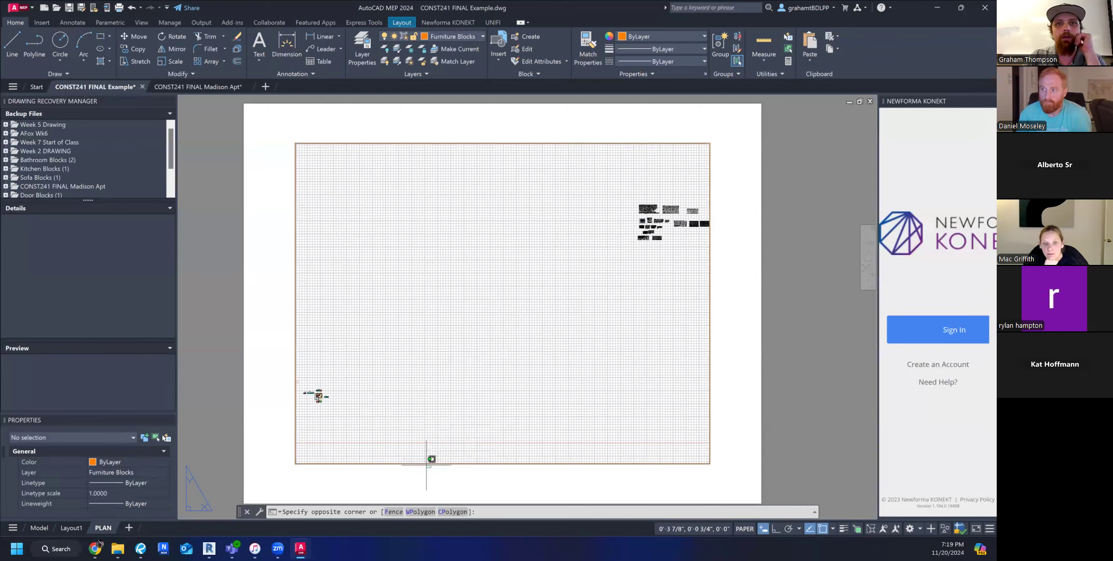
{"action": "left_click", "coordinate": [421, 487]}
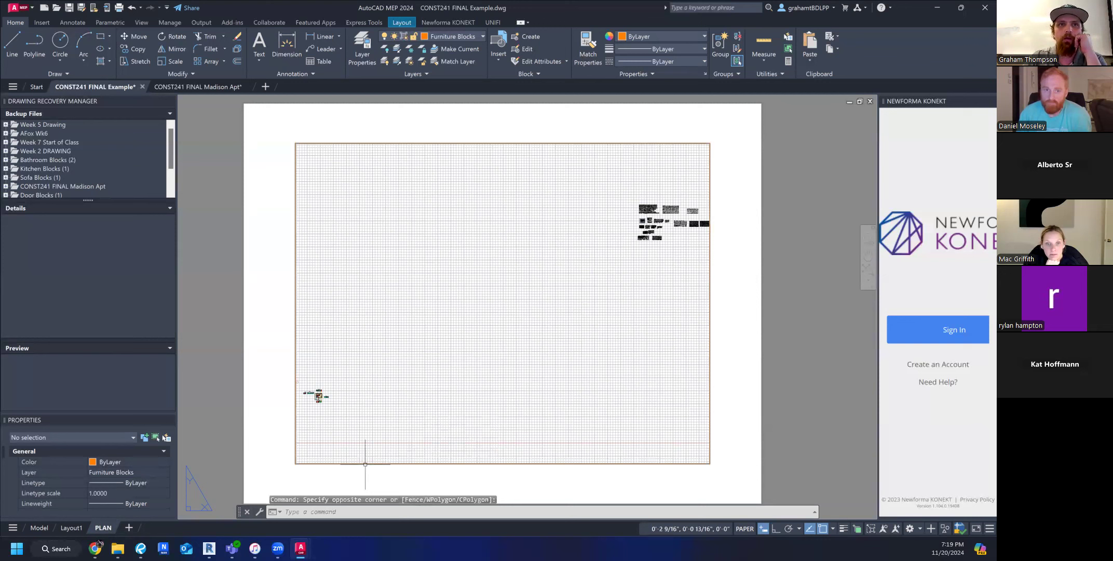
{"action": "left_click", "coordinate": [711, 310]}
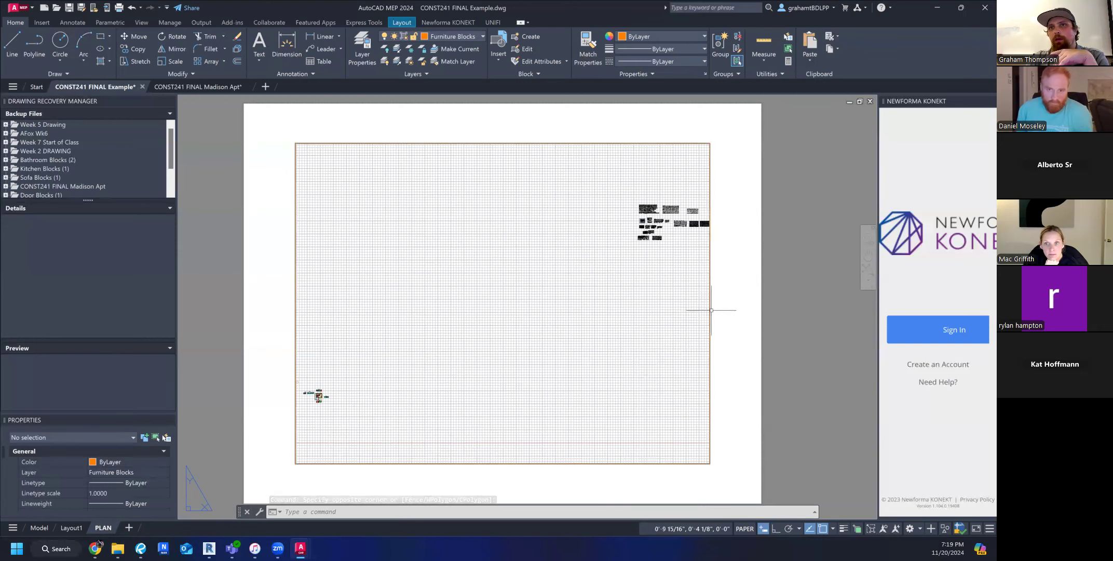
{"action": "key", "text": "Delete"}
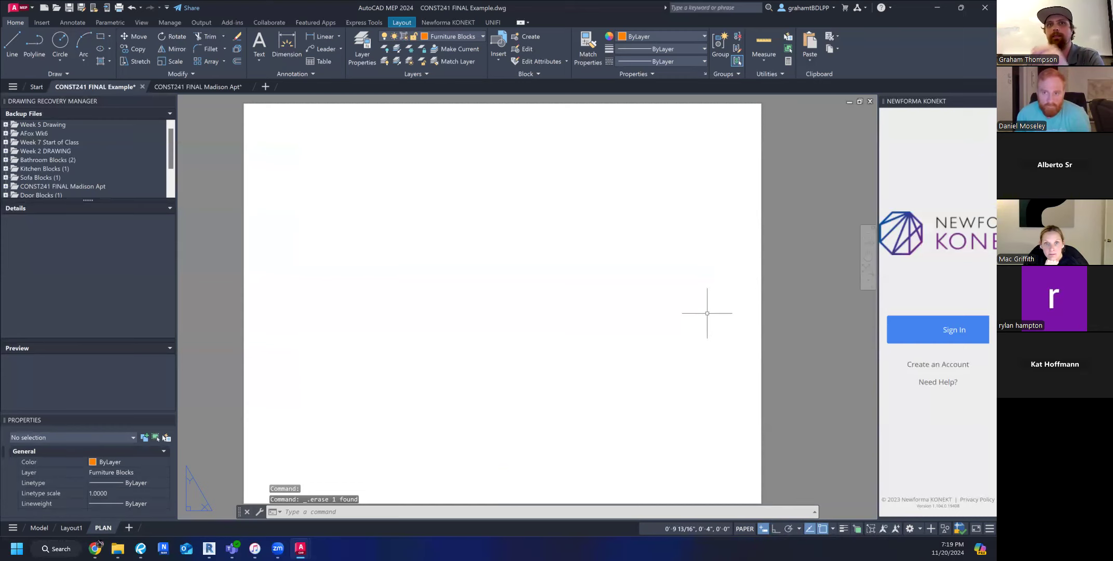
Undo the deletion of the default viewport on the PLAN layout.
{"action": "scroll", "coordinate": [623, 379], "scroll_direction": "down", "scroll_amount": 2}
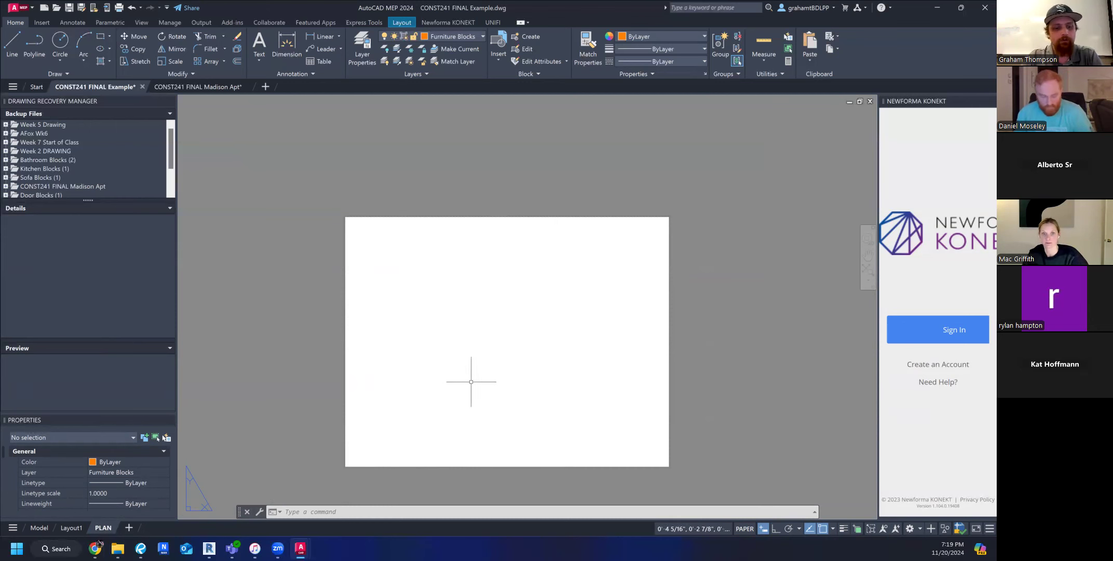
{"action": "scroll", "coordinate": [480, 393], "scroll_direction": "up", "scroll_amount": 2}
{"action": "key", "text": "ctrl+z"}
{"action": "key", "text": "ctrl+z"}
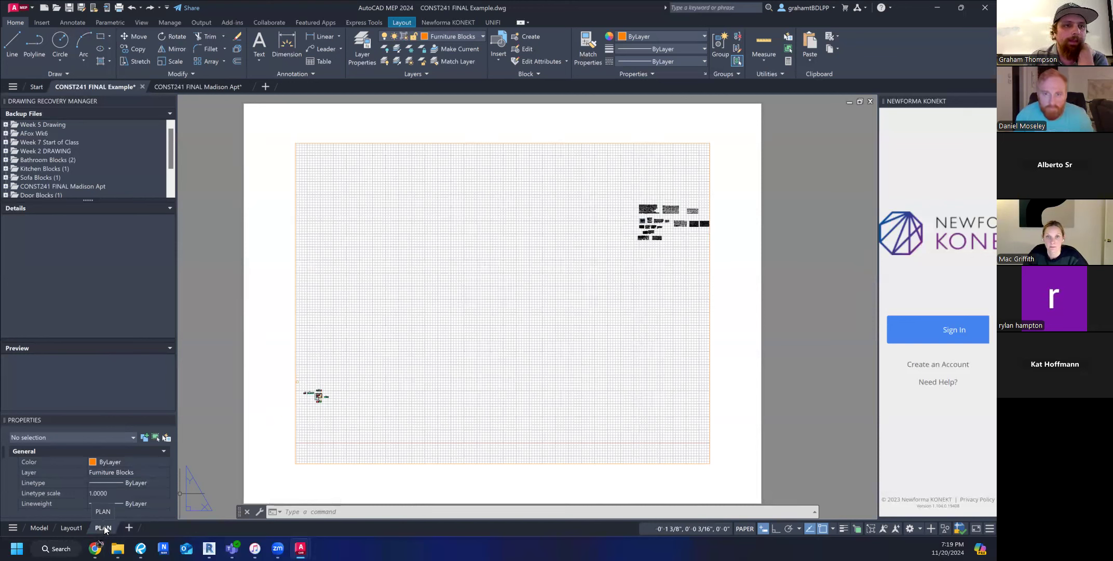
Start a new layout from a template and browse to the SheetSets folder inside AutoCAD Templates.
{"action": "right_click", "coordinate": [104, 526]}
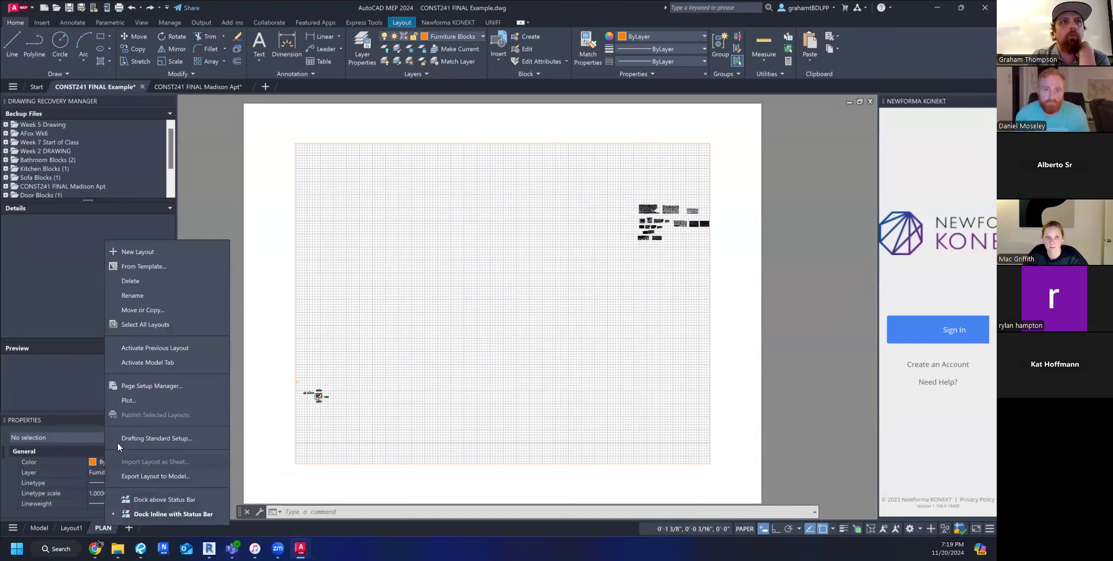
{"action": "left_click", "coordinate": [136, 266]}
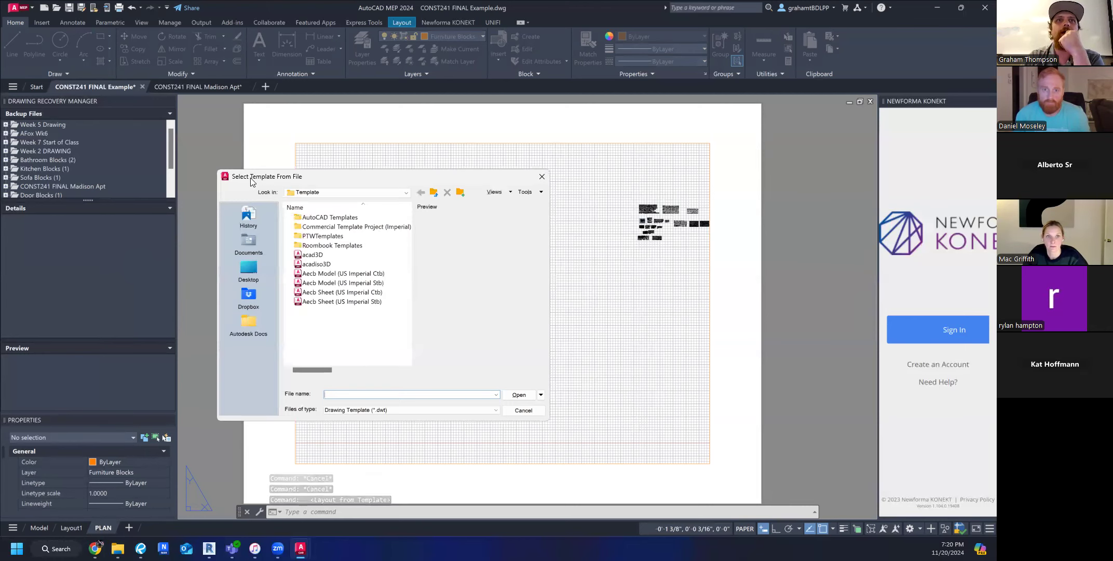
{"action": "left_click", "coordinate": [328, 193]}
{"action": "scroll", "coordinate": [362, 225], "scroll_direction": "up", "scroll_amount": 4}
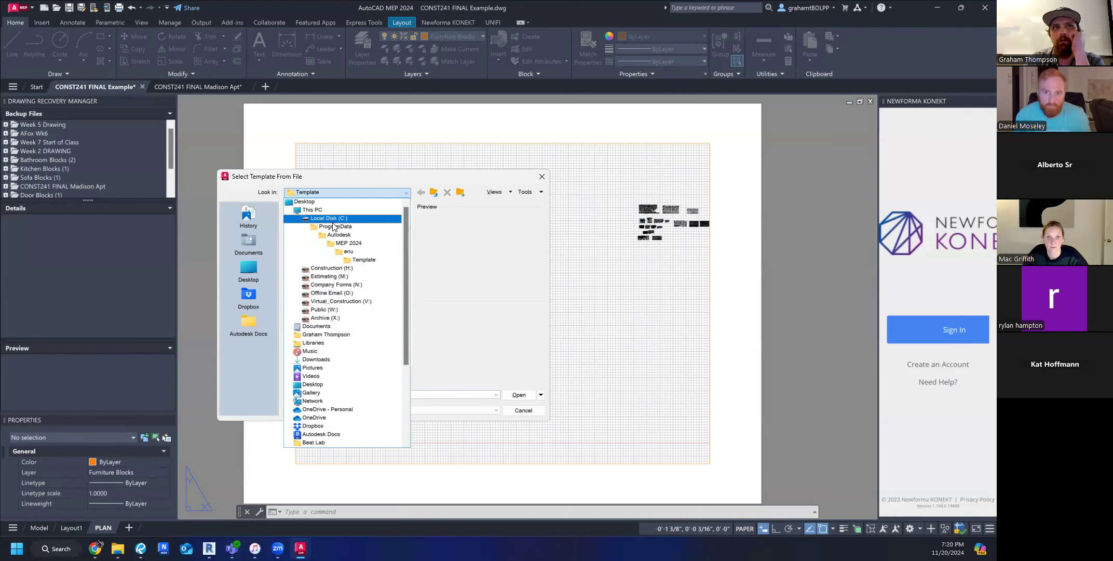
{"action": "left_click", "coordinate": [356, 251]}
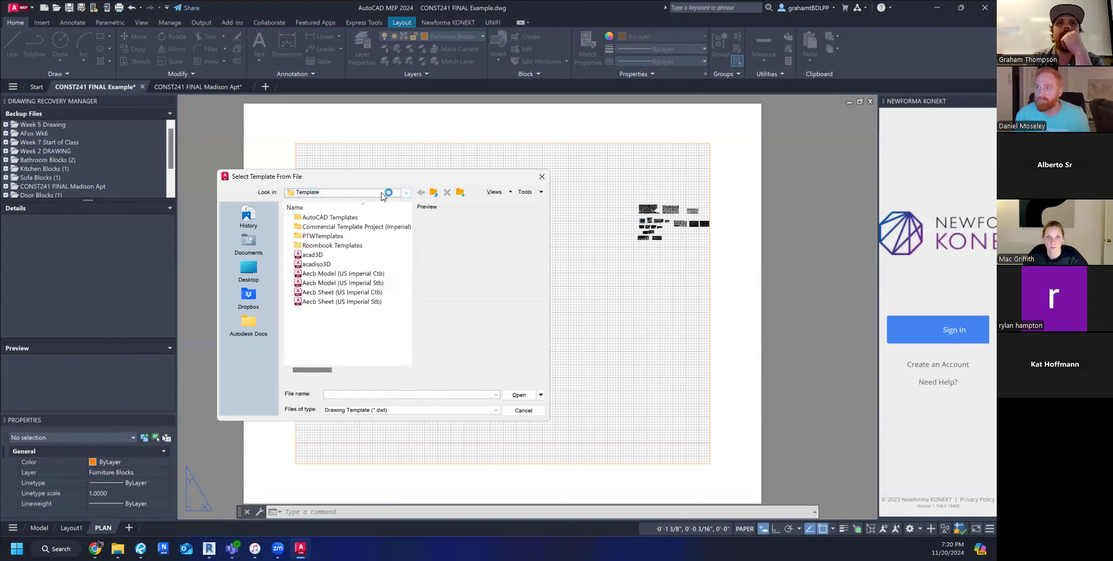
{"action": "double_click", "coordinate": [345, 218]}
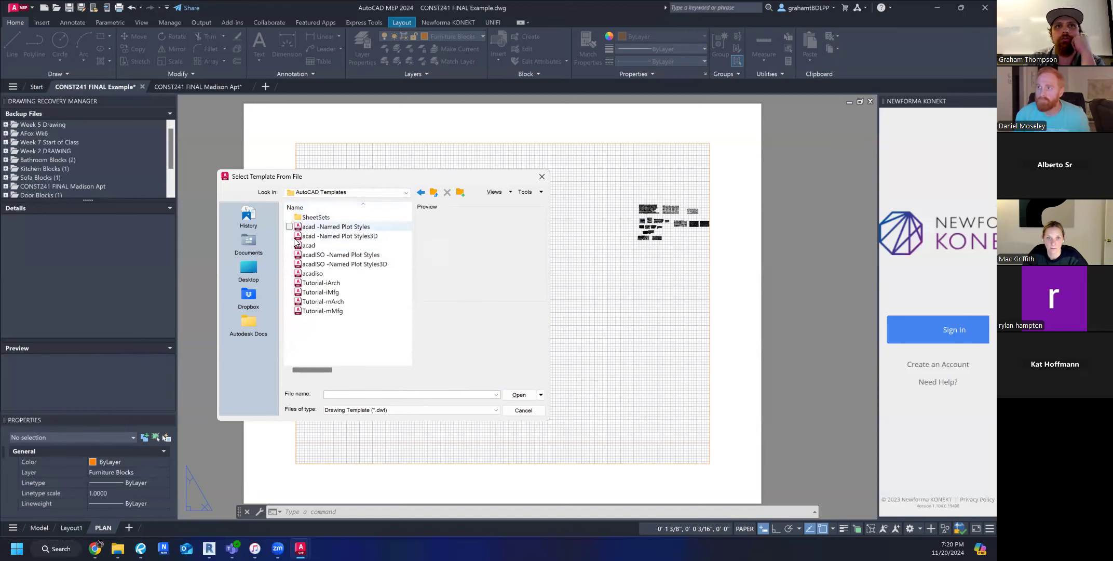
{"action": "left_click", "coordinate": [320, 219]}
{"action": "double_click", "coordinate": [320, 219]}
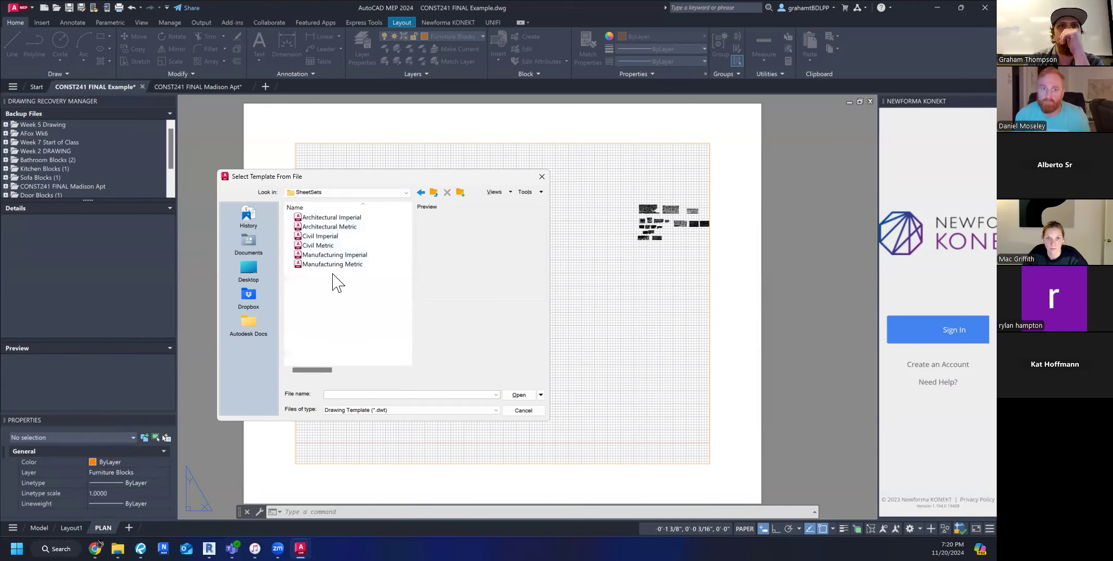
Insert the Arch D layout from the Architectural Imperial template and display its sheet.
{"action": "left_click", "coordinate": [323, 219]}
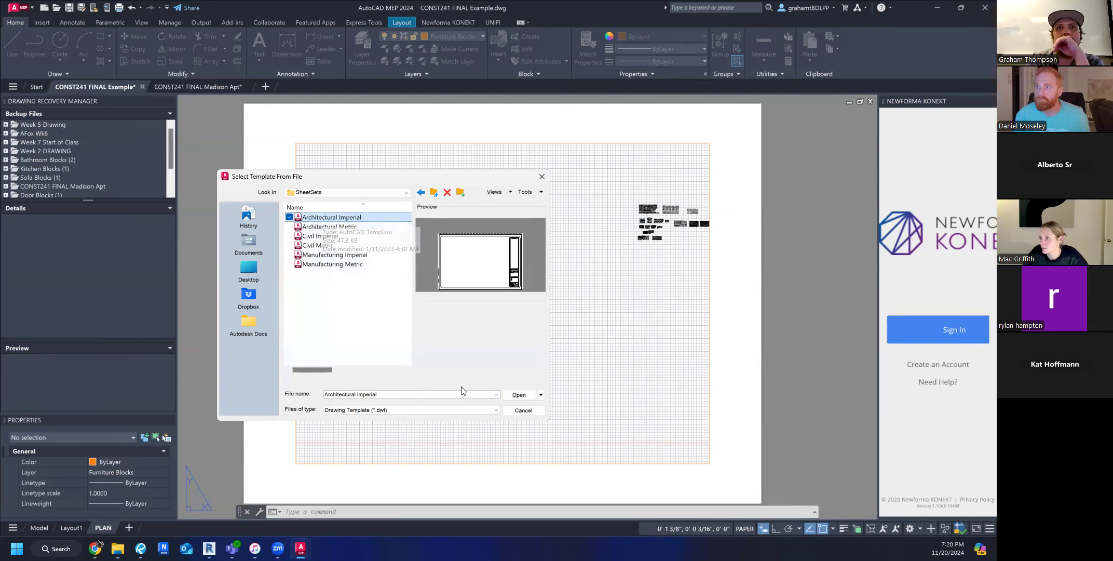
{"action": "left_click", "coordinate": [519, 395]}
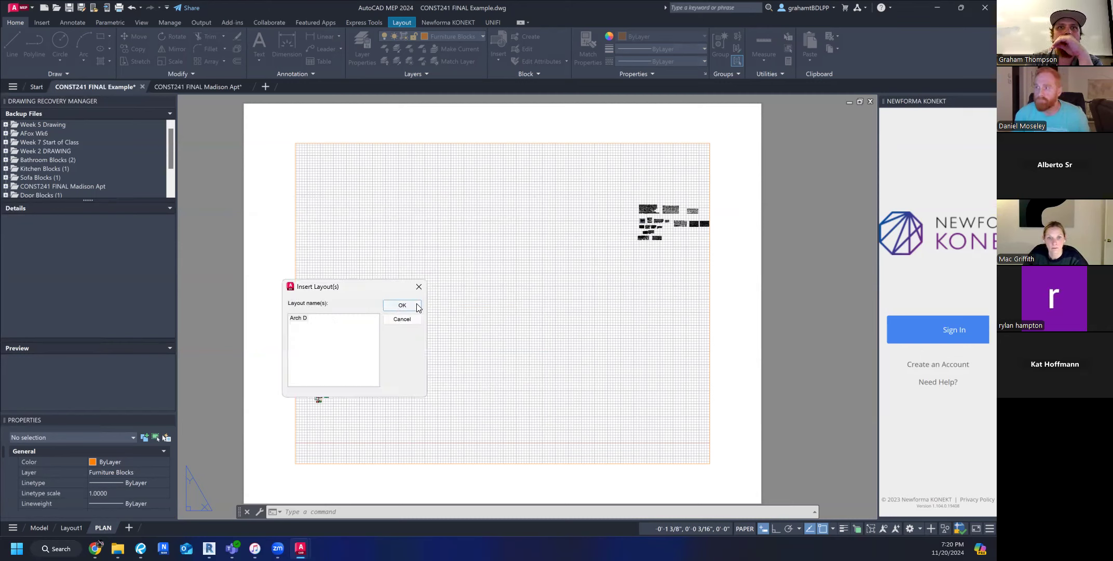
{"action": "left_click", "coordinate": [409, 309]}
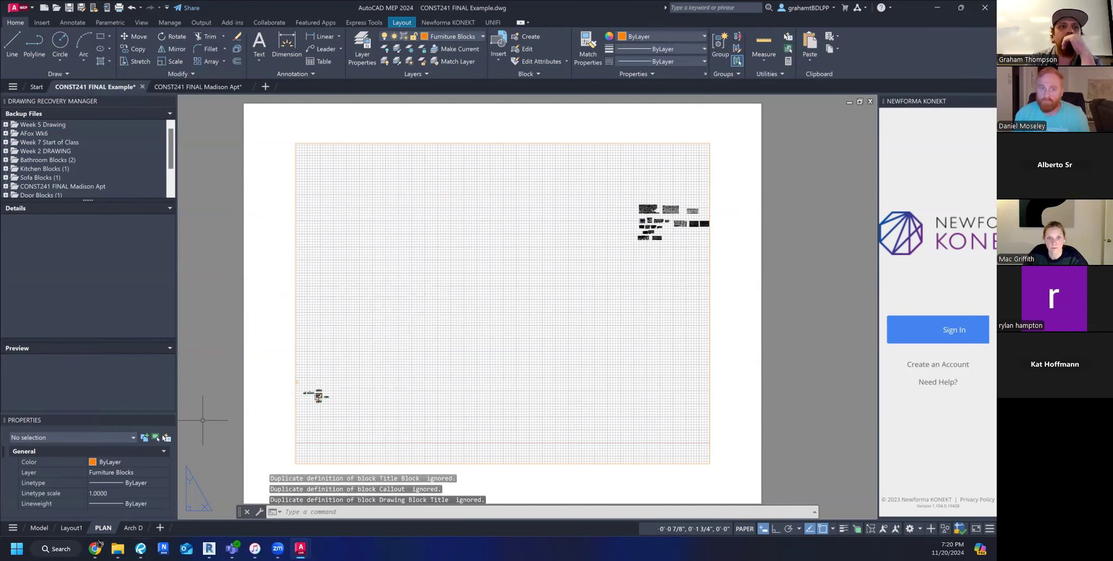
{"action": "left_click", "coordinate": [136, 527]}
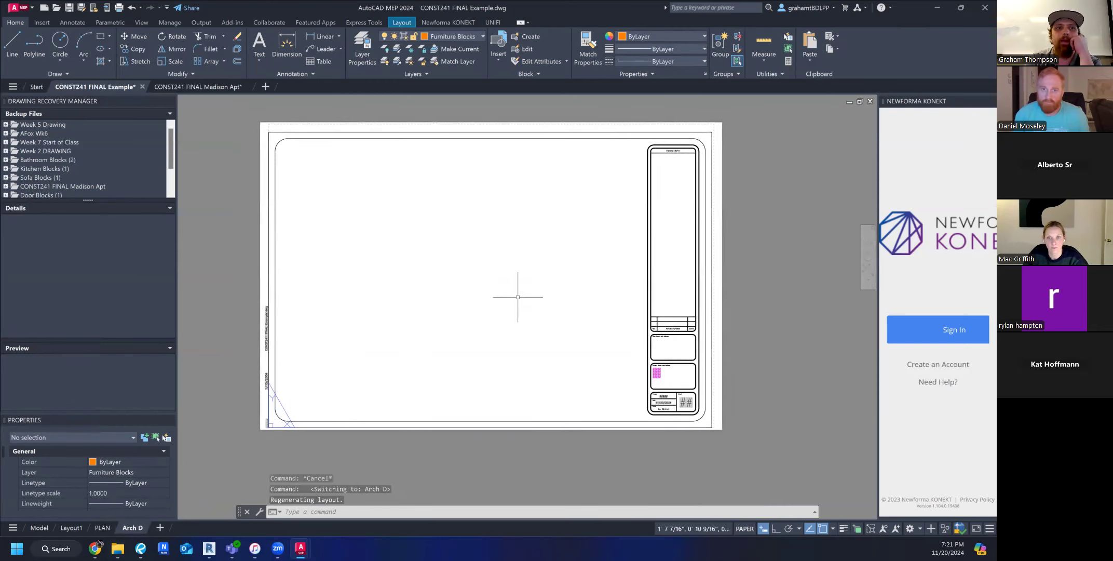
{"action": "right_click", "coordinate": [105, 525]}
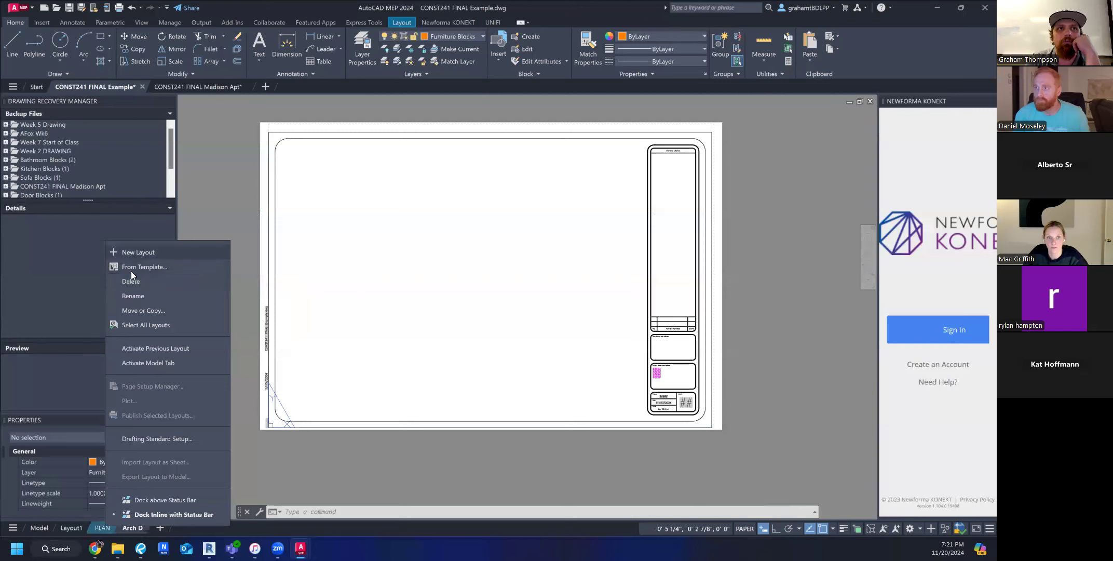
{"action": "left_click", "coordinate": [101, 525]}
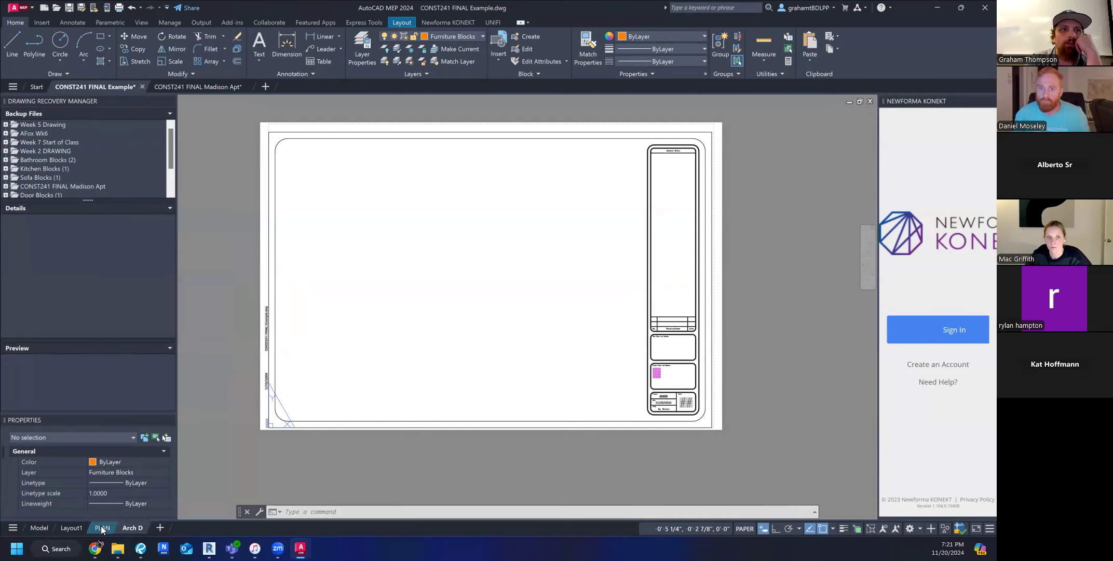
{"action": "right_click", "coordinate": [72, 528]}
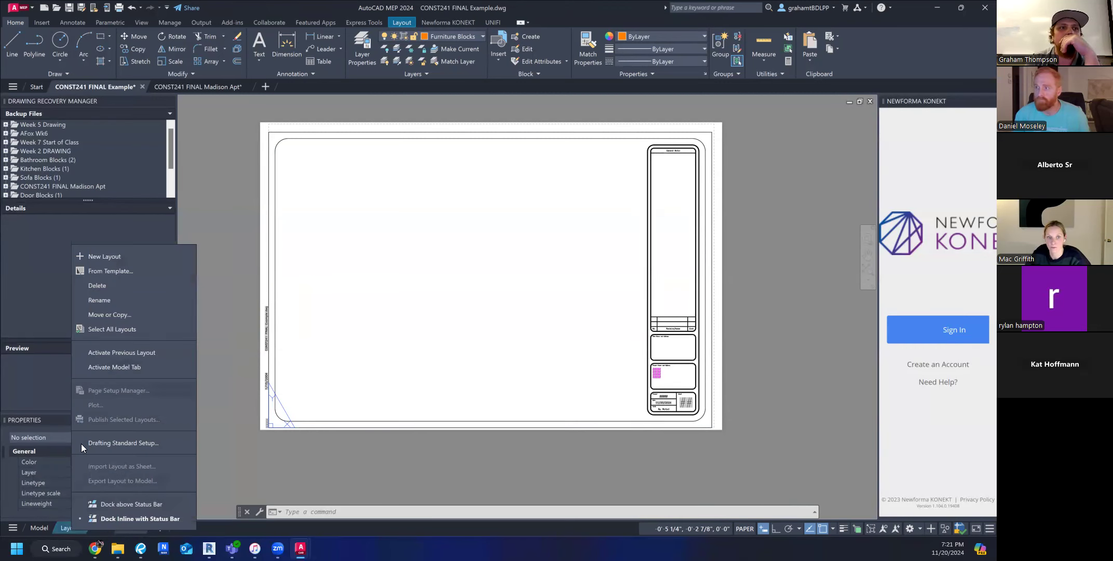
{"action": "left_click", "coordinate": [65, 529]}
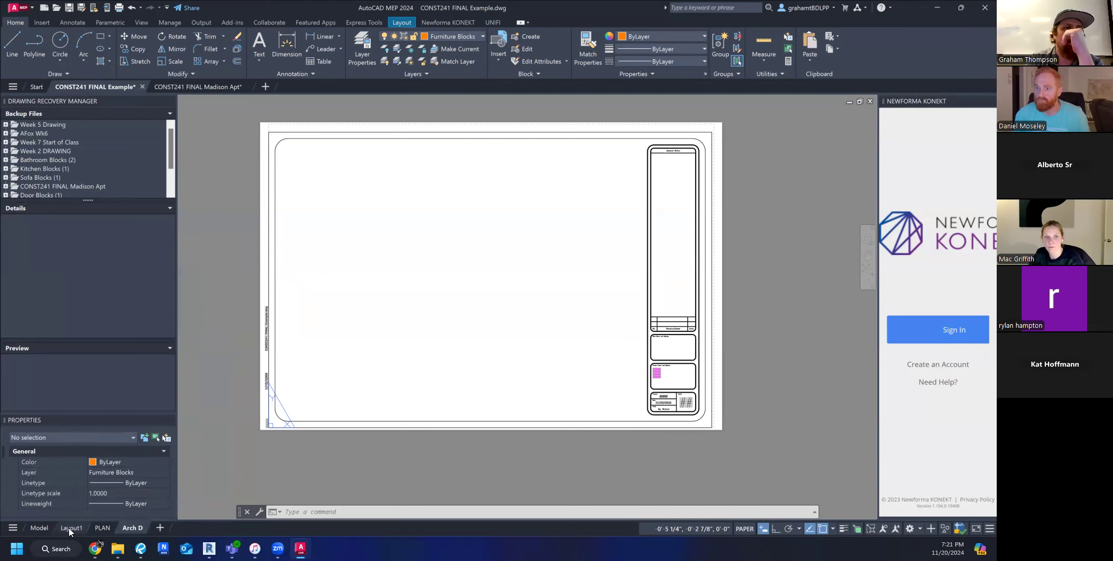
{"action": "right_click", "coordinate": [69, 528]}
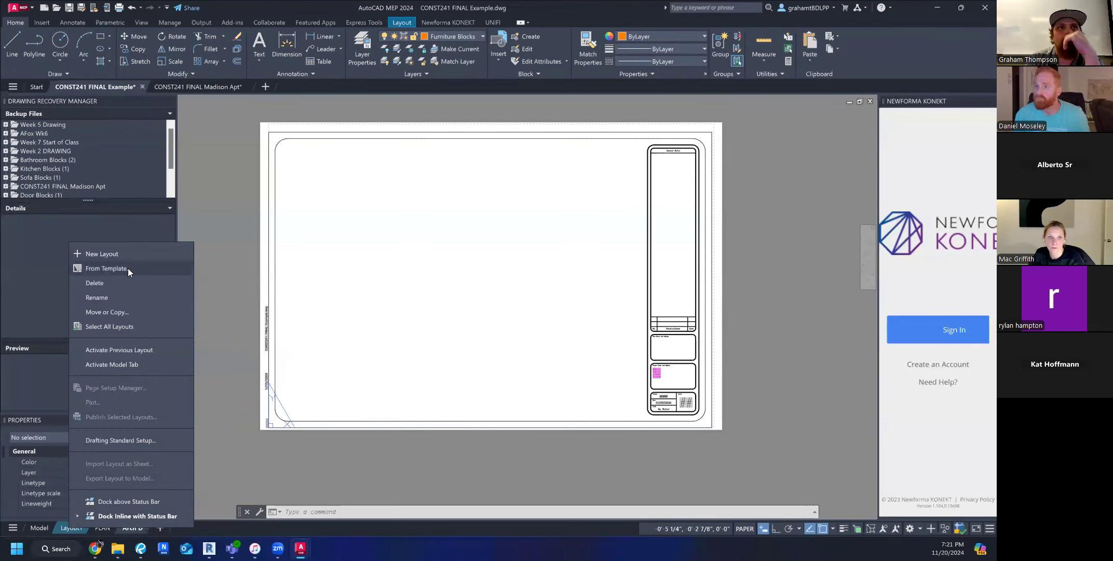
{"action": "left_click", "coordinate": [128, 268]}
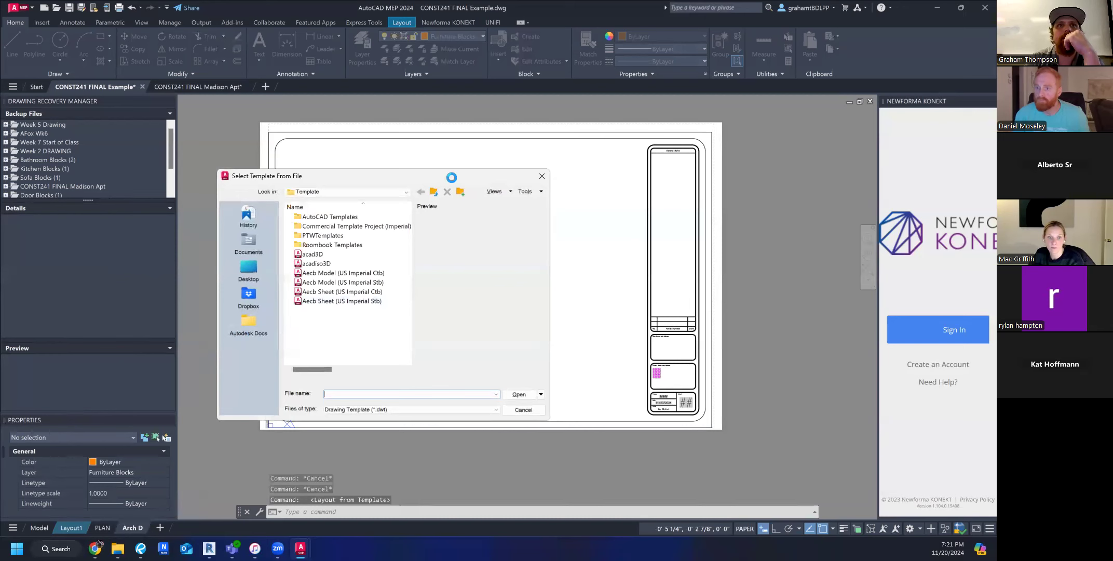
{"action": "left_click", "coordinate": [523, 410]}
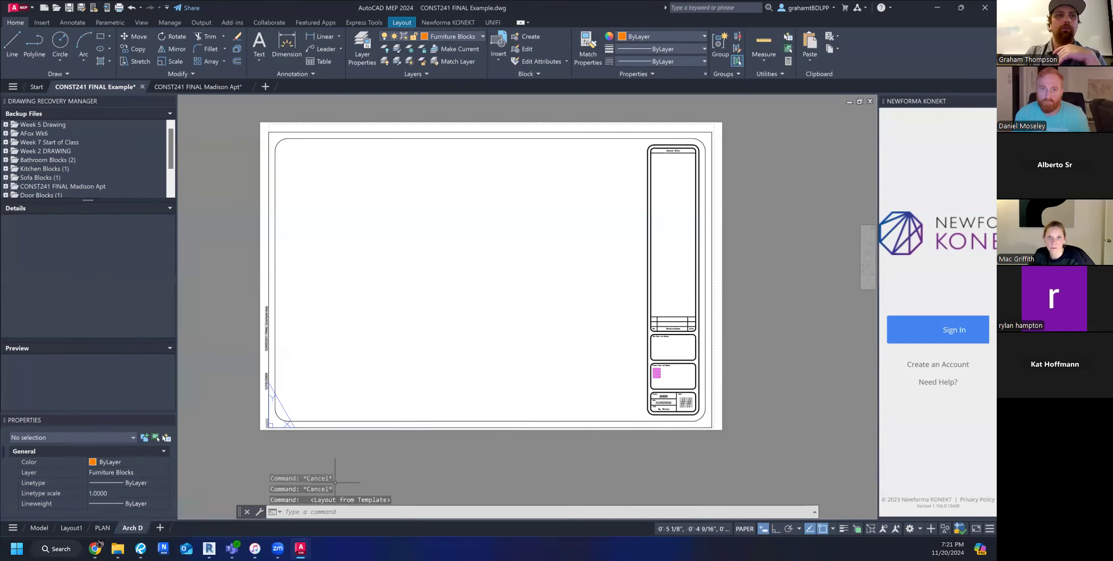
Delete the Arch D and PLAN layouts, keeping only Layout1.
{"action": "right_click", "coordinate": [128, 525]}
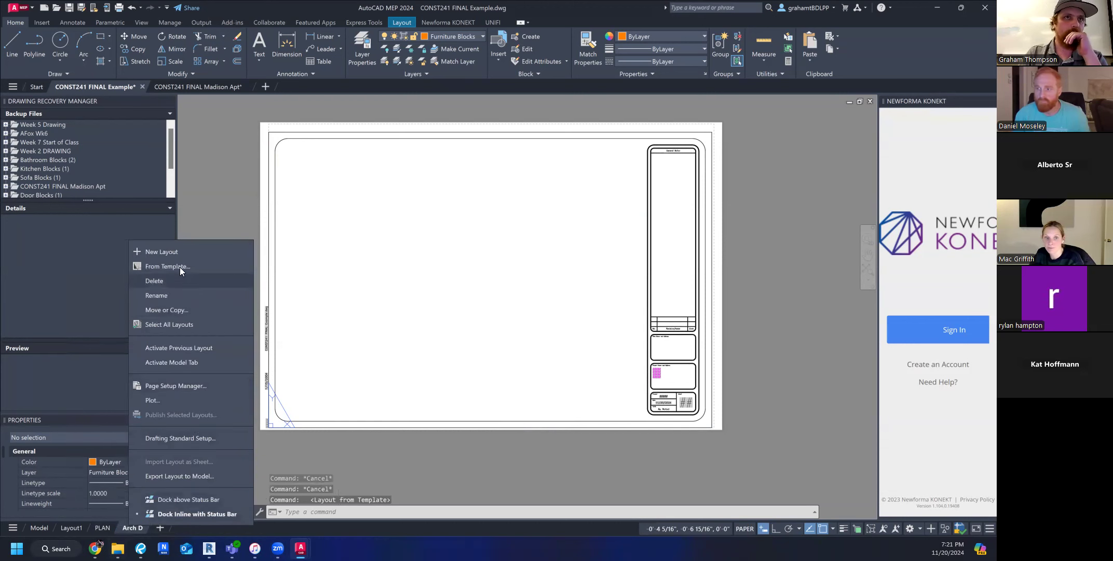
{"action": "left_click", "coordinate": [171, 281]}
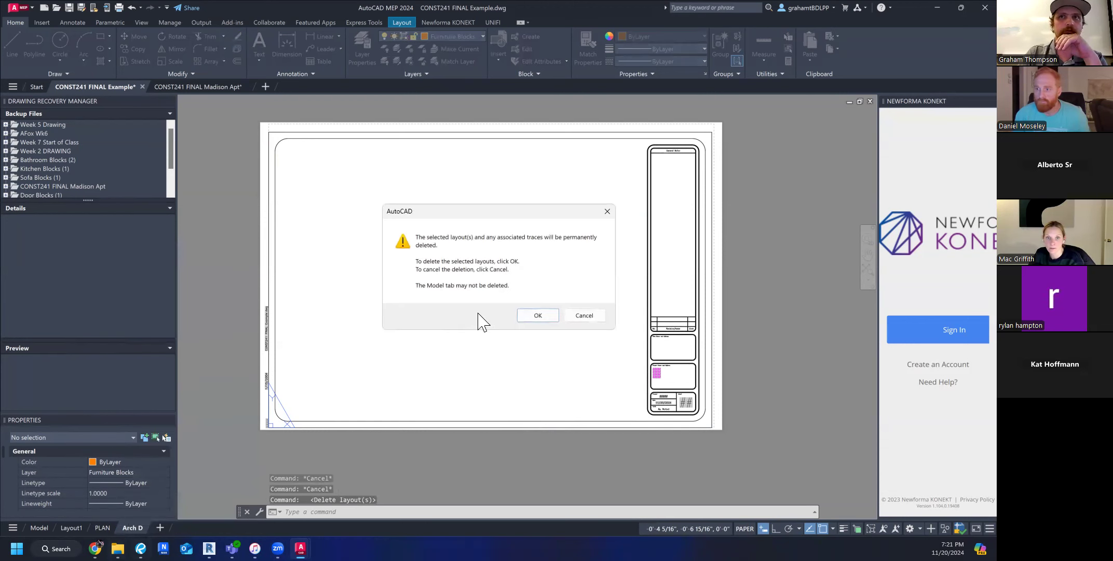
{"action": "left_click", "coordinate": [548, 314]}
{"action": "right_click", "coordinate": [102, 528]}
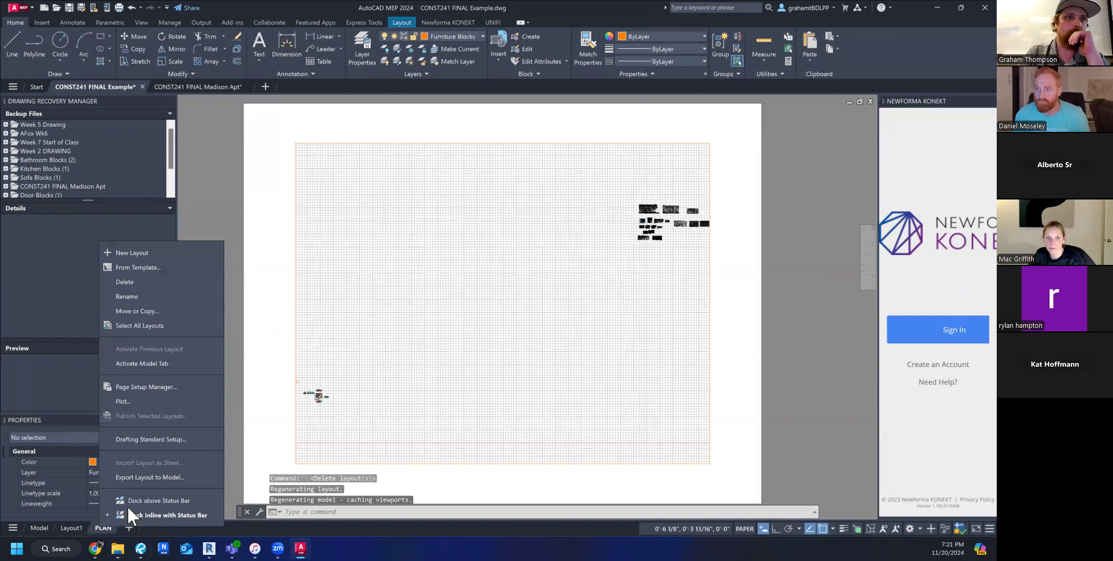
{"action": "left_click", "coordinate": [132, 281]}
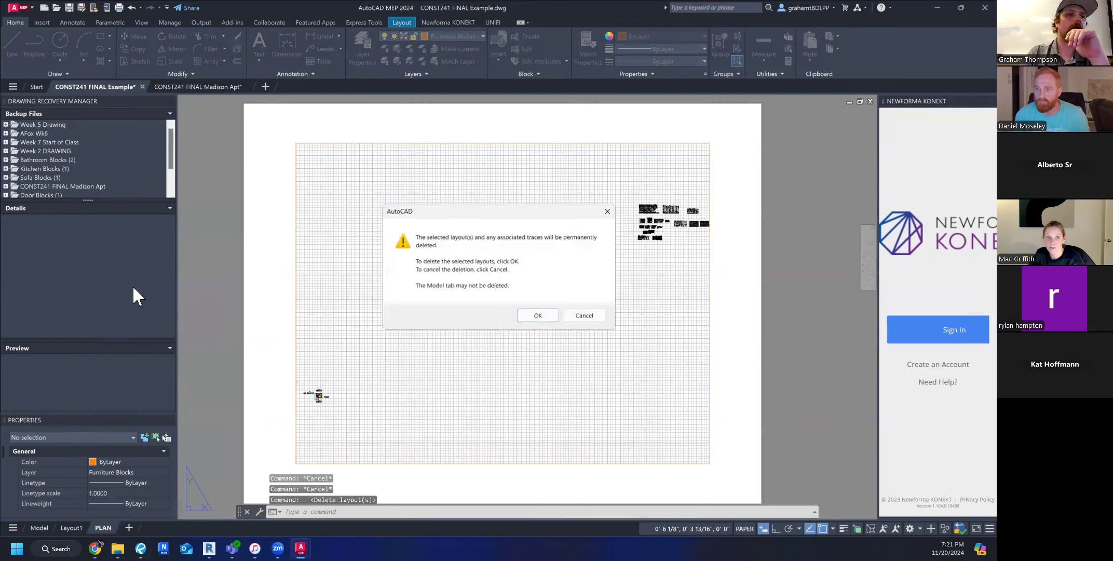
{"action": "left_click", "coordinate": [540, 317]}
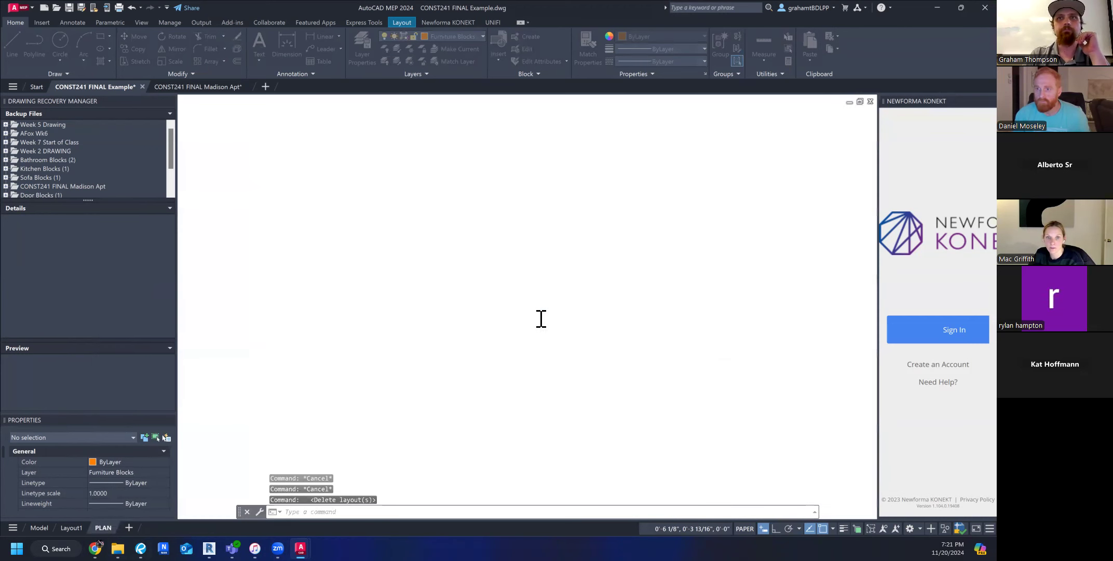
{"action": "right_click", "coordinate": [69, 528]}
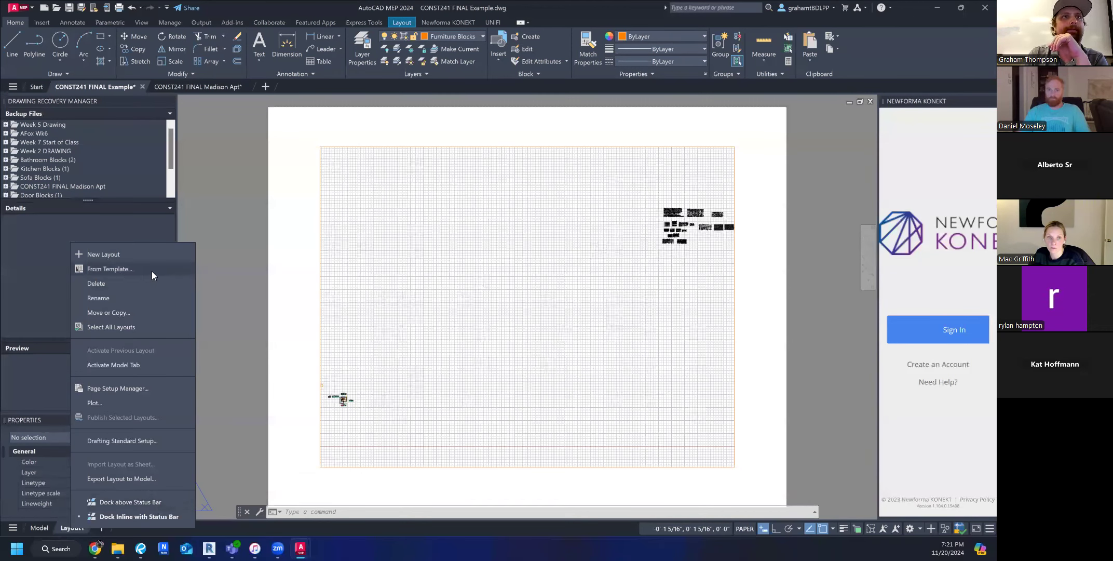
{"action": "left_click", "coordinate": [98, 269]}
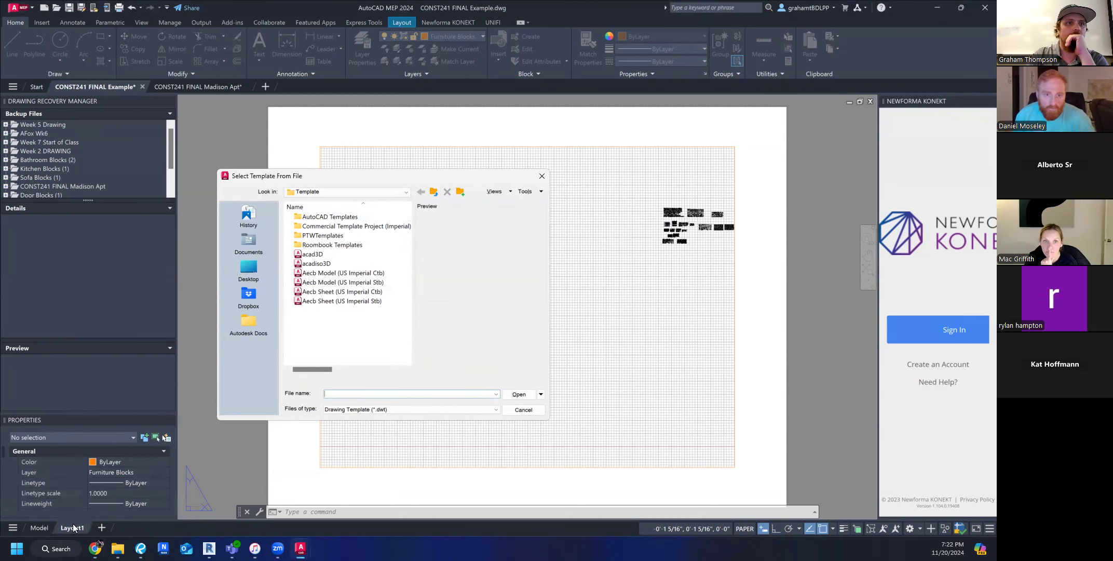
{"action": "left_click", "coordinate": [524, 409]}
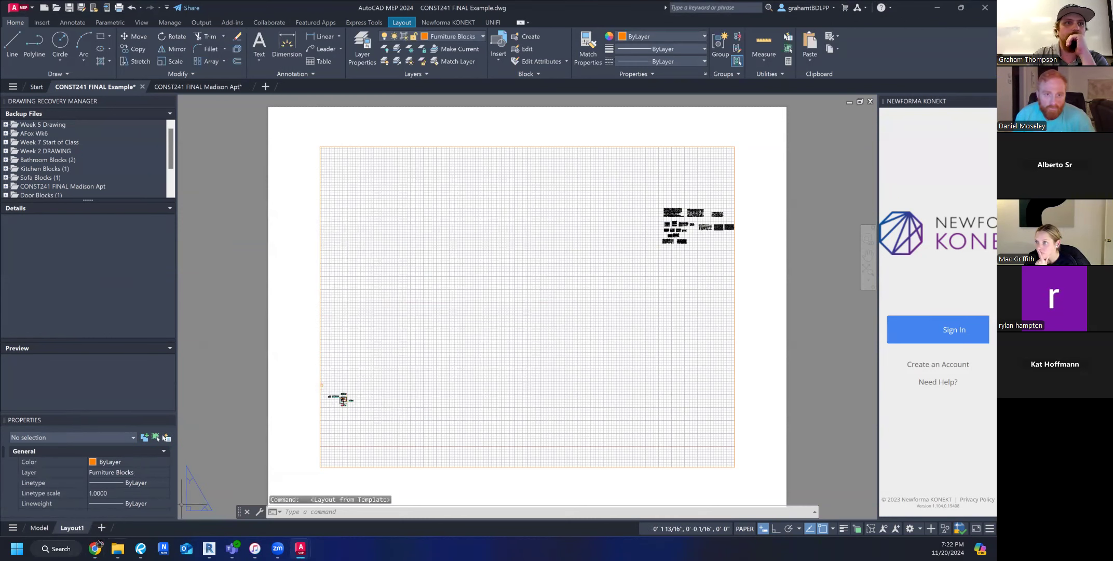
Insert the Arch D layout from the Architectural Imperial template in the SheetSets folder of AutoCAD Templates.
{"action": "right_click", "coordinate": [73, 528]}
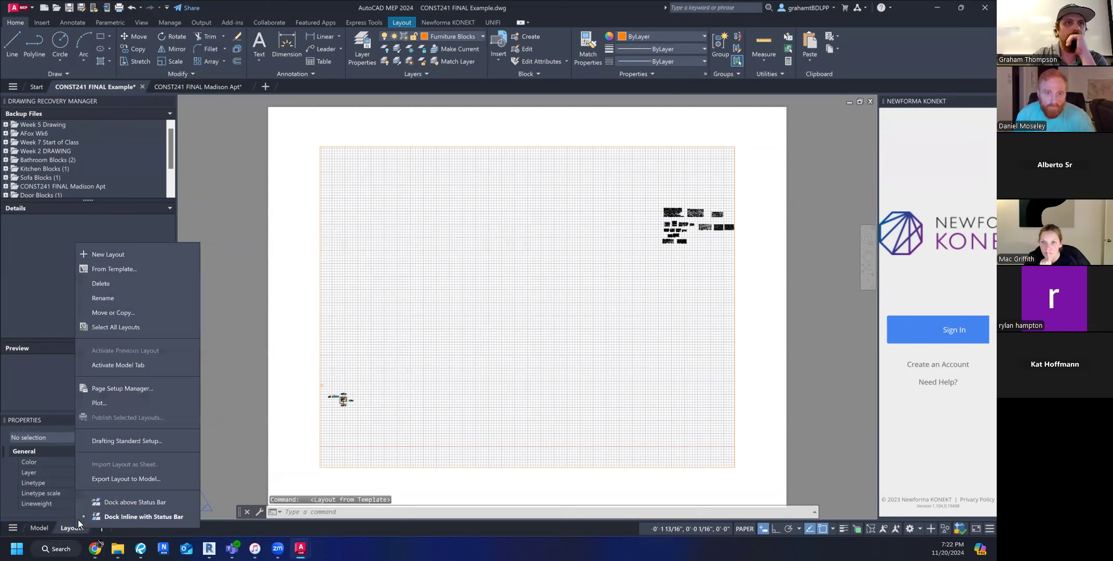
{"action": "left_click", "coordinate": [121, 267]}
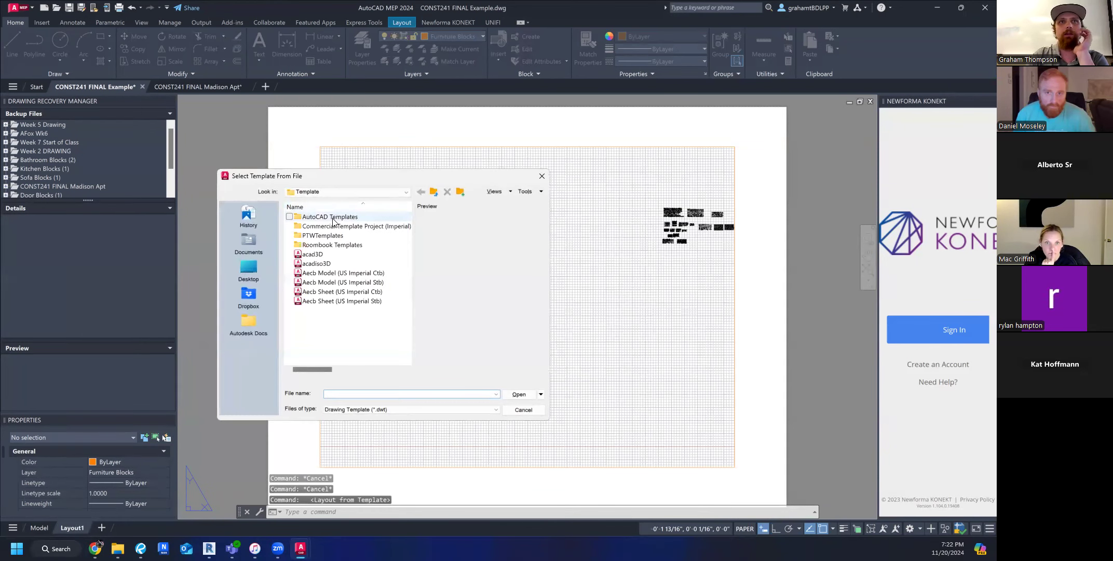
{"action": "double_click", "coordinate": [332, 217]}
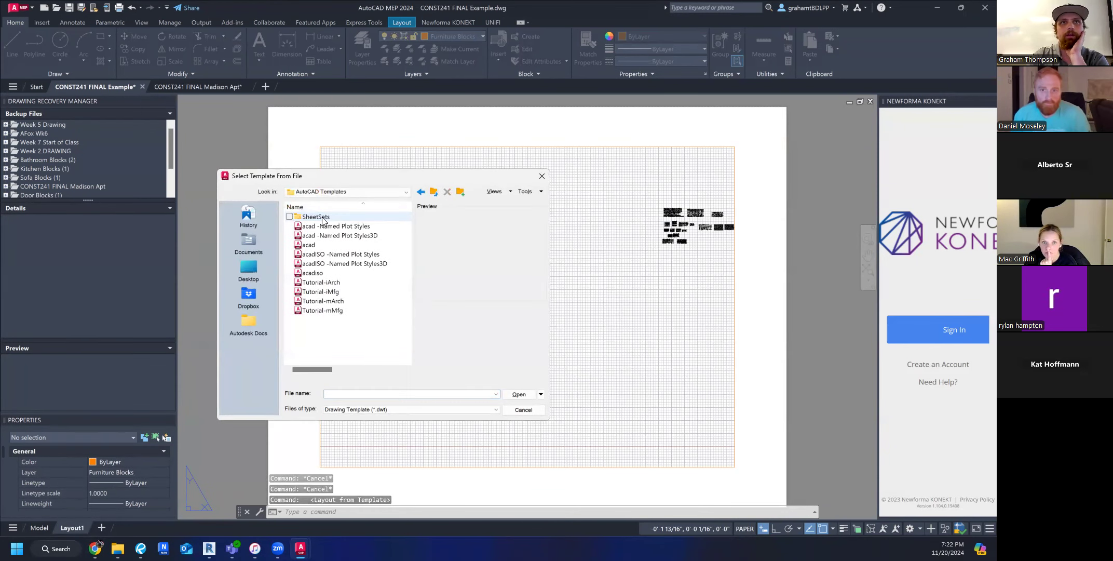
{"action": "double_click", "coordinate": [321, 217]}
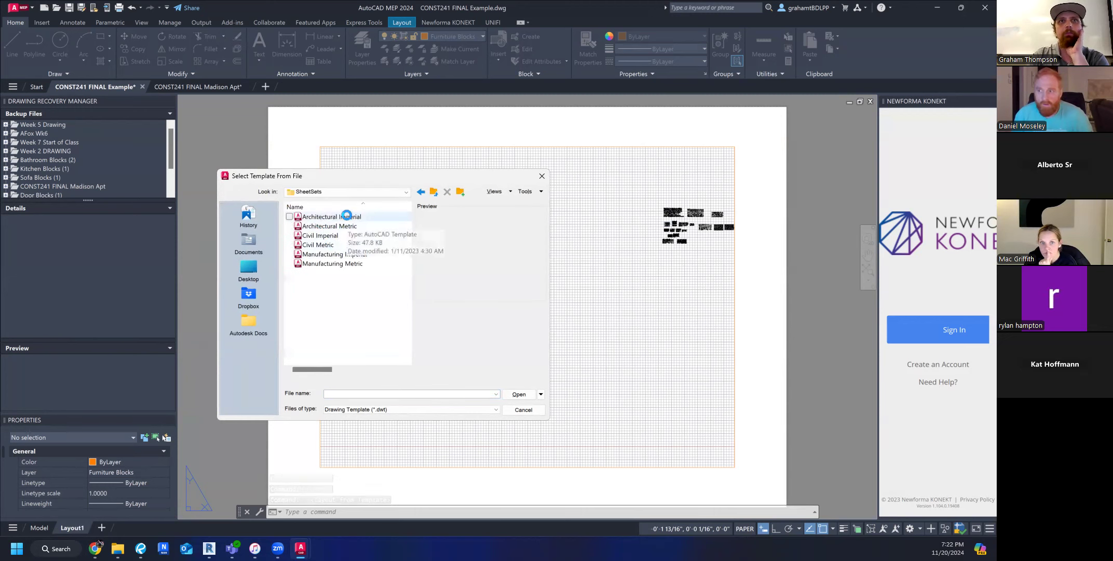
{"action": "left_click", "coordinate": [348, 216]}
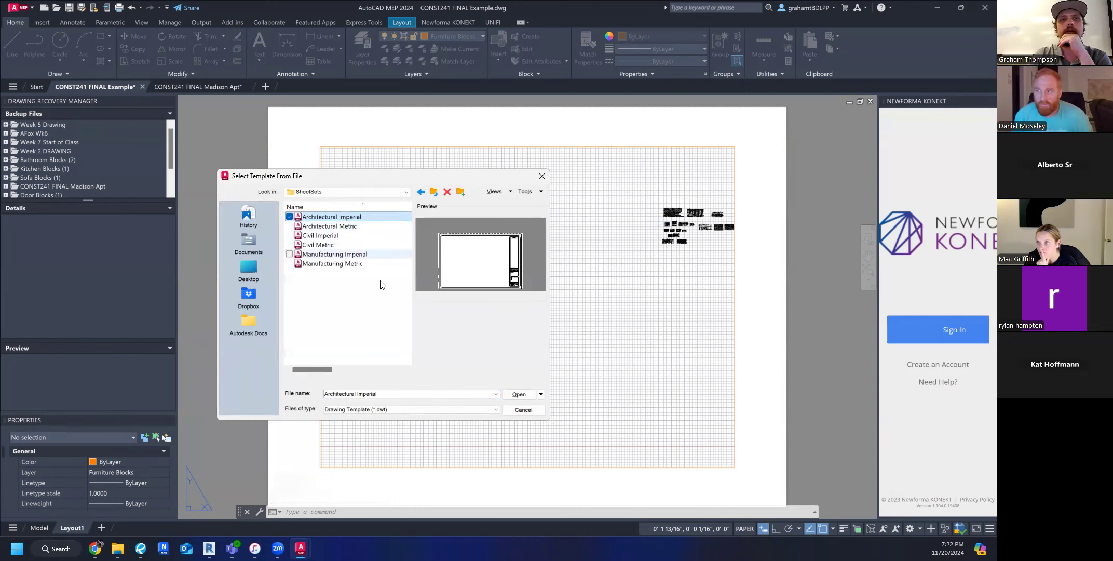
{"action": "left_click", "coordinate": [518, 394]}
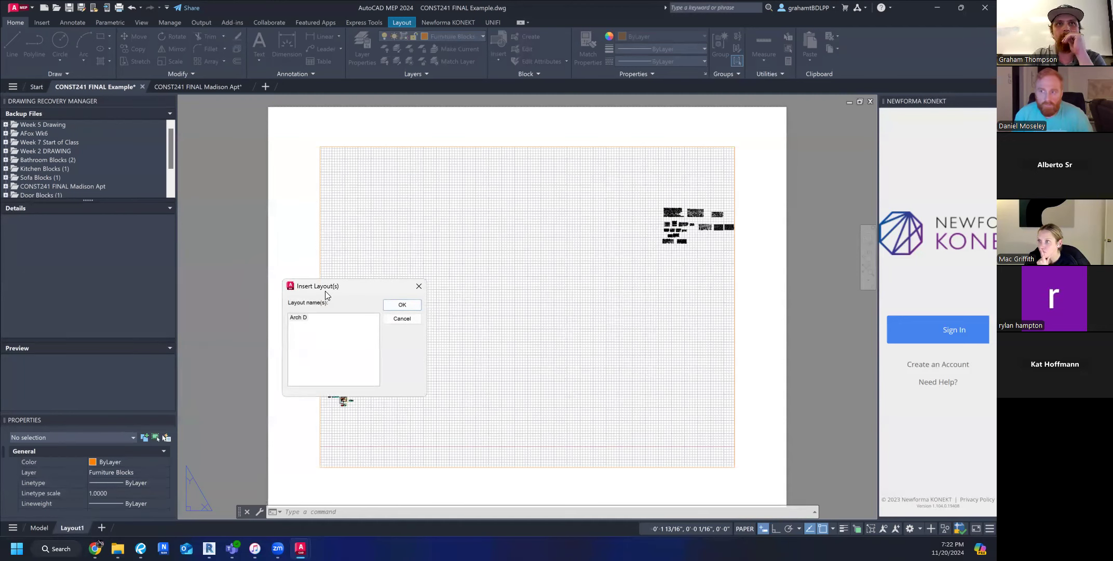
{"action": "left_click_drag", "start_coordinate": [340, 289], "coordinate": [361, 281]}
{"action": "left_click", "coordinate": [323, 312]}
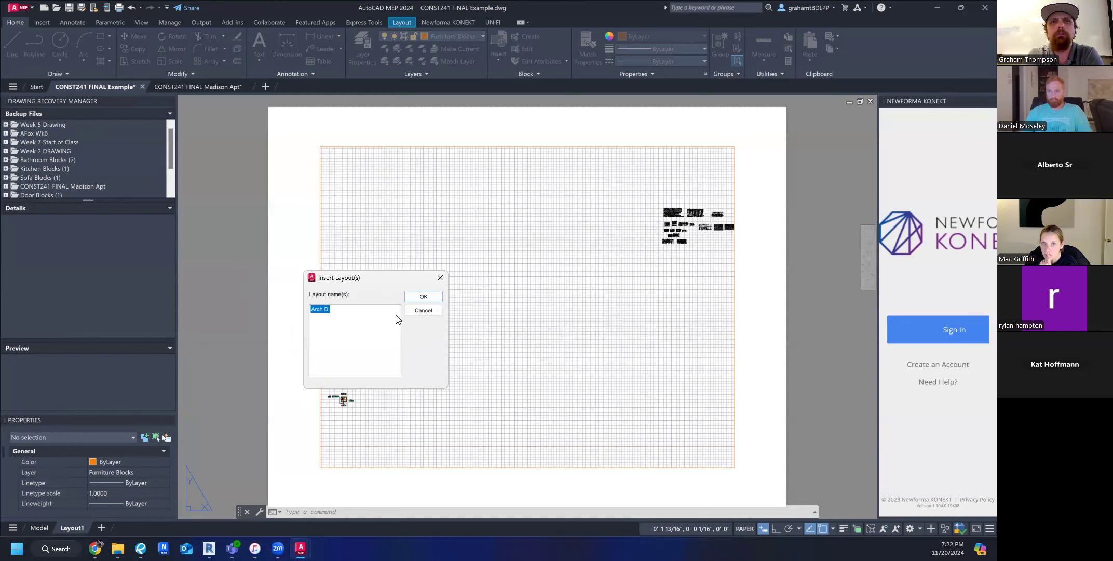
{"action": "left_click", "coordinate": [428, 296]}
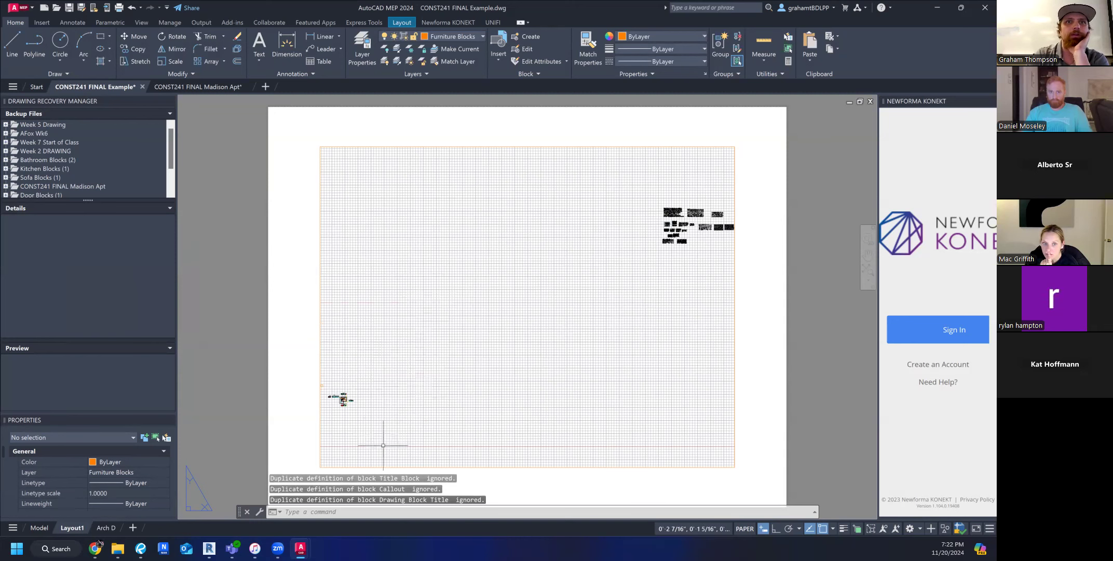
Display the Arch D sheet and examine its title block fields for firm, project, date, scale and sheet number.
{"action": "scroll", "coordinate": [385, 437], "scroll_direction": "down", "scroll_amount": 2}
{"action": "middle_click_drag", "start_coordinate": [513, 457], "coordinate": [480, 446]}
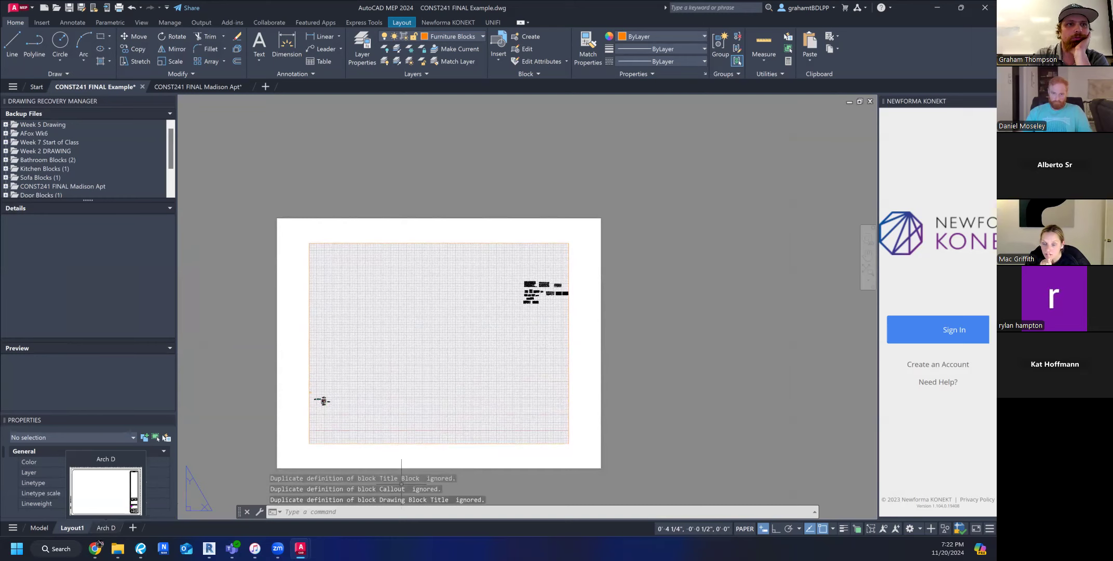
{"action": "left_click", "coordinate": [105, 528]}
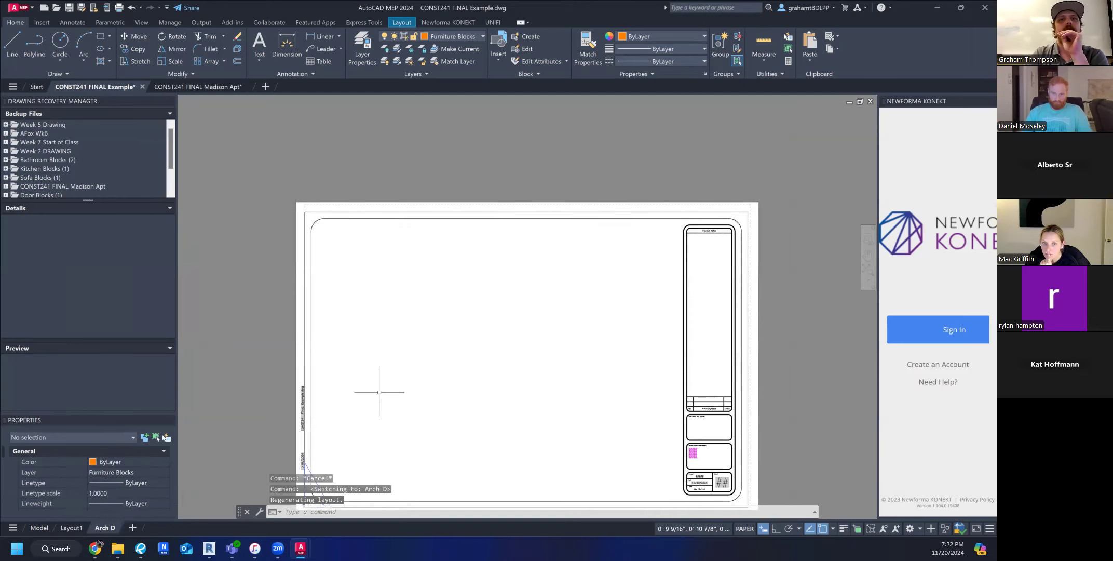
{"action": "mouse_move", "coordinate": [449, 289]}
{"action": "middle_mouse_down"}
{"action": "mouse_move", "coordinate": [442, 273]}
{"action": "mouse_move", "coordinate": [447, 285]}
{"action": "middle_mouse_up"}
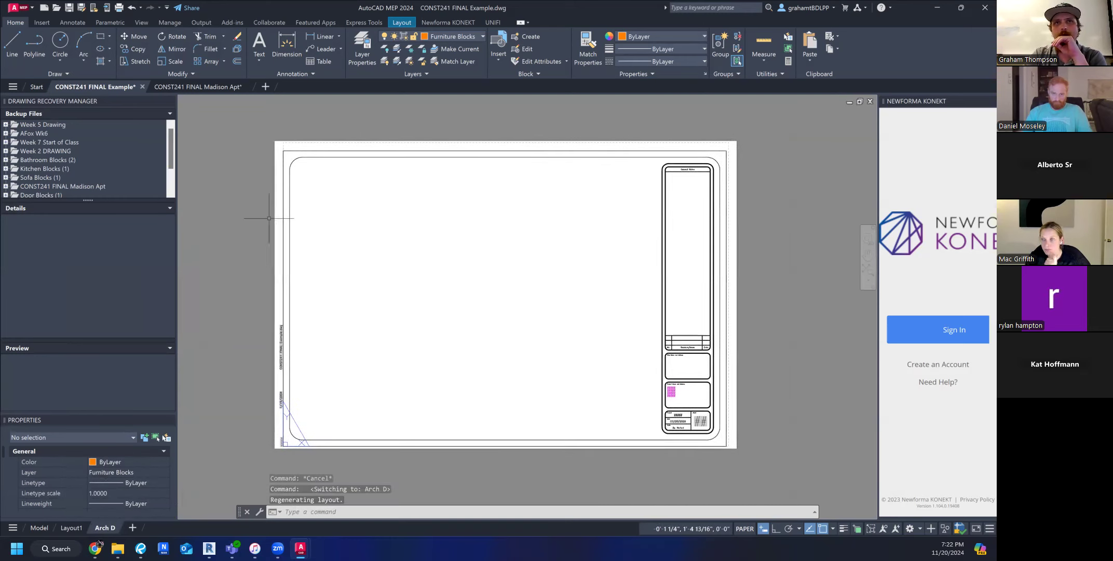
{"action": "scroll", "coordinate": [701, 410], "scroll_direction": "up", "scroll_amount": 5}
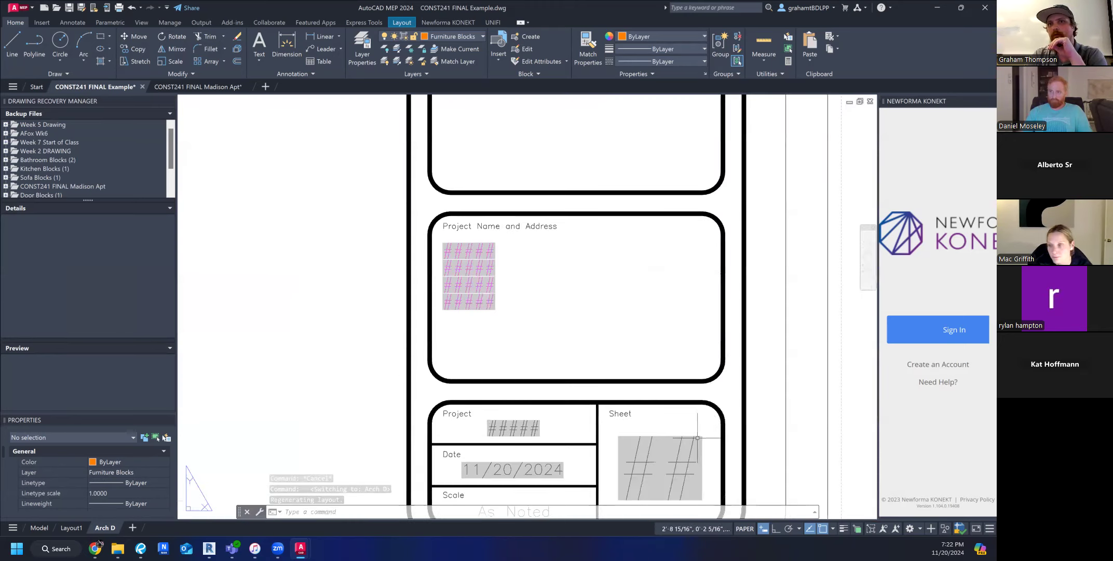
{"action": "scroll", "coordinate": [597, 425], "scroll_direction": "down", "scroll_amount": 2}
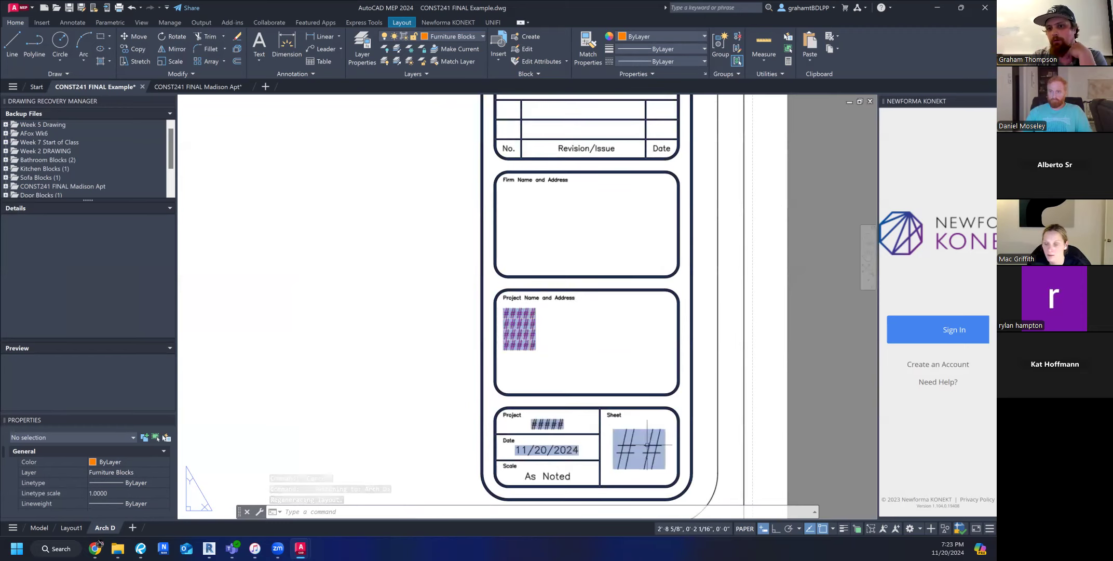
{"action": "middle_click_drag", "start_coordinate": [594, 372], "coordinate": [629, 435]}
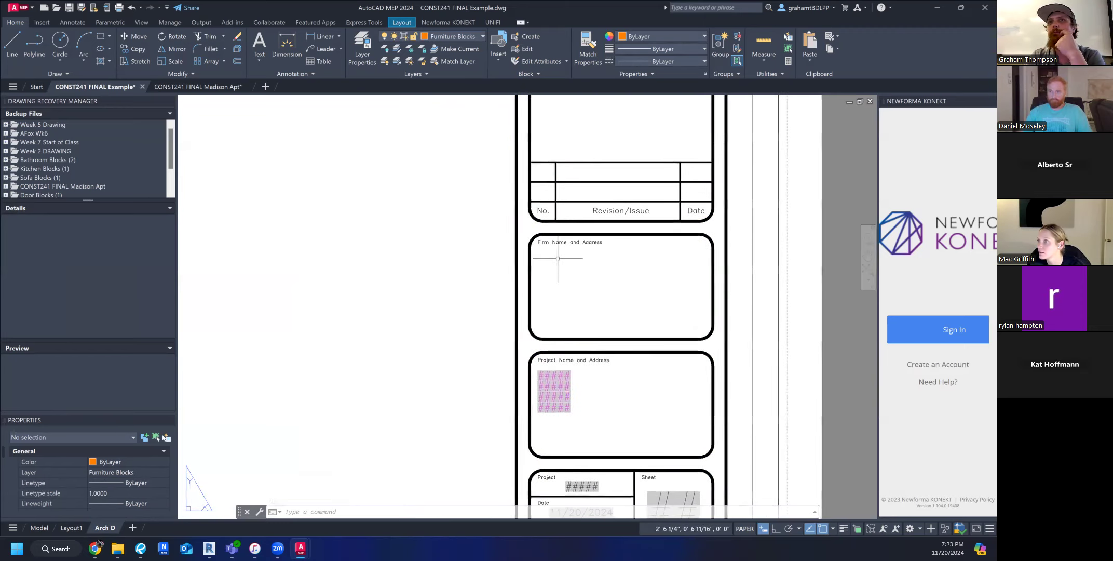
{"action": "scroll", "coordinate": [635, 306], "scroll_direction": "down", "scroll_amount": 8}
{"action": "middle_click_drag", "start_coordinate": [531, 303], "coordinate": [529, 370]}
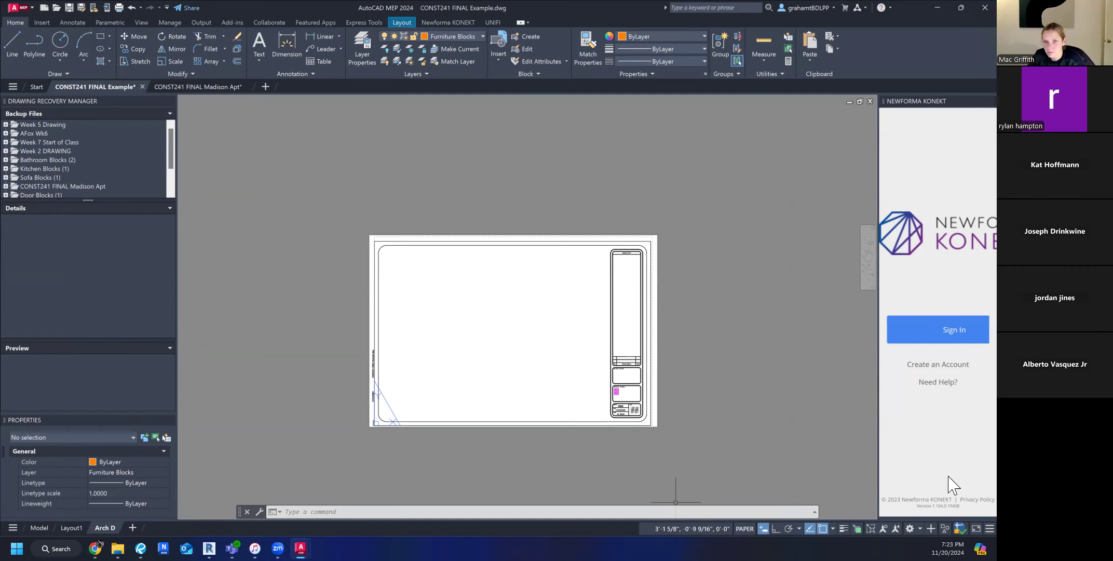
{"action": "middle_click_drag", "start_coordinate": [718, 328], "coordinate": [673, 356]}
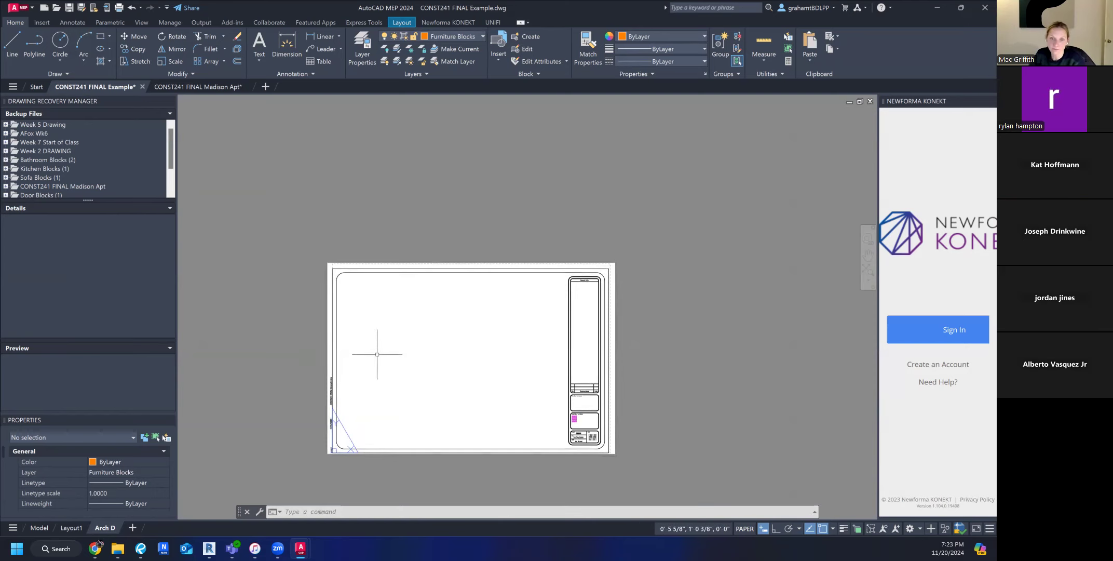
{"action": "middle_click_drag", "start_coordinate": [497, 337], "coordinate": [507, 328]}
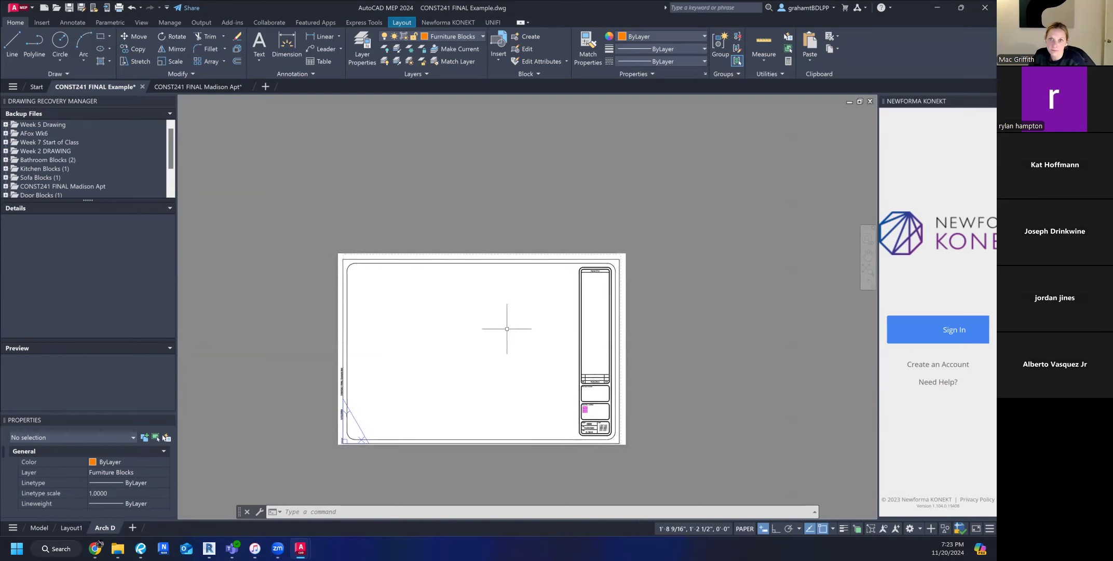
Examine how the viewport on Layout1 shows the floor plan, elevations and the rest of the model.
{"action": "left_click", "coordinate": [74, 528]}
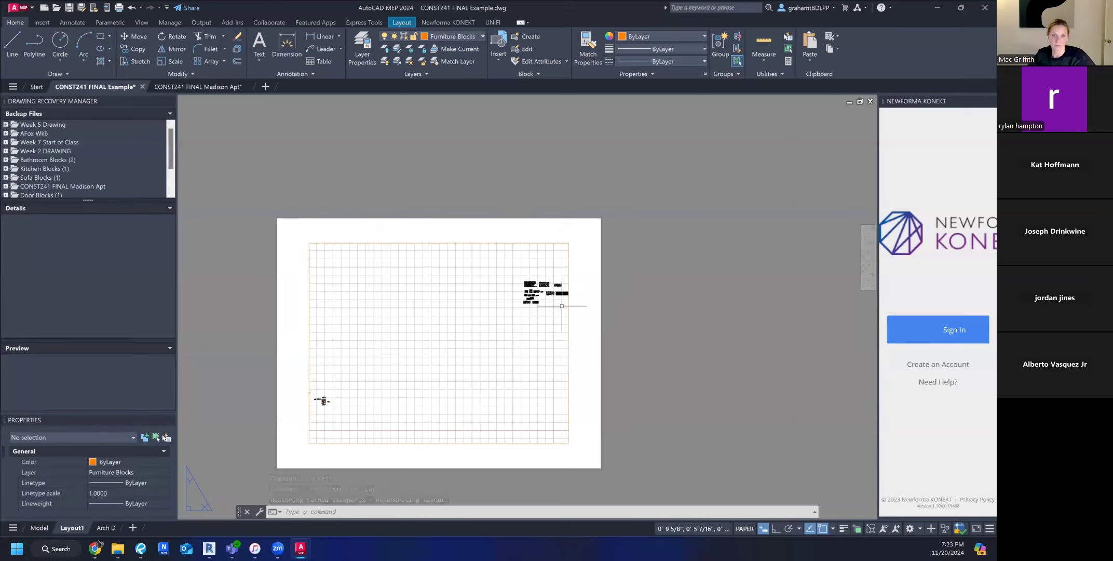
{"action": "scroll", "coordinate": [554, 292], "scroll_direction": "up", "scroll_amount": 8}
{"action": "scroll", "coordinate": [471, 275], "scroll_direction": "up", "scroll_amount": 3}
{"action": "scroll", "coordinate": [696, 293], "scroll_direction": "down", "scroll_amount": 12}
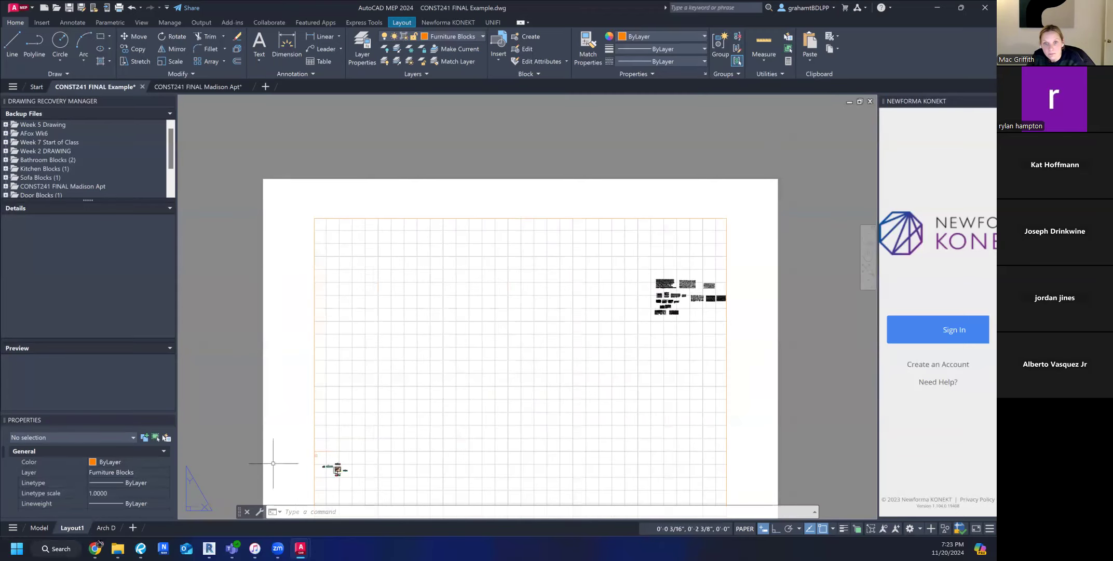
{"action": "scroll", "coordinate": [323, 470], "scroll_direction": "up", "scroll_amount": 10}
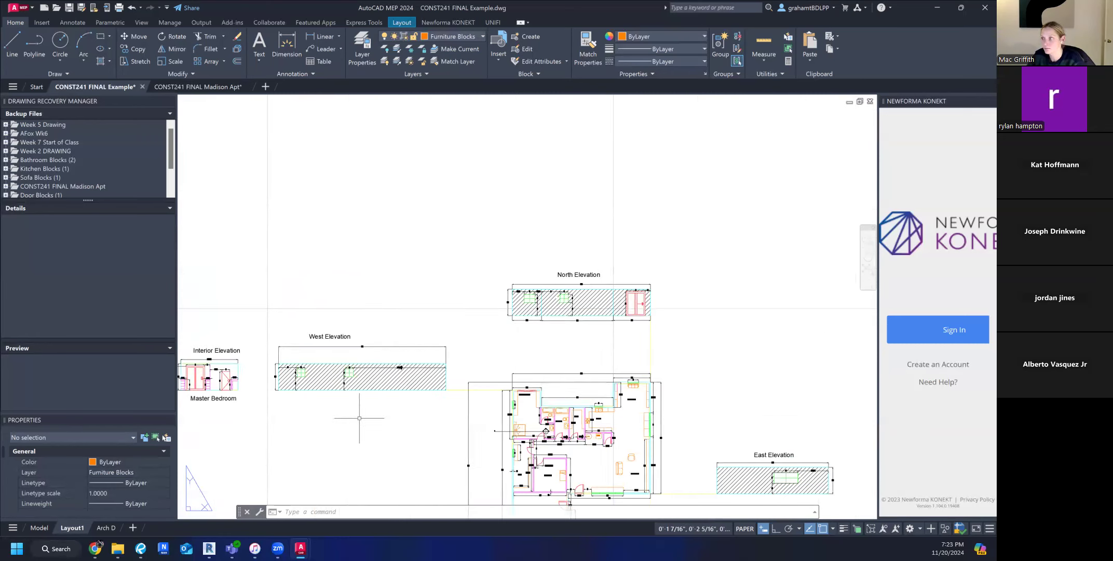
{"action": "scroll", "coordinate": [455, 387], "scroll_direction": "up", "scroll_amount": 3}
{"action": "scroll", "coordinate": [444, 377], "scroll_direction": "down", "scroll_amount": 9}
{"action": "scroll", "coordinate": [462, 420], "scroll_direction": "up", "scroll_amount": 12}
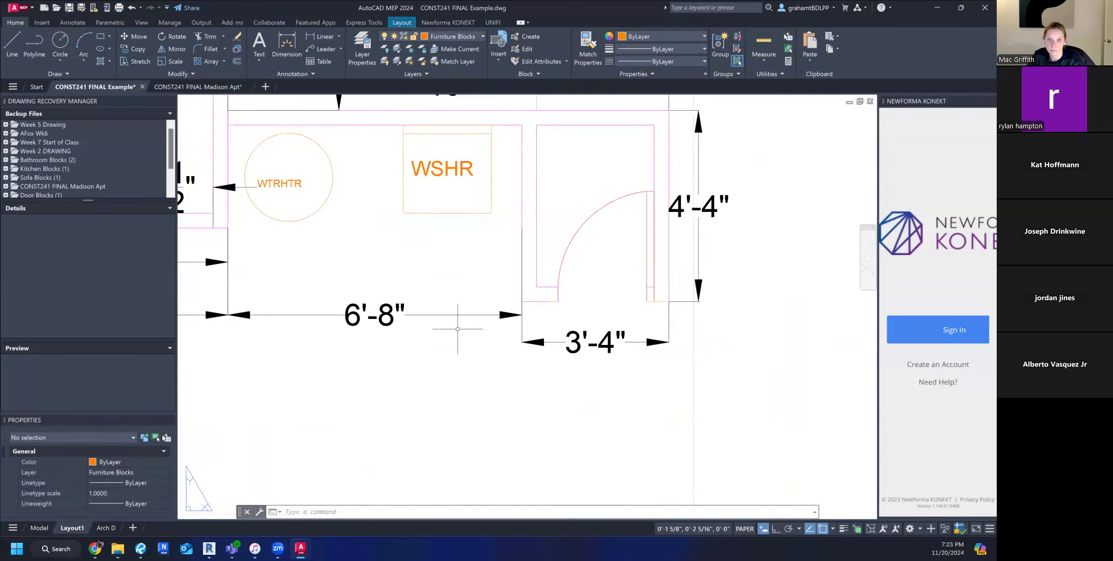
{"action": "scroll", "coordinate": [465, 323], "scroll_direction": "down", "scroll_amount": 15}
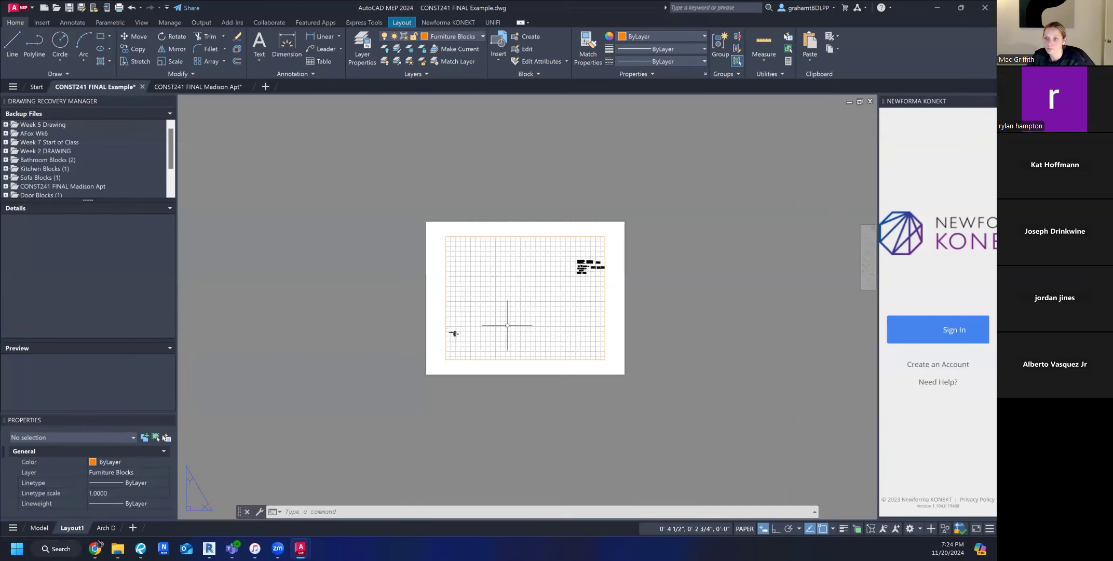
{"action": "middle_click_drag", "start_coordinate": [507, 324], "coordinate": [468, 359]}
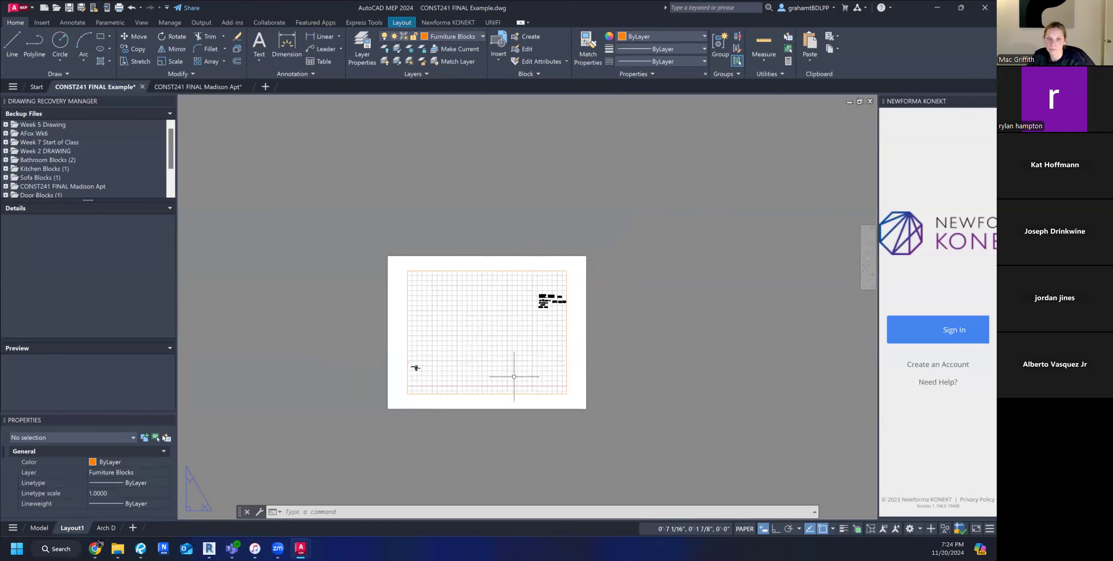
View the drawing in model space and return to the Arch D layout.
{"action": "left_click", "coordinate": [39, 527]}
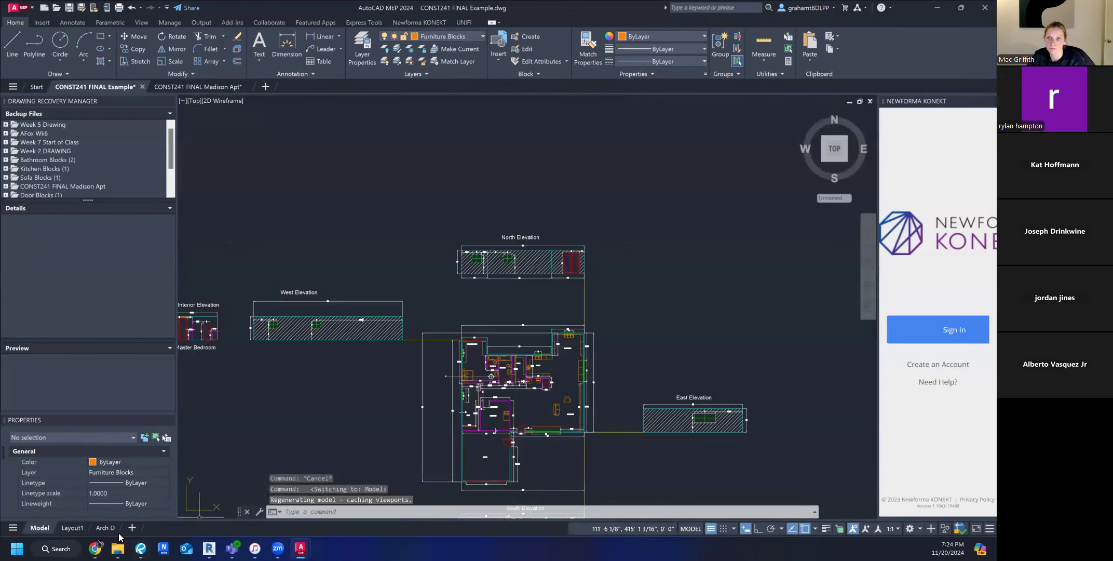
{"action": "mouse_move", "coordinate": [117, 531]}
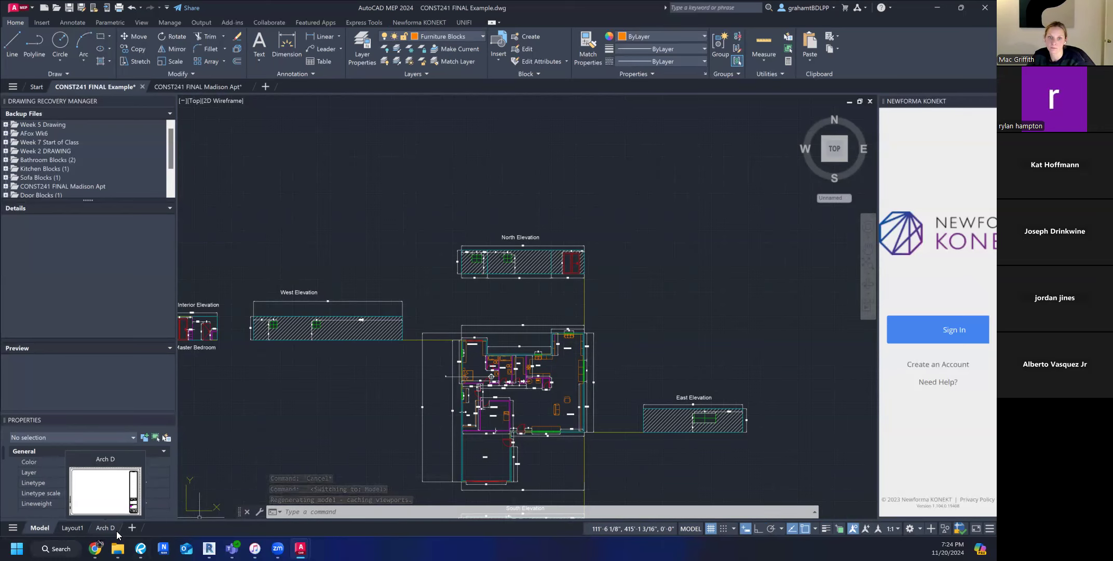
{"action": "left_click", "coordinate": [112, 530]}
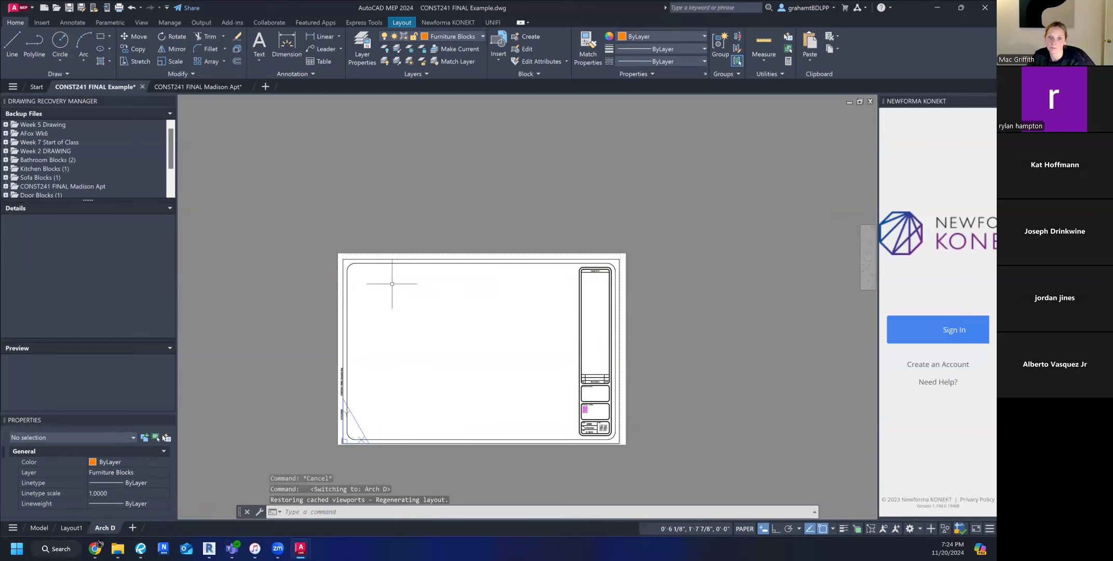
{"action": "middle_click_drag", "start_coordinate": [392, 283], "coordinate": [339, 275]}
{"action": "left_click", "coordinate": [389, 259]}
{"action": "left_click", "coordinate": [362, 249]}
{"action": "key", "text": "Escape"}
{"action": "key", "text": "Escape"}
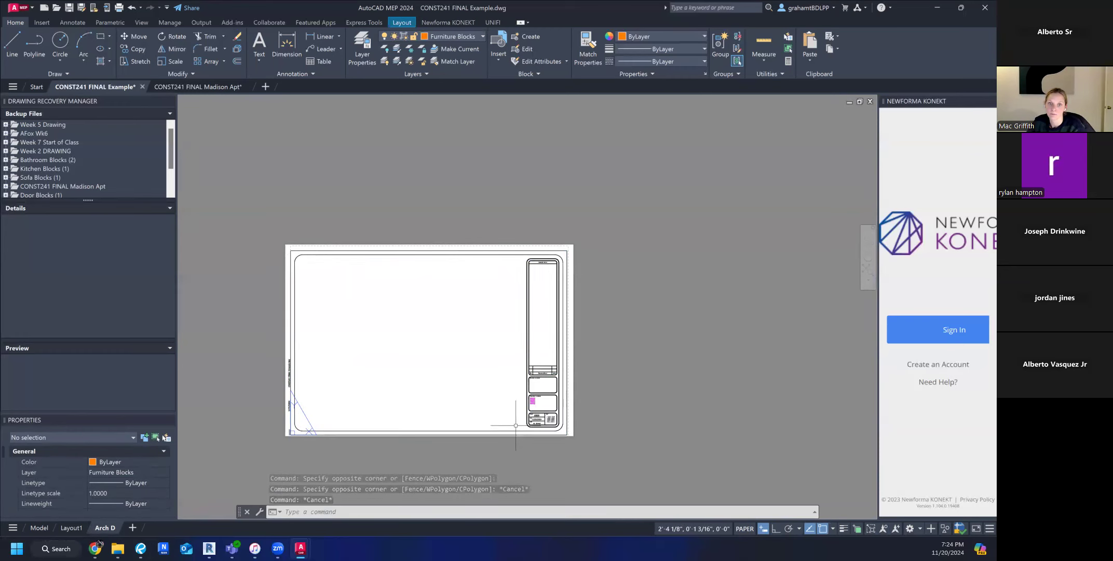
{"action": "scroll", "coordinate": [390, 408], "scroll_direction": "up", "scroll_amount": 3}
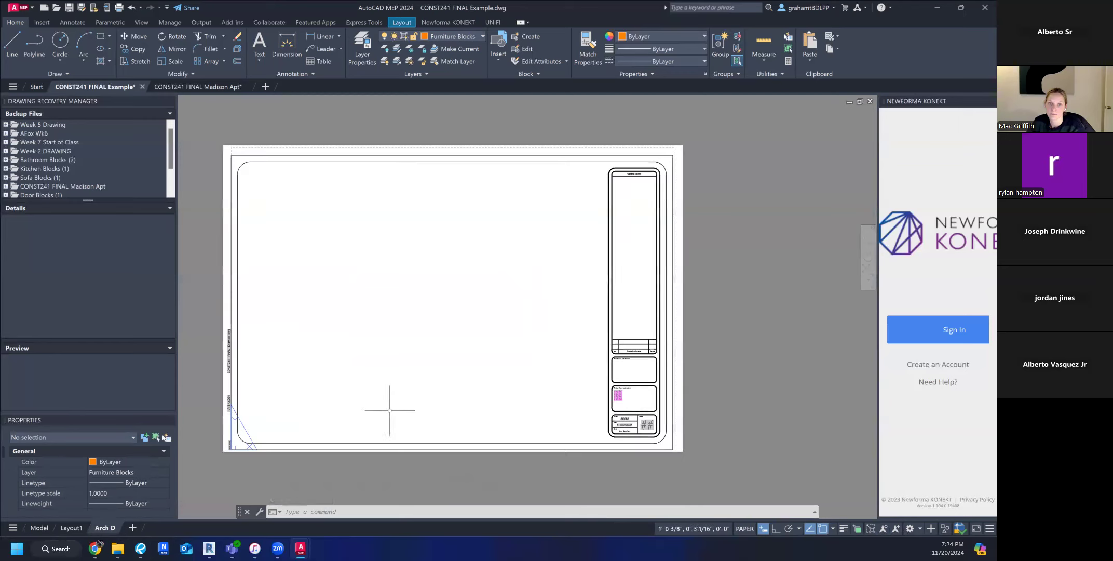
{"action": "middle_click_drag", "start_coordinate": [390, 405], "coordinate": [424, 399]}
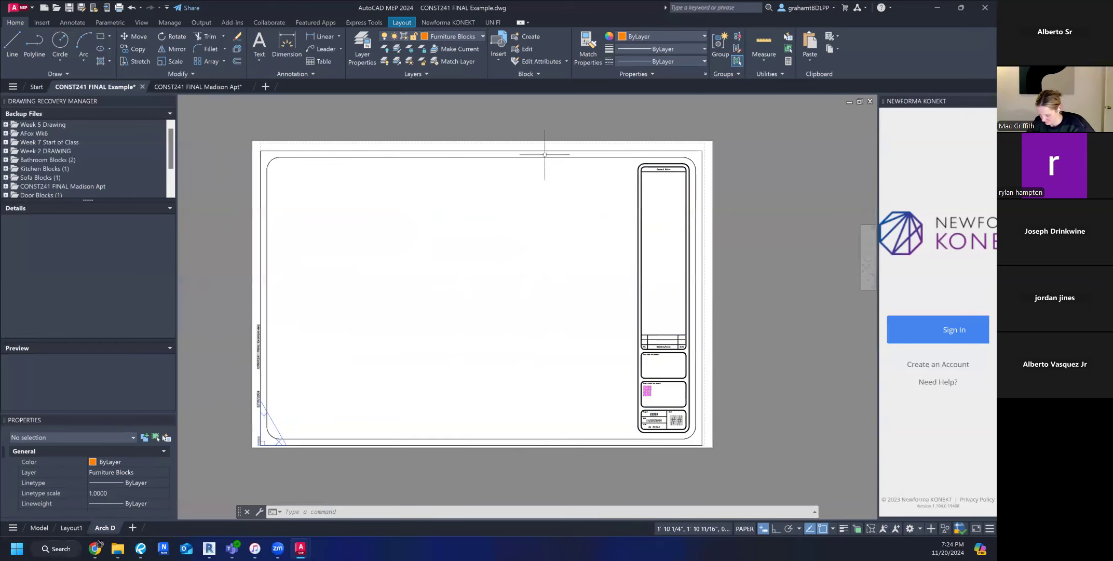
{"action": "left_click", "coordinate": [466, 150]}
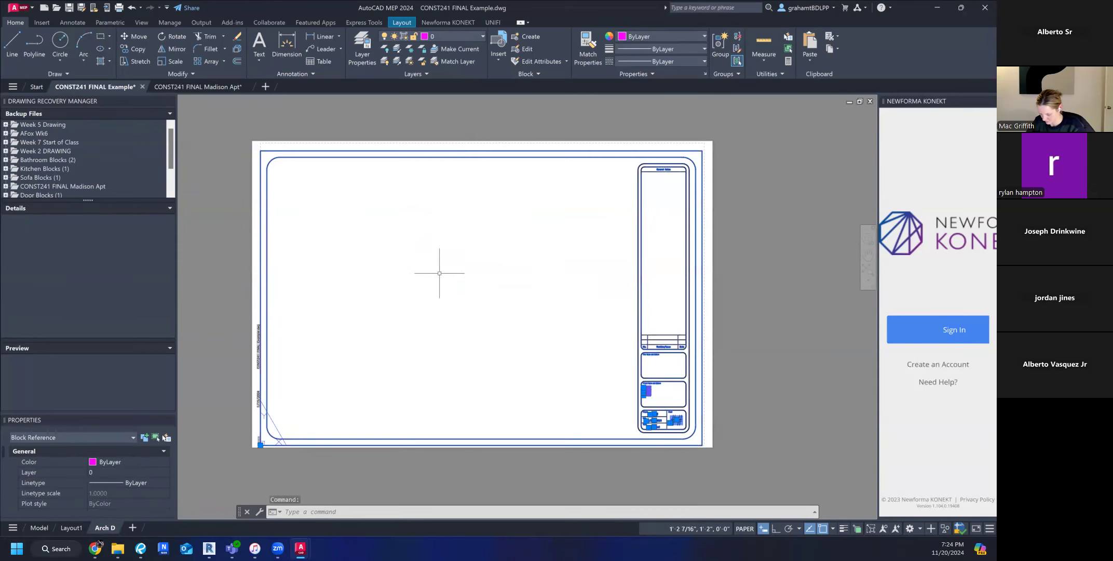
{"action": "left_click", "coordinate": [215, 327]}
{"action": "key", "text": "Escape"}
{"action": "key", "text": "Escape"}
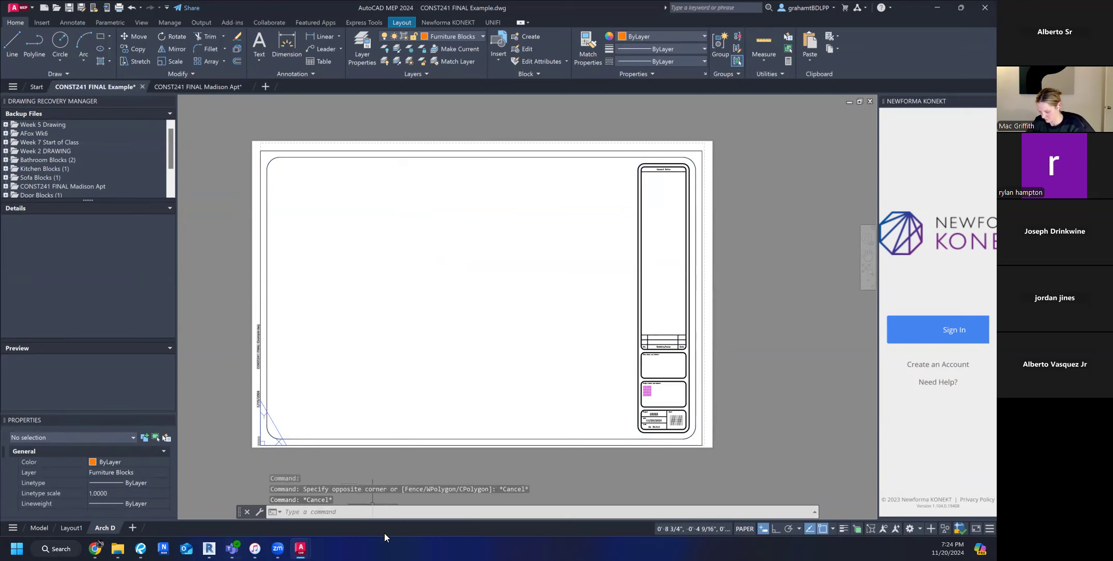
Start the VIEWPORTS command on the Arch D sheet and choose the Single standard viewport configuration.
{"action": "left_click", "coordinate": [382, 513]}
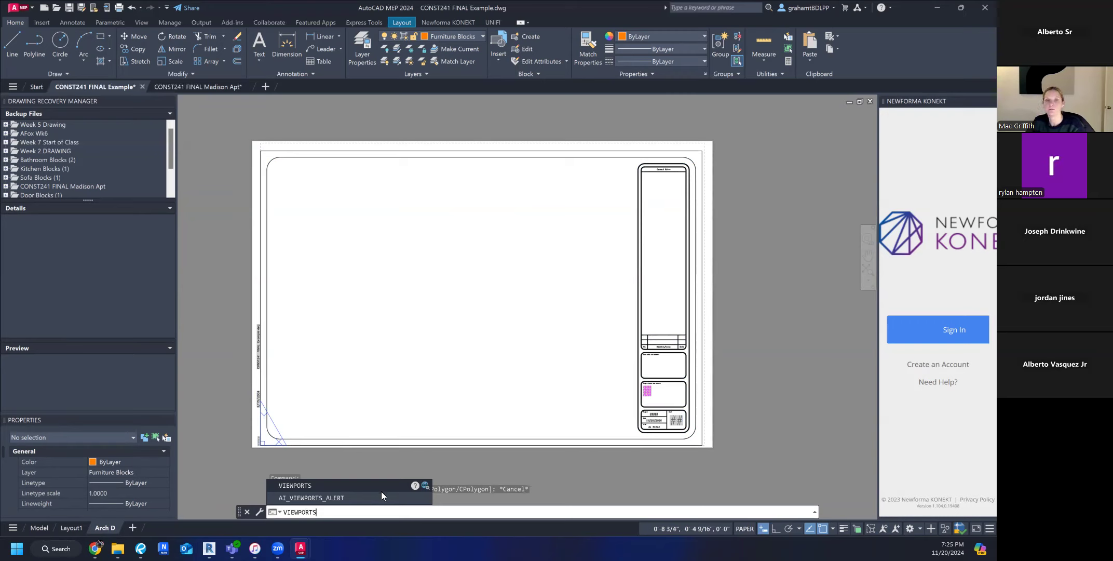
{"action": "left_click", "coordinate": [317, 486]}
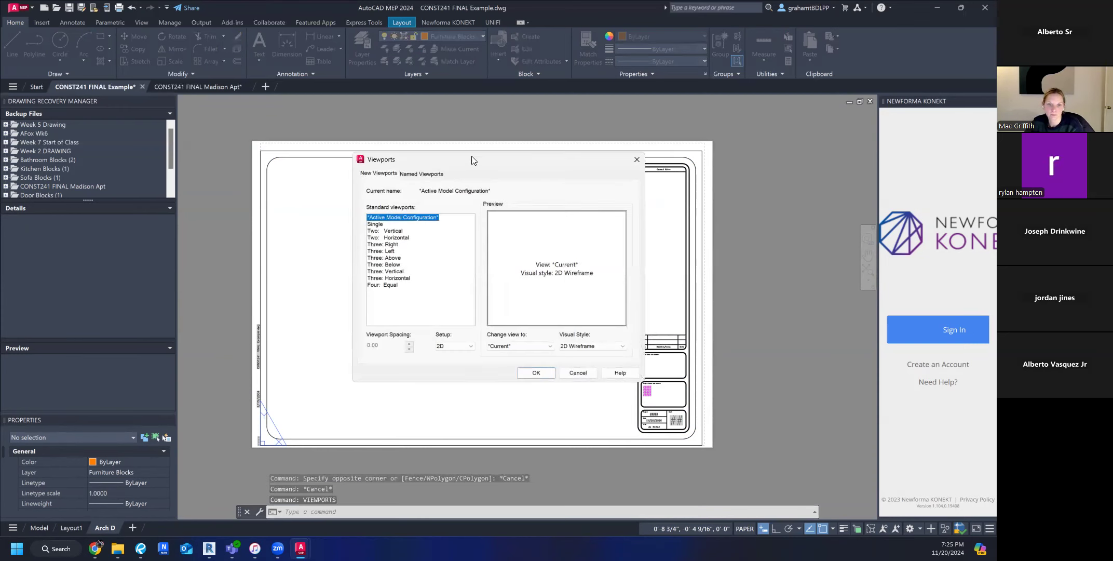
{"action": "left_click_drag", "start_coordinate": [469, 161], "coordinate": [460, 186]}
{"action": "left_click", "coordinate": [406, 200]}
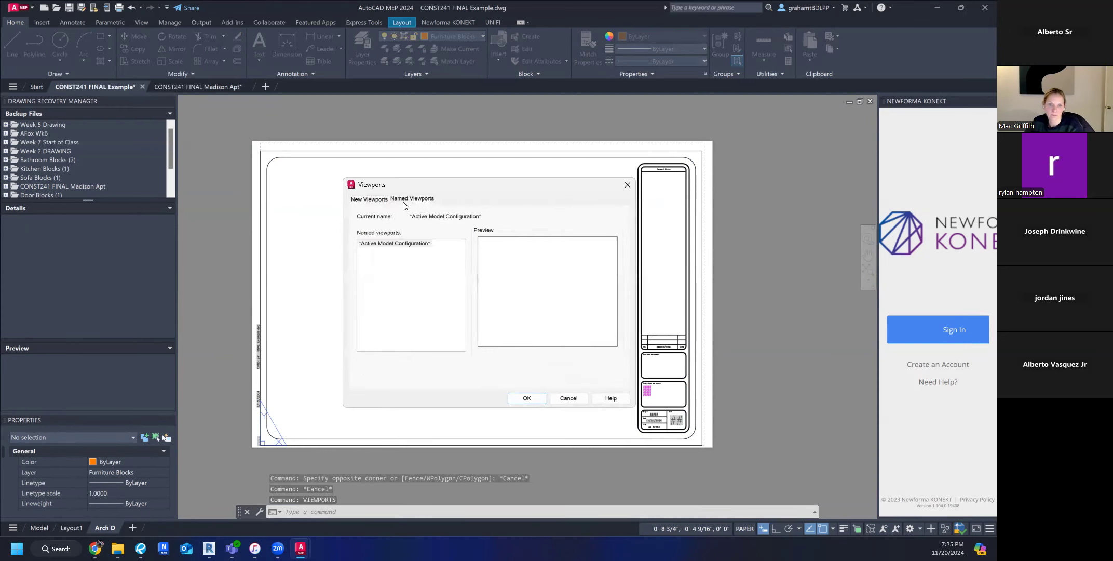
{"action": "left_click", "coordinate": [373, 200]}
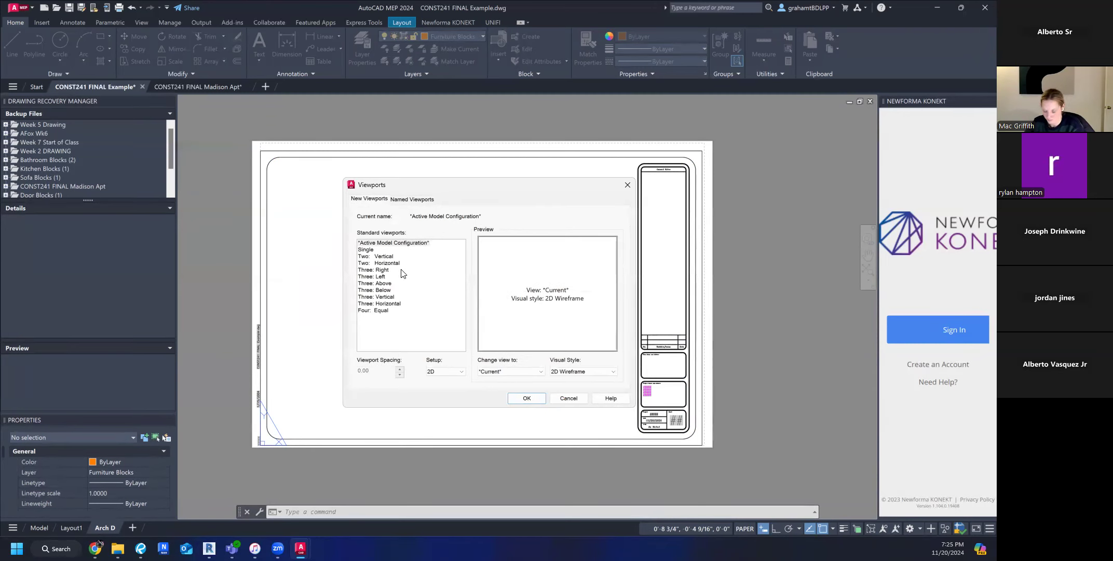
{"action": "left_click", "coordinate": [373, 271]}
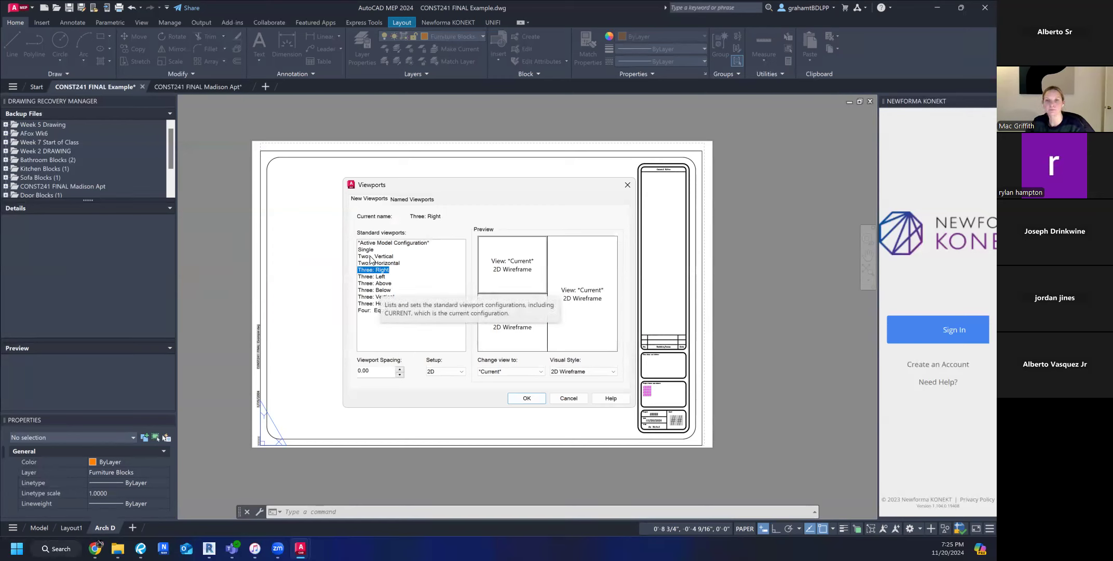
{"action": "left_click", "coordinate": [371, 257]}
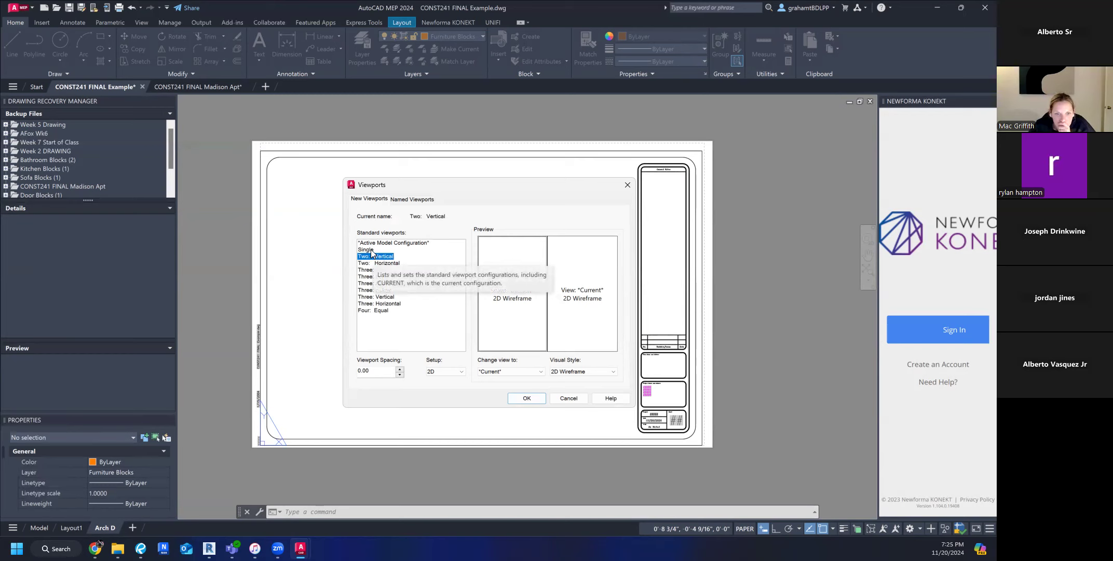
{"action": "left_click", "coordinate": [370, 249]}
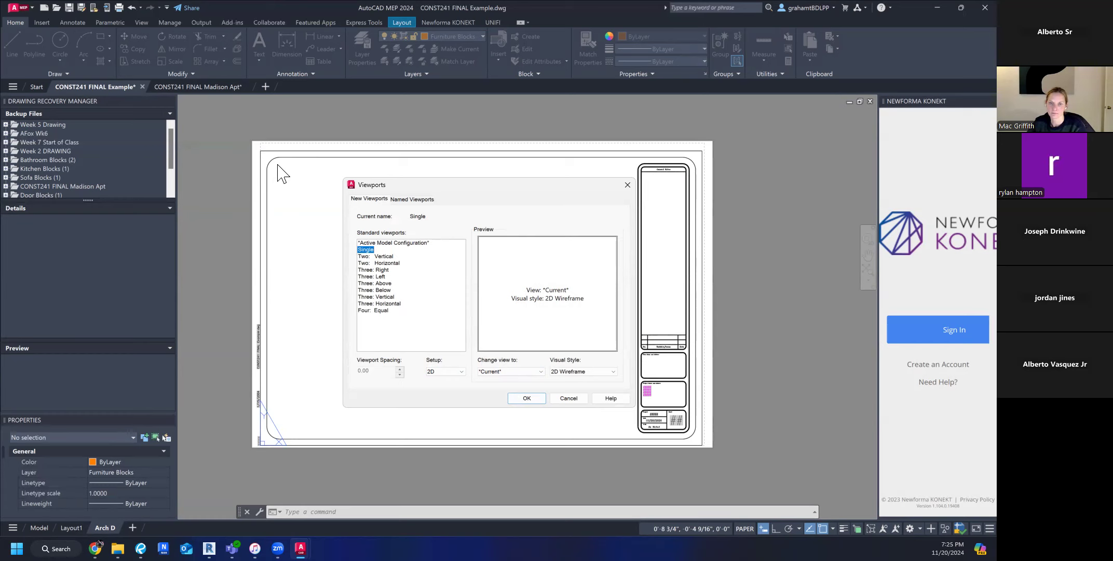
{"action": "left_click", "coordinate": [527, 398]}
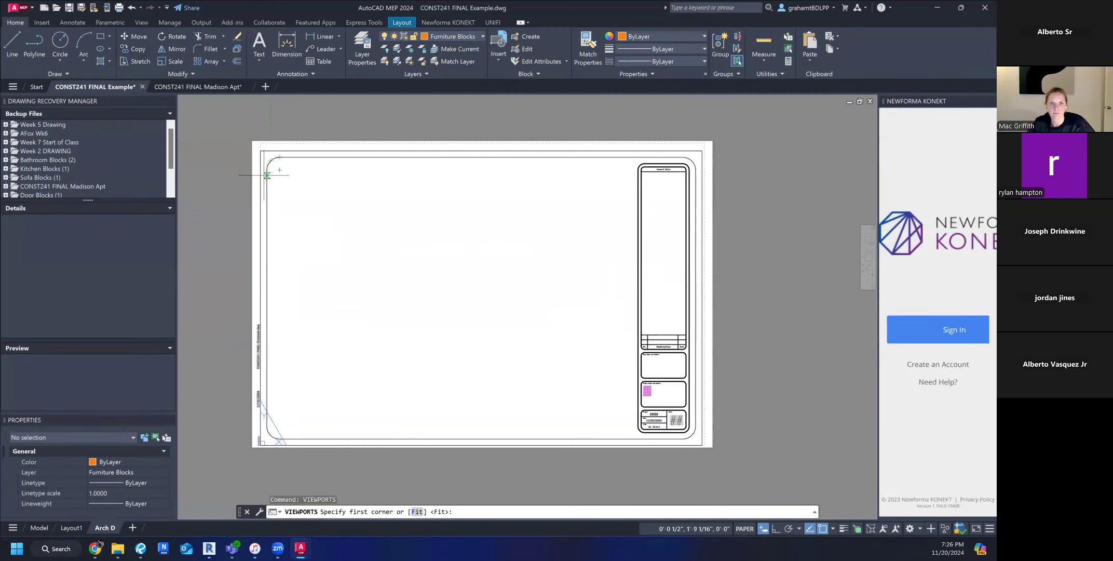
Place the single viewport across the open drawing area of the Arch D sheet, stopping short of the title block.
{"action": "scroll", "coordinate": [267, 175], "scroll_direction": "up", "scroll_amount": 3}
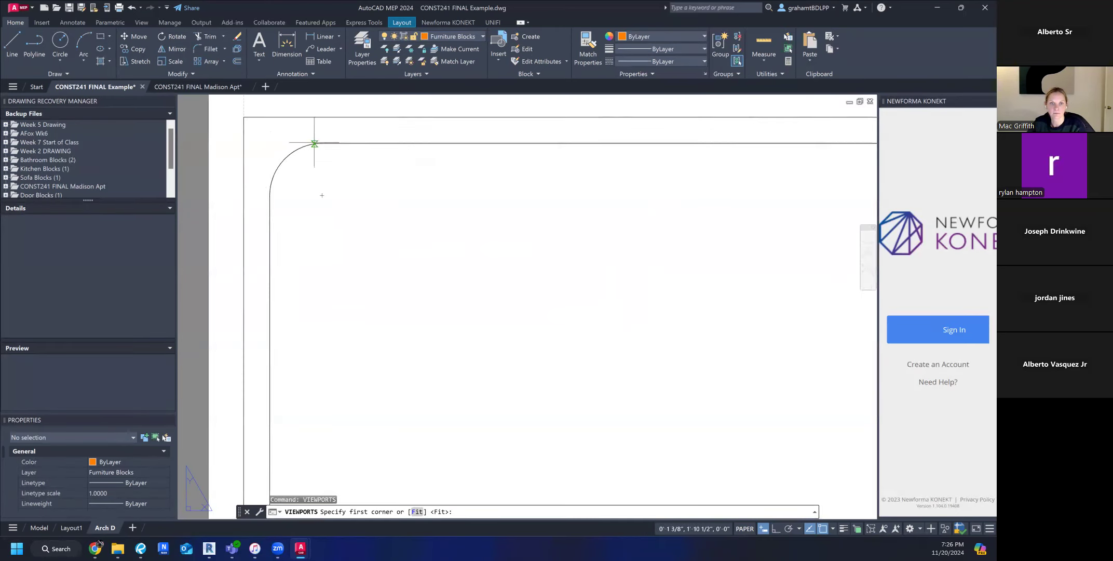
{"action": "left_click", "coordinate": [322, 195]}
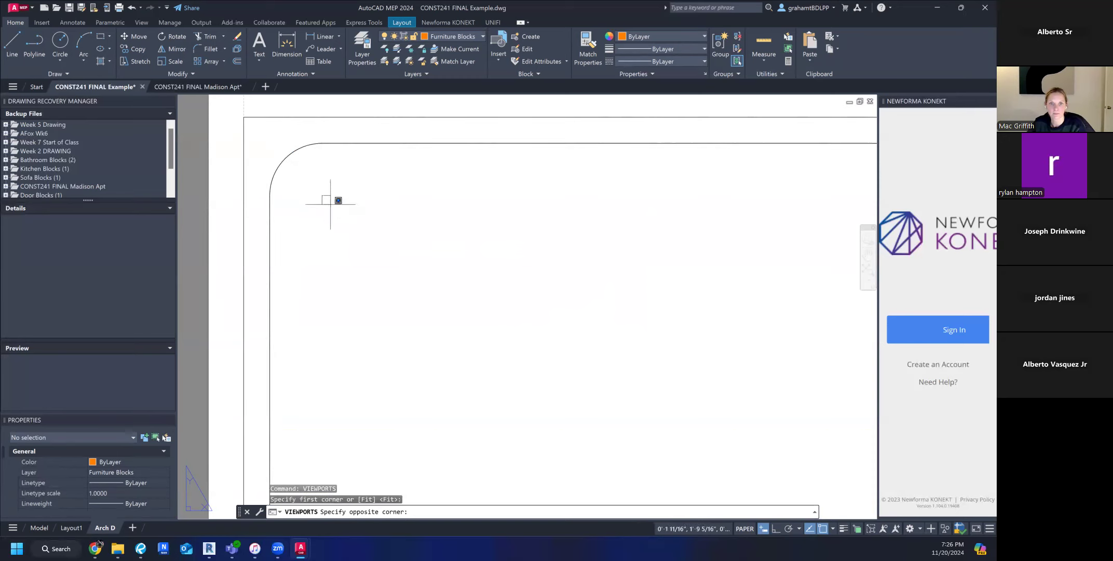
{"action": "scroll", "coordinate": [338, 253], "scroll_direction": "down", "scroll_amount": 6}
{"action": "middle_click_drag", "start_coordinate": [449, 320], "coordinate": [336, 323]}
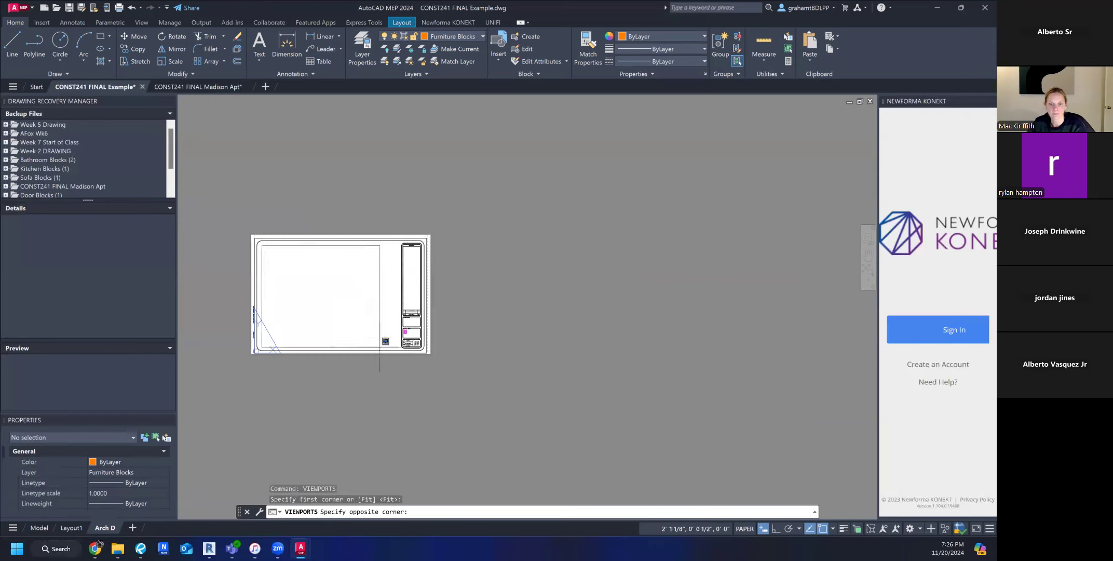
{"action": "scroll", "coordinate": [409, 346], "scroll_direction": "up", "scroll_amount": 7}
{"action": "scroll", "coordinate": [468, 358], "scroll_direction": "down", "scroll_amount": 5}
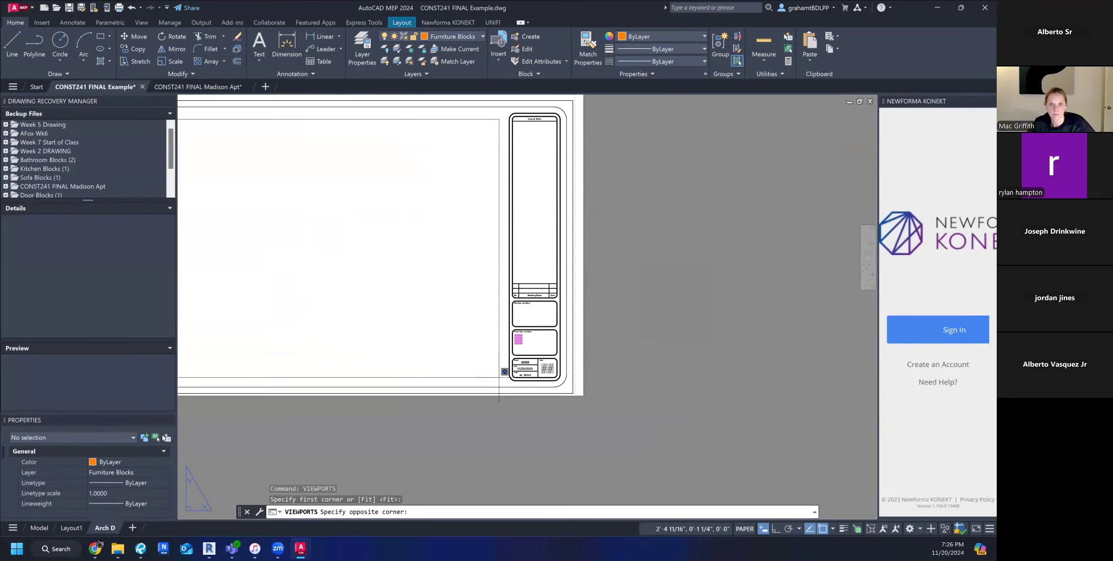
{"action": "left_click", "coordinate": [499, 377]}
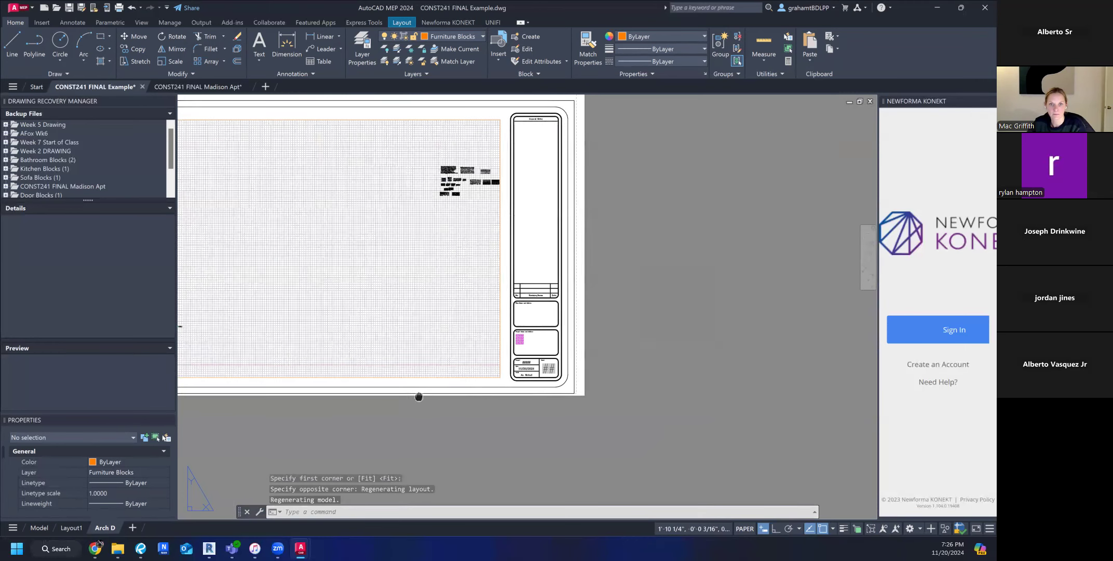
{"action": "middle_click_drag", "start_coordinate": [419, 396], "coordinate": [547, 395]}
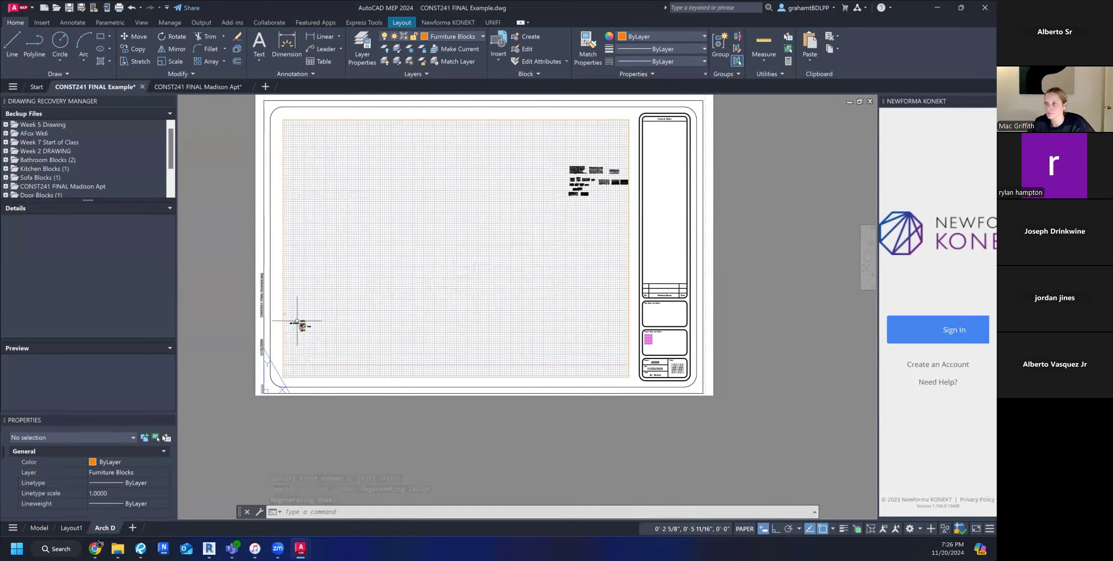
Inspect the model inside the new Arch D viewport and undo the viewport's creation.
{"action": "scroll", "coordinate": [300, 325], "scroll_direction": "up", "scroll_amount": 4}
{"action": "scroll", "coordinate": [300, 325], "scroll_direction": "down", "scroll_amount": 5}
{"action": "scroll", "coordinate": [331, 321], "scroll_direction": "up", "scroll_amount": 2}
{"action": "middle_click_drag", "start_coordinate": [283, 327], "coordinate": [327, 331]}
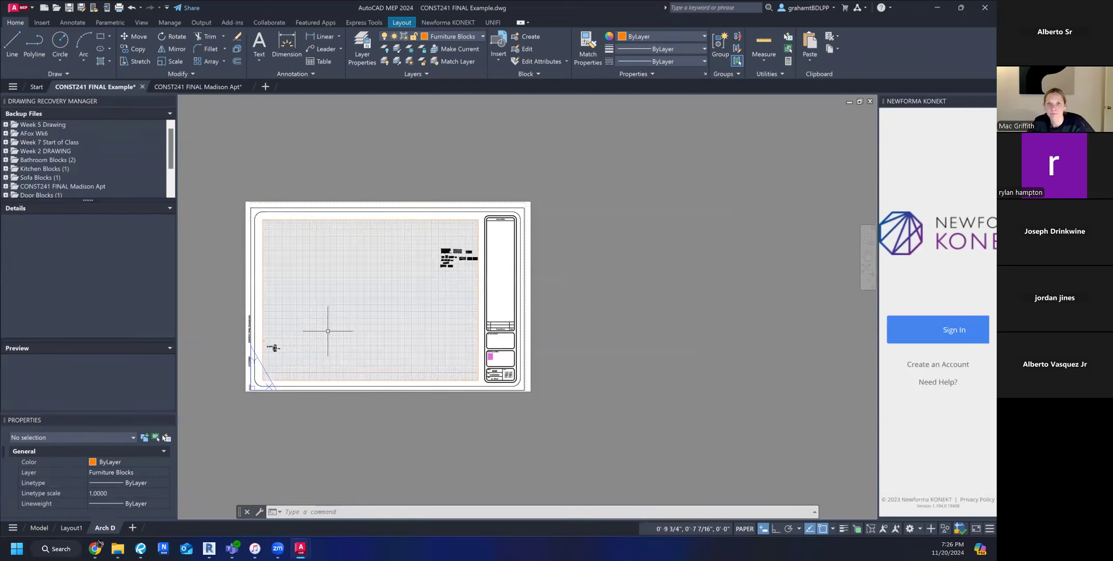
{"action": "key", "text": "ctrl+z"}
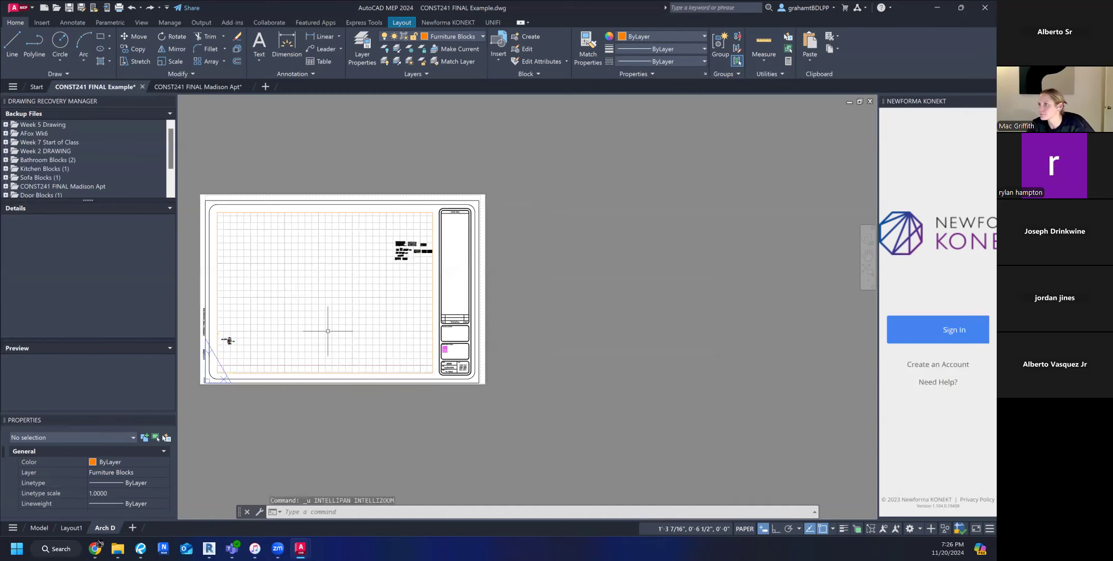
{"action": "key", "text": "ctrl+z"}
{"action": "key", "text": "ctrl+z"}
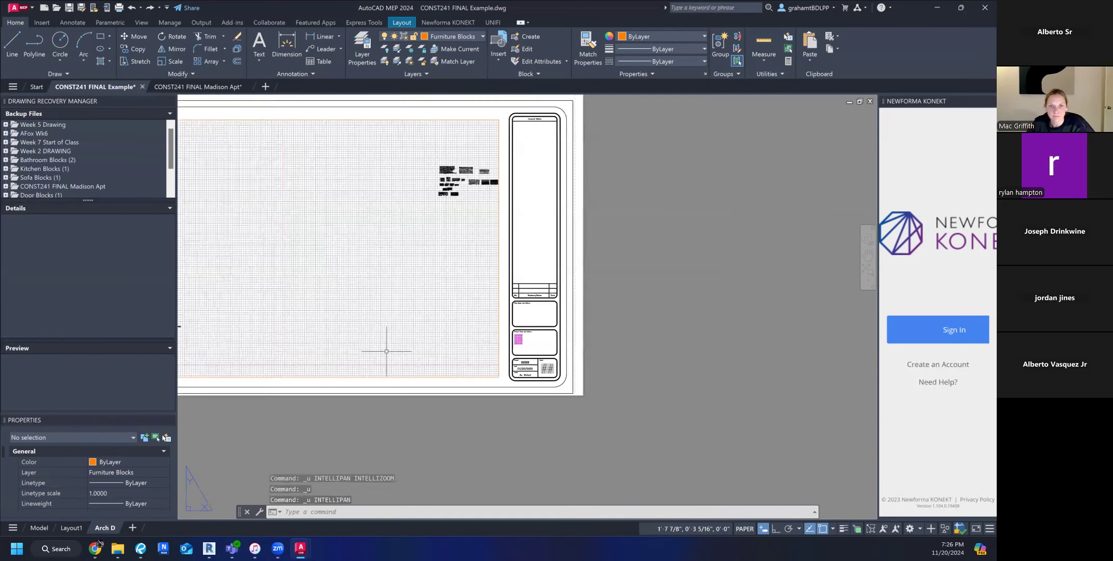
{"action": "key", "text": "ctrl+z"}
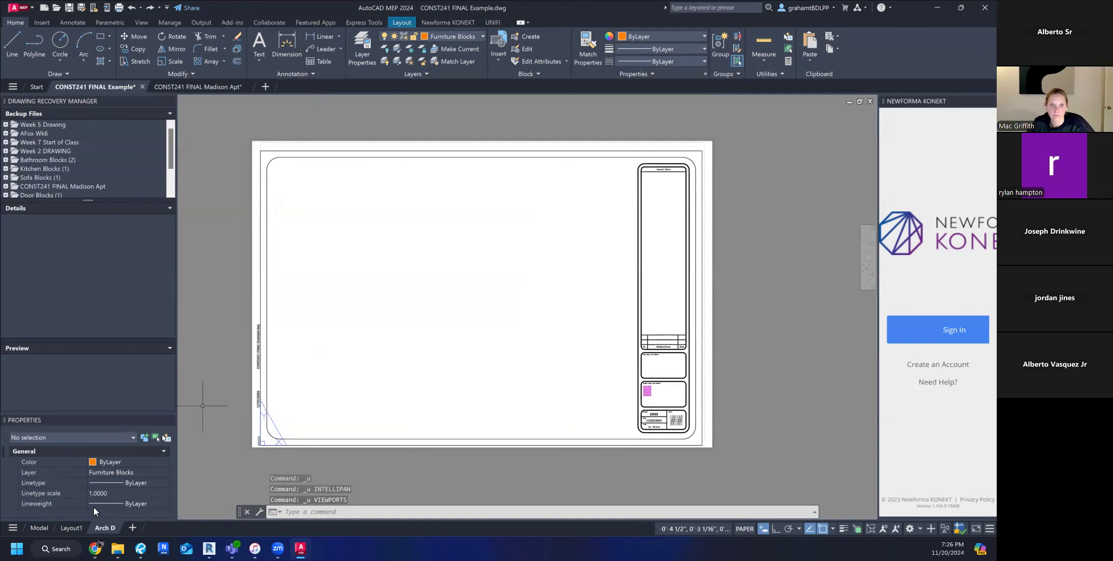
Insert another Arch D layout from the Architectural Imperial template in the SheetSets folder and compare it with the existing Arch D layout.
{"action": "right_click", "coordinate": [73, 528]}
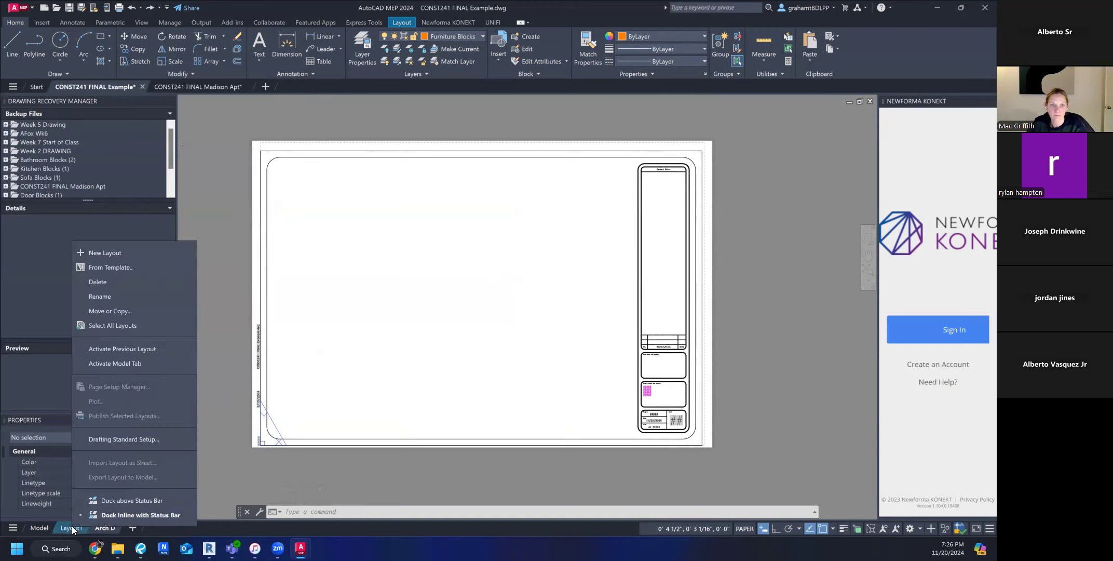
{"action": "left_click", "coordinate": [113, 267]}
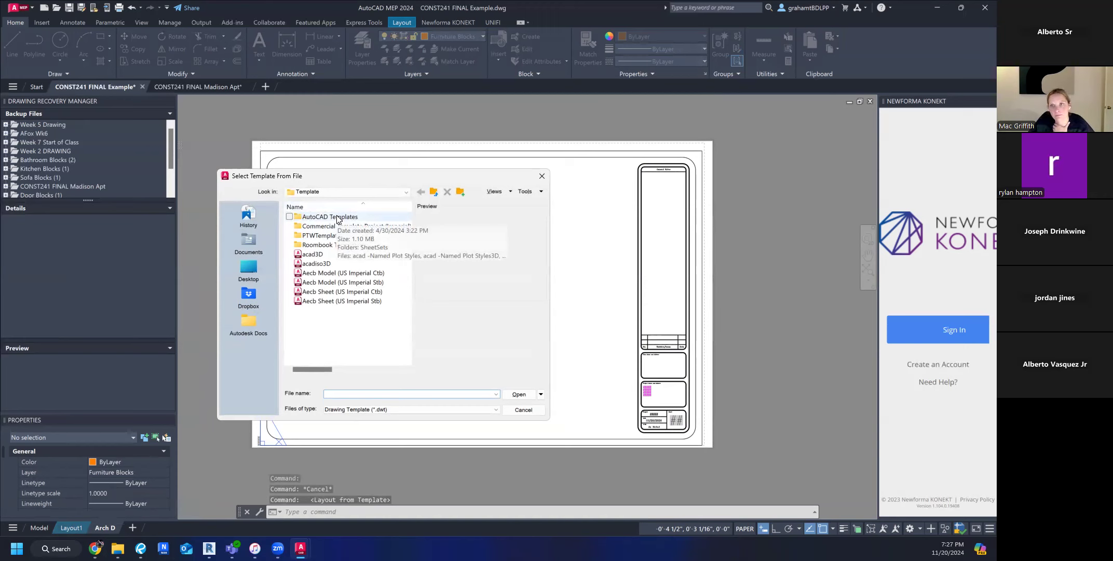
{"action": "left_click", "coordinate": [337, 217]}
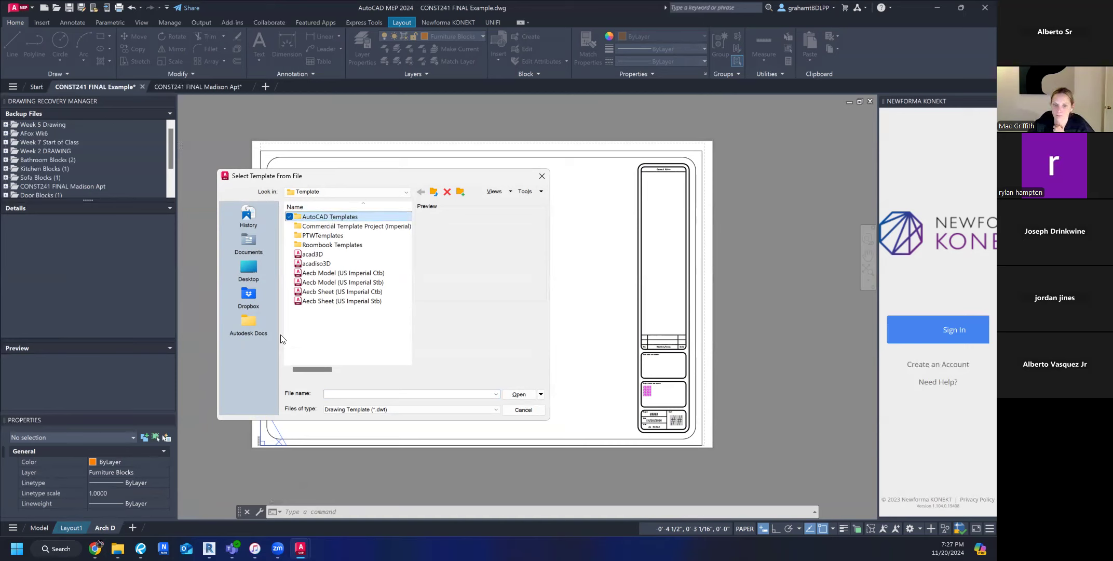
{"action": "double_click", "coordinate": [335, 219]}
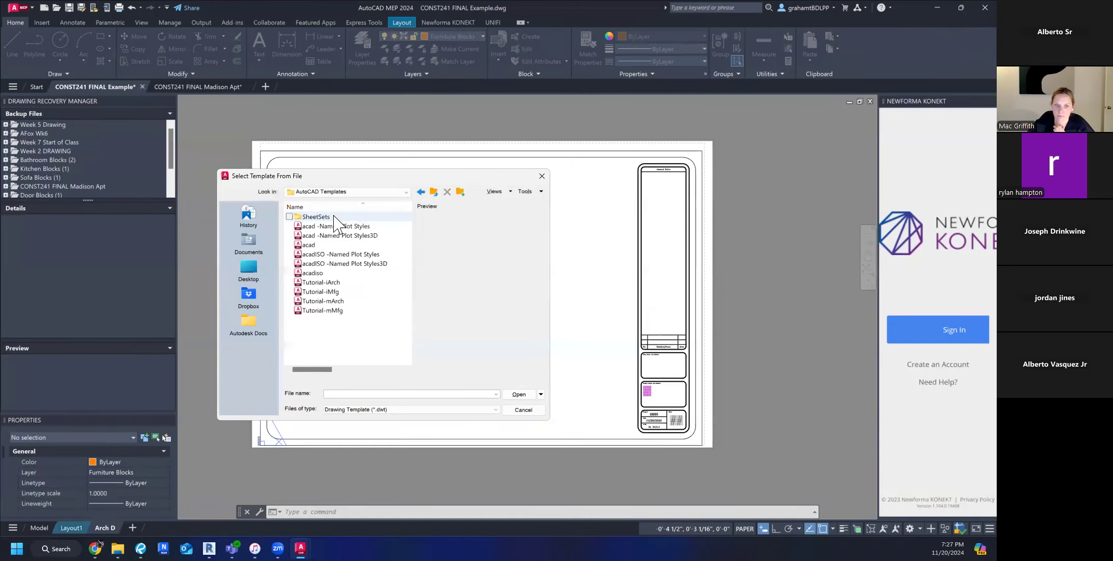
{"action": "double_click", "coordinate": [315, 216]}
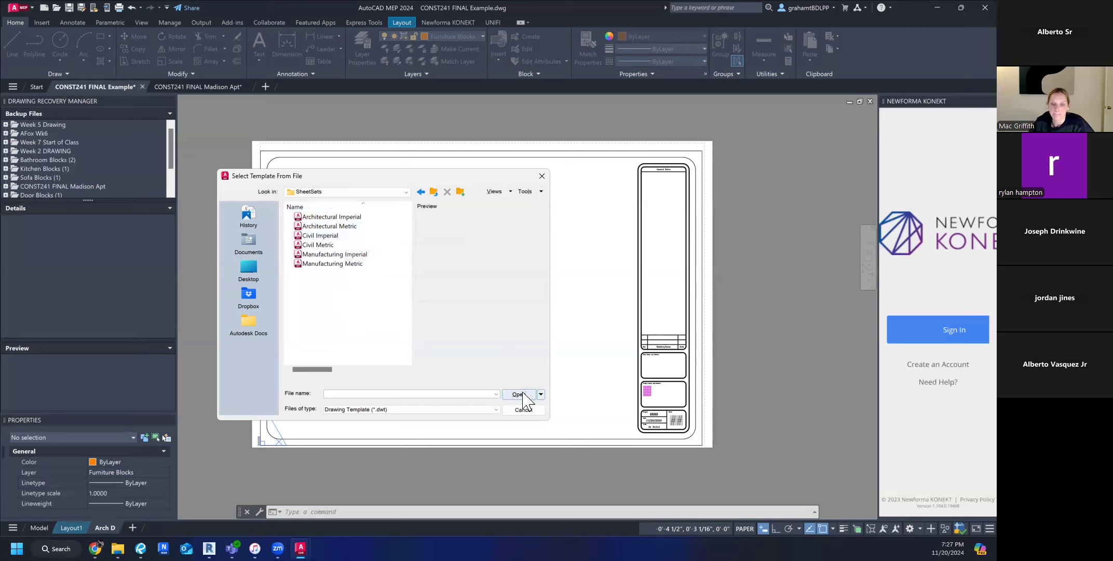
{"action": "left_click", "coordinate": [335, 217]}
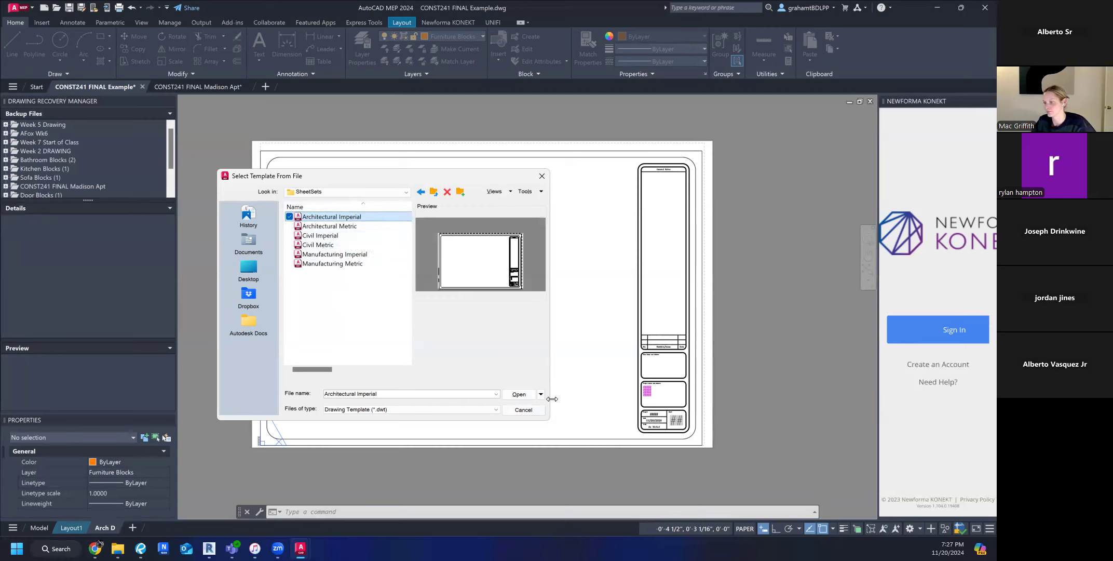
{"action": "left_click", "coordinate": [518, 395]}
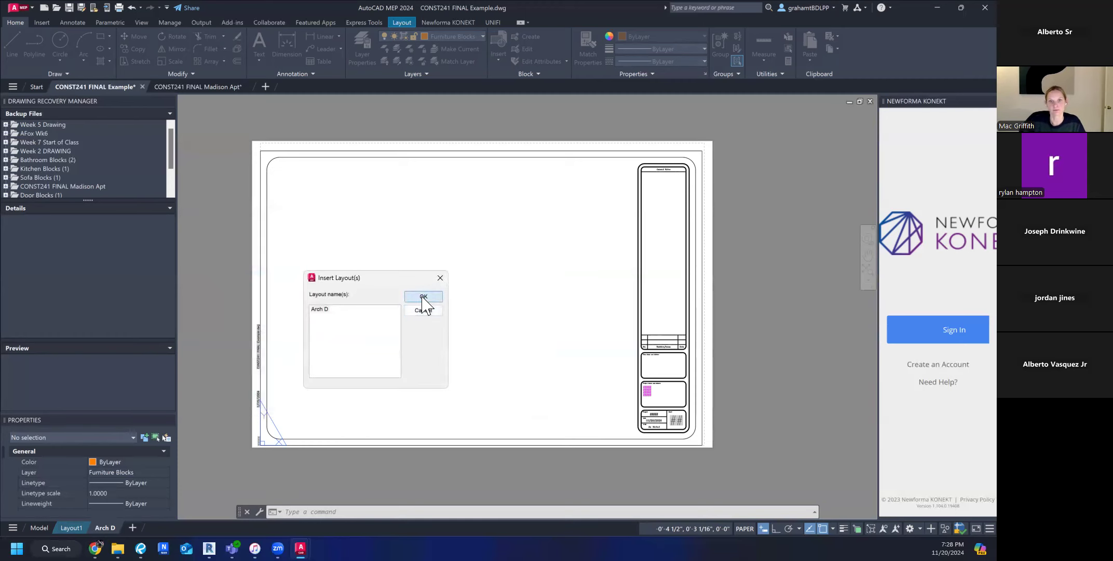
{"action": "left_click", "coordinate": [423, 297]}
{"action": "mouse_move", "coordinate": [150, 525]}
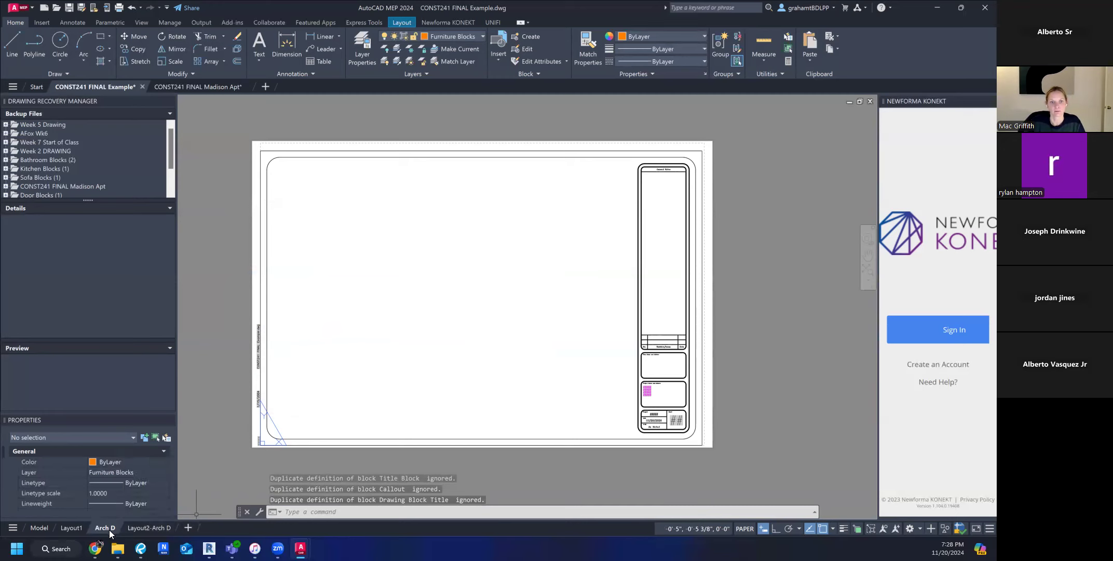
{"action": "left_click", "coordinate": [148, 528]}
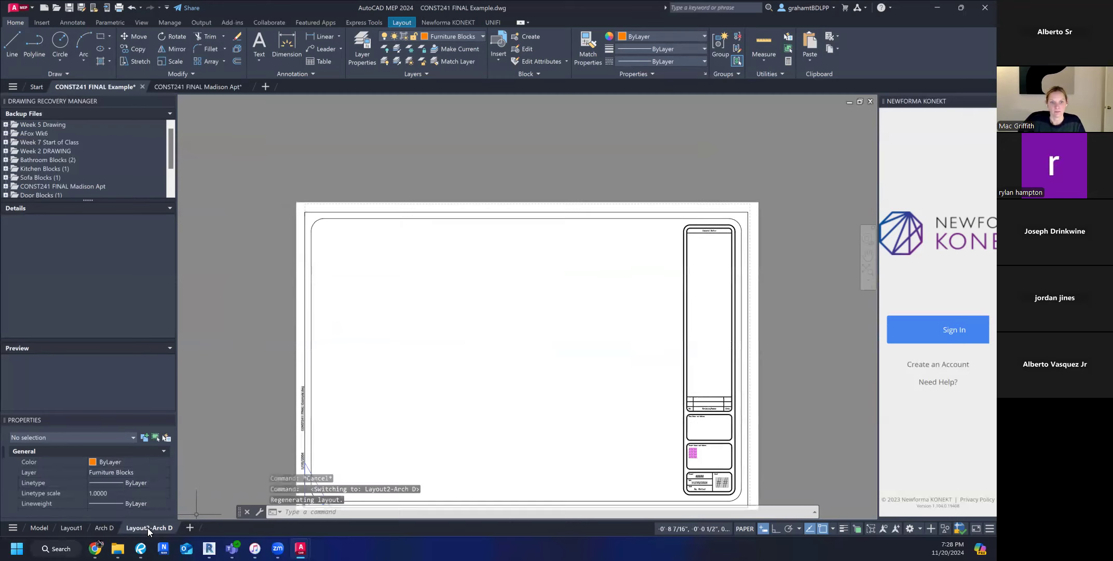
{"action": "left_click", "coordinate": [107, 526]}
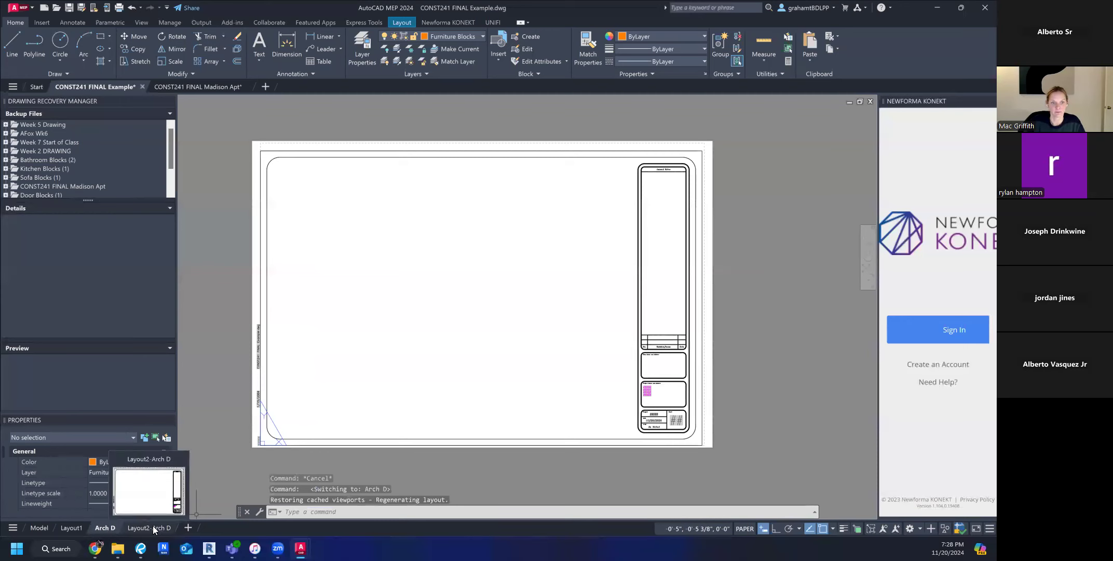
{"action": "left_click", "coordinate": [153, 526]}
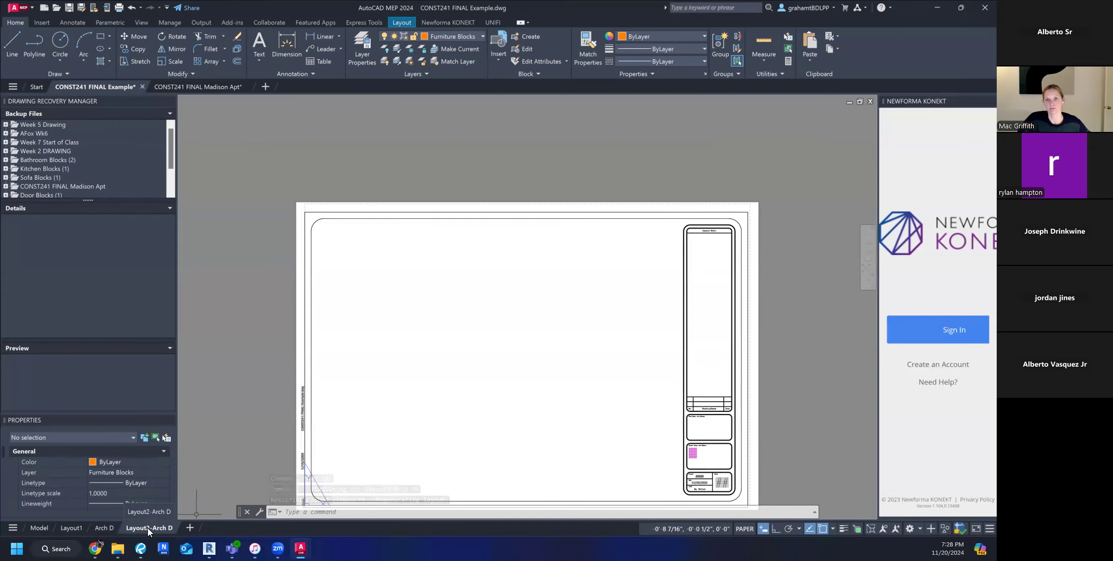
Rename the original Arch D layout to PLAN.
{"action": "left_click", "coordinate": [105, 526]}
{"action": "right_click", "coordinate": [105, 527]}
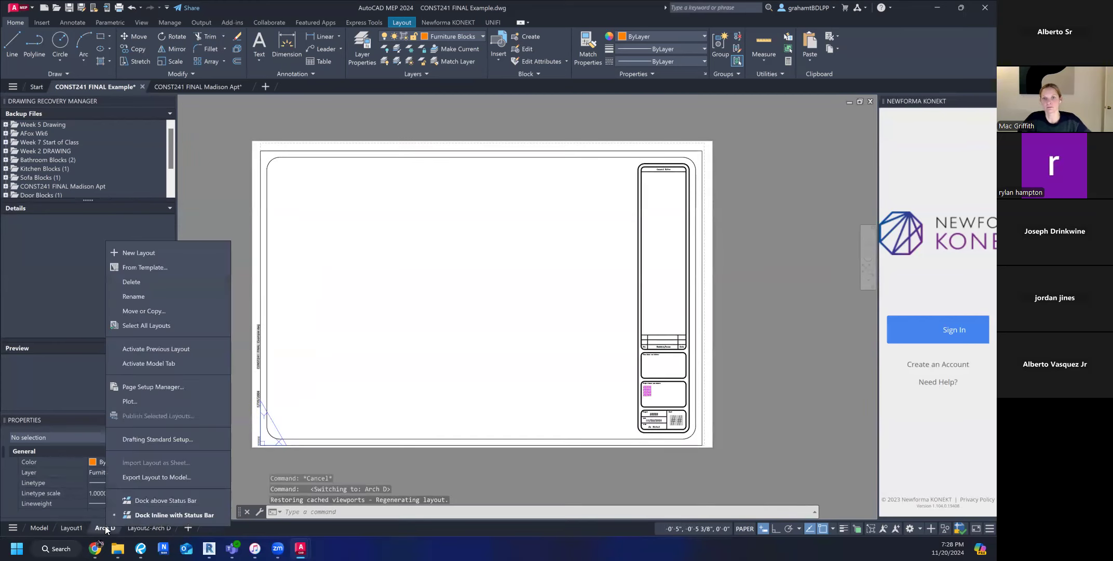
{"action": "left_click", "coordinate": [133, 296]}
{"action": "type", "text": "PLAN"}
{"action": "key", "text": "Return"}
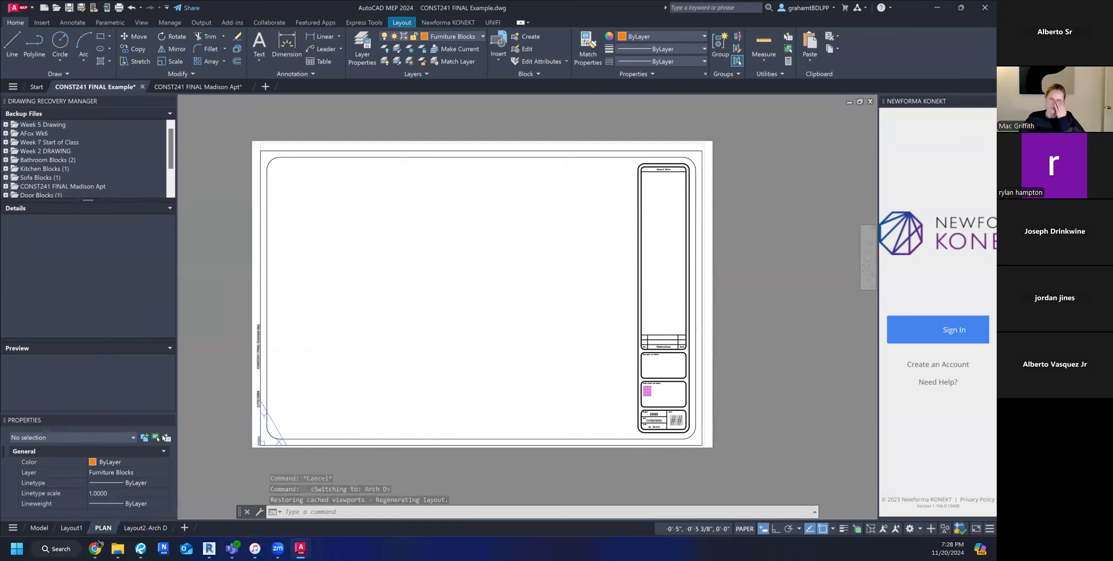
Delete the duplicate Layout2-Arch D layout that was inserted from the template.
{"action": "left_click", "coordinate": [135, 526]}
{"action": "right_click", "coordinate": [135, 525]}
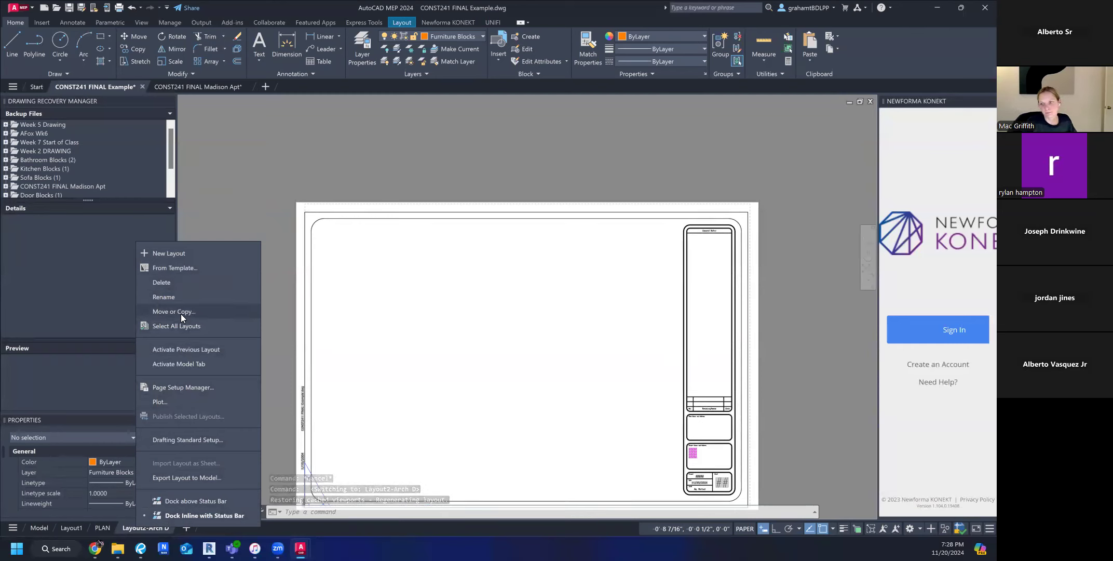
{"action": "left_click", "coordinate": [170, 281]}
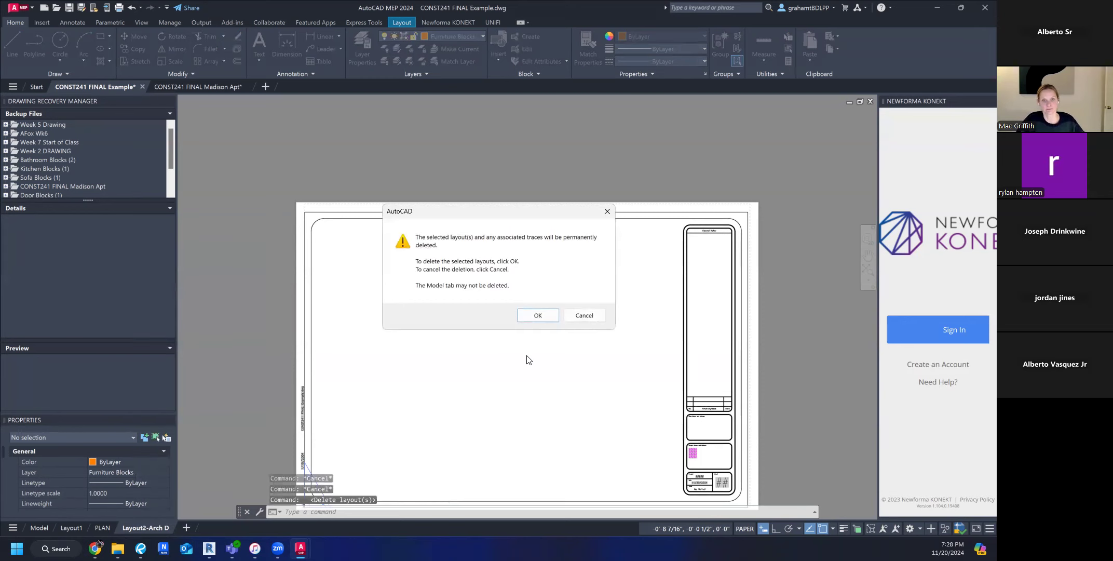
{"action": "left_click", "coordinate": [549, 318]}
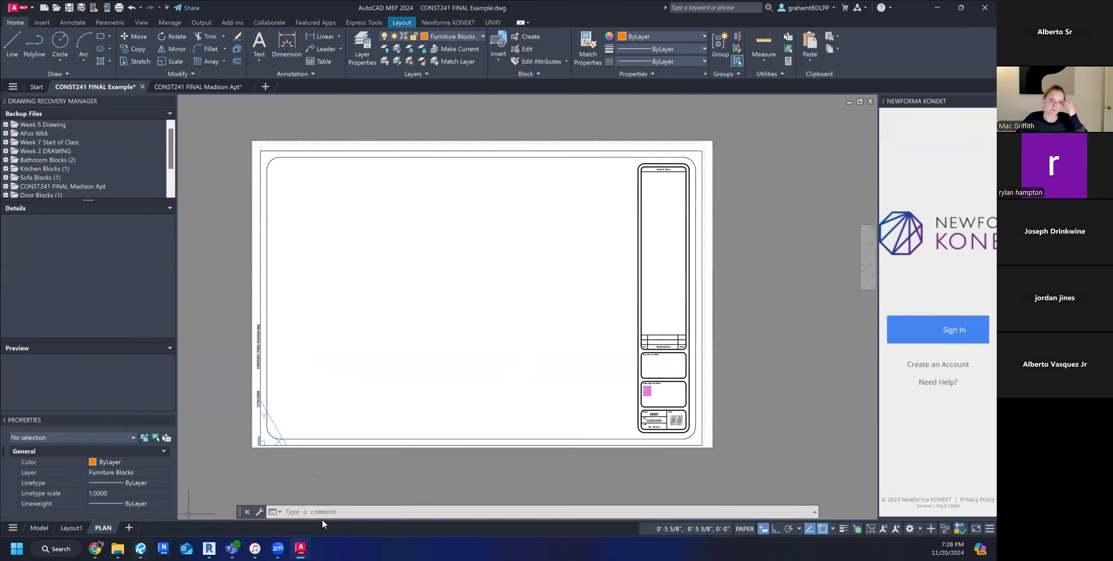
Create a Single viewport with the VIEWPORTS command, filling the open area of the PLAN sheet beside the title block.
{"action": "left_click", "coordinate": [335, 512]}
{"action": "type", "text": "VIEWPORTS"}
{"action": "key", "text": "Return"}
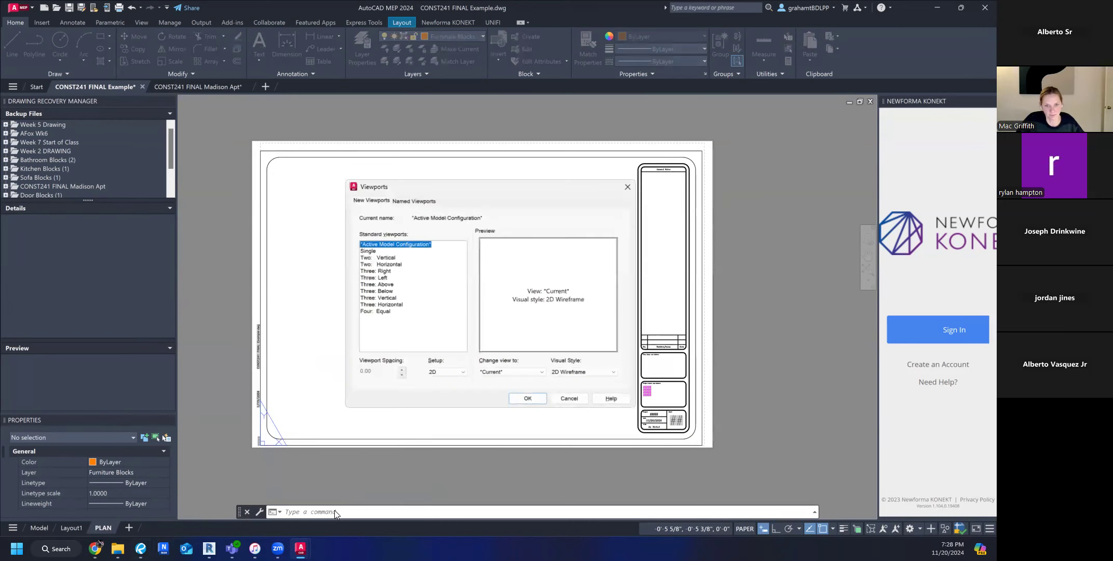
{"action": "left_click", "coordinate": [366, 250]}
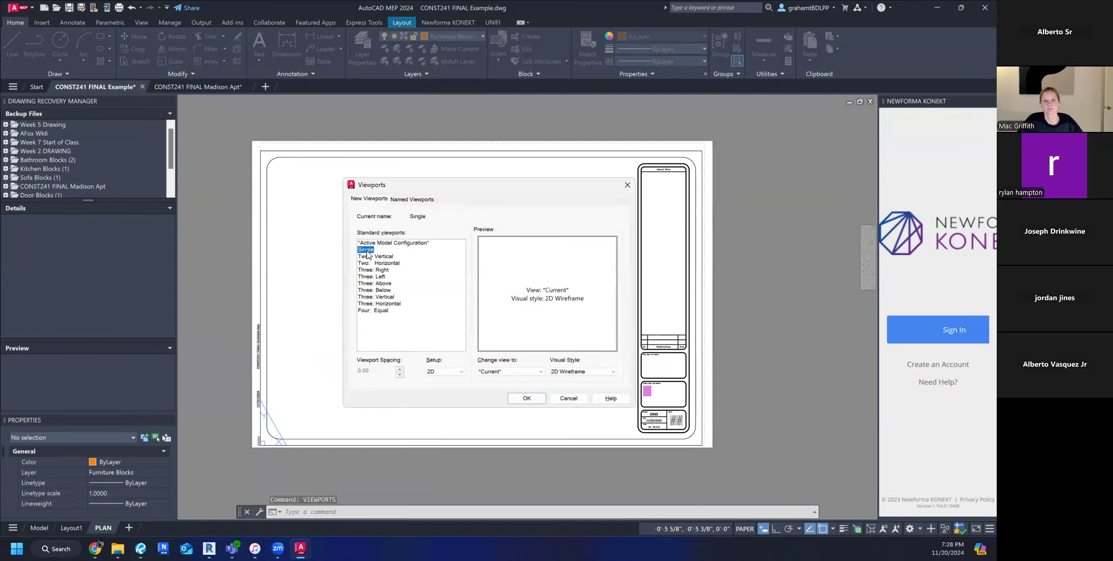
{"action": "left_click", "coordinate": [535, 398]}
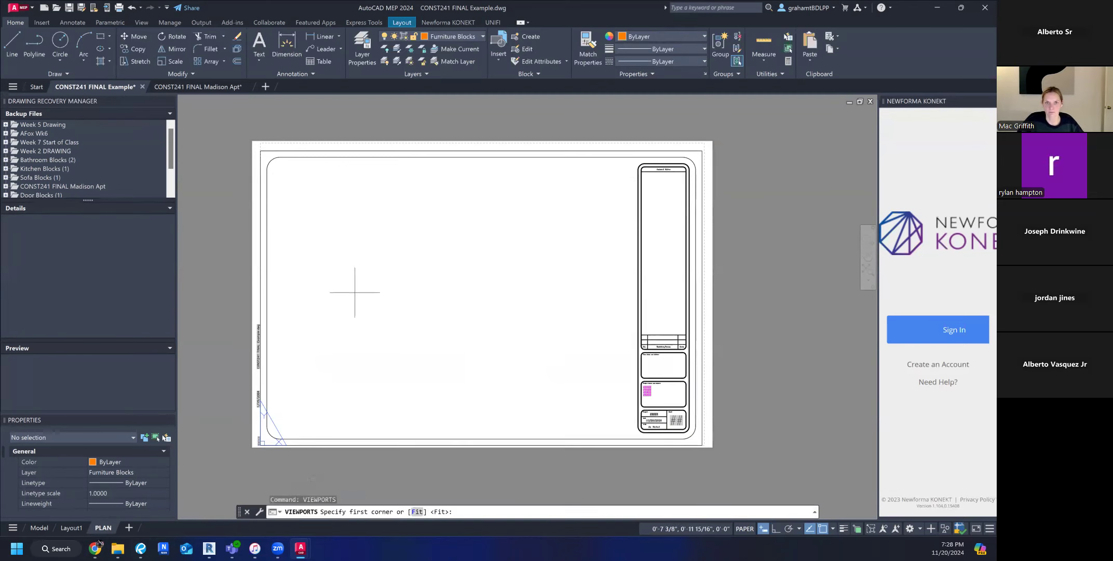
{"action": "left_click", "coordinate": [279, 169]}
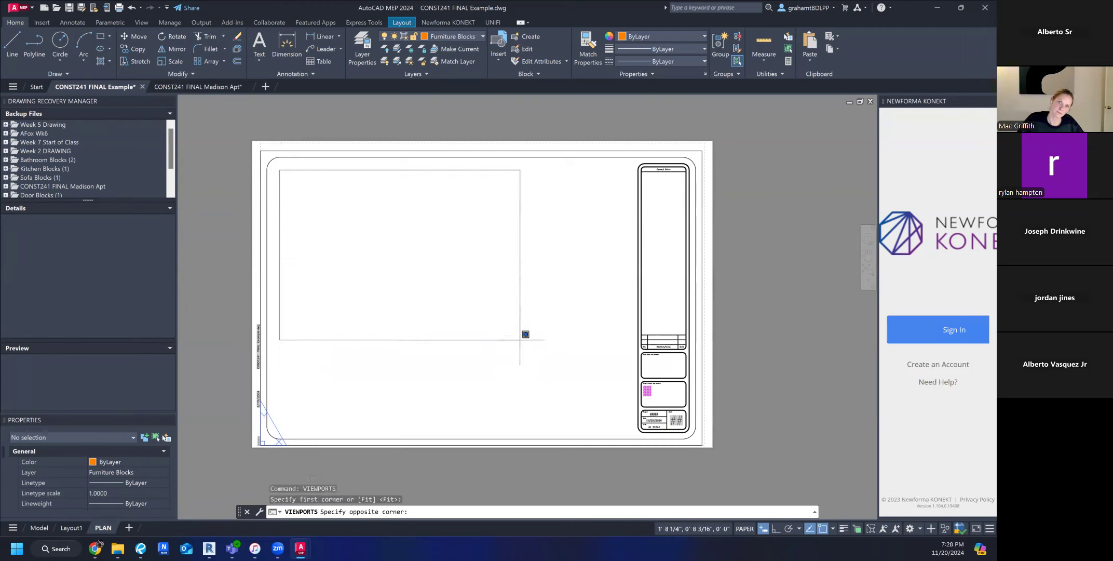
{"action": "left_click", "coordinate": [627, 425]}
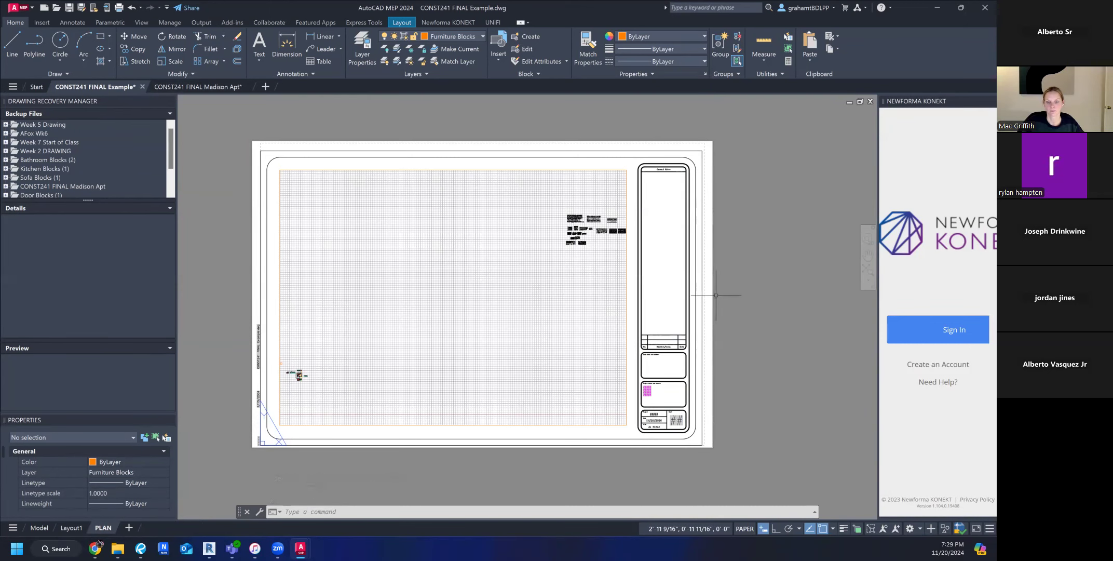
Select the viewport on the PLAN sheet by its border and delete it.
{"action": "left_click", "coordinate": [789, 350]}
{"action": "key", "text": "Escape"}
{"action": "key", "text": "Escape"}
{"action": "middle_click_drag", "start_coordinate": [780, 357], "coordinate": [789, 362]}
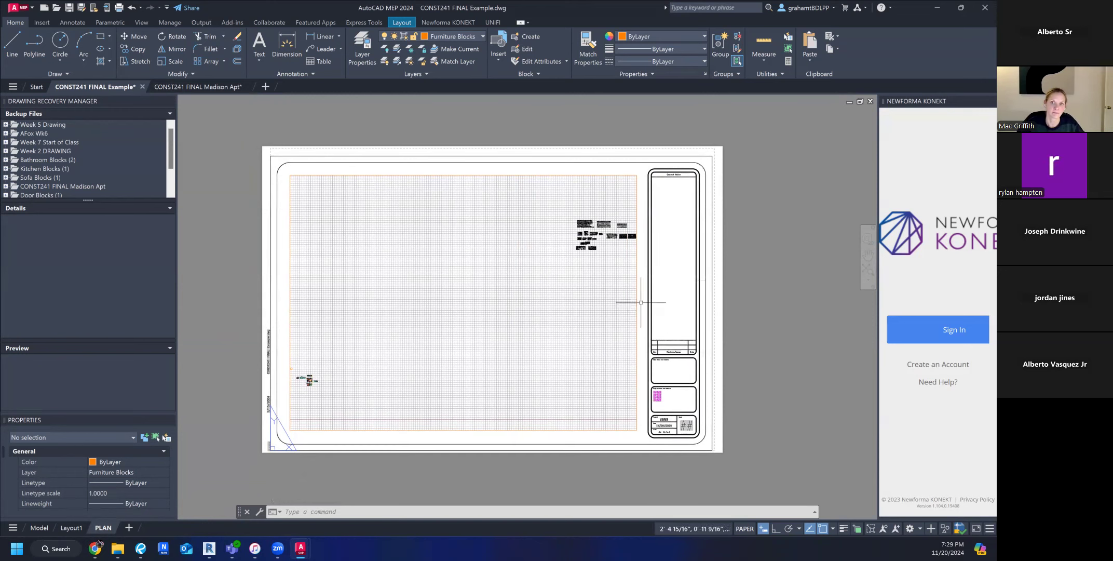
{"action": "mouse_move", "coordinate": [636, 292]}
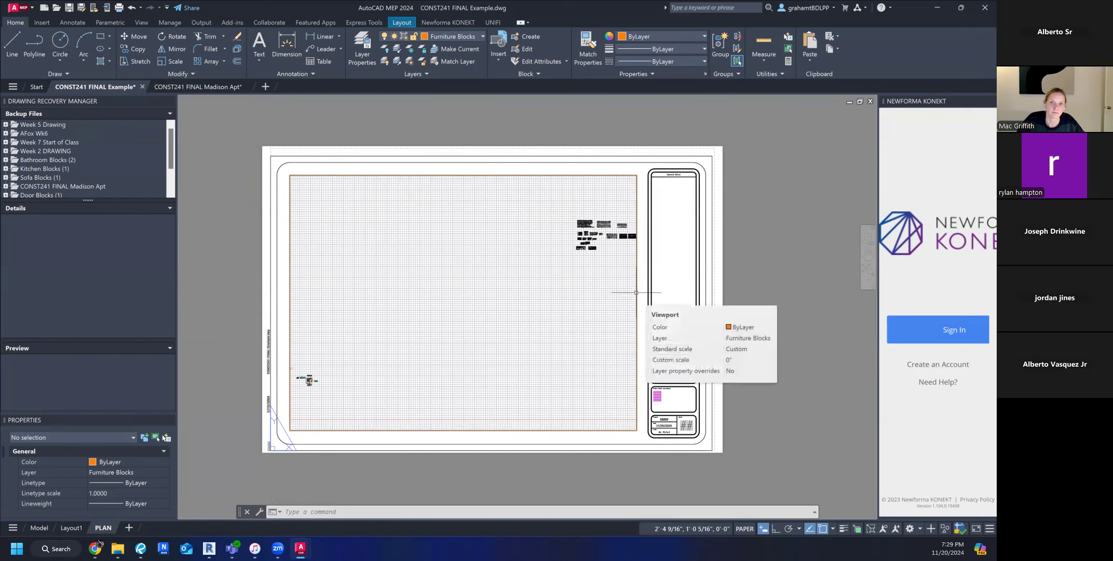
{"action": "left_click", "coordinate": [636, 293]}
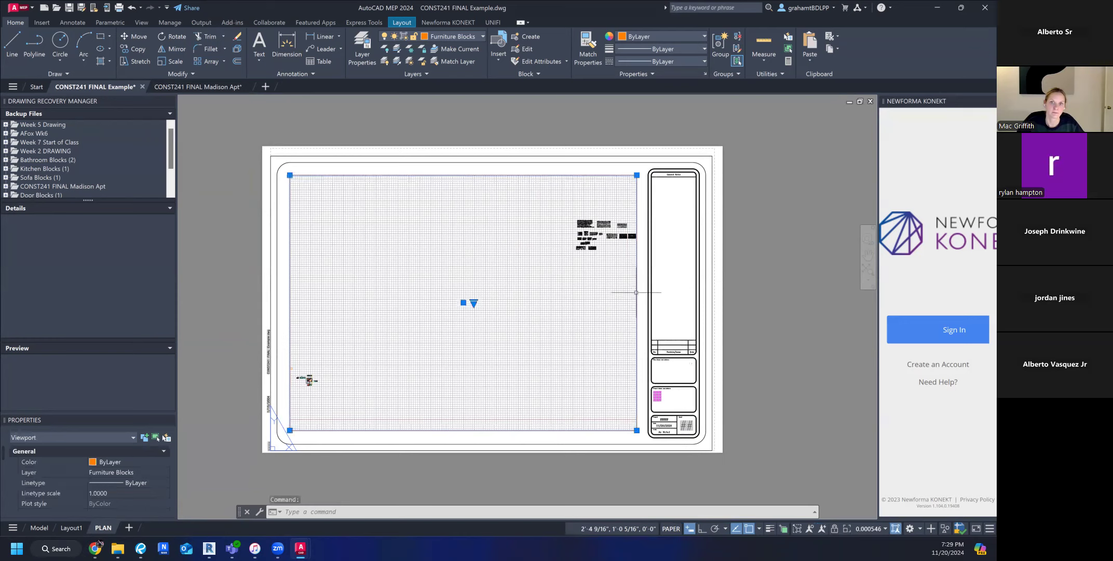
{"action": "key", "text": "Delete"}
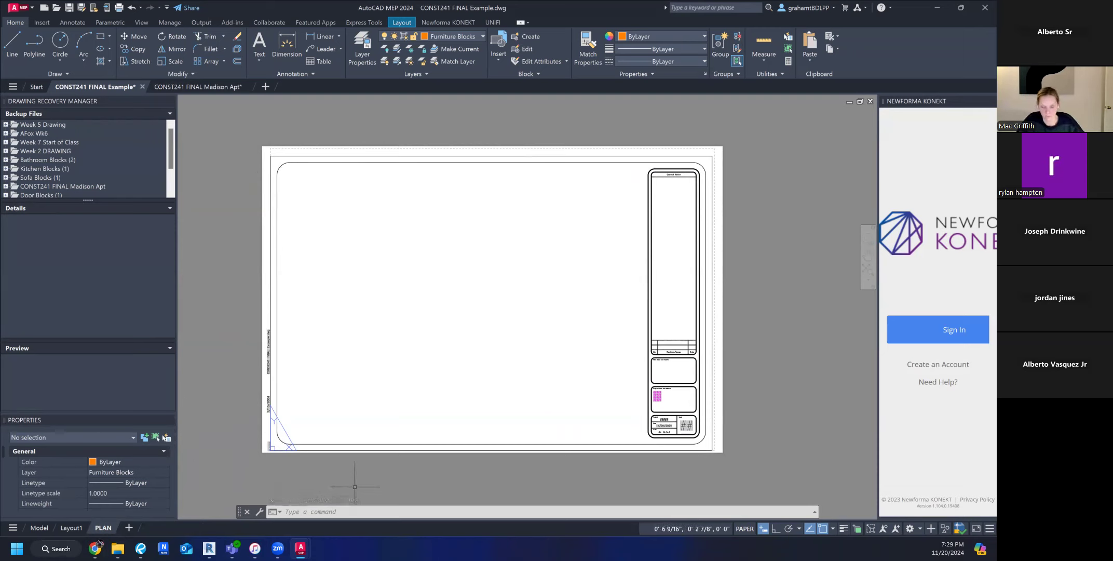
Create a Single viewport with the VIEWPORTS command, spanning the blank drawing area of the PLAN sheet up to the title block.
{"action": "type", "text": "VI"}
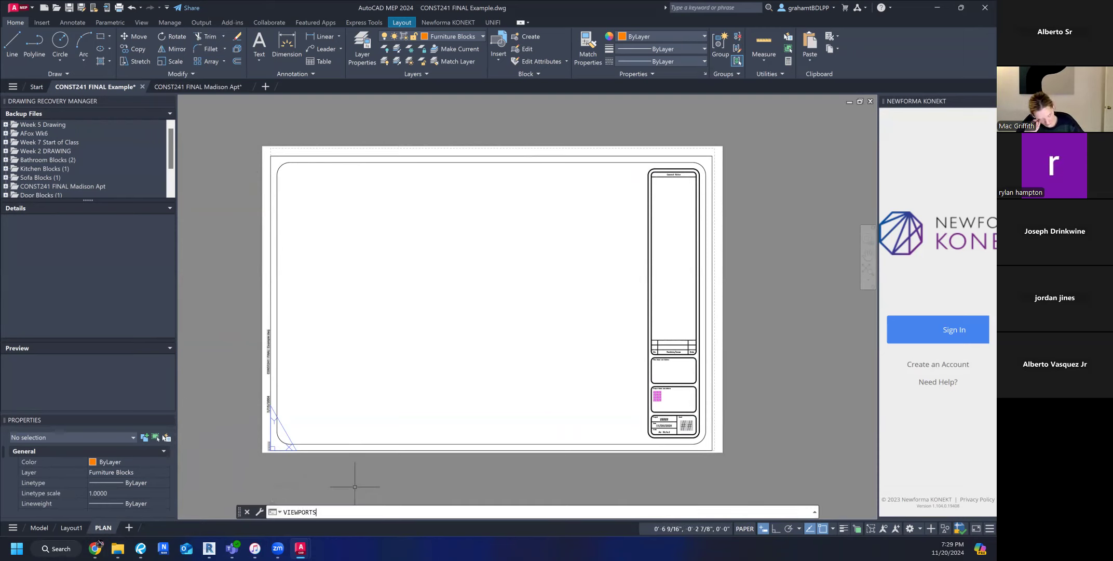
{"action": "type", "text": "EWPORTS"}
{"action": "key", "text": "Return"}
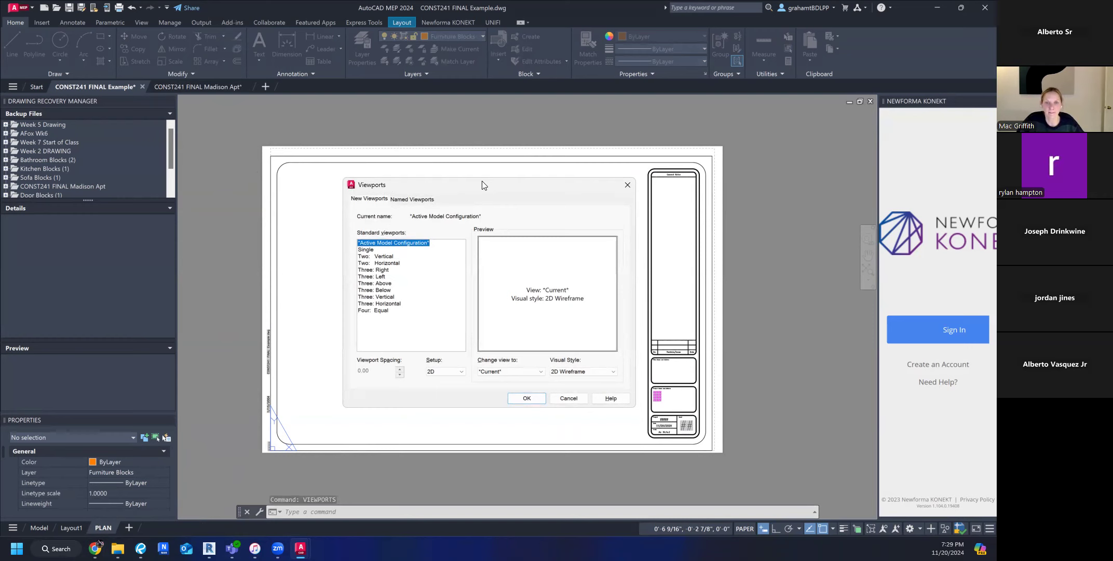
{"action": "left_click_drag", "start_coordinate": [482, 185], "coordinate": [503, 194]}
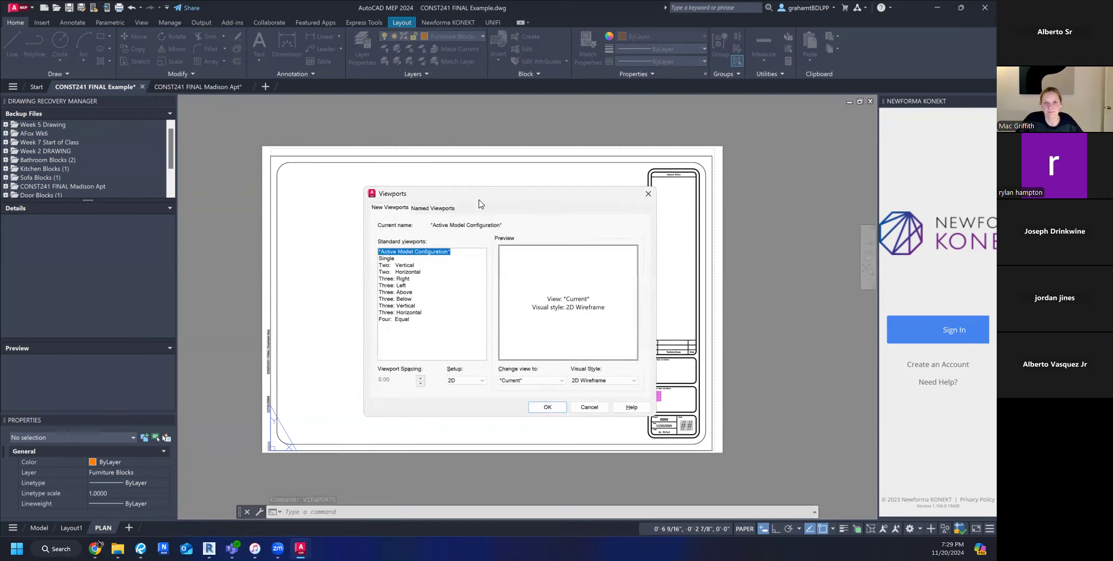
{"action": "left_click", "coordinate": [383, 259]}
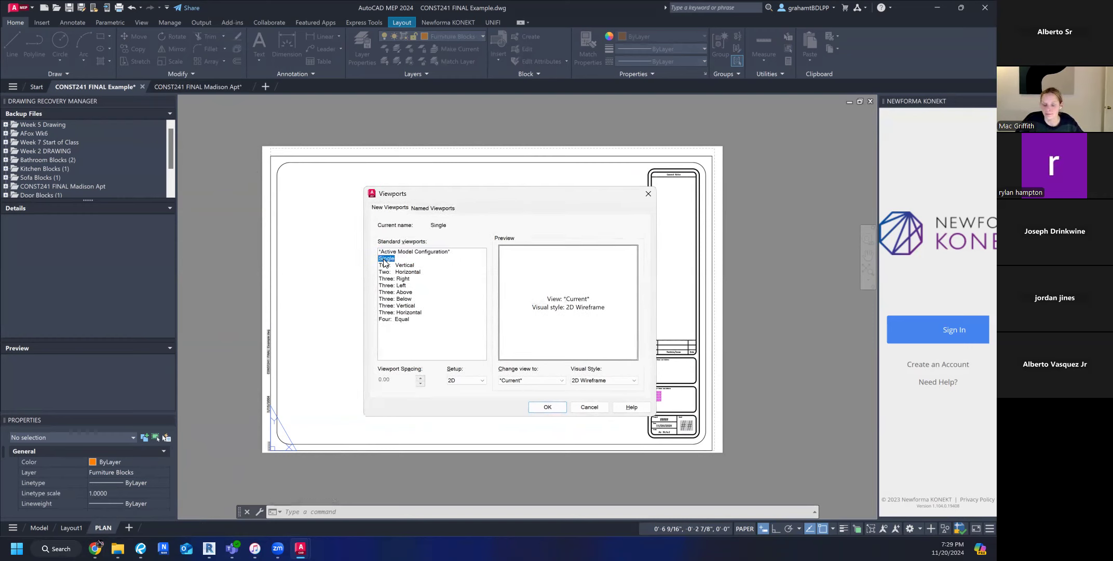
{"action": "left_click", "coordinate": [547, 408]}
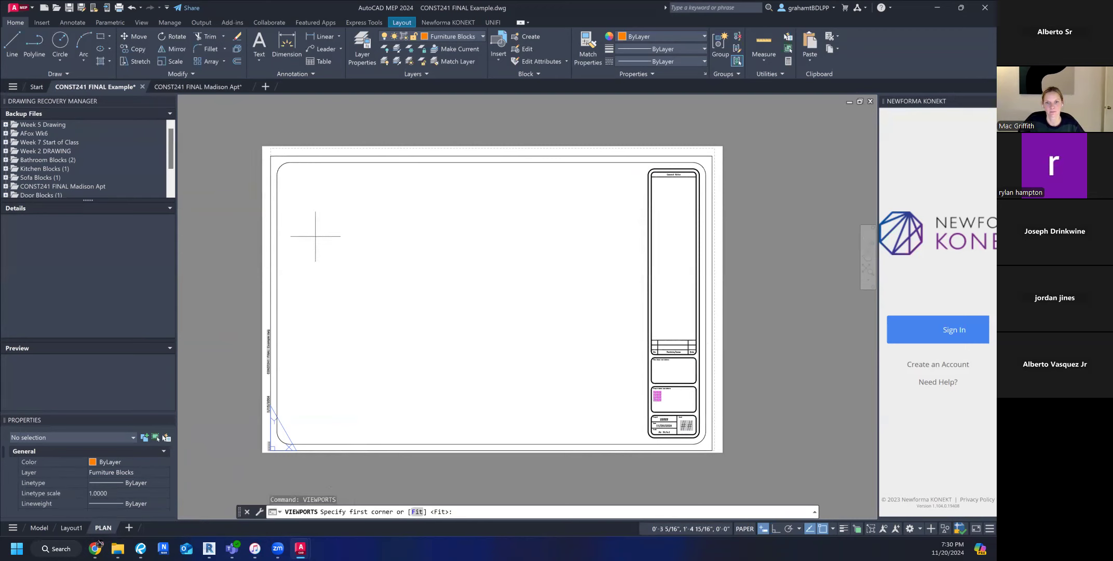
{"action": "left_click", "coordinate": [290, 175]}
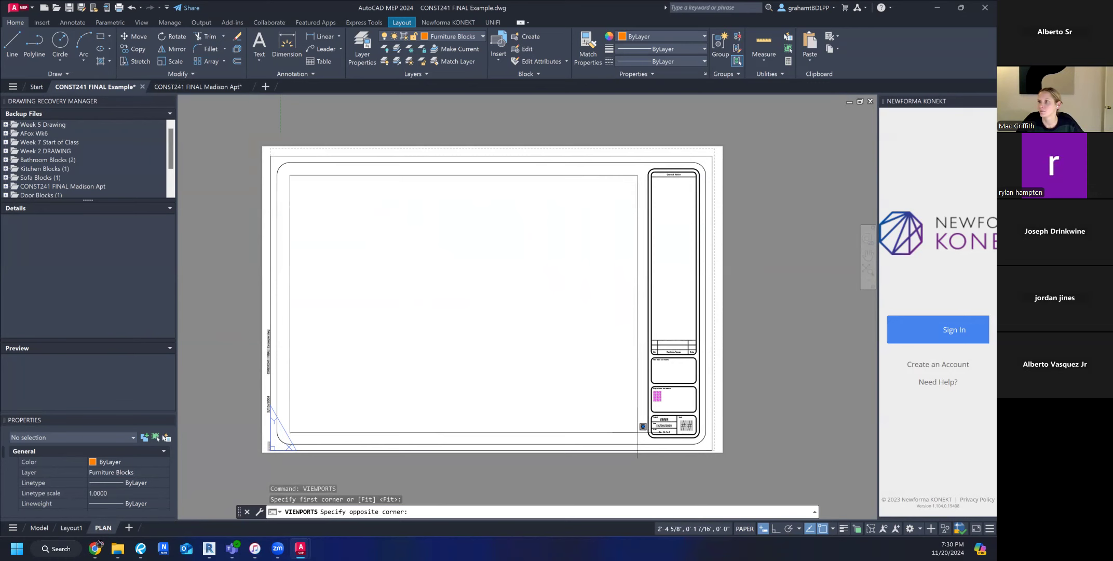
{"action": "left_click", "coordinate": [637, 432]}
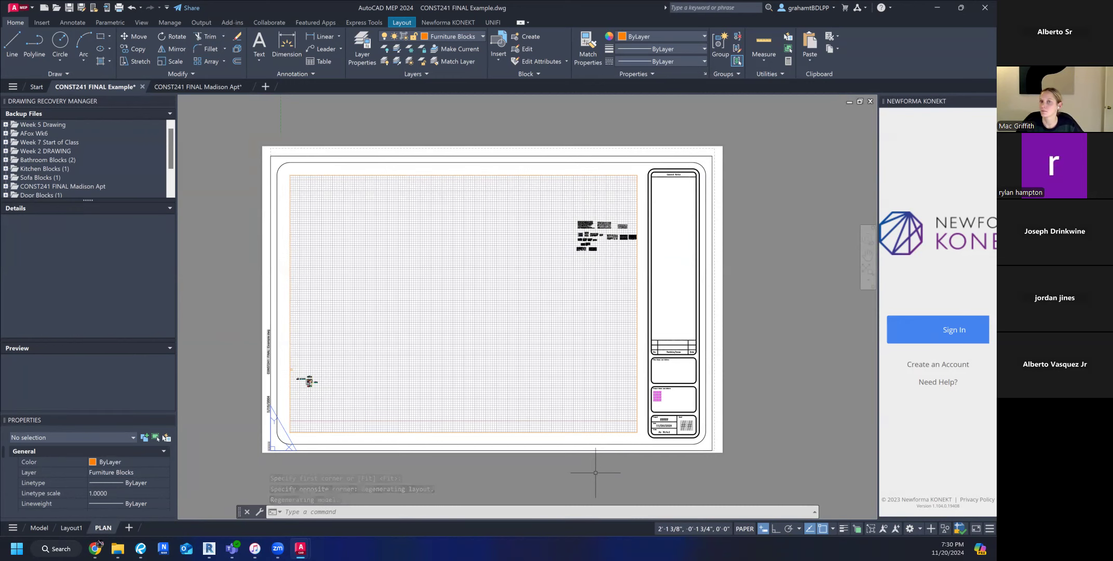
{"action": "left_click", "coordinate": [760, 274]}
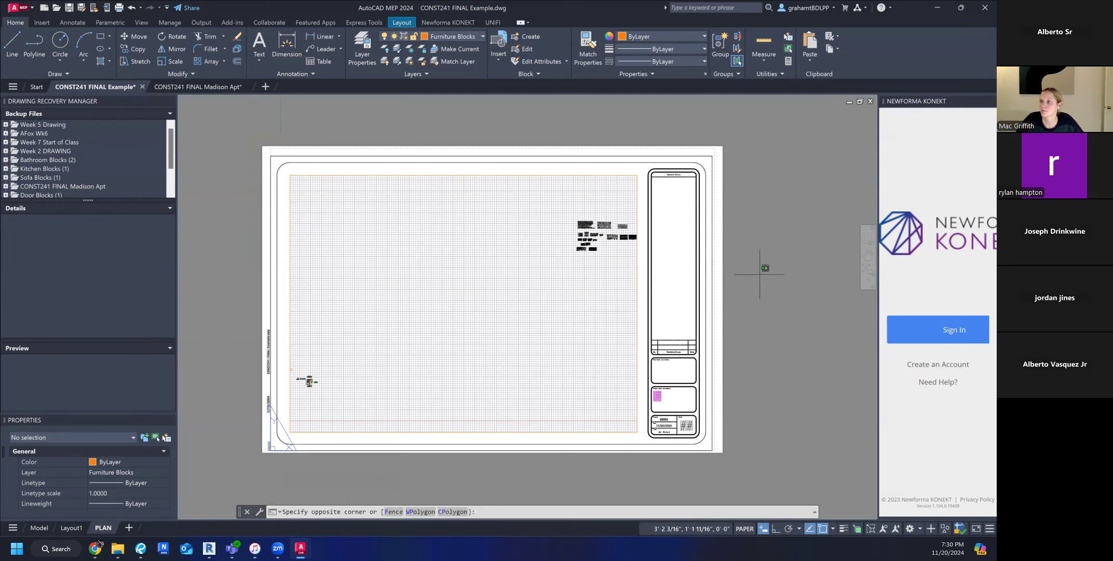
{"action": "middle_click_drag", "start_coordinate": [760, 277], "coordinate": [753, 273]}
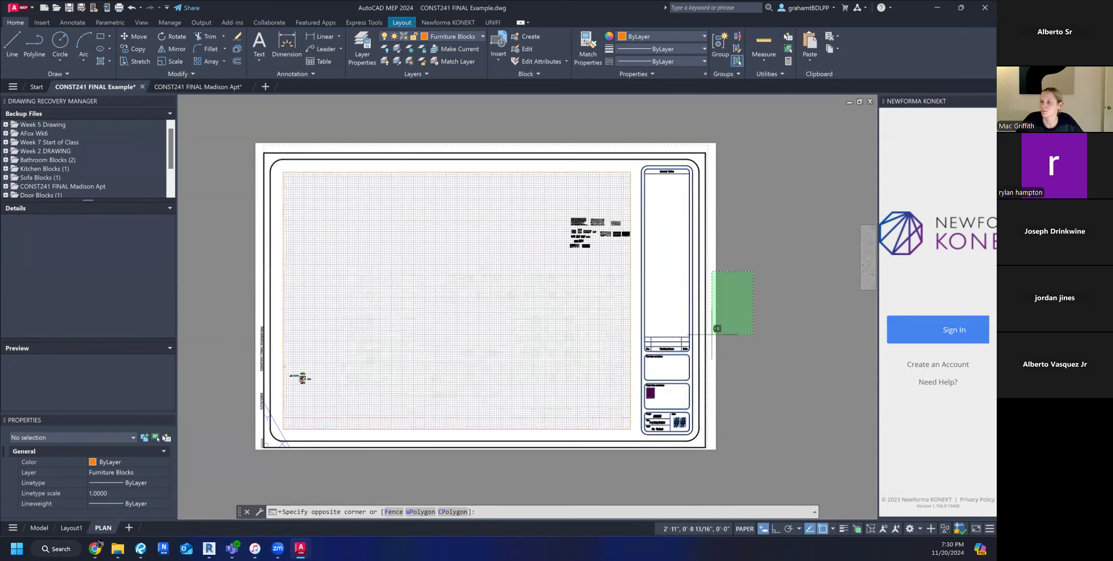
{"action": "left_click", "coordinate": [740, 310]}
{"action": "key", "text": "Escape"}
{"action": "key", "text": "Escape"}
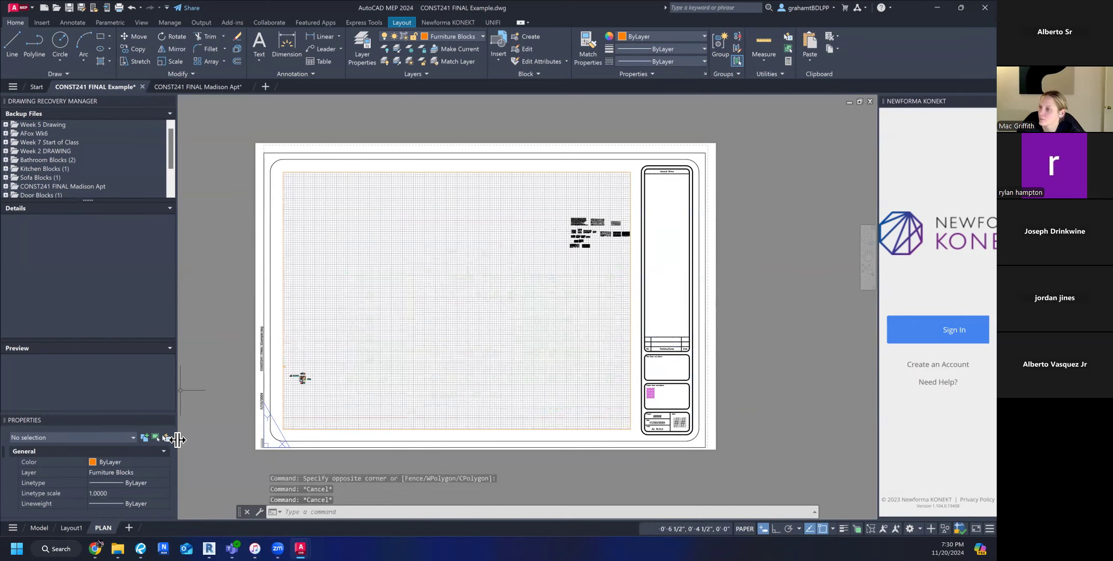
Look over the floor plan and its surrounding elevations in model space, and return to the PLAN layout.
{"action": "left_click", "coordinate": [39, 528]}
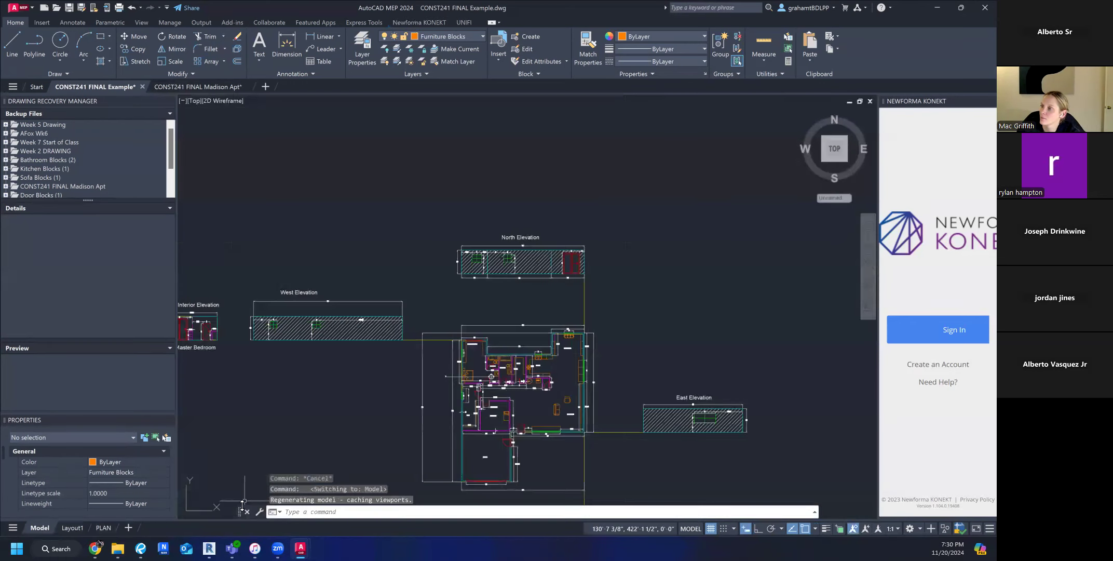
{"action": "scroll", "coordinate": [489, 304], "scroll_direction": "down", "scroll_amount": 10}
{"action": "scroll", "coordinate": [497, 313], "scroll_direction": "up", "scroll_amount": 10}
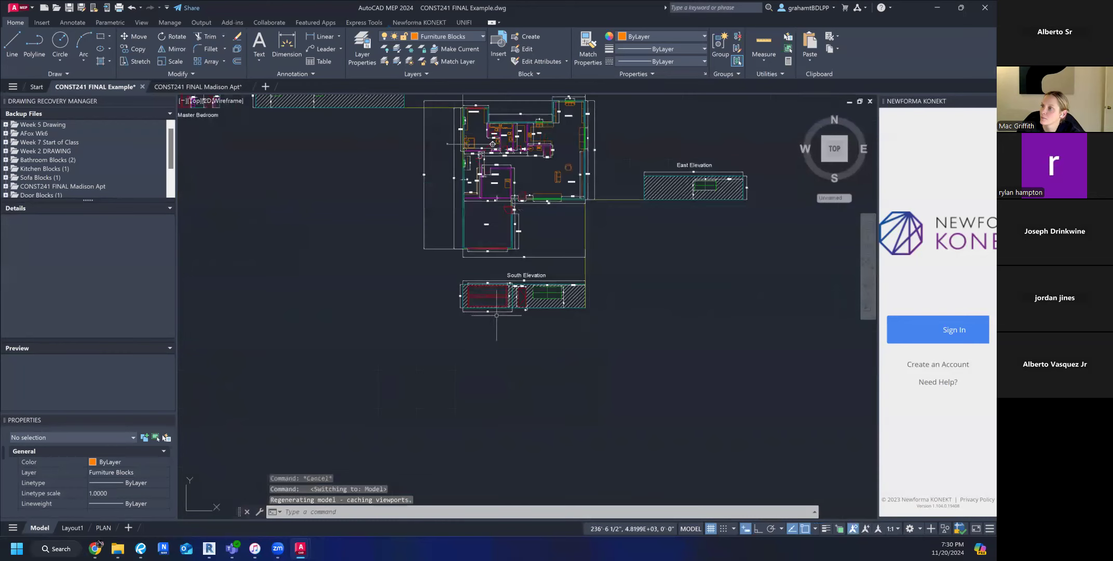
{"action": "middle_click_drag", "start_coordinate": [399, 243], "coordinate": [389, 399]}
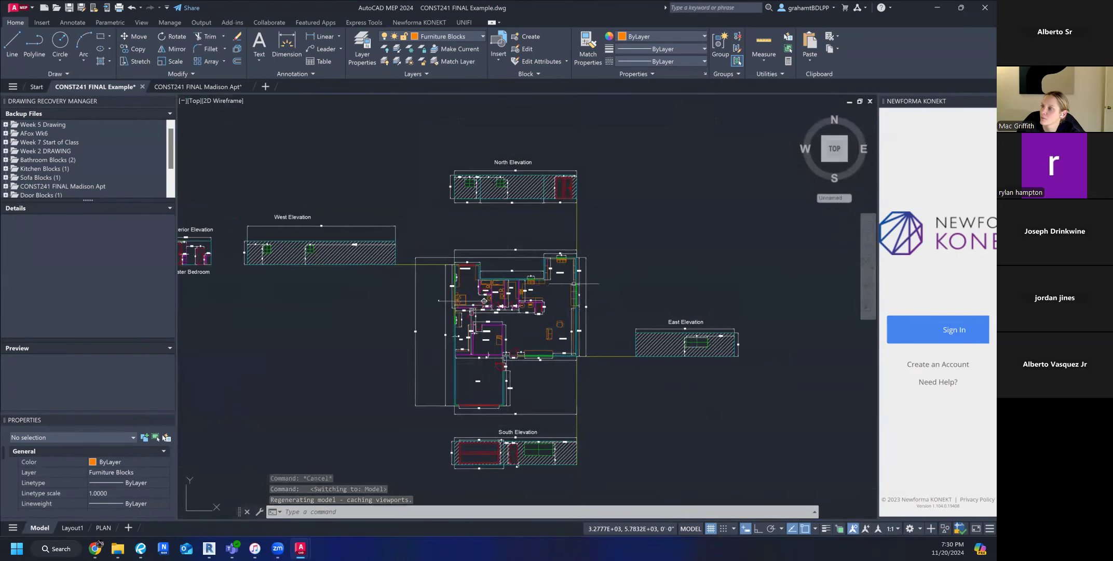
{"action": "scroll", "coordinate": [588, 262], "scroll_direction": "down", "scroll_amount": 3}
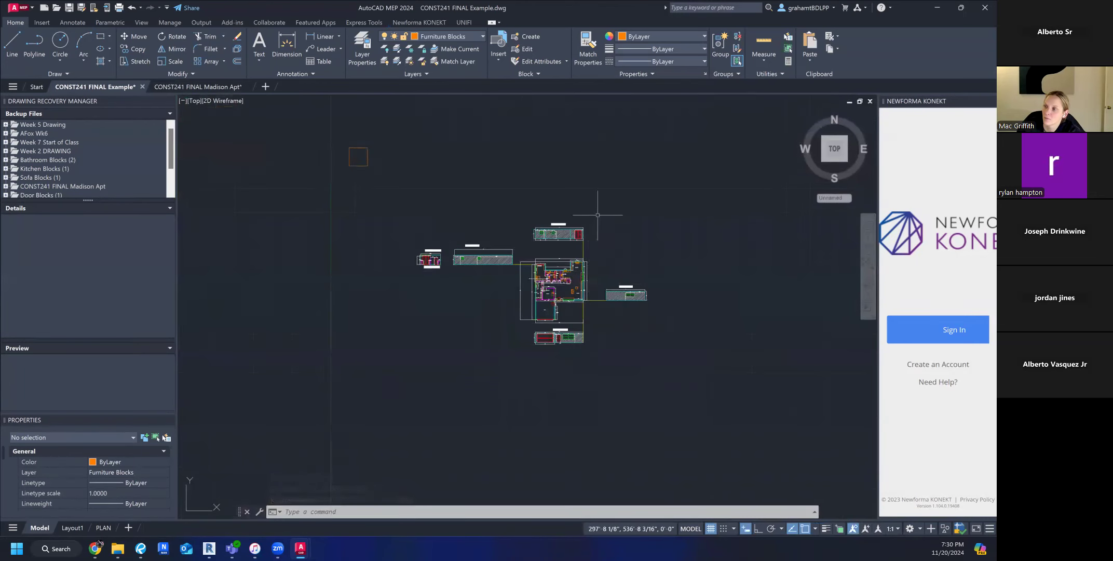
{"action": "scroll", "coordinate": [442, 255], "scroll_direction": "up", "scroll_amount": 5}
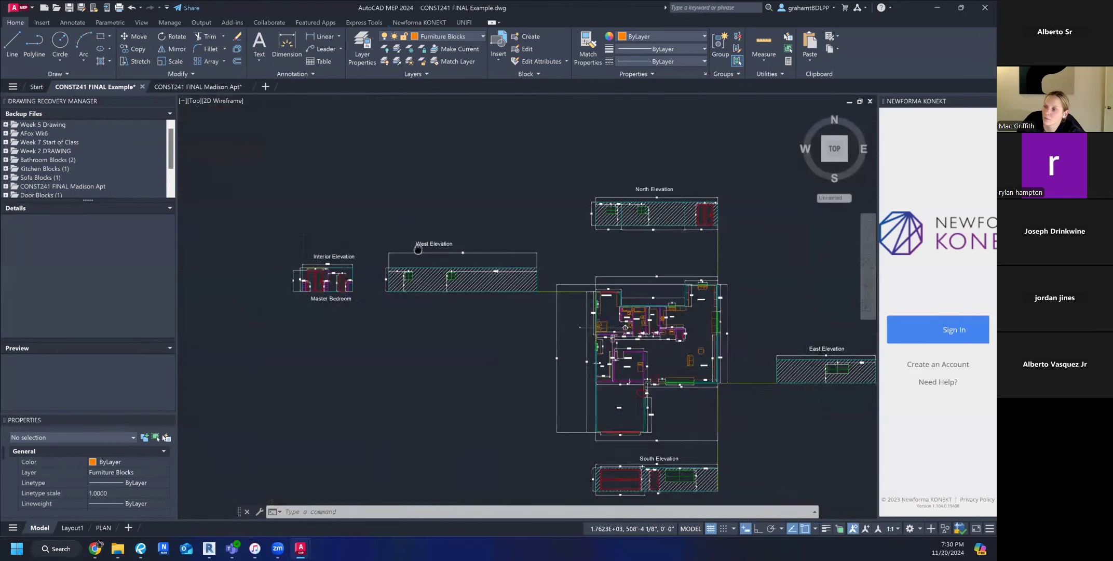
{"action": "left_click", "coordinate": [94, 527]}
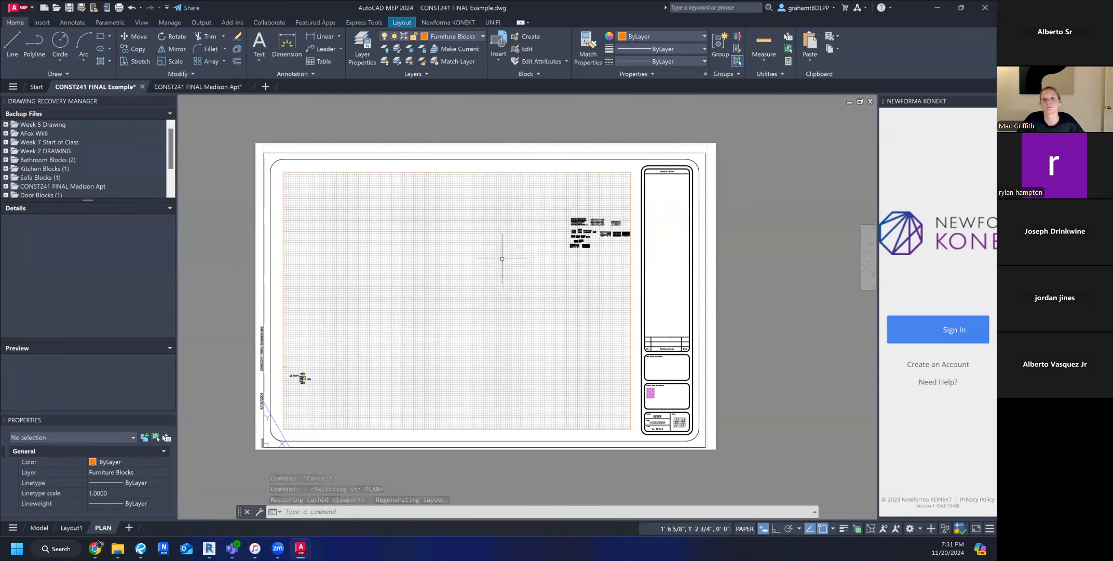
Examine the furniture block collections displayed through the viewport while staying in the PLAN sheet's paper space.
{"action": "scroll", "coordinate": [502, 258], "scroll_direction": "down", "scroll_amount": 5}
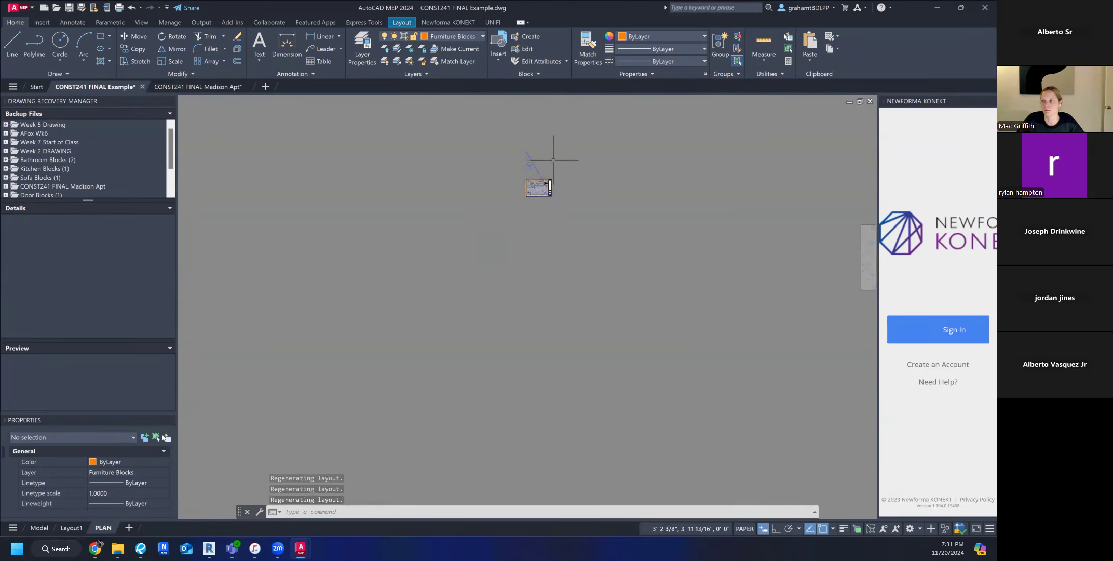
{"action": "scroll", "coordinate": [545, 171], "scroll_direction": "up", "scroll_amount": 5}
{"action": "scroll", "coordinate": [388, 465], "scroll_direction": "up", "scroll_amount": 8}
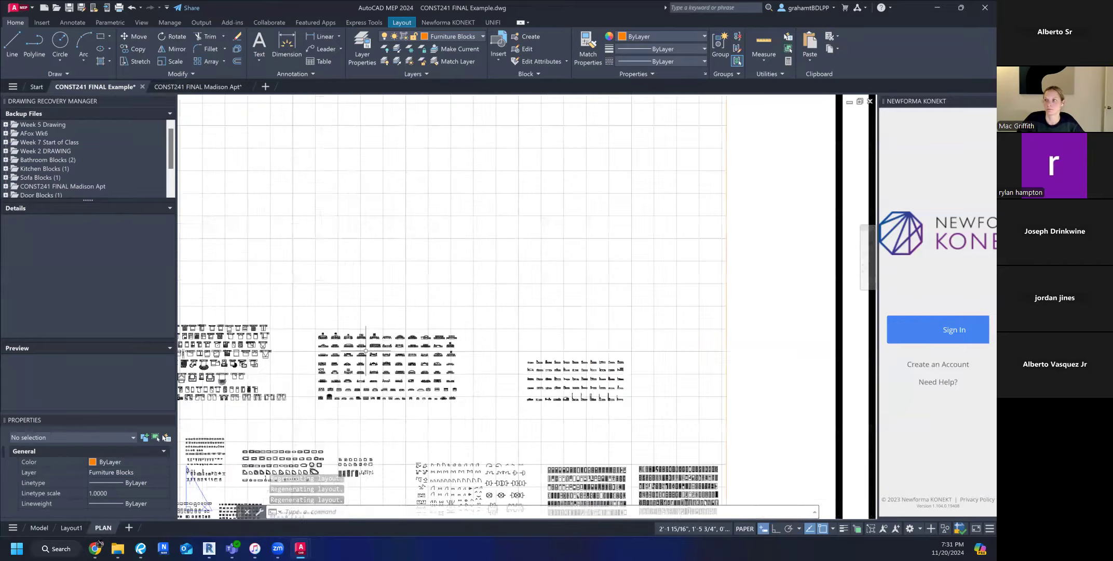
{"action": "scroll", "coordinate": [371, 350], "scroll_direction": "down", "scroll_amount": 5}
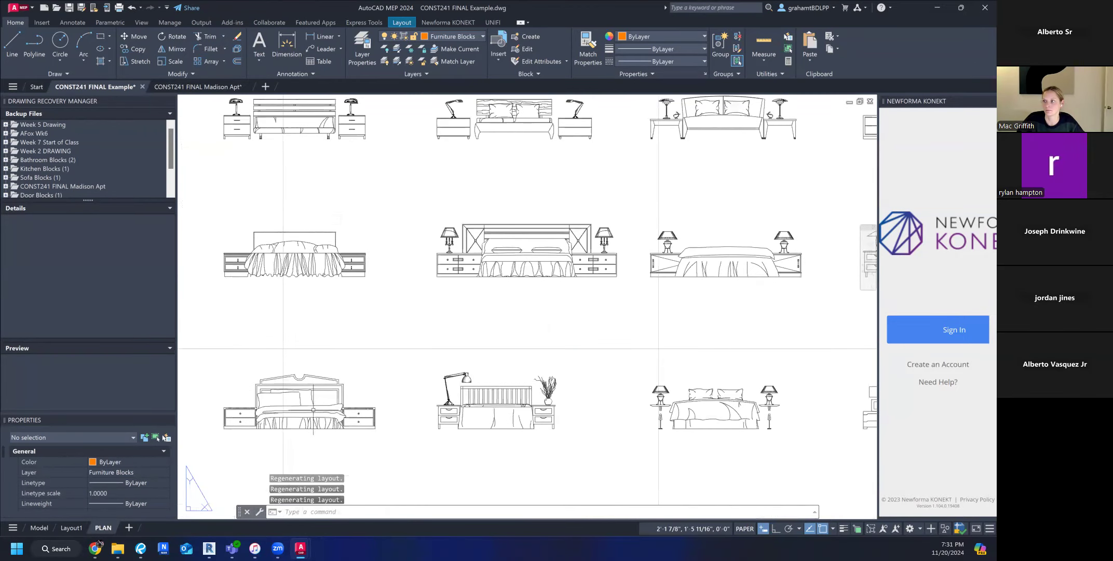
{"action": "scroll", "coordinate": [313, 410], "scroll_direction": "up", "scroll_amount": 4}
{"action": "scroll", "coordinate": [291, 407], "scroll_direction": "down", "scroll_amount": 8}
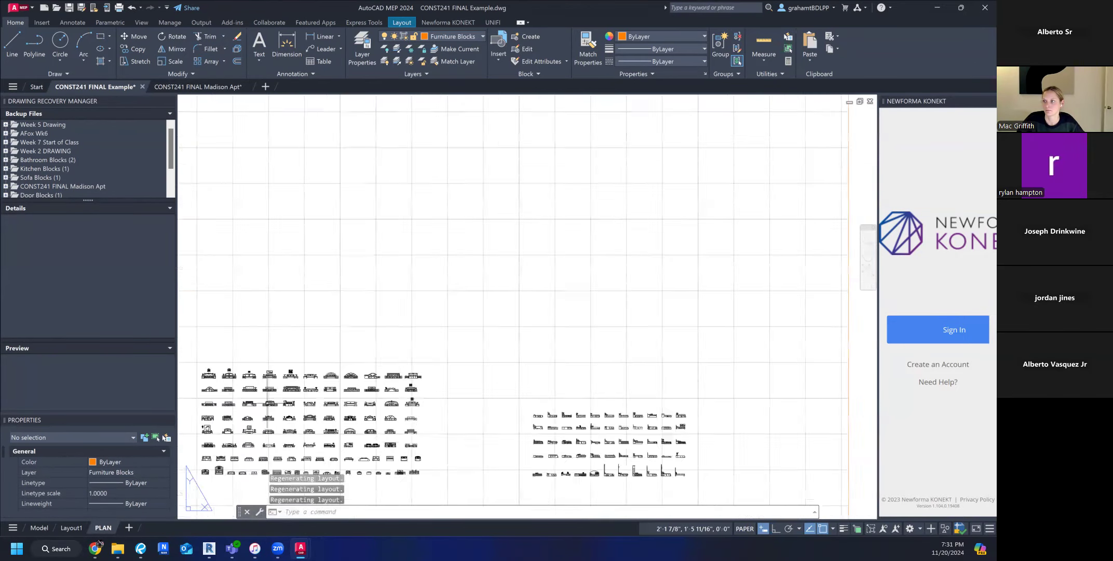
{"action": "scroll", "coordinate": [267, 403], "scroll_direction": "down", "scroll_amount": 7}
{"action": "middle_click_drag", "start_coordinate": [267, 403], "coordinate": [452, 338]}
{"action": "scroll", "coordinate": [430, 361], "scroll_direction": "down", "scroll_amount": 2}
{"action": "middle_click_drag", "start_coordinate": [434, 399], "coordinate": [583, 272]}
{"action": "scroll", "coordinate": [578, 291], "scroll_direction": "down", "scroll_amount": 2}
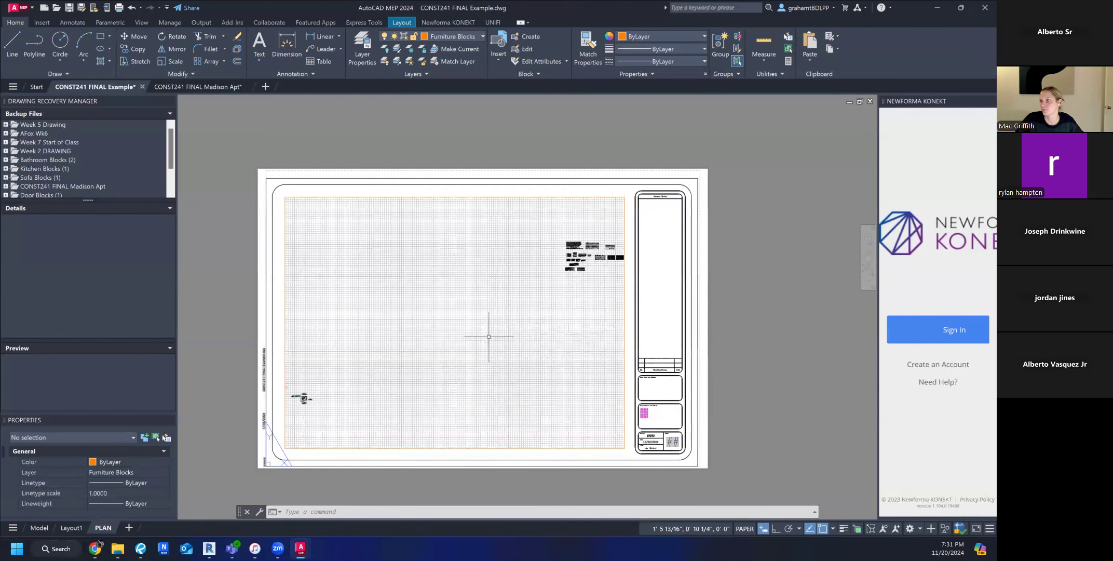
Activate model space inside the PLAN viewport and enlarge the floor plan within its frame.
{"action": "double_click", "coordinate": [443, 271]}
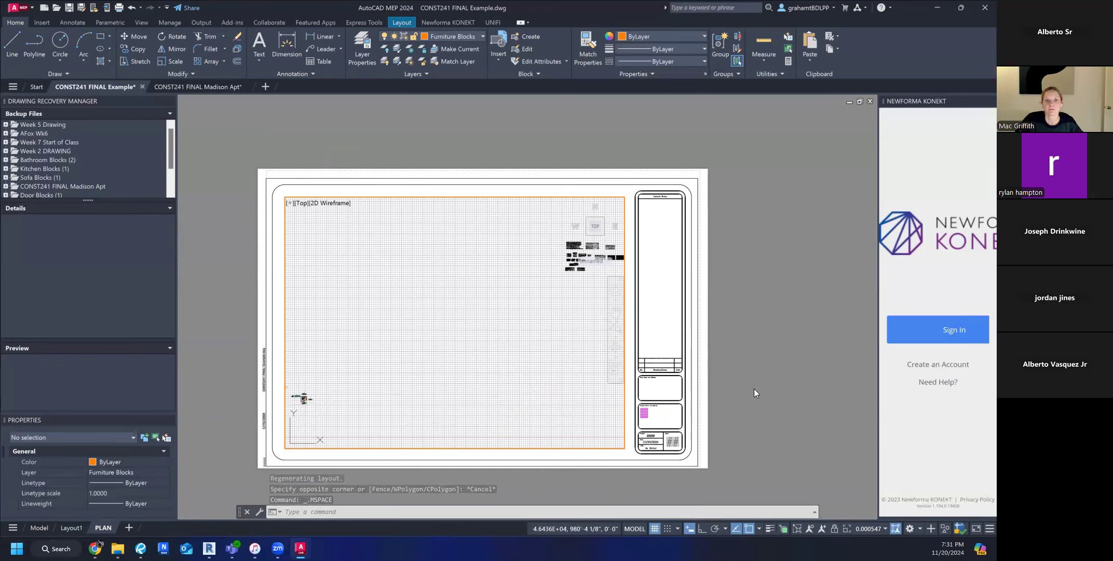
{"action": "scroll", "coordinate": [347, 395], "scroll_direction": "up", "scroll_amount": 6}
{"action": "middle_click_drag", "start_coordinate": [350, 385], "coordinate": [417, 346]}
{"action": "middle_click_drag", "start_coordinate": [311, 379], "coordinate": [478, 343]}
{"action": "scroll", "coordinate": [424, 309], "scroll_direction": "up", "scroll_amount": 8}
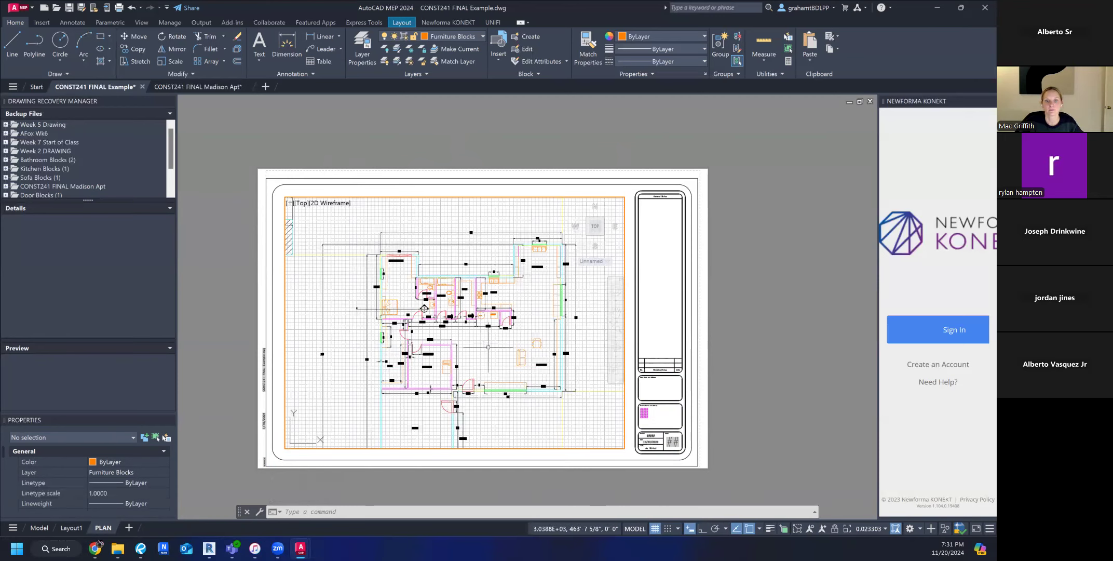
Inspect the North, West and Interior elevations inside the active viewport.
{"action": "scroll", "coordinate": [488, 347], "scroll_direction": "down", "scroll_amount": 5}
{"action": "scroll", "coordinate": [464, 259], "scroll_direction": "up", "scroll_amount": 8}
{"action": "middle_click_drag", "start_coordinate": [509, 384], "coordinate": [467, 270]}
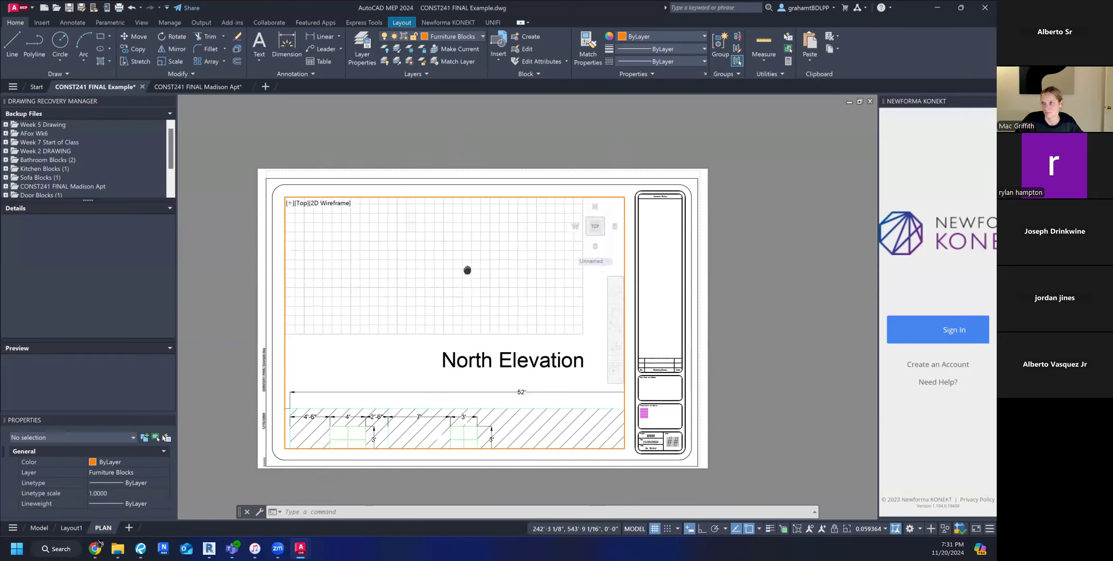
{"action": "scroll", "coordinate": [465, 275], "scroll_direction": "down", "scroll_amount": 4}
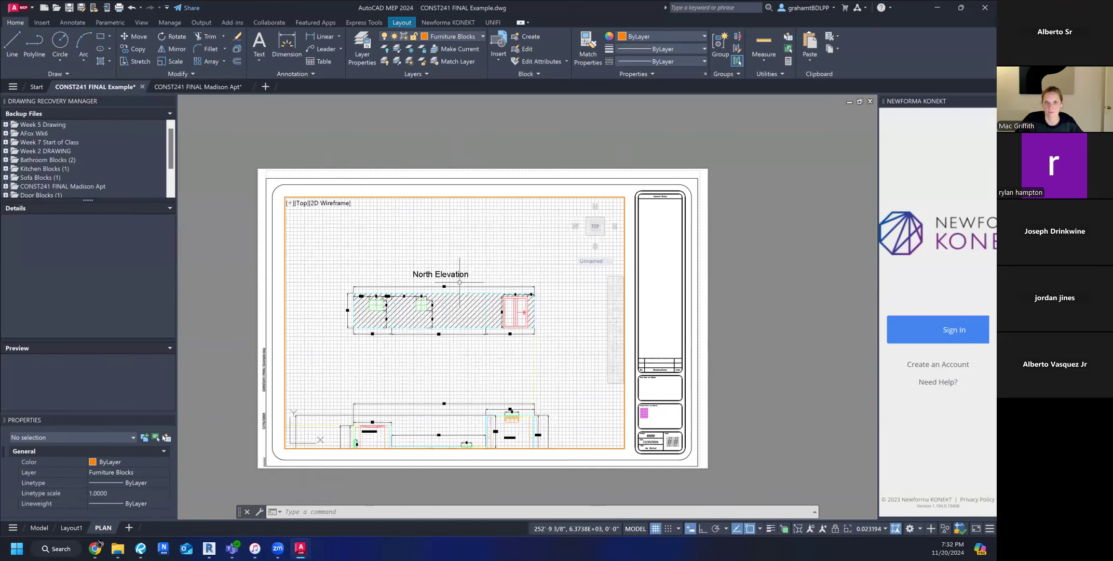
{"action": "scroll", "coordinate": [459, 282], "scroll_direction": "down", "scroll_amount": 4}
{"action": "scroll", "coordinate": [357, 319], "scroll_direction": "up", "scroll_amount": 2}
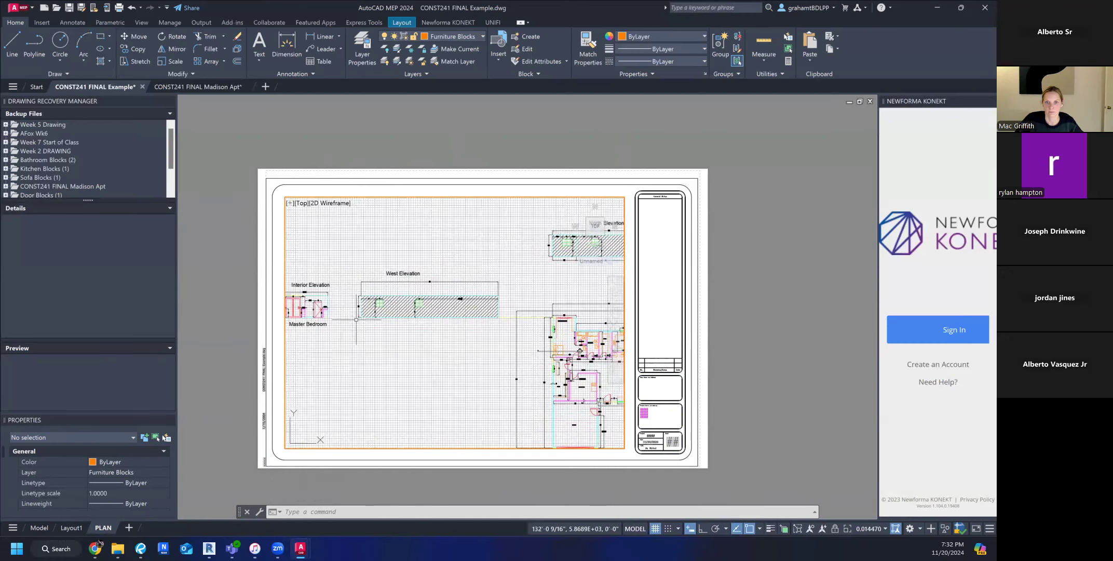
{"action": "scroll", "coordinate": [402, 377], "scroll_direction": "down", "scroll_amount": 3}
{"action": "scroll", "coordinate": [448, 338], "scroll_direction": "up", "scroll_amount": 2}
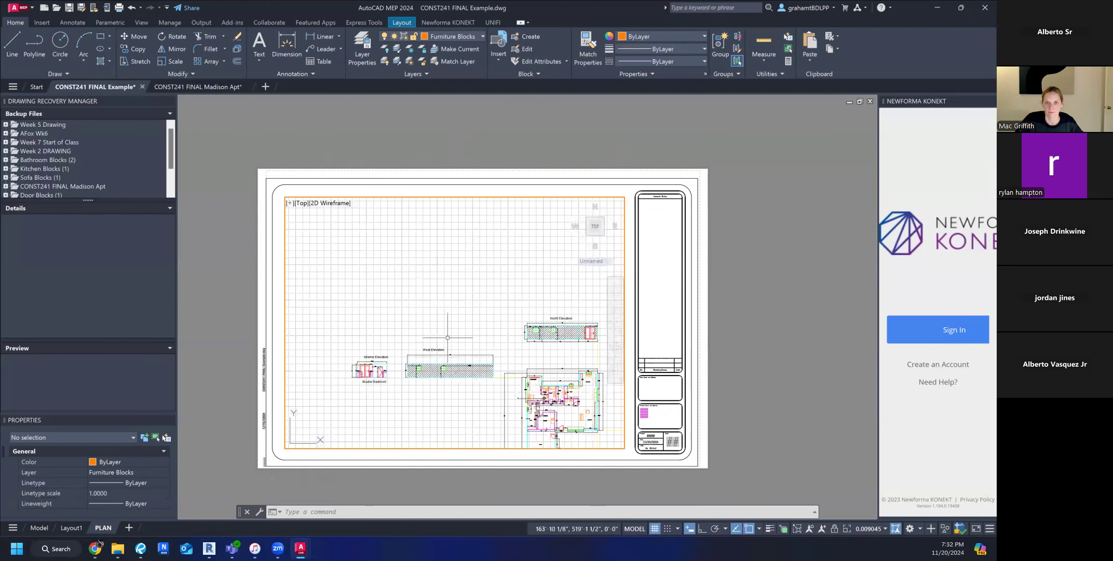
Use Zoom Window inside the viewport to frame the Master Bedroom interior elevation.
{"action": "type", "text": "z"}
{"action": "key", "text": "Return"}
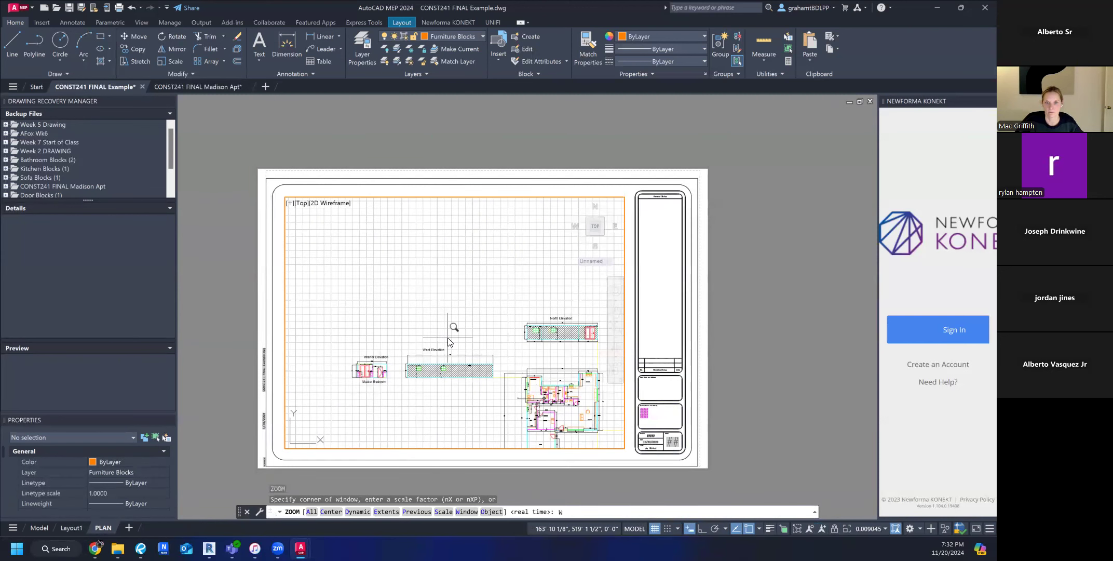
{"action": "type", "text": "W"}
{"action": "key", "text": "Return"}
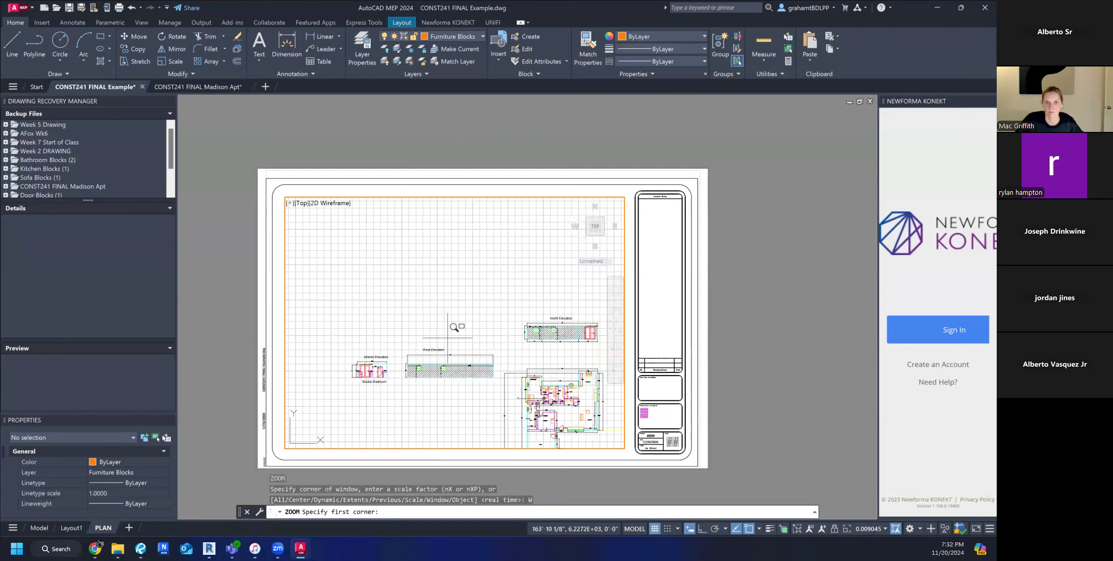
{"action": "left_click", "coordinate": [350, 355]}
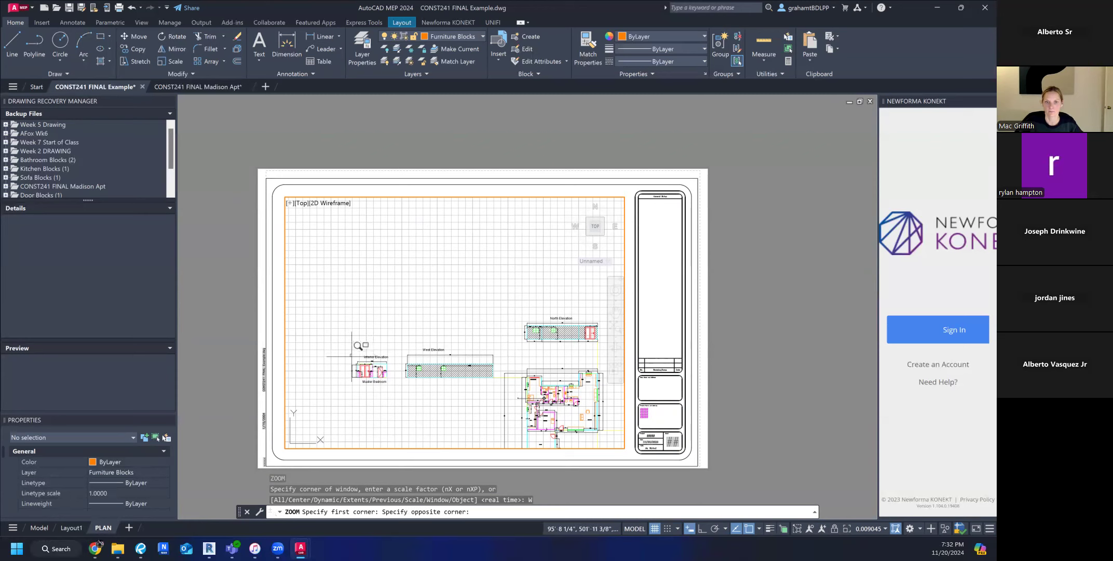
{"action": "left_click", "coordinate": [392, 385]}
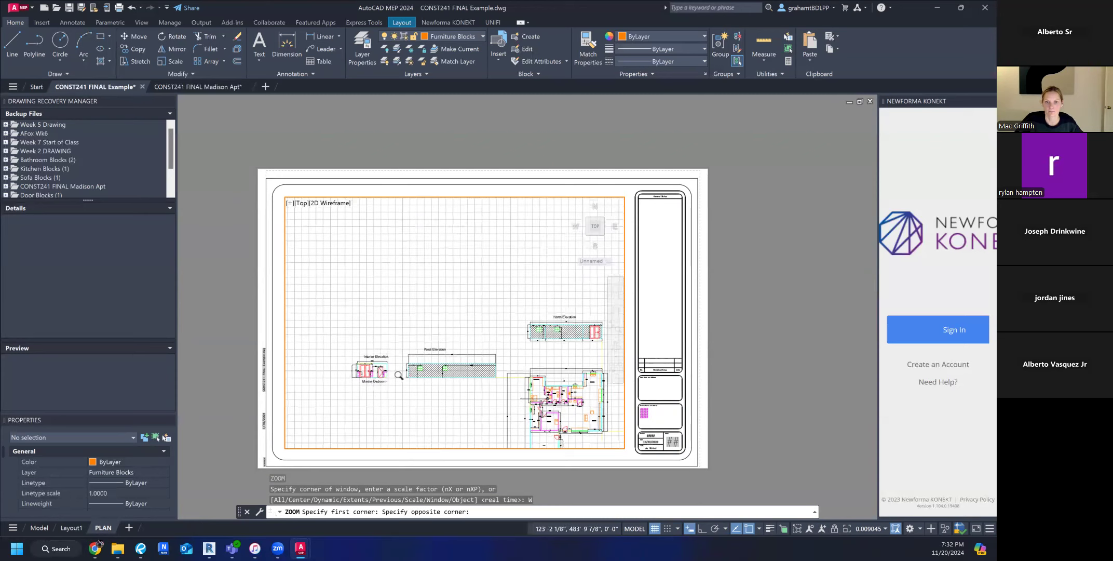
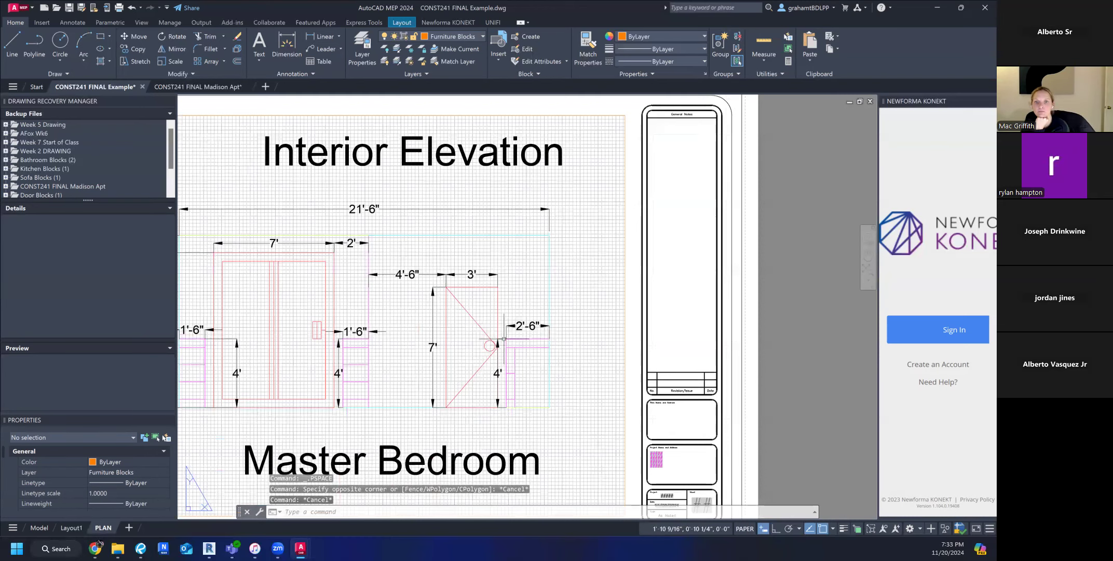
Switch to model space and delete the doorknob circle from the 3' door in the Master Bedroom interior elevation.
{"action": "scroll", "coordinate": [476, 308], "scroll_direction": "up", "scroll_amount": 6}
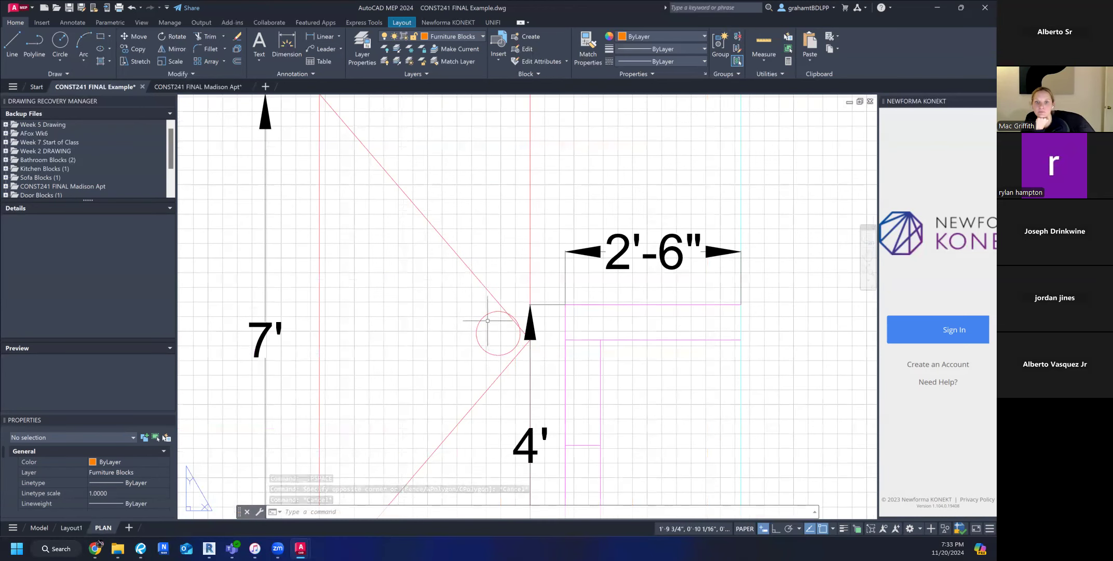
{"action": "scroll", "coordinate": [485, 313], "scroll_direction": "down", "scroll_amount": 10}
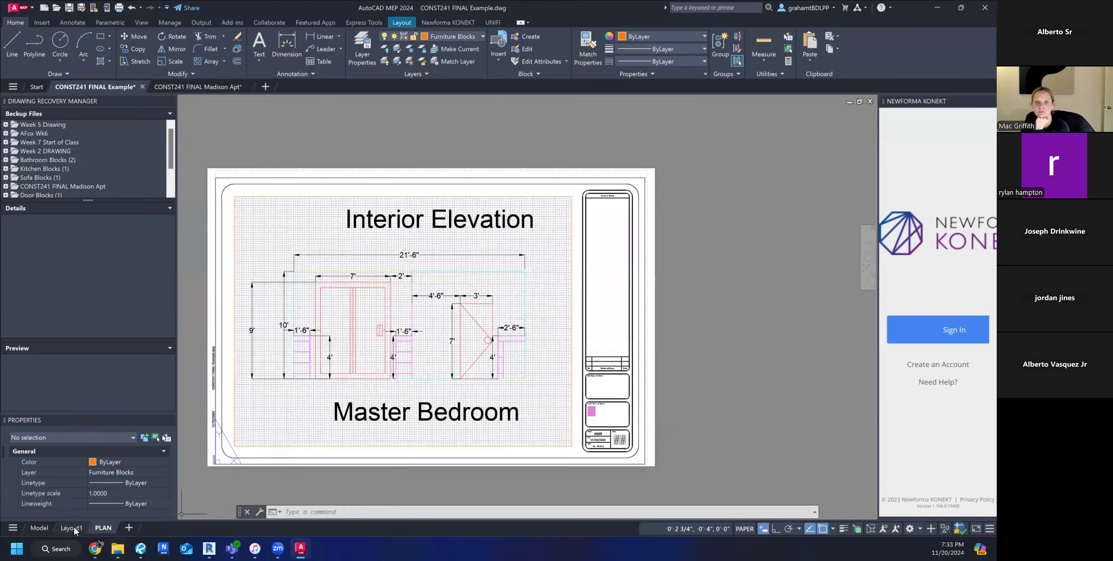
{"action": "left_click", "coordinate": [41, 531]}
{"action": "scroll", "coordinate": [594, 322], "scroll_direction": "up", "scroll_amount": 10}
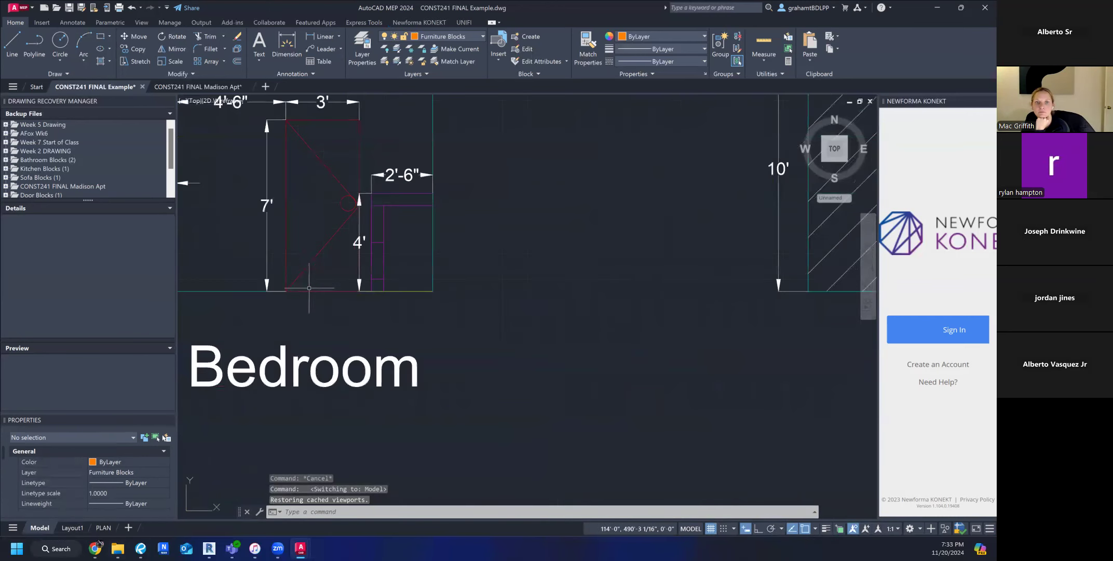
{"action": "left_click", "coordinate": [371, 318]}
{"action": "left_click", "coordinate": [366, 318]}
{"action": "key", "text": "Delete"}
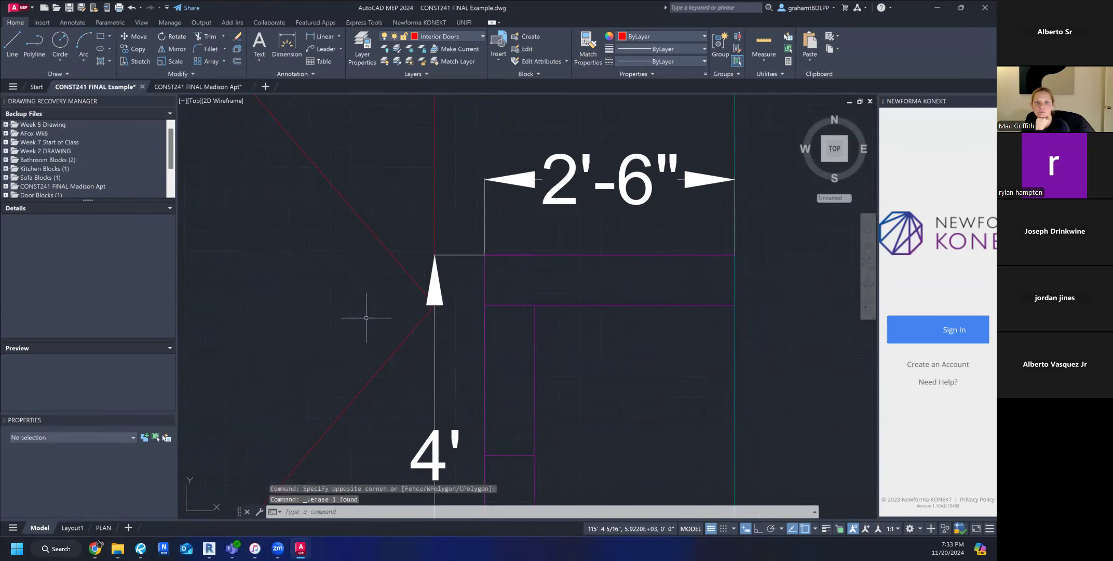
Inspect the 3' door in model space, return to the PLAN layout and examine the same door through the viewport.
{"action": "scroll", "coordinate": [363, 319], "scroll_direction": "down", "scroll_amount": 8}
{"action": "scroll", "coordinate": [414, 347], "scroll_direction": "up", "scroll_amount": 1}
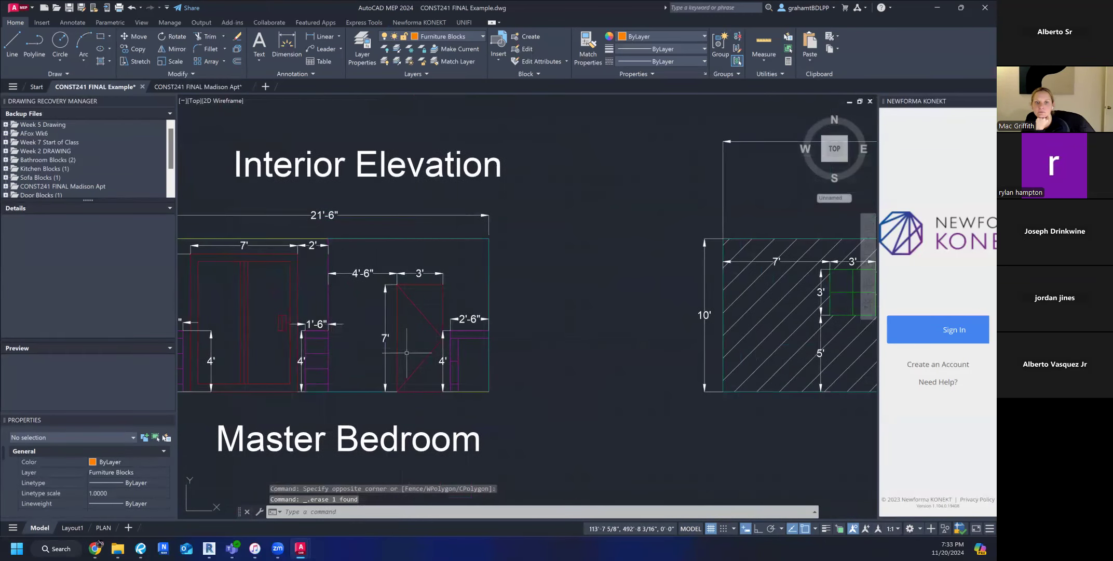
{"action": "scroll", "coordinate": [399, 350], "scroll_direction": "up", "scroll_amount": 4}
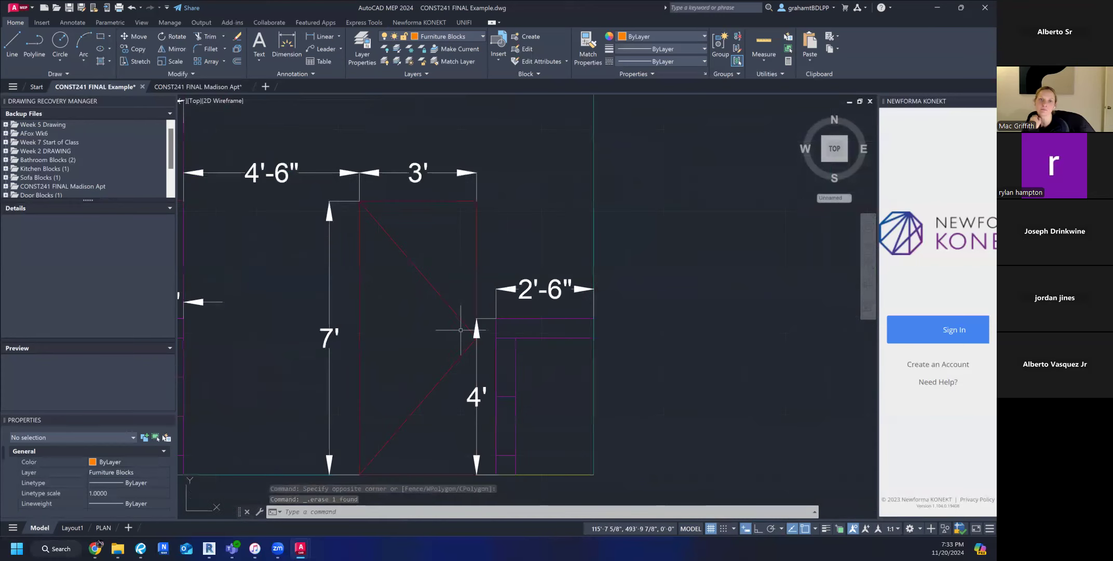
{"action": "scroll", "coordinate": [453, 335], "scroll_direction": "up", "scroll_amount": 3}
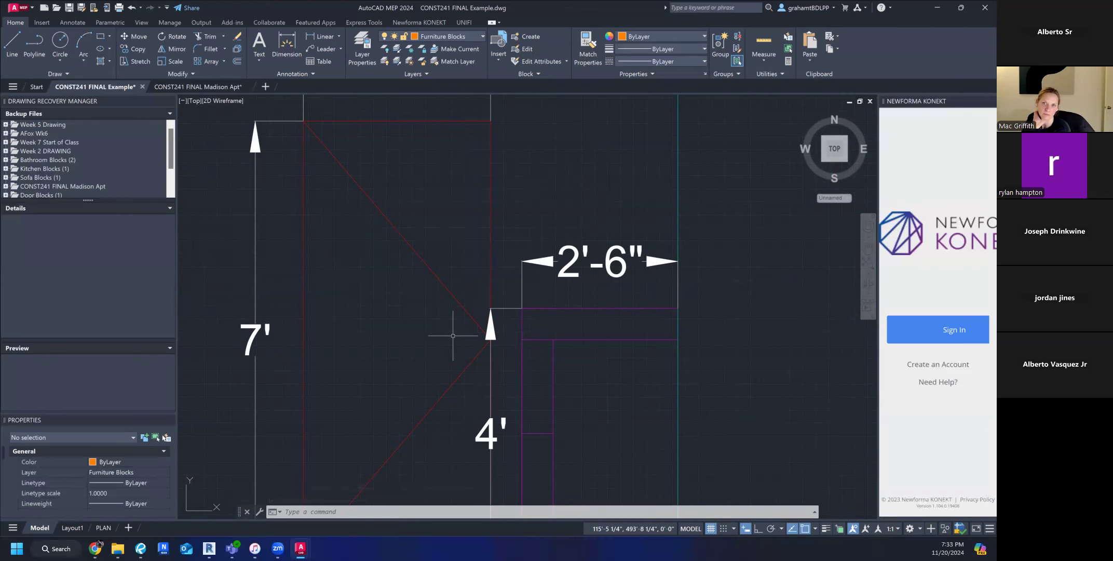
{"action": "left_click", "coordinate": [103, 528]}
{"action": "scroll", "coordinate": [493, 334], "scroll_direction": "up", "scroll_amount": 3}
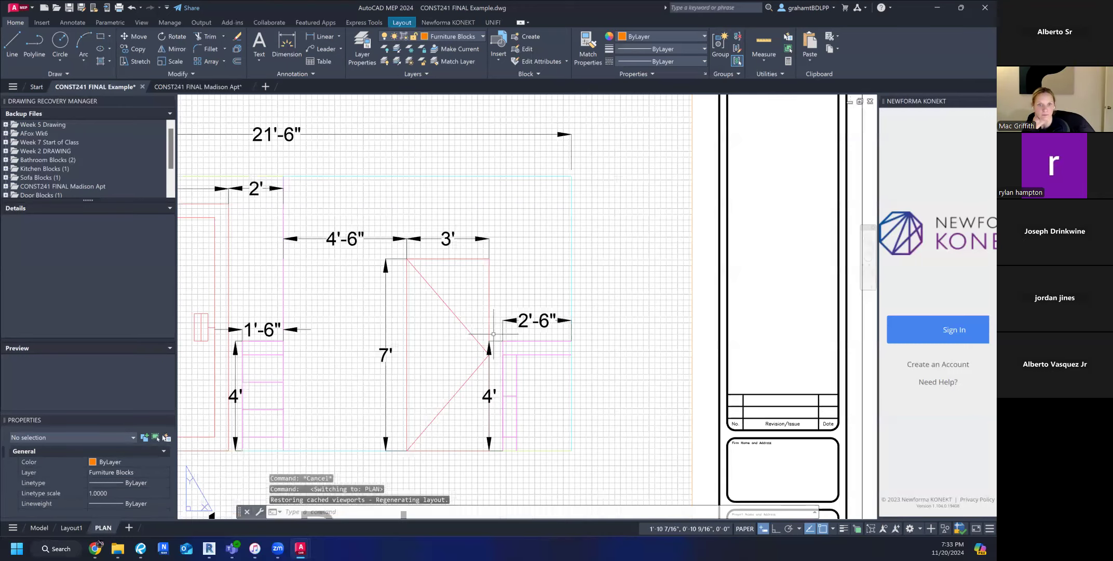
{"action": "scroll", "coordinate": [493, 334], "scroll_direction": "up", "scroll_amount": 5}
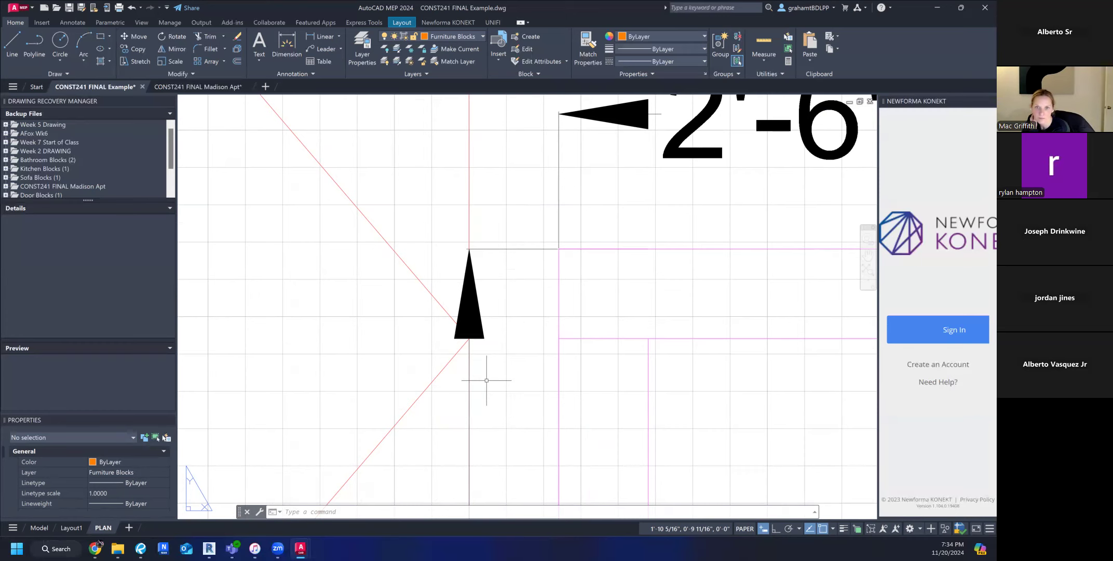
{"action": "scroll", "coordinate": [486, 380], "scroll_direction": "down", "scroll_amount": 18}
{"action": "scroll", "coordinate": [467, 374], "scroll_direction": "up", "scroll_amount": 6}
{"action": "middle_click_drag", "start_coordinate": [459, 353], "coordinate": [459, 391]}
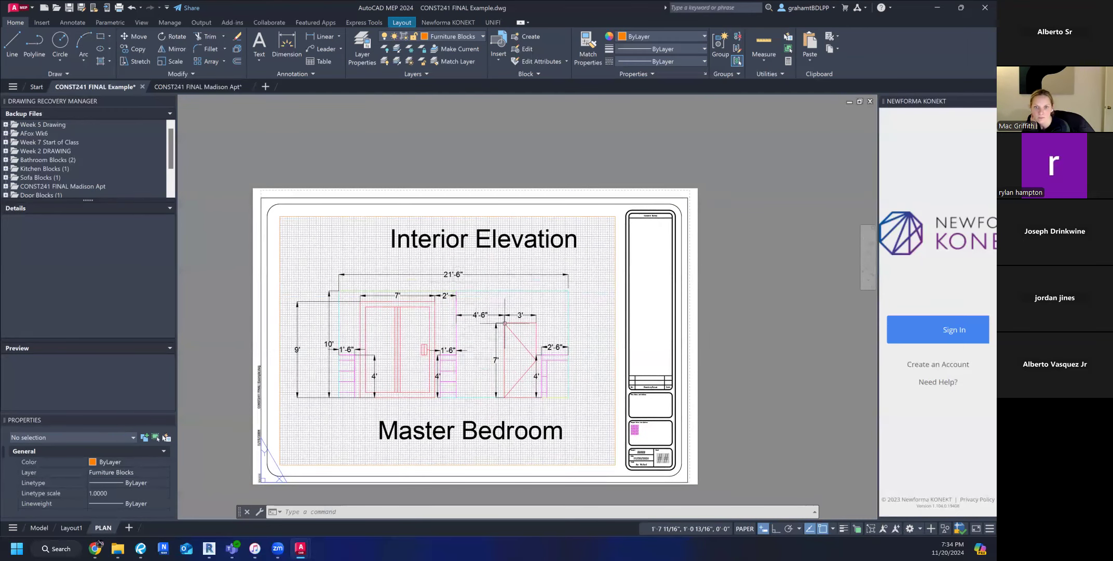
Activate the PLAN viewport, delete the handle lines from the 7' double door, and return to paper space.
{"action": "double_click", "coordinate": [468, 350]}
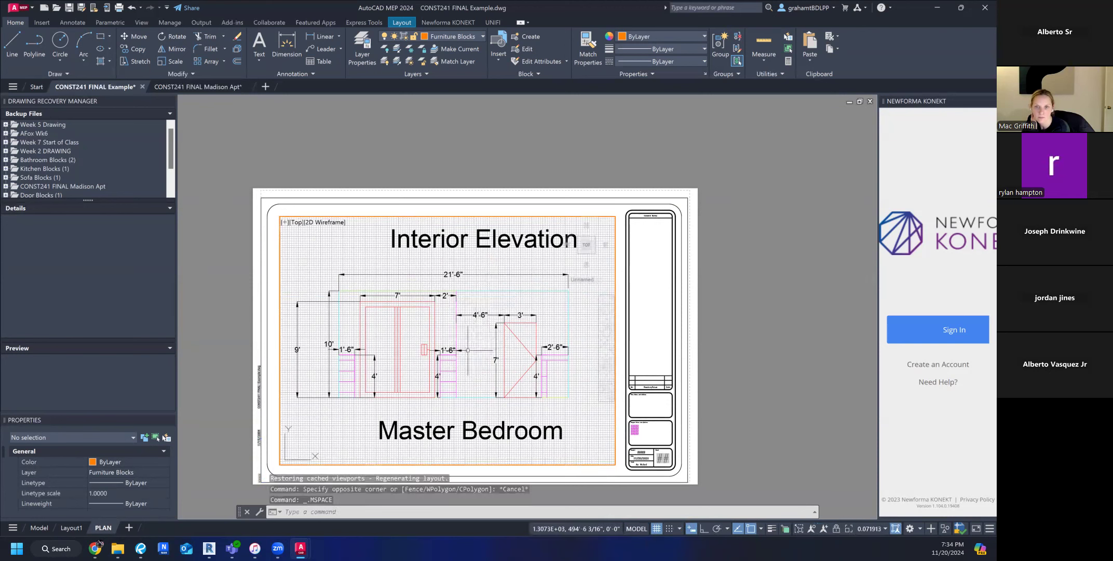
{"action": "scroll", "coordinate": [426, 355], "scroll_direction": "up", "scroll_amount": 5}
{"action": "left_click", "coordinate": [394, 301]}
{"action": "left_click", "coordinate": [457, 398]}
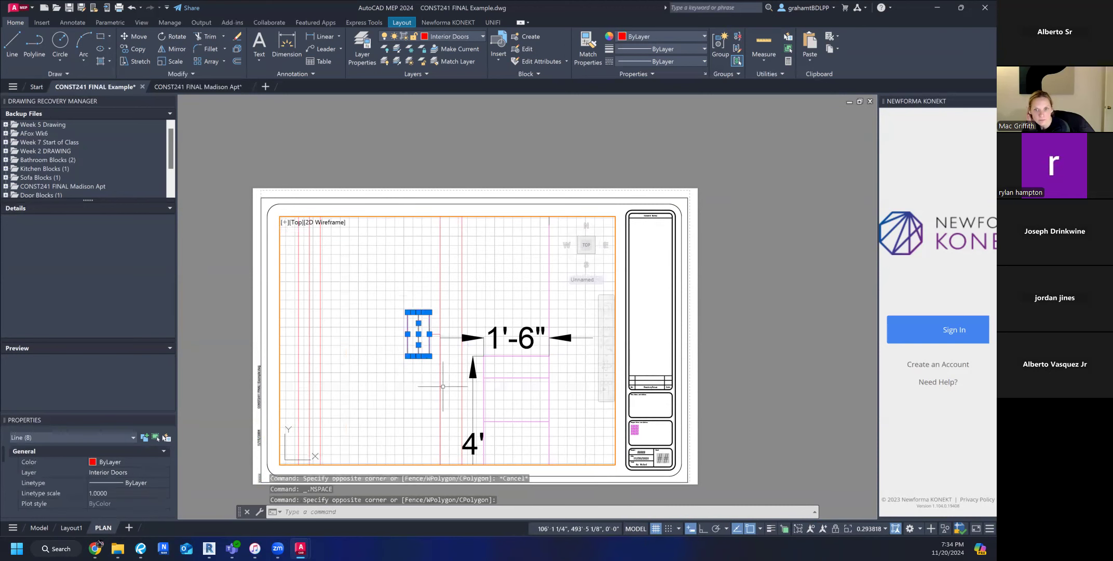
{"action": "key", "text": "Delete"}
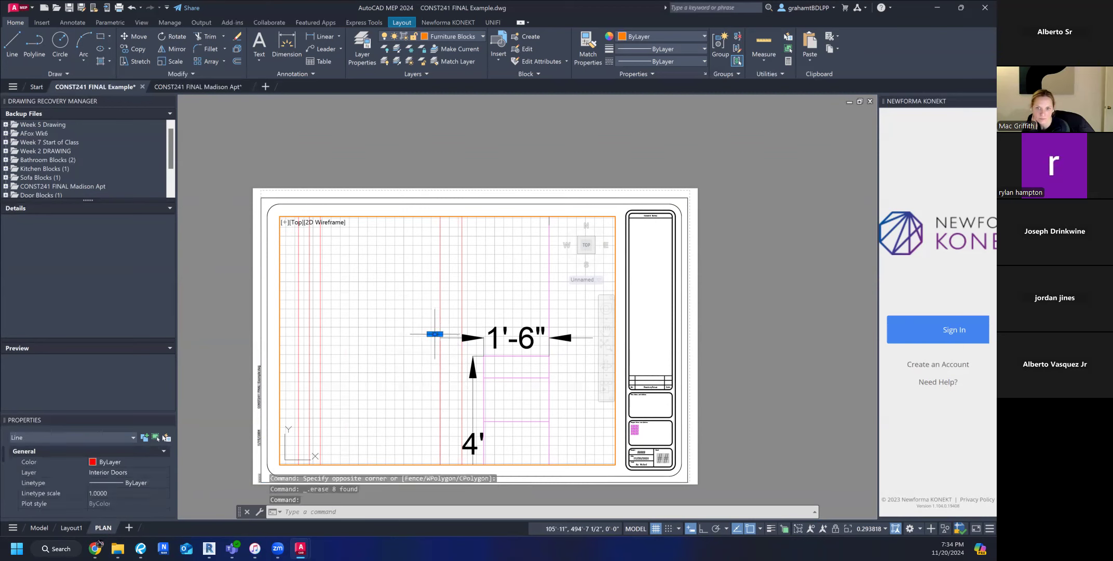
{"action": "key", "text": "Delete"}
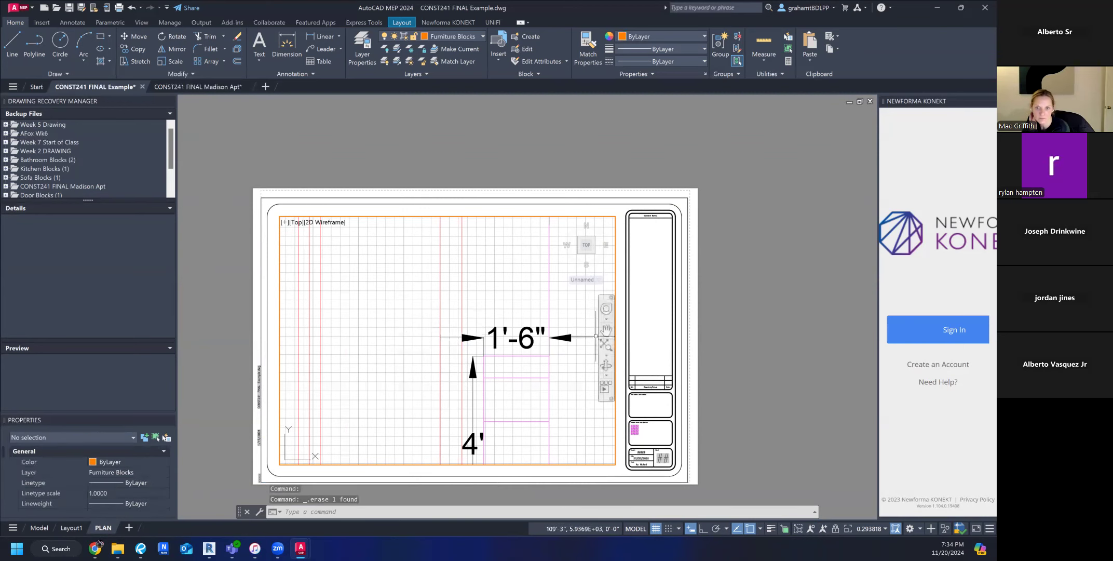
{"action": "scroll", "coordinate": [450, 331], "scroll_direction": "down", "scroll_amount": 5}
{"action": "middle_click_drag", "start_coordinate": [450, 331], "coordinate": [416, 356]}
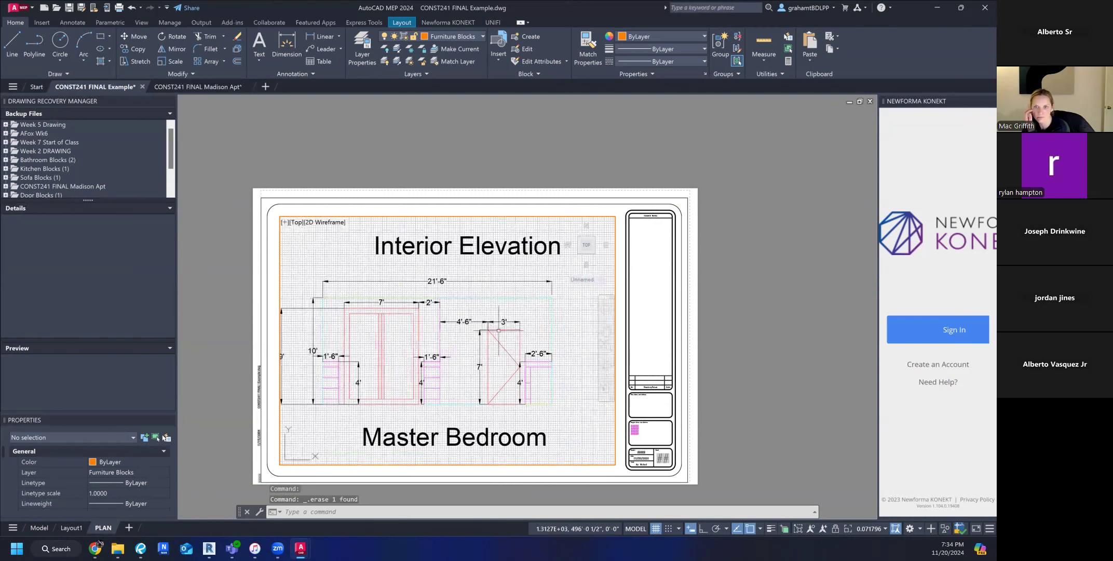
{"action": "double_click", "coordinate": [734, 182]}
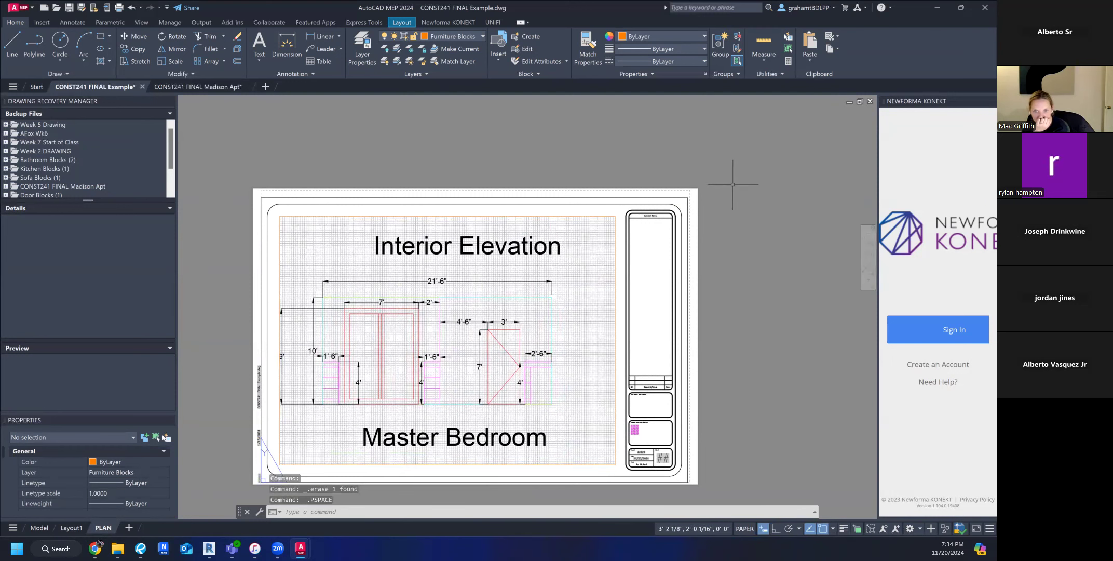
Inspect the 7' double door of the Master Bedroom elevation in model space and go back to the PLAN layout.
{"action": "left_click", "coordinate": [49, 527]}
{"action": "scroll", "coordinate": [289, 350], "scroll_direction": "up", "scroll_amount": 3}
{"action": "middle_click_drag", "start_coordinate": [241, 355], "coordinate": [365, 345]}
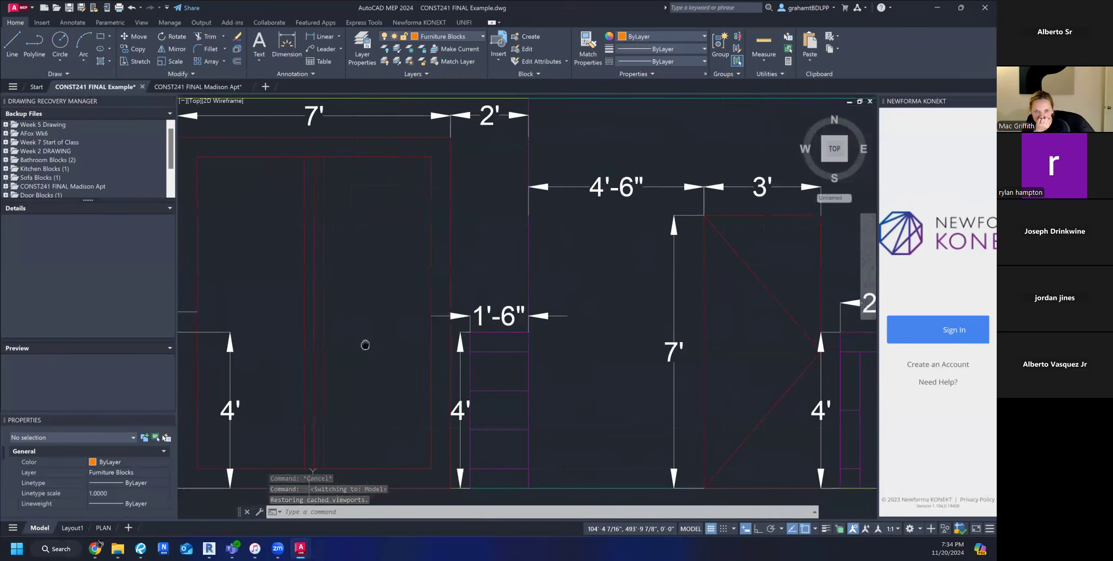
{"action": "scroll", "coordinate": [365, 346], "scroll_direction": "down", "scroll_amount": 2}
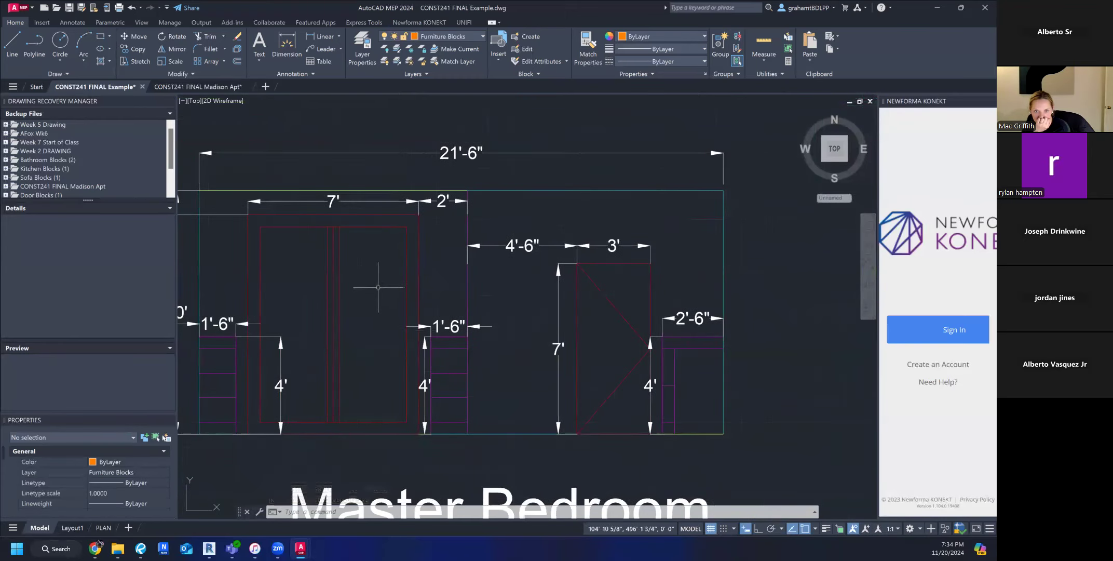
{"action": "scroll", "coordinate": [379, 291], "scroll_direction": "down", "scroll_amount": 2}
{"action": "left_click", "coordinate": [109, 528]}
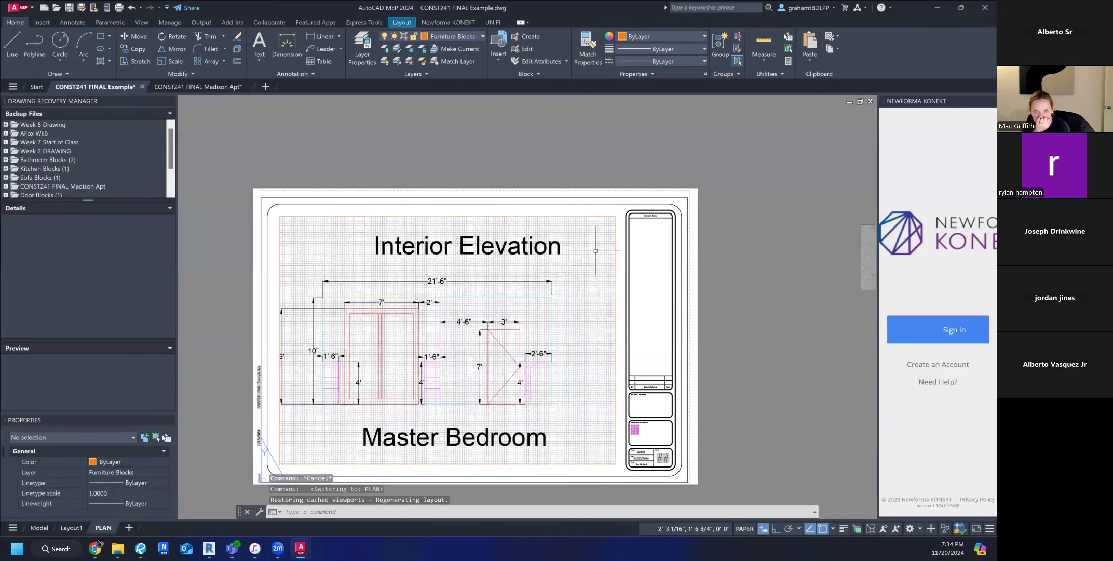
Enter model space through the PLAN viewport and return to the sheet's paper space.
{"action": "double_click", "coordinate": [584, 283]}
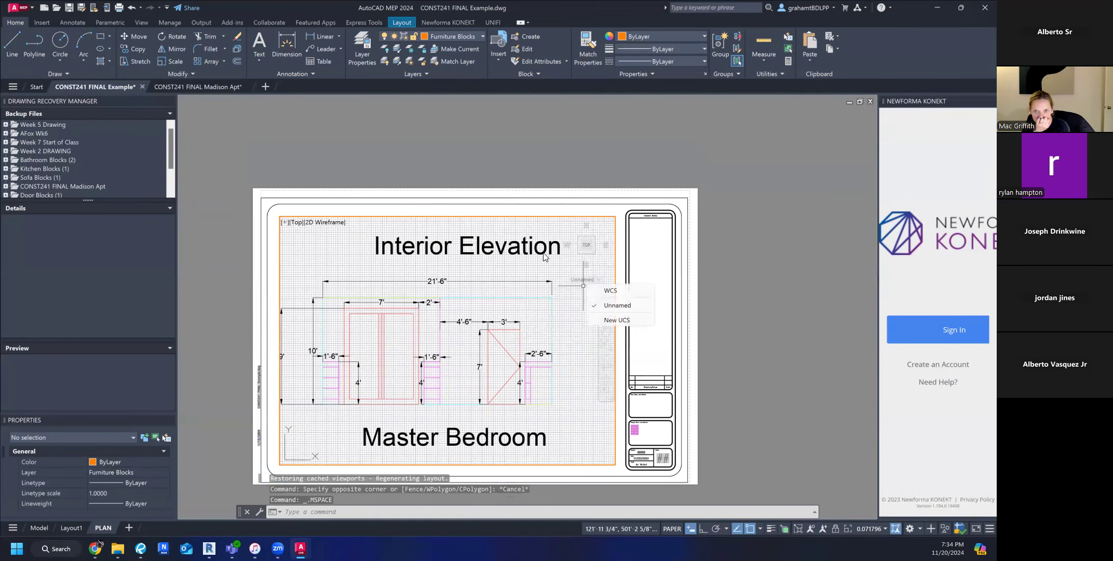
{"action": "left_click", "coordinate": [535, 268]}
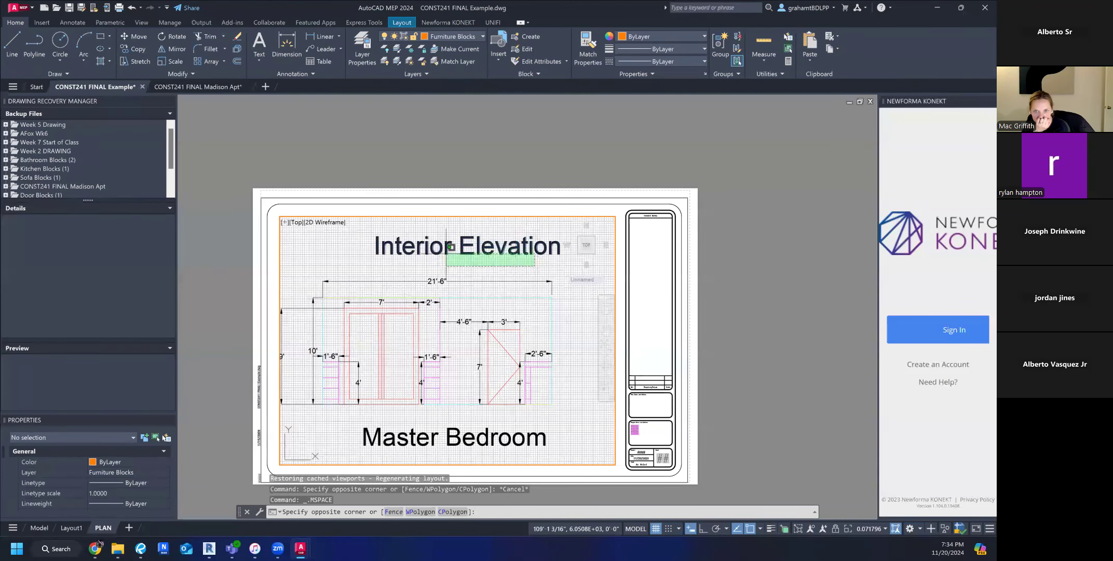
{"action": "left_click", "coordinate": [522, 274]}
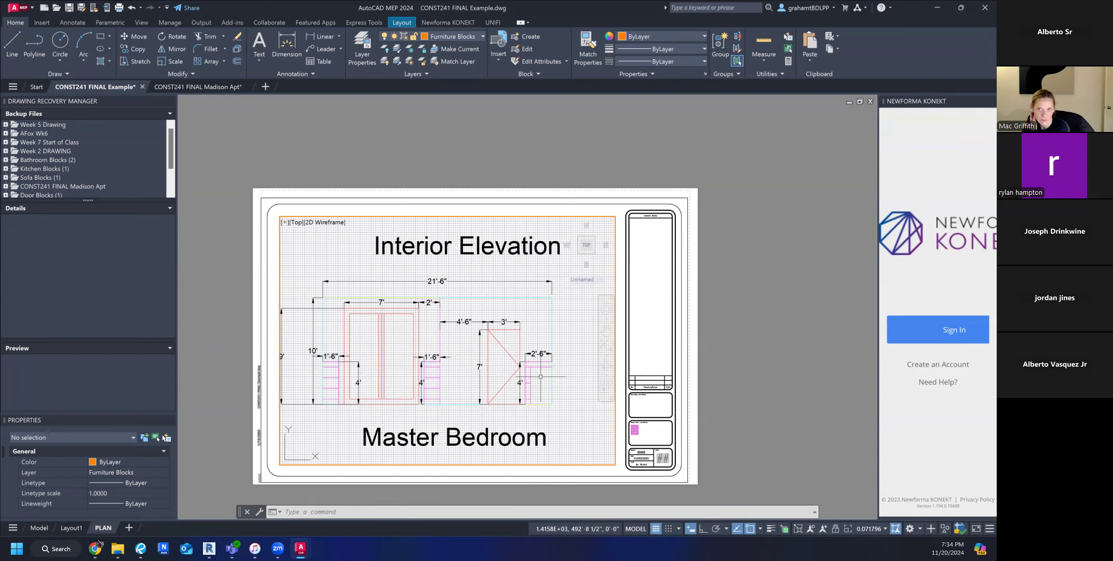
{"action": "double_click", "coordinate": [744, 343]}
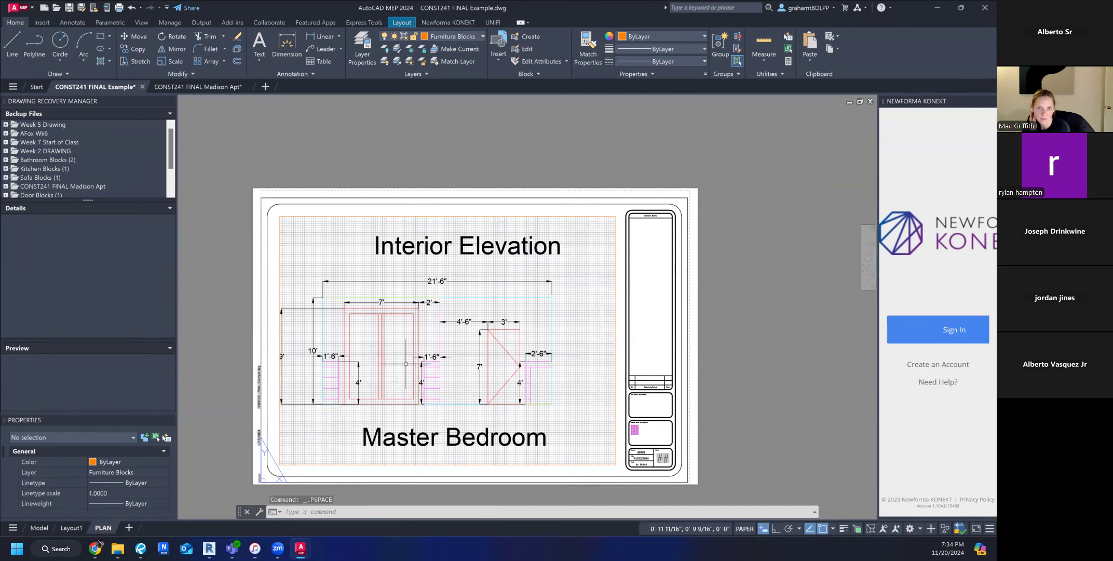
Activate model space inside the PLAN viewport and bring the floor plan into its frame.
{"action": "scroll", "coordinate": [470, 372], "scroll_direction": "down", "scroll_amount": 2}
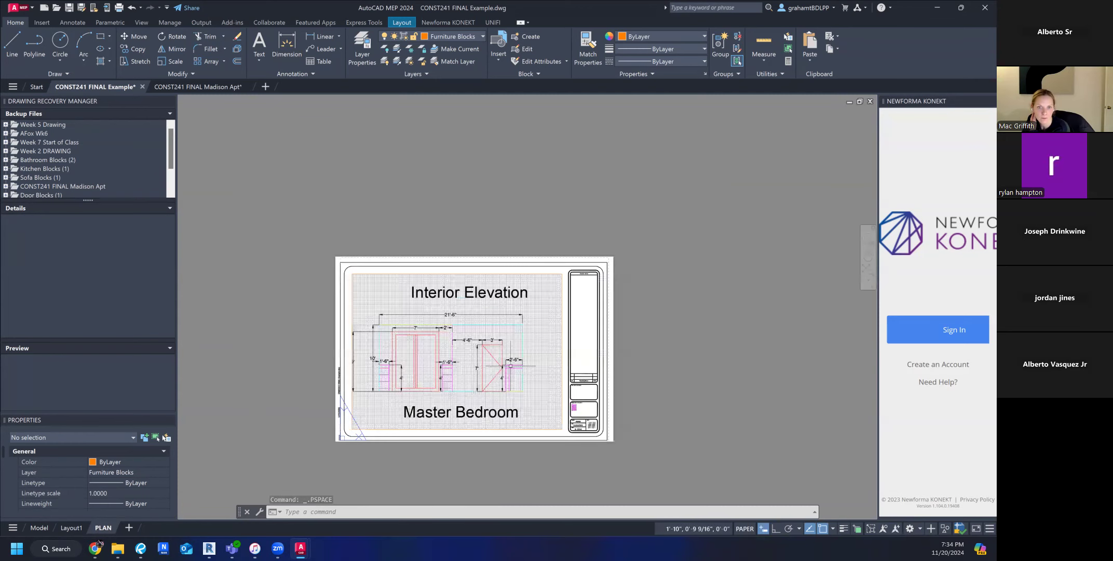
{"action": "scroll", "coordinate": [509, 366], "scroll_direction": "up", "scroll_amount": 2}
{"action": "double_click", "coordinate": [537, 342]}
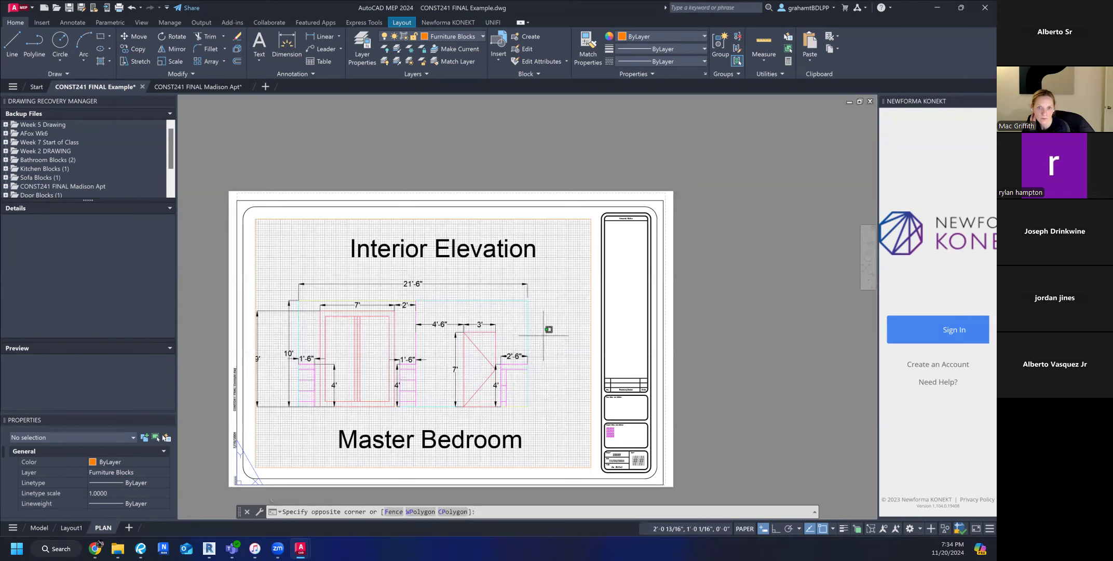
{"action": "scroll", "coordinate": [535, 344], "scroll_direction": "down", "scroll_amount": 5}
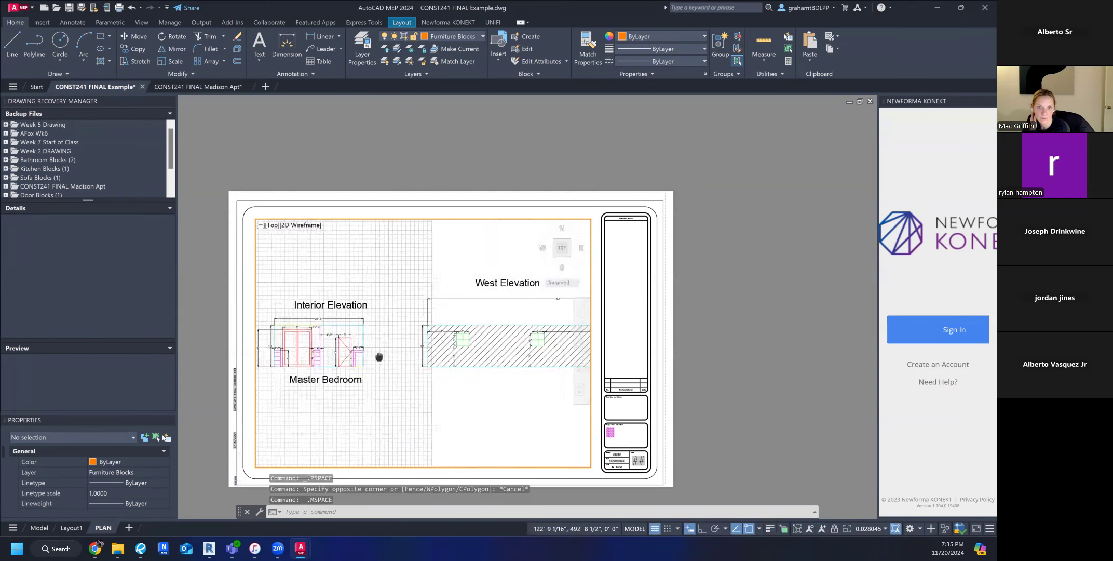
{"action": "scroll", "coordinate": [515, 388], "scroll_direction": "up", "scroll_amount": 4}
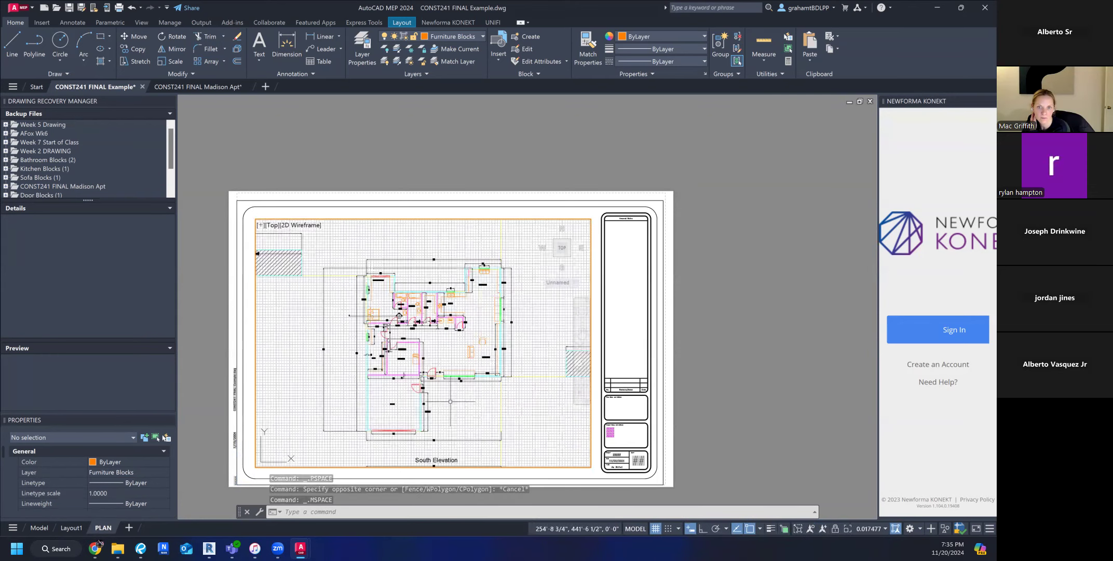
{"action": "scroll", "coordinate": [443, 390], "scroll_direction": "up", "scroll_amount": 3}
{"action": "scroll", "coordinate": [445, 390], "scroll_direction": "down", "scroll_amount": 3}
{"action": "middle_click_drag", "start_coordinate": [450, 391], "coordinate": [444, 386]}
Frame the whole floor plan in the viewport with Zoom Window and return to paper space.
{"action": "type", "text": "z"}
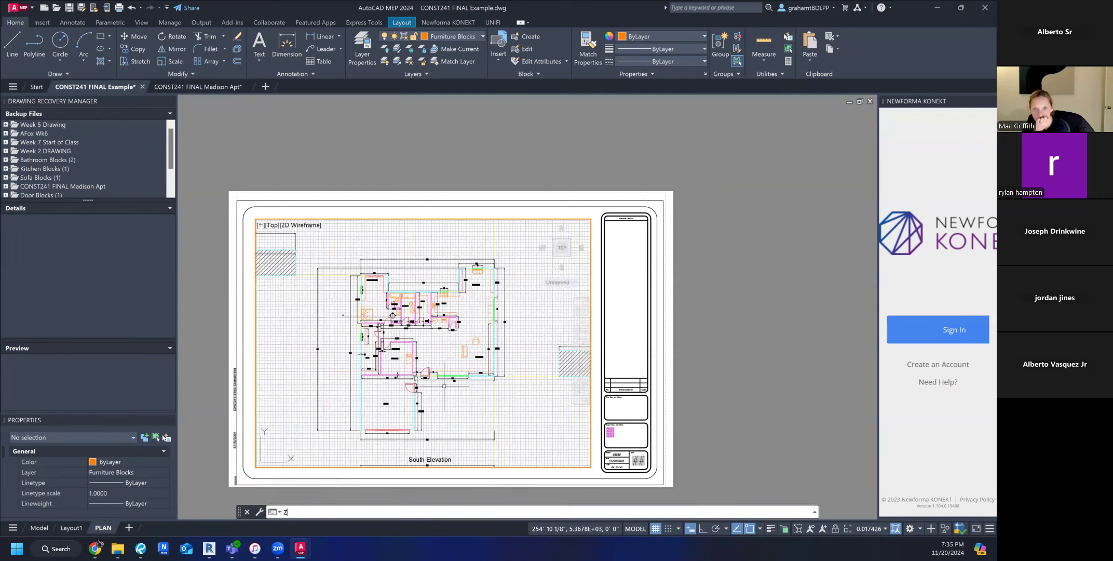
{"action": "key", "text": "Return"}
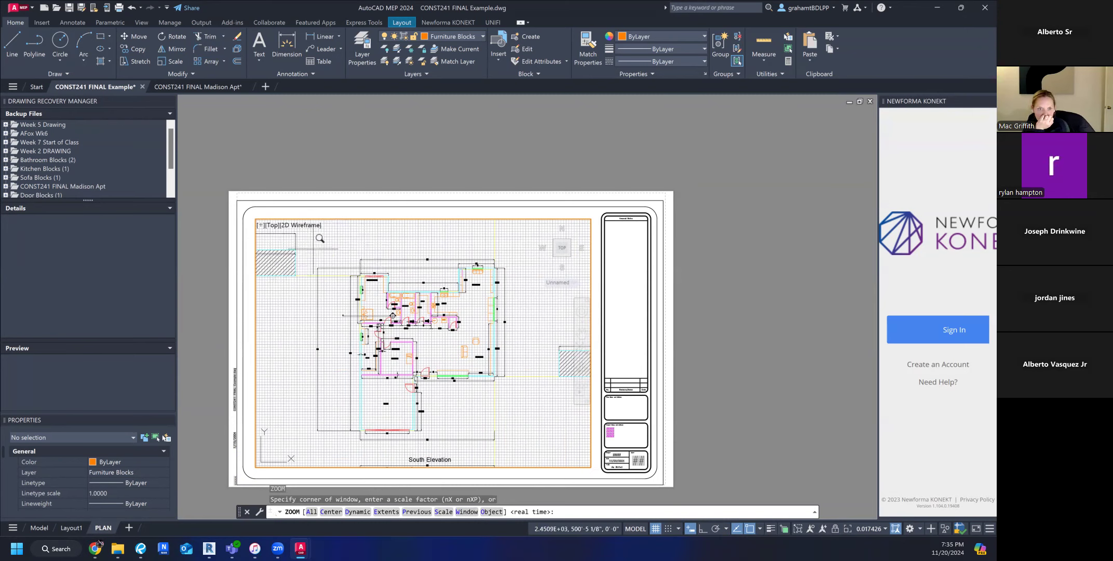
{"action": "left_click", "coordinate": [466, 512]}
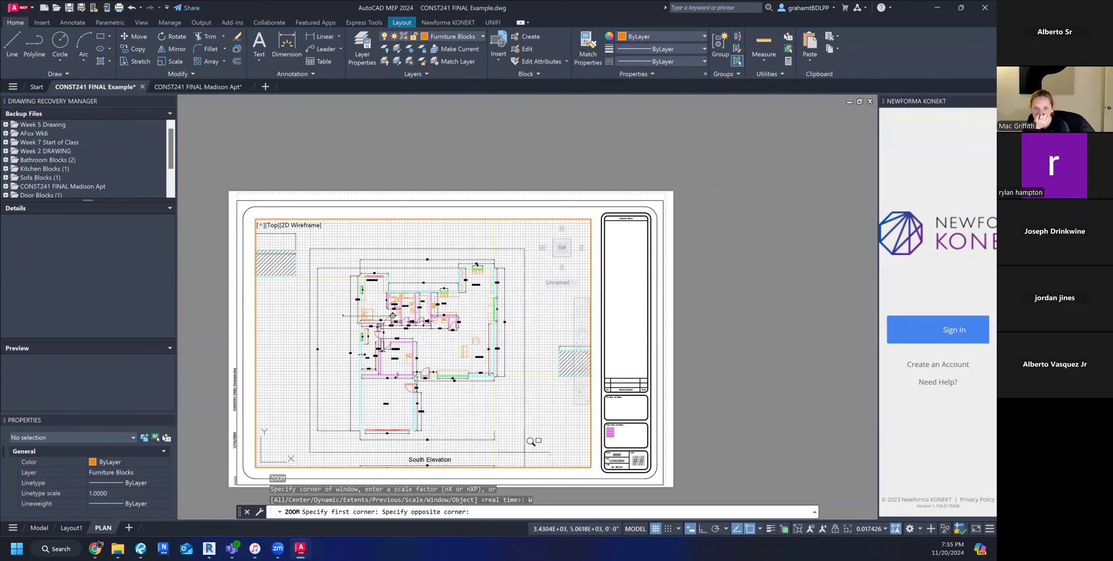
{"action": "left_click", "coordinate": [512, 434]}
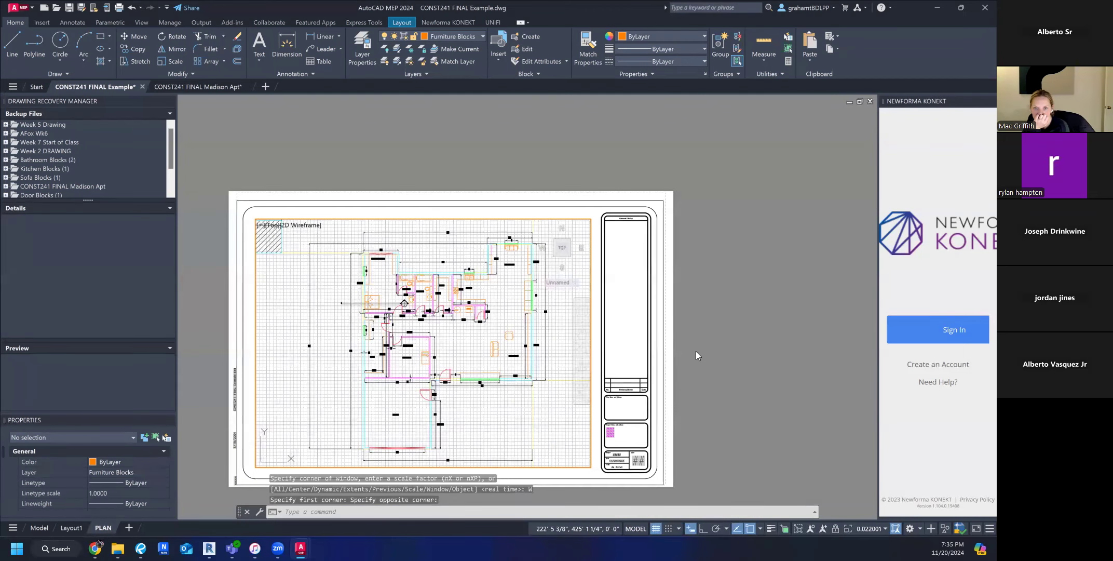
{"action": "double_click", "coordinate": [721, 352]}
Examine the floor plan's rooms and dimensions on the PLAN sheet while staying in paper space.
{"action": "scroll", "coordinate": [688, 301], "scroll_direction": "up", "scroll_amount": 5}
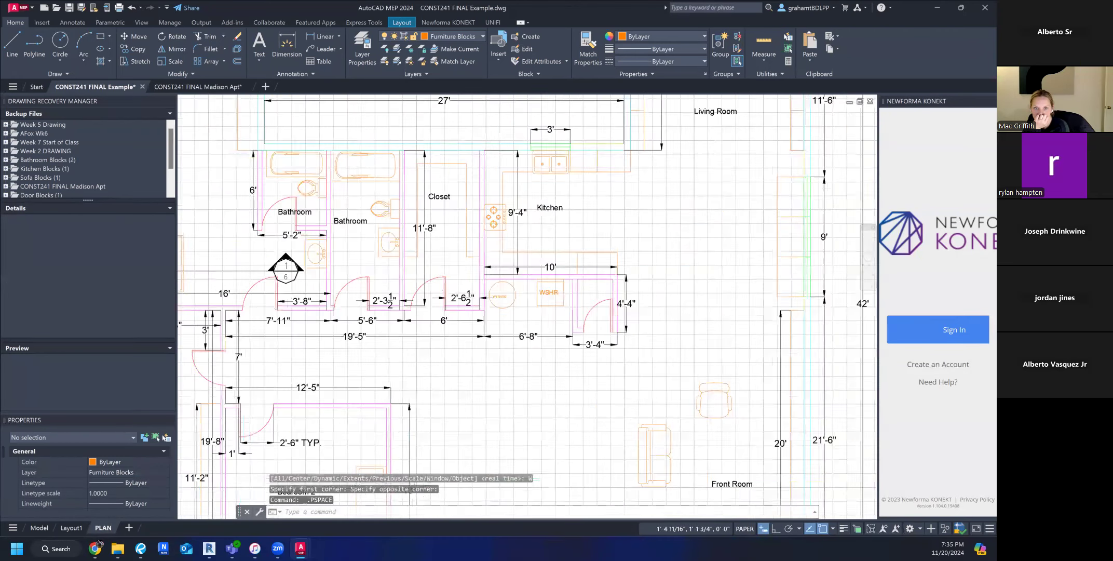
{"action": "scroll", "coordinate": [688, 301], "scroll_direction": "down", "scroll_amount": 4}
{"action": "scroll", "coordinate": [649, 301], "scroll_direction": "up", "scroll_amount": 2}
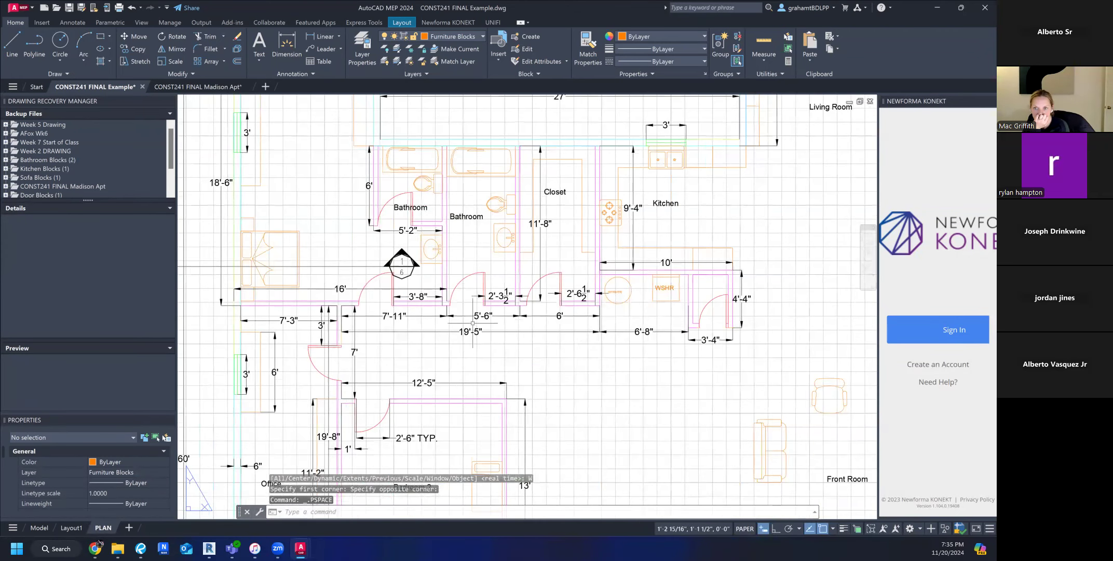
{"action": "scroll", "coordinate": [435, 301], "scroll_direction": "up", "scroll_amount": 3}
{"action": "scroll", "coordinate": [469, 280], "scroll_direction": "down", "scroll_amount": 5}
{"action": "scroll", "coordinate": [469, 281], "scroll_direction": "down", "scroll_amount": 4}
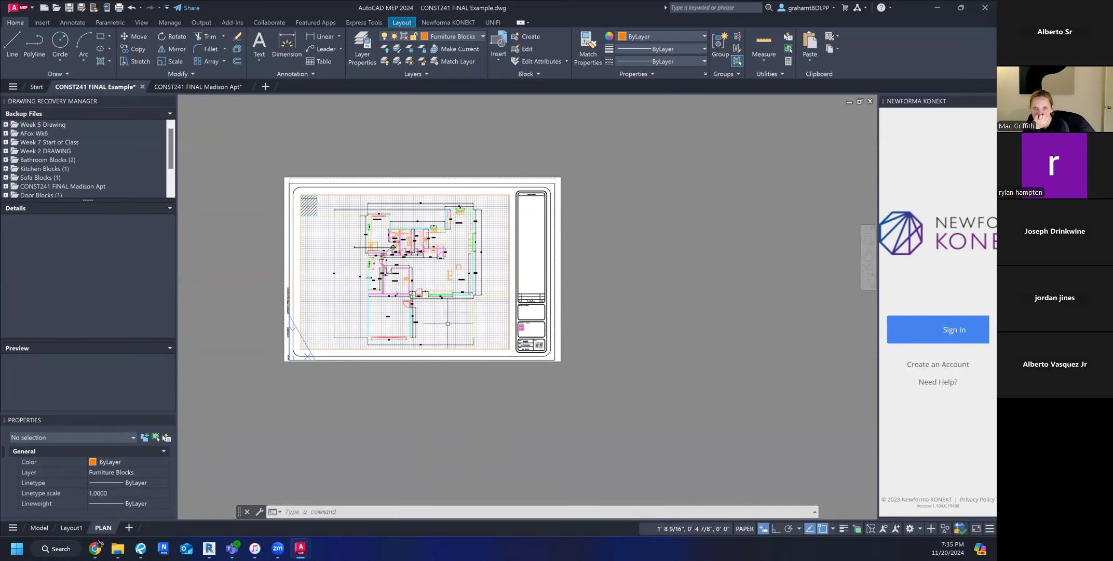
{"action": "middle_click_drag", "start_coordinate": [454, 319], "coordinate": [455, 330]}
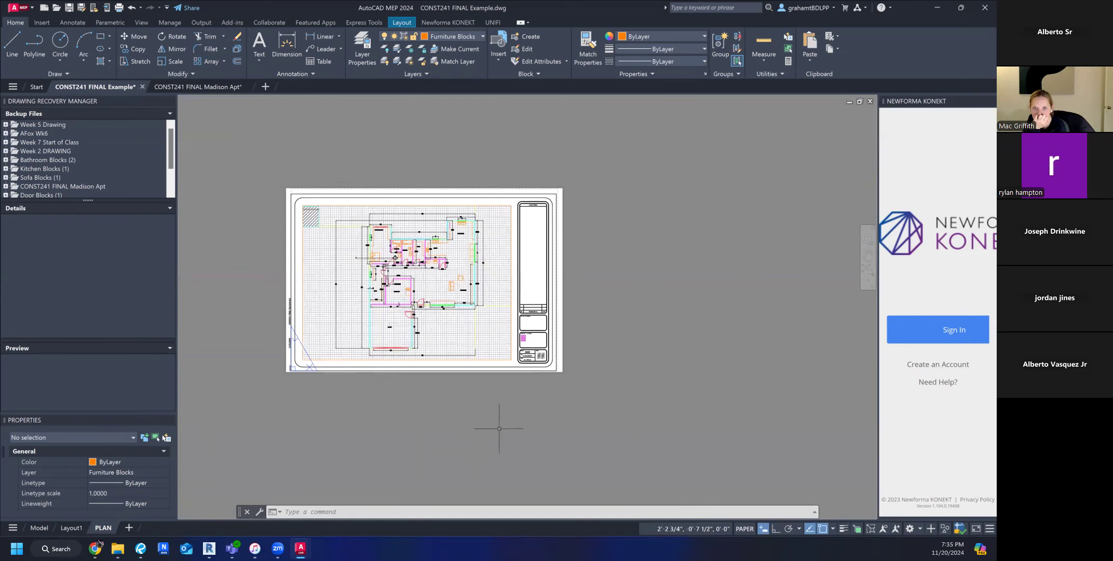
{"action": "middle_click_drag", "start_coordinate": [440, 414], "coordinate": [432, 434]}
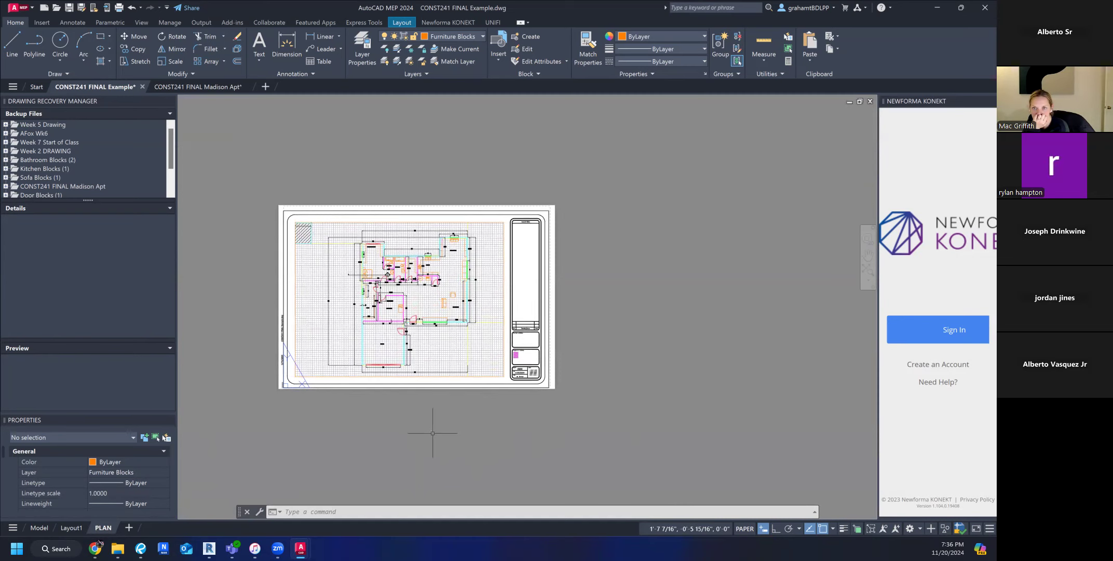
{"action": "left_click", "coordinate": [74, 528]}
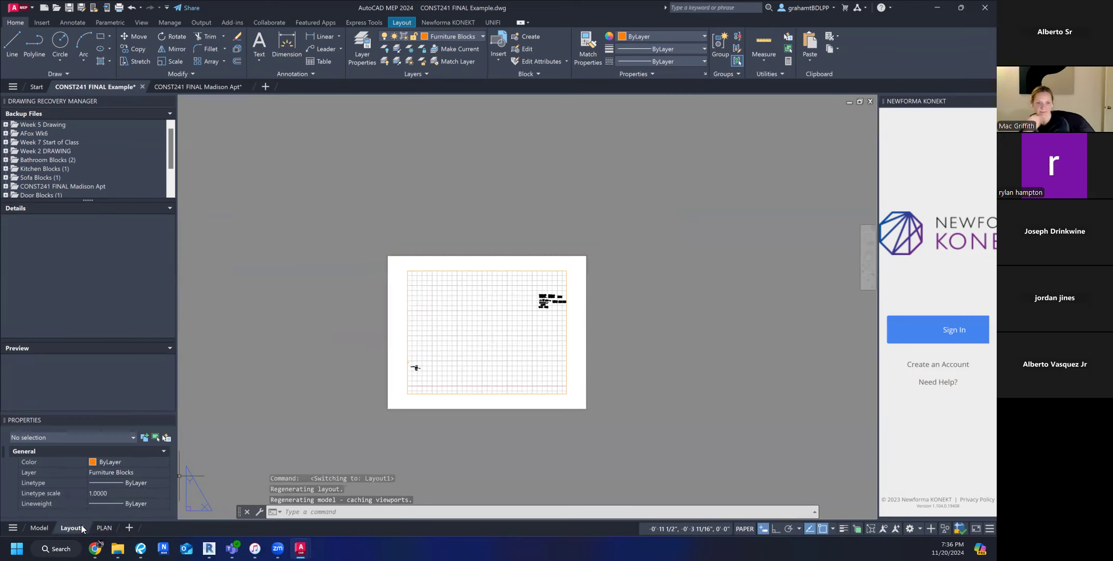
{"action": "right_click", "coordinate": [73, 528]}
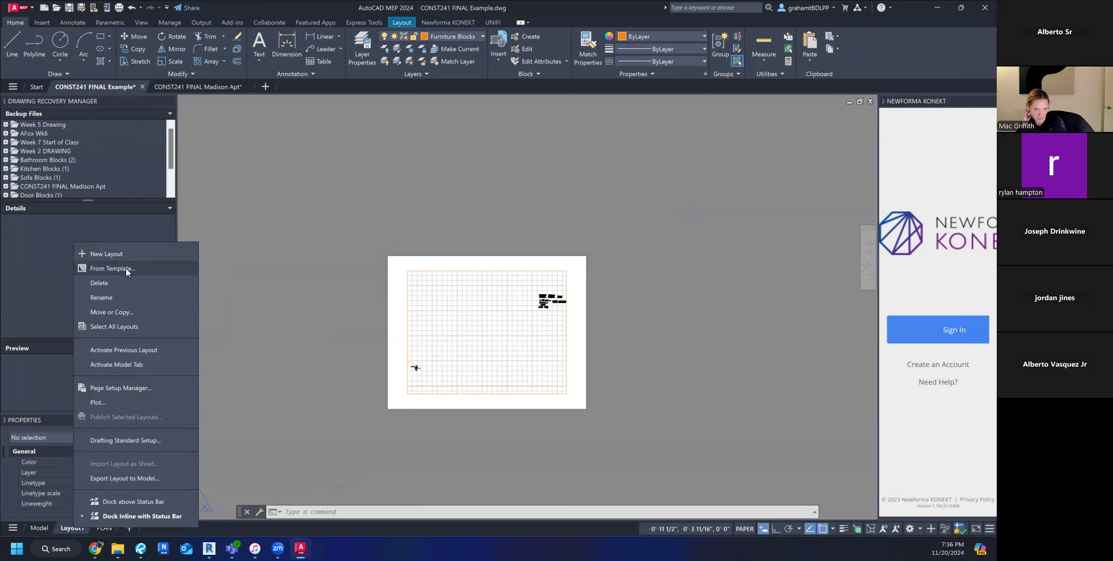
{"action": "left_click", "coordinate": [217, 303]}
{"action": "left_click", "coordinate": [281, 418]}
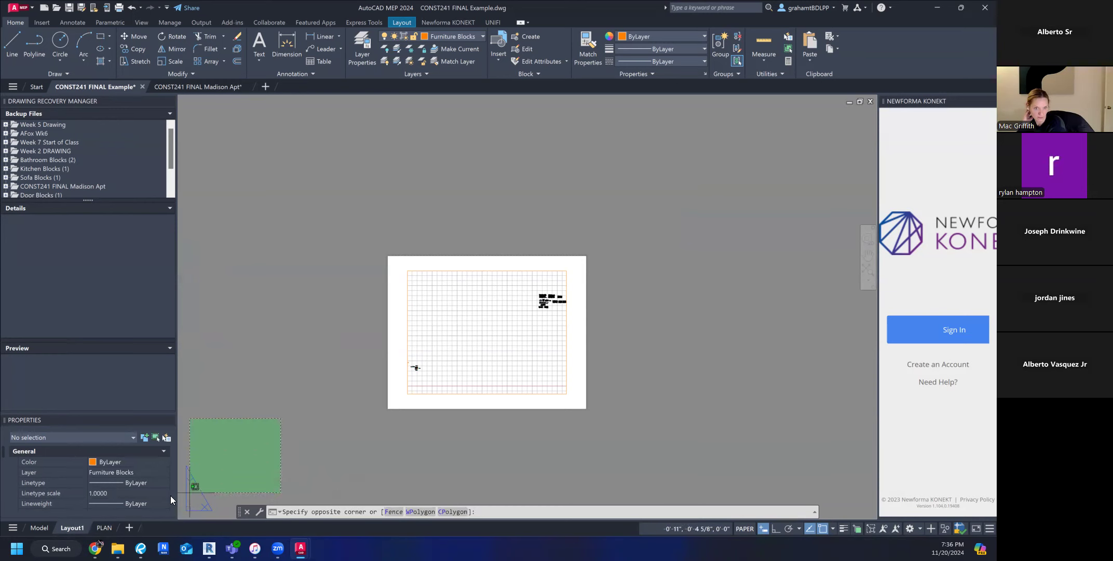
{"action": "left_click", "coordinate": [245, 449]}
{"action": "left_click", "coordinate": [101, 527]}
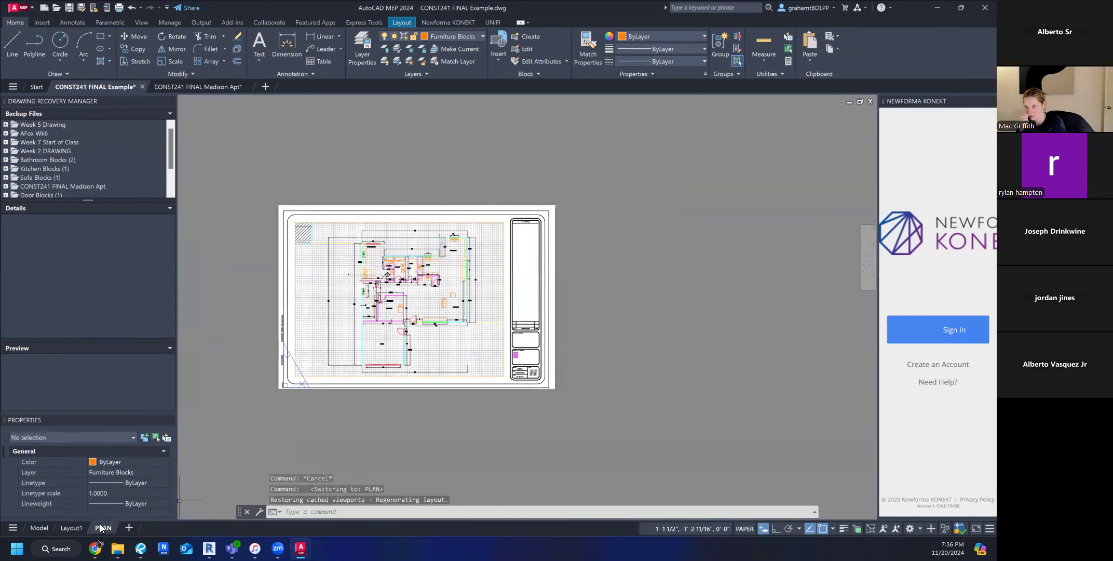
Create a copy of the PLAN layout and place it at the end of the layouts.
{"action": "middle_click_drag", "start_coordinate": [294, 416], "coordinate": [394, 404]}
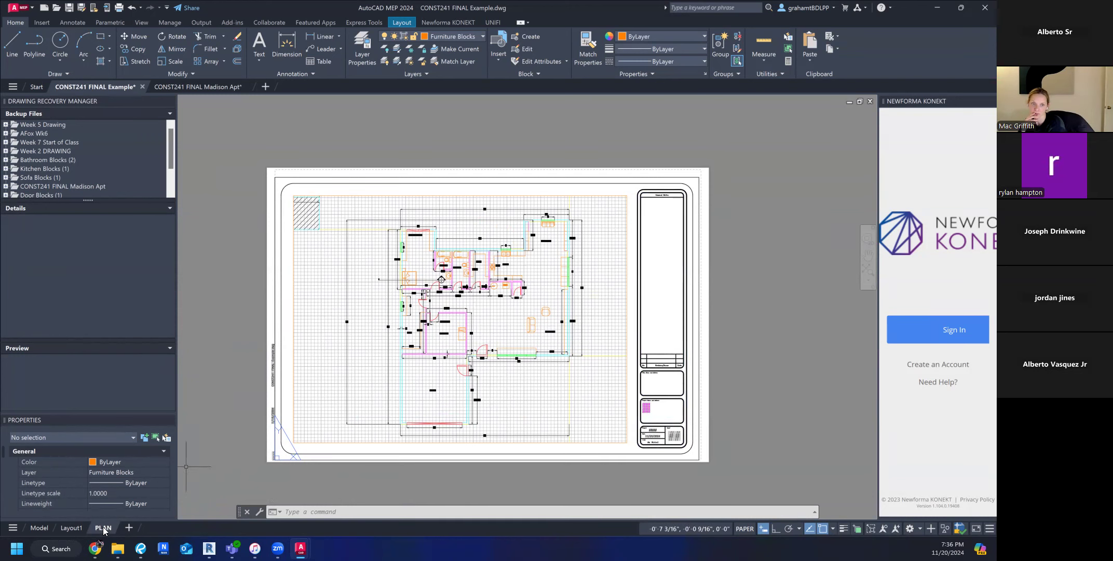
{"action": "right_click", "coordinate": [103, 526]}
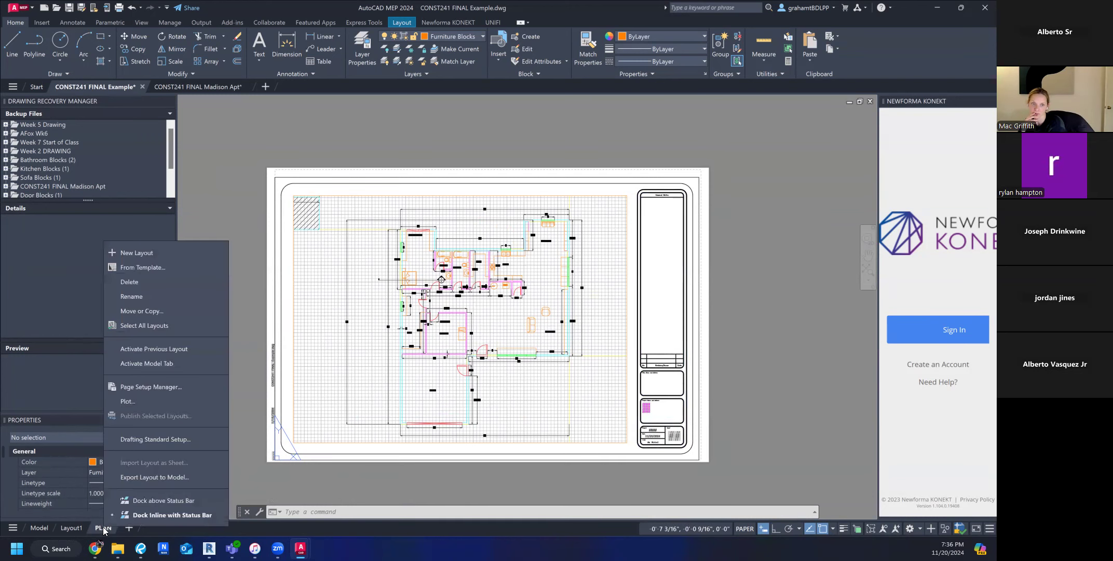
{"action": "left_click", "coordinate": [177, 312]}
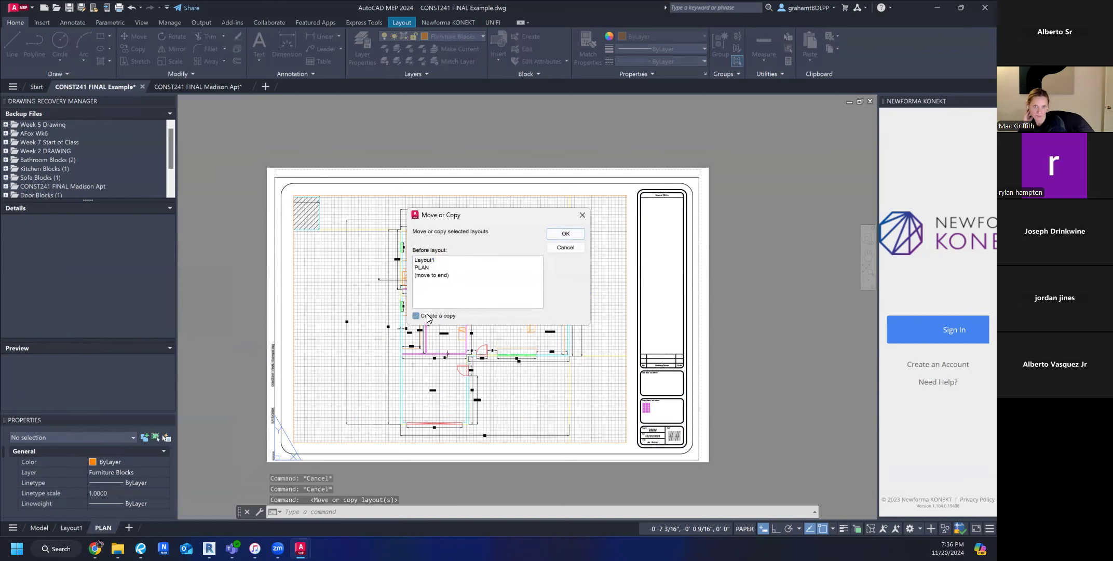
{"action": "left_click", "coordinate": [426, 275]}
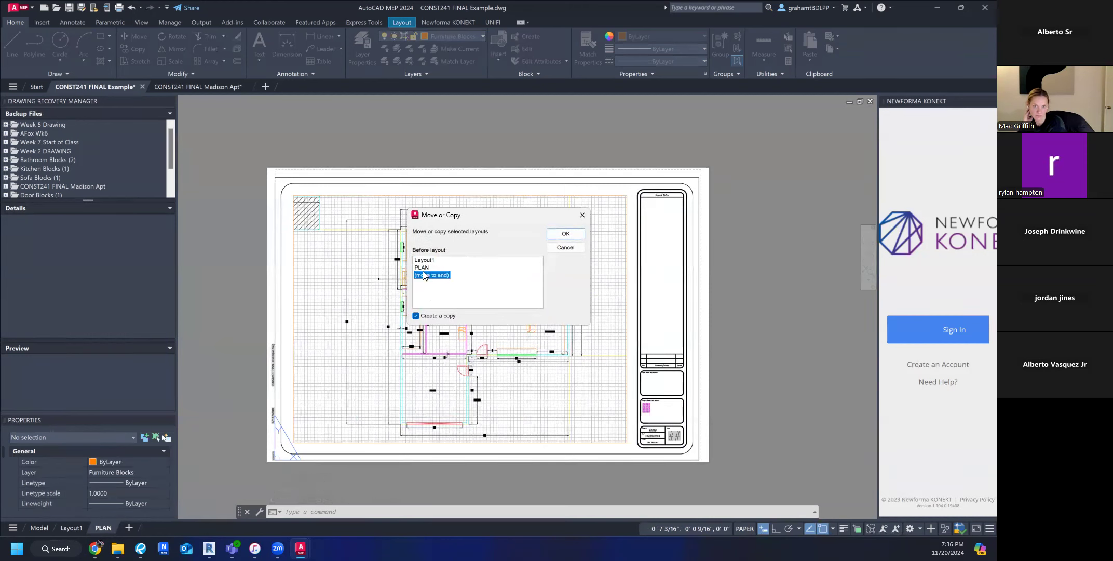
{"action": "left_click", "coordinate": [565, 234]}
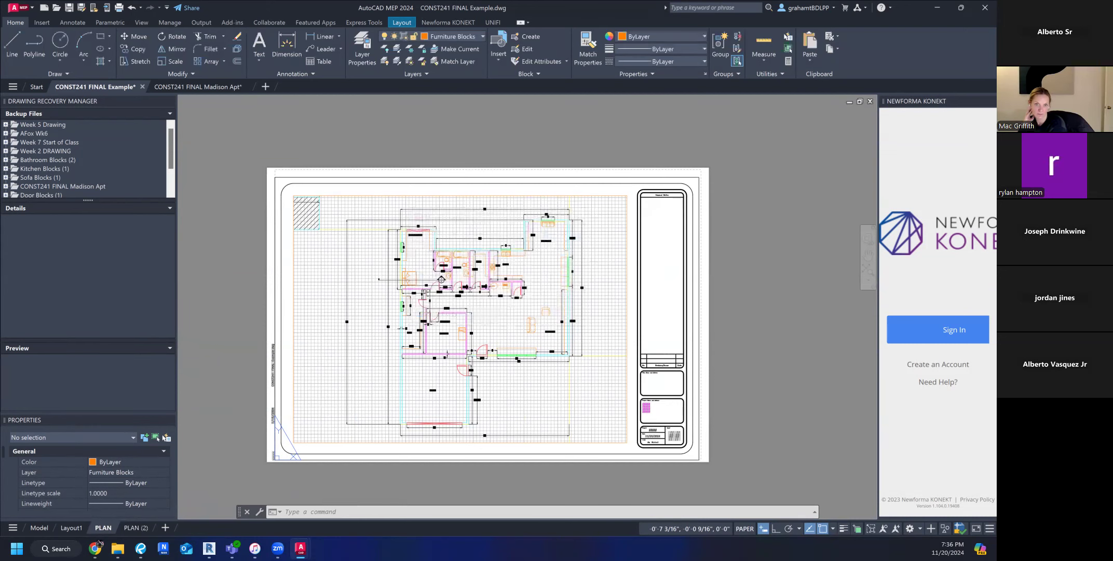
Open the copied PLAN layout and rename it NORTH.
{"action": "left_click", "coordinate": [140, 526]}
{"action": "right_click", "coordinate": [140, 526]}
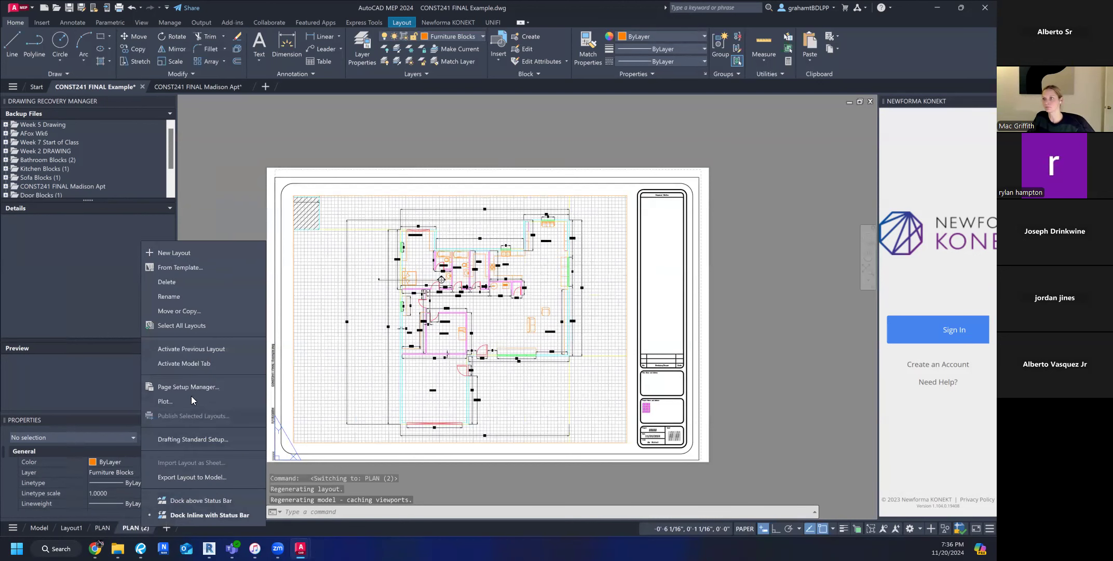
{"action": "left_click", "coordinate": [189, 299]}
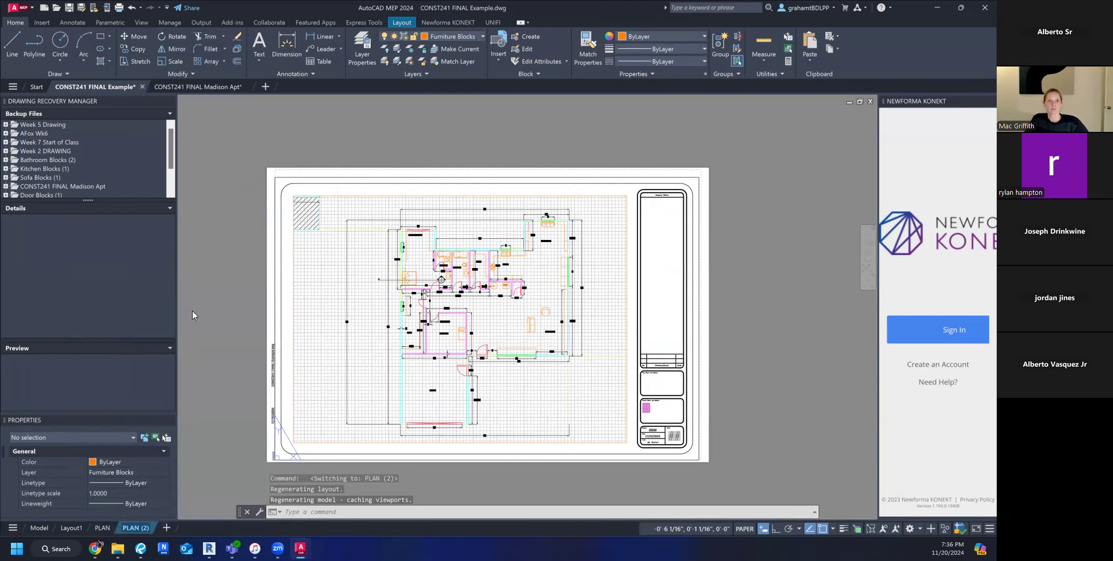
{"action": "type", "text": "NORTH"}
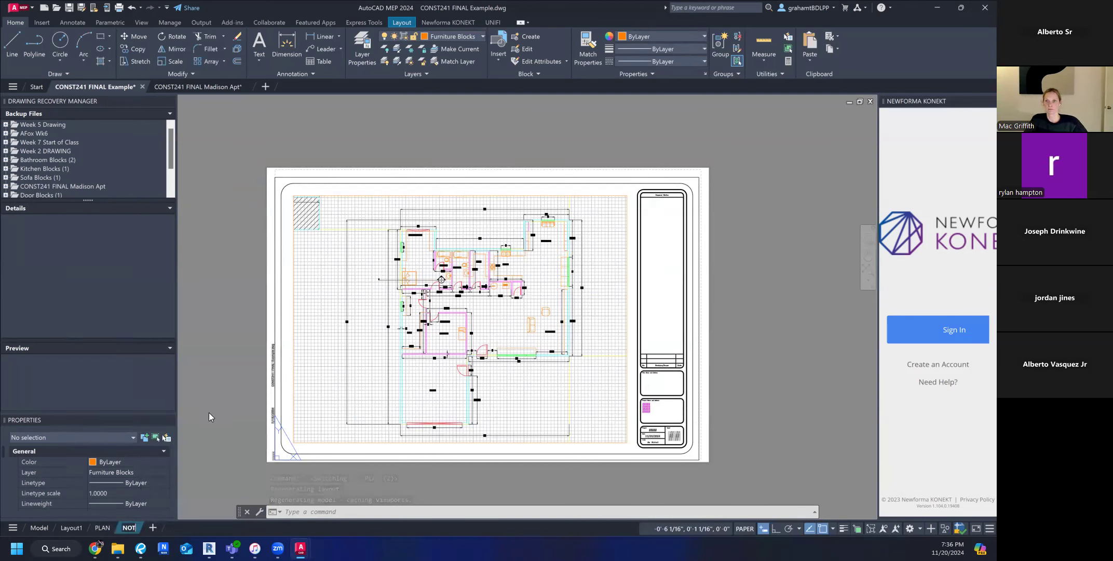
{"action": "key", "text": "Return"}
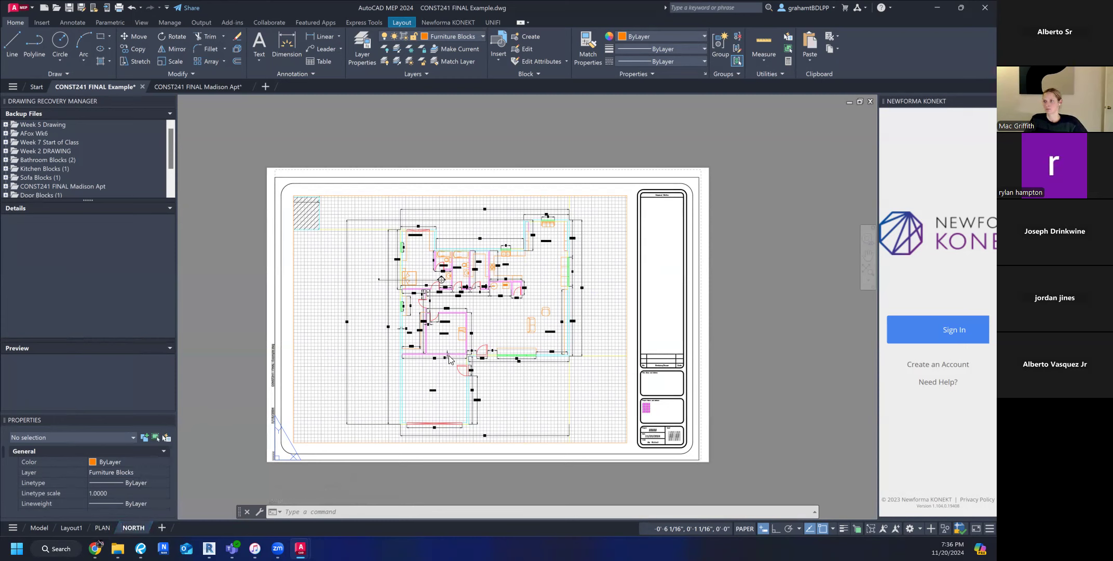
Activate model space inside the NORTH layout's viewport and bring the North Elevation into its frame.
{"action": "double_click", "coordinate": [527, 395]}
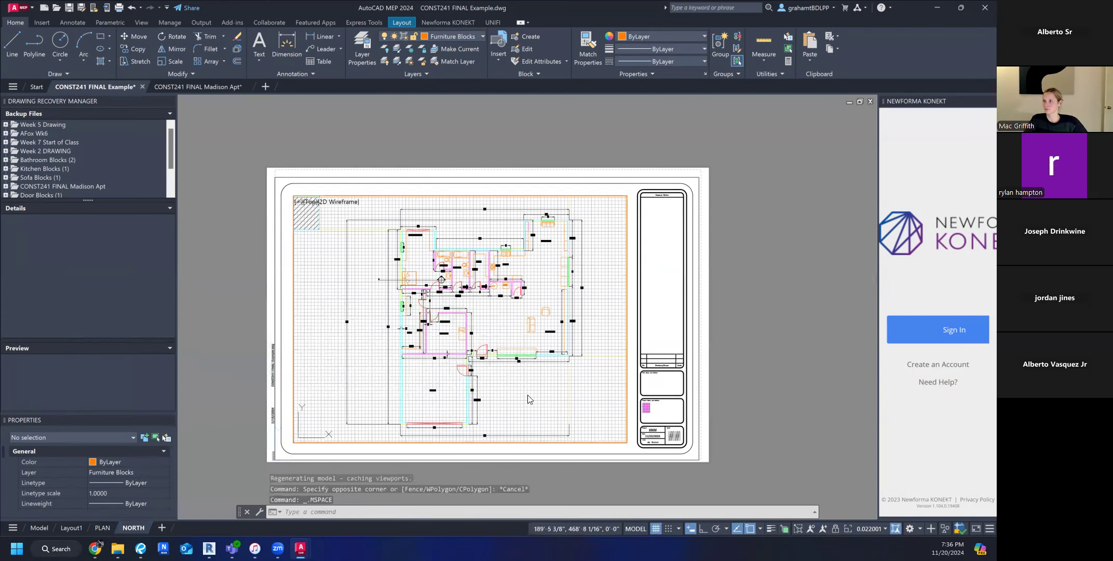
{"action": "scroll", "coordinate": [528, 395], "scroll_direction": "down", "scroll_amount": 4}
{"action": "scroll", "coordinate": [535, 279], "scroll_direction": "up", "scroll_amount": 4}
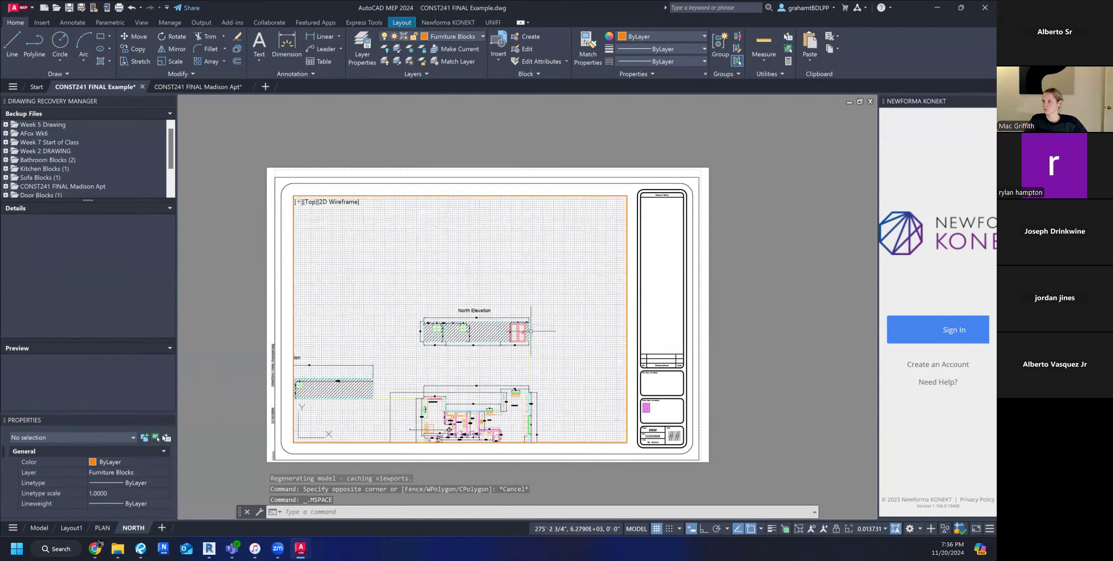
Frame the North Elevation with its title and dimensions using Zoom Window and return to paper space.
{"action": "type", "text": "z"}
{"action": "key", "text": "Return"}
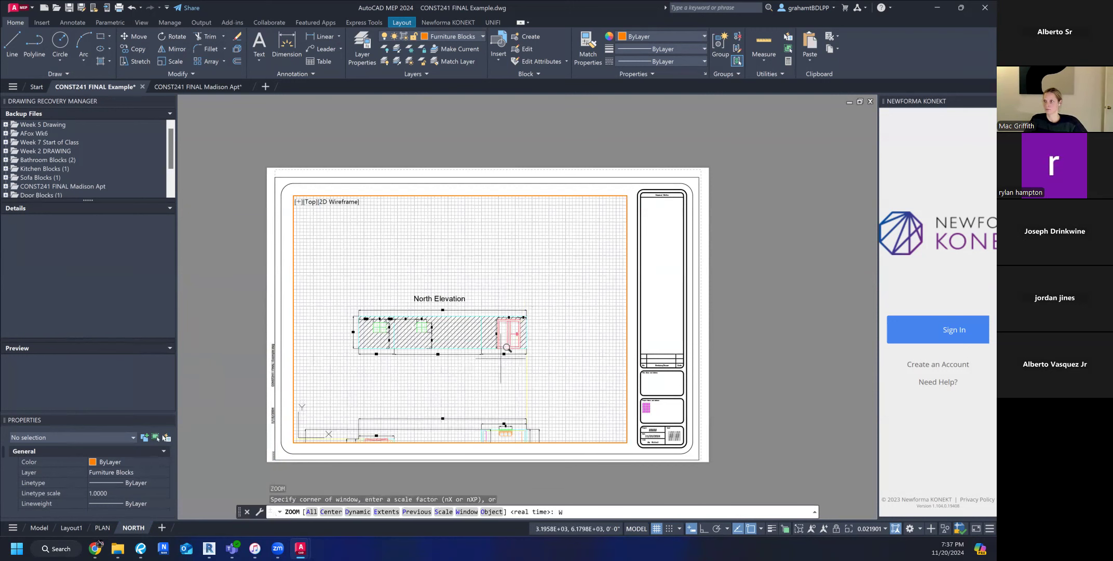
{"action": "type", "text": "W"}
{"action": "key", "text": "Return"}
{"action": "left_click", "coordinate": [347, 287]}
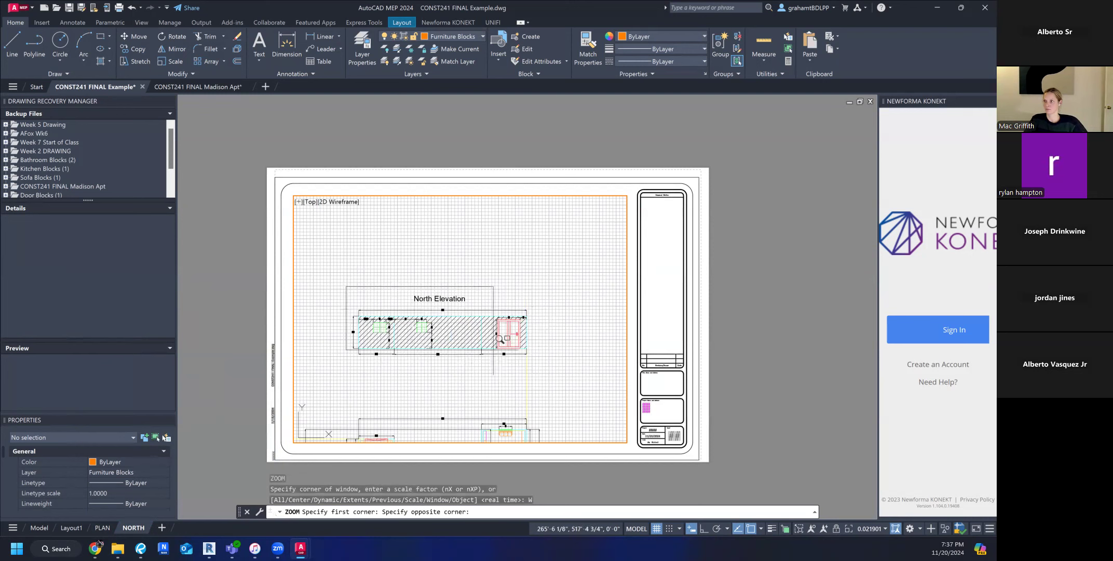
{"action": "left_click", "coordinate": [538, 360]}
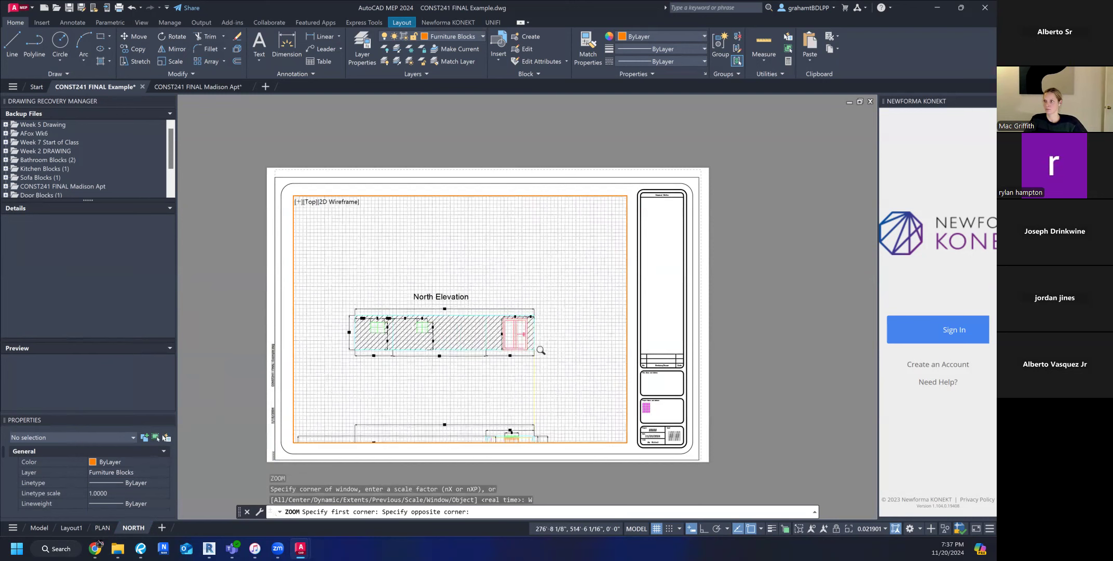
{"action": "double_click", "coordinate": [729, 309]}
{"action": "key", "text": "Escape"}
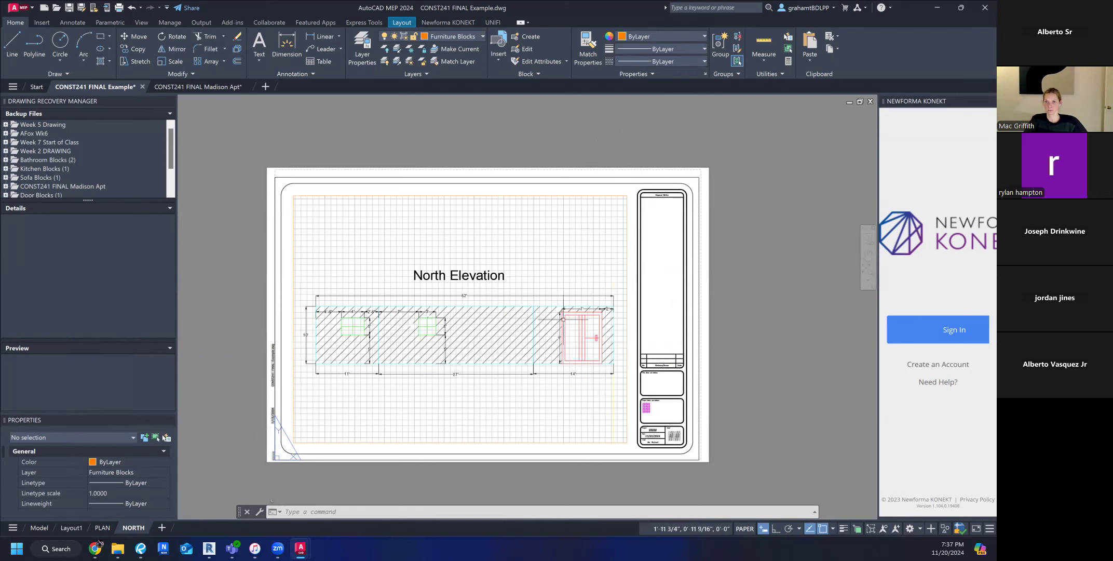
Create a copy of the NORTH layout at the end of the layouts and open that copy.
{"action": "right_click", "coordinate": [130, 527]}
{"action": "left_click", "coordinate": [179, 312]}
{"action": "left_click", "coordinate": [424, 315]}
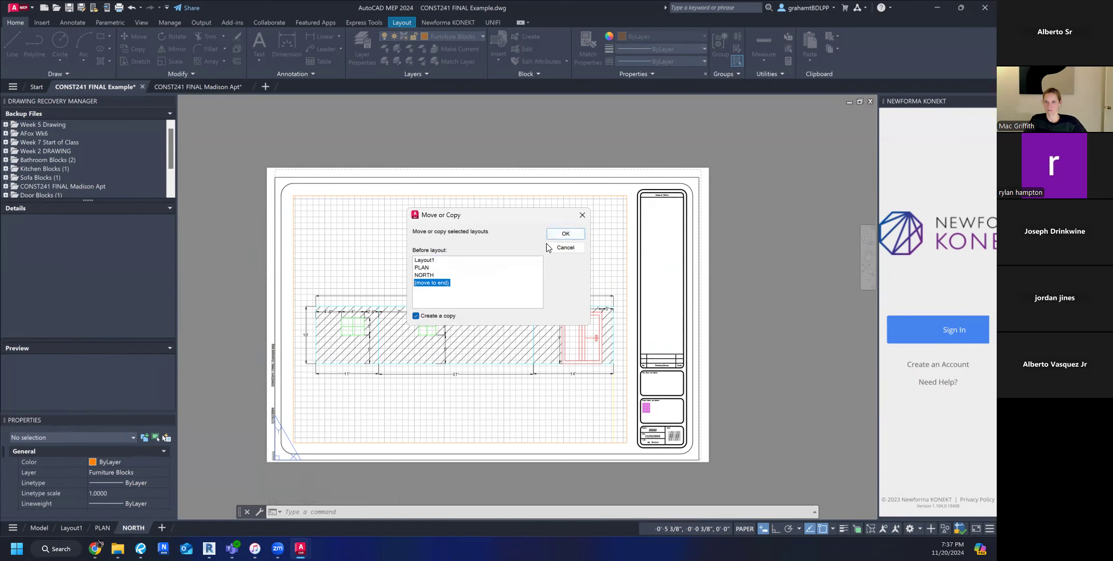
{"action": "left_click", "coordinate": [565, 233]}
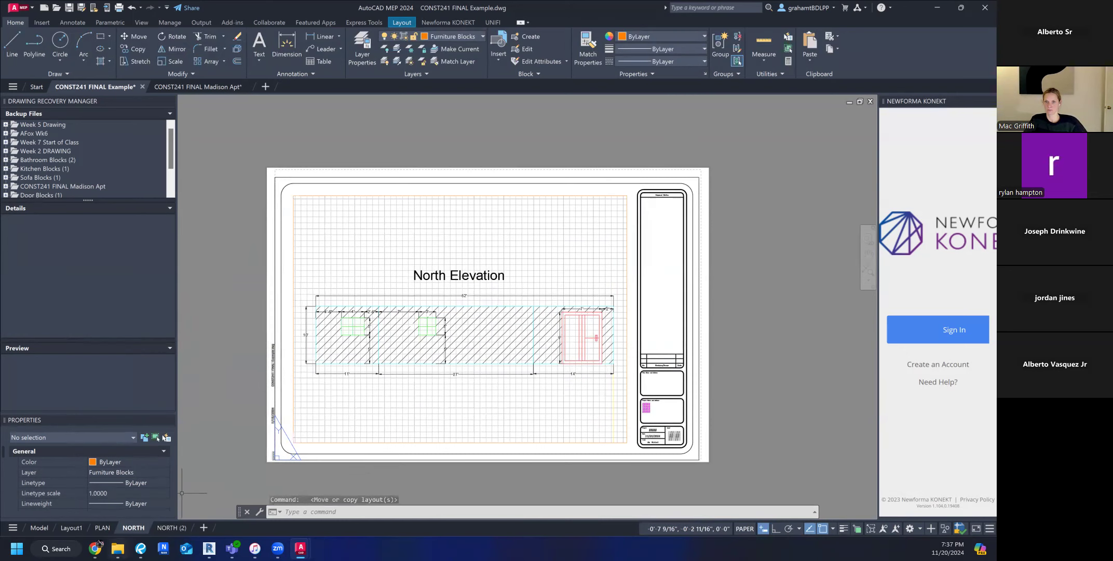
{"action": "left_click", "coordinate": [173, 527]}
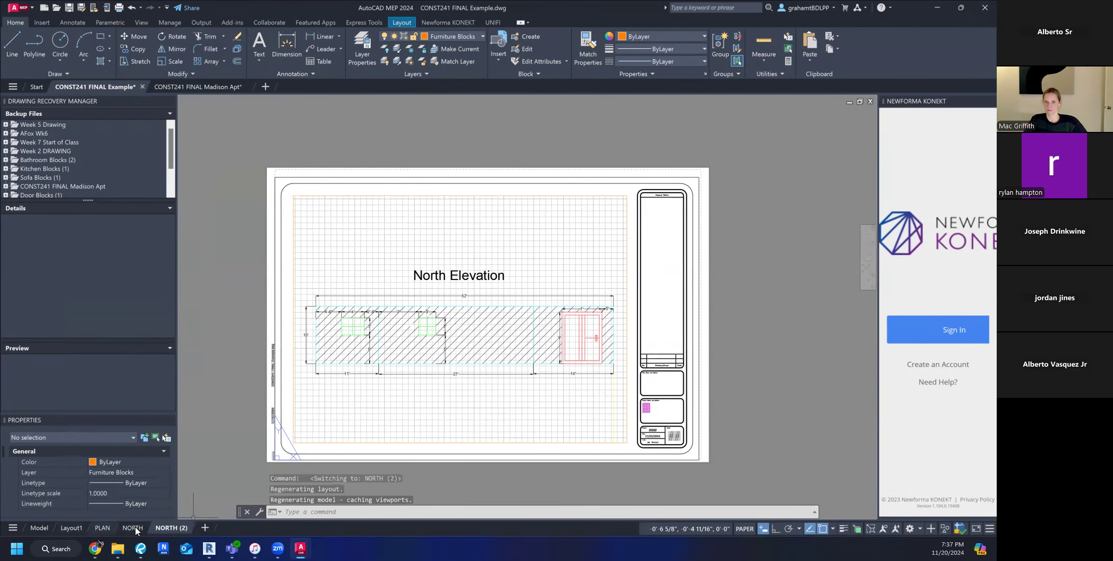
{"action": "mouse_move", "coordinate": [172, 525]}
{"action": "left_mouse_down"}
{"action": "mouse_move", "coordinate": [112, 526]}
{"action": "mouse_move", "coordinate": [183, 521]}
{"action": "mouse_move", "coordinate": [155, 524]}
{"action": "mouse_move", "coordinate": [171, 529]}
{"action": "left_mouse_up"}
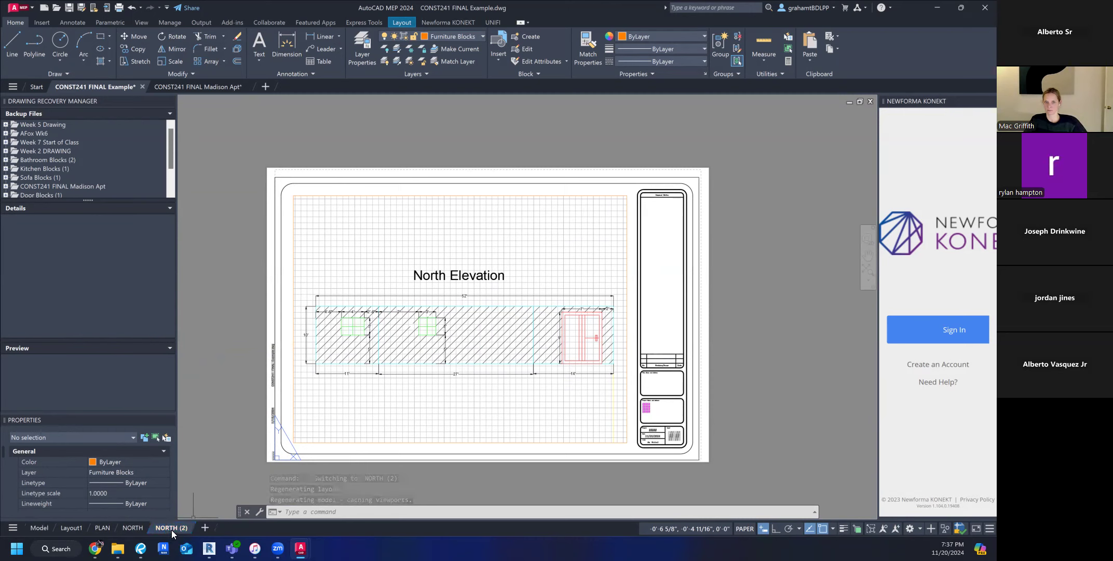
{"action": "right_click", "coordinate": [171, 525]}
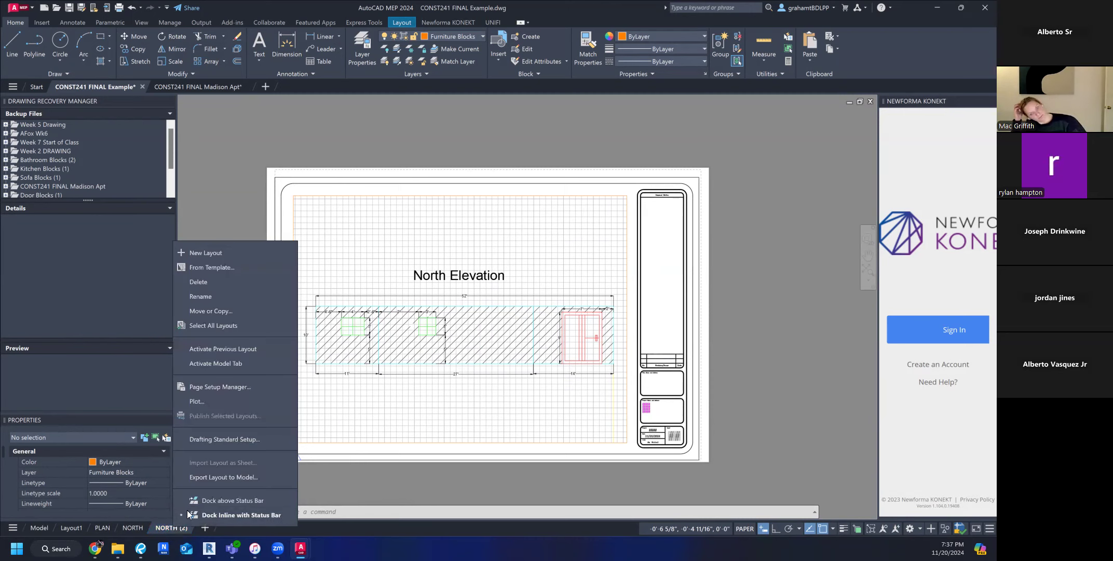
{"action": "left_click", "coordinate": [216, 296]}
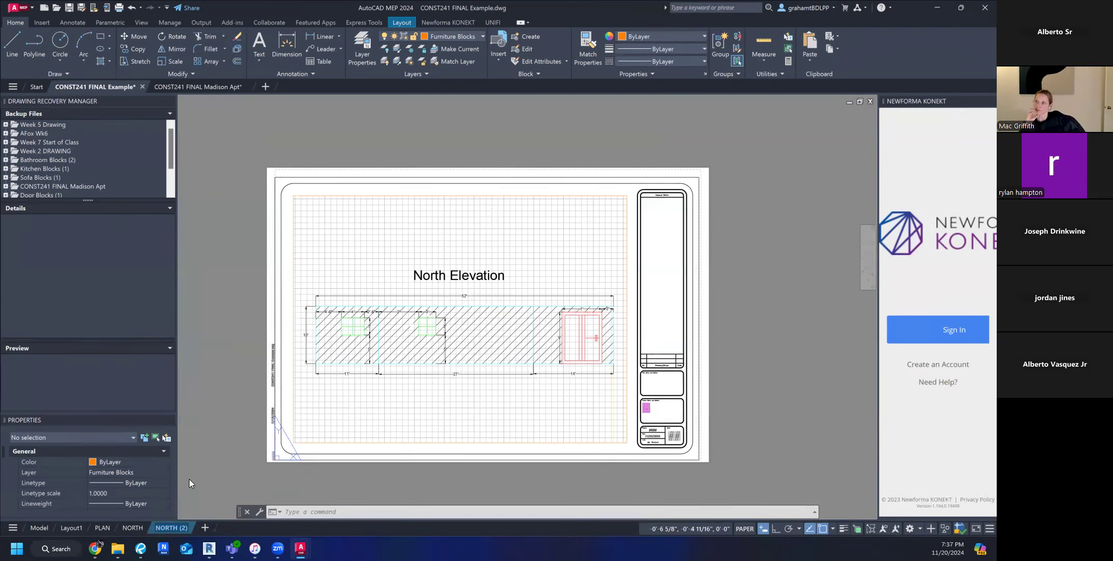
{"action": "left_click", "coordinate": [188, 478]}
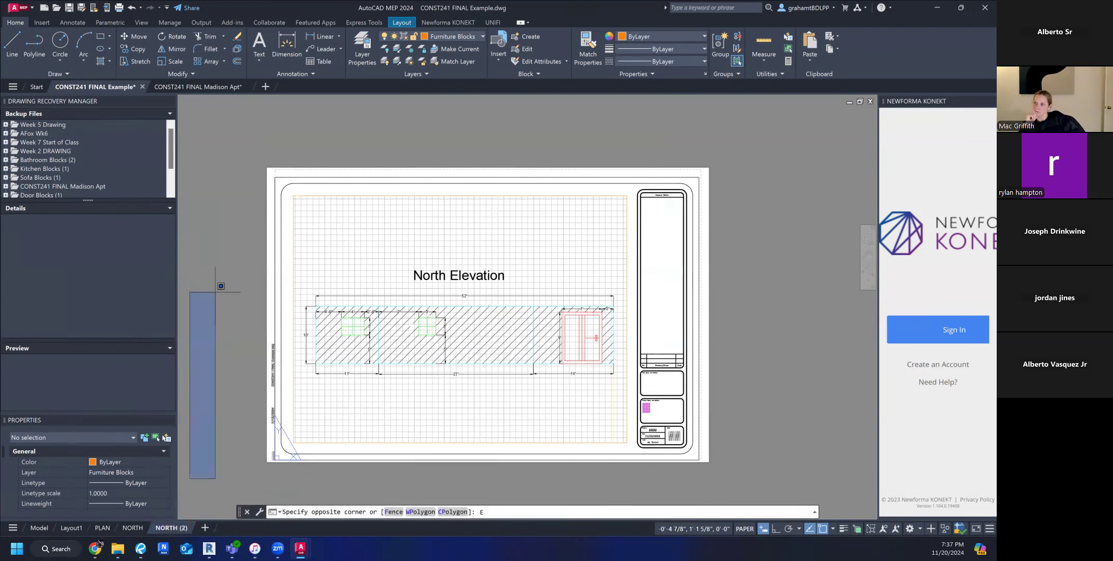
{"action": "key", "text": "Escape"}
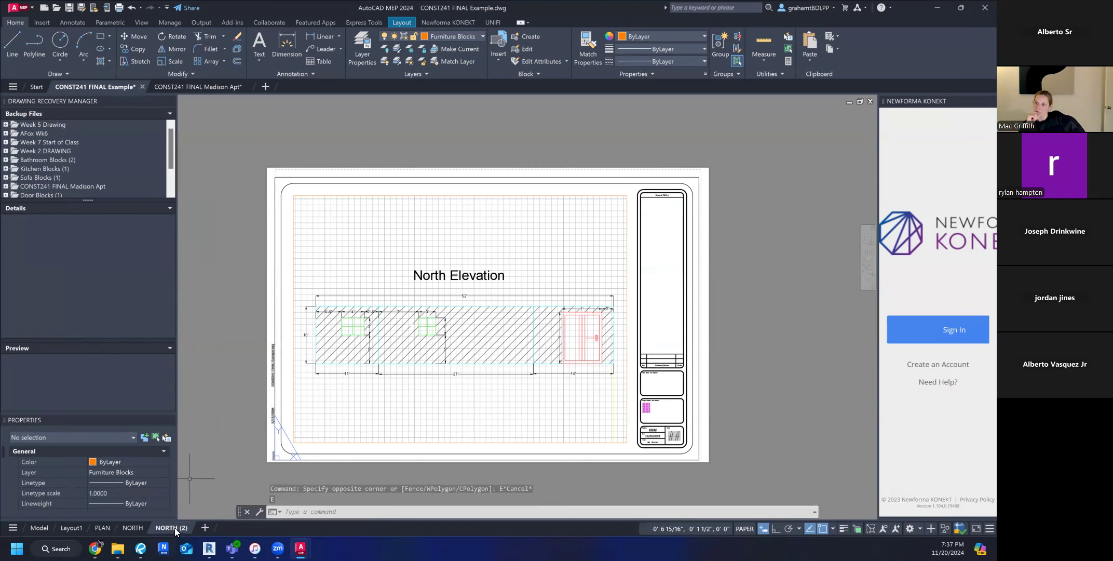
Rename the copied NORTH layout EAST.
{"action": "right_click", "coordinate": [174, 528]}
{"action": "left_click", "coordinate": [210, 298]}
{"action": "type", "text": "EAST"}
{"action": "key", "text": "Return"}
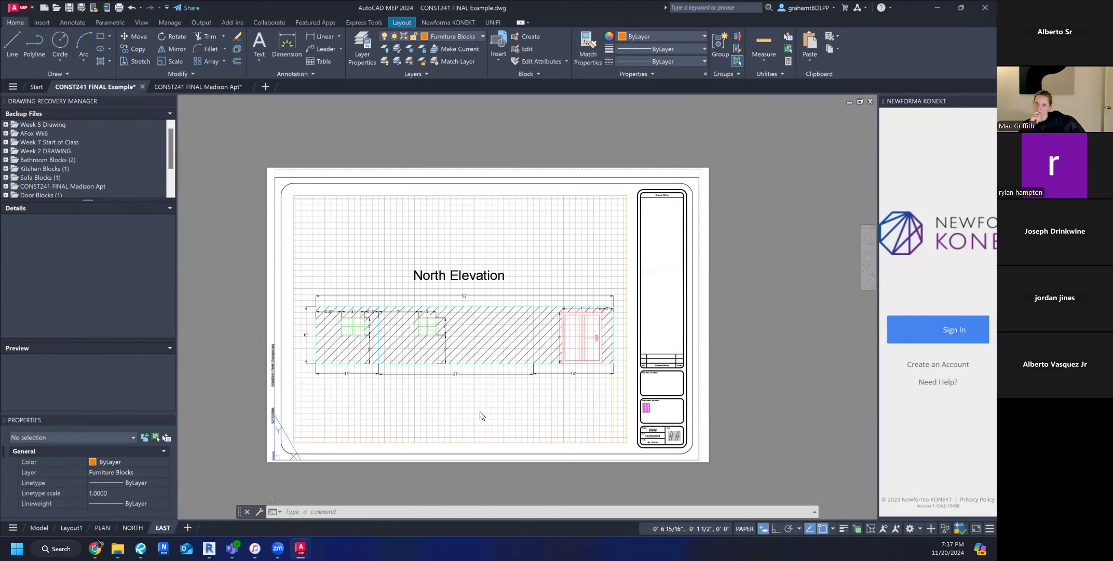
Activate model space inside the EAST layout's viewport and bring the East Elevation into its frame.
{"action": "double_click", "coordinate": [492, 404]}
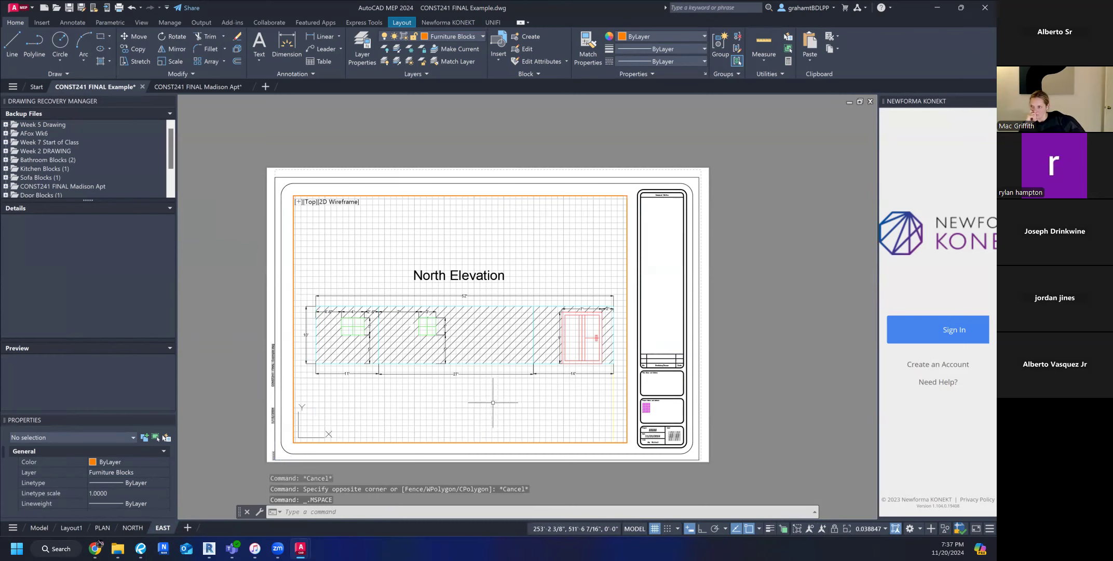
{"action": "scroll", "coordinate": [494, 404], "scroll_direction": "down", "scroll_amount": 4}
{"action": "middle_click_drag", "start_coordinate": [494, 405], "coordinate": [318, 259]}
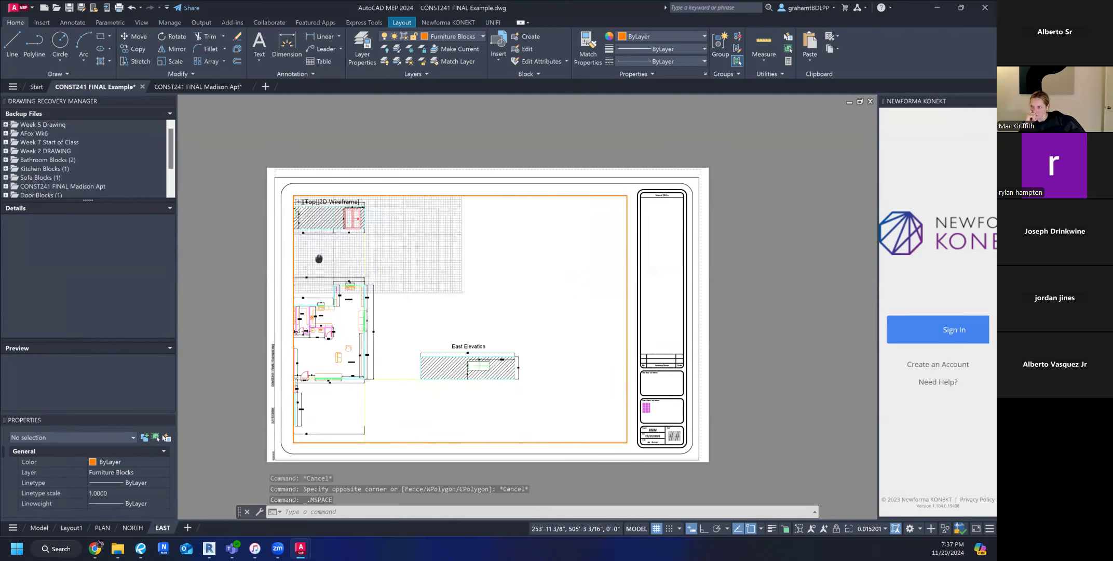
{"action": "scroll", "coordinate": [495, 370], "scroll_direction": "up", "scroll_amount": 2}
{"action": "scroll", "coordinate": [494, 404], "scroll_direction": "up", "scroll_amount": 2}
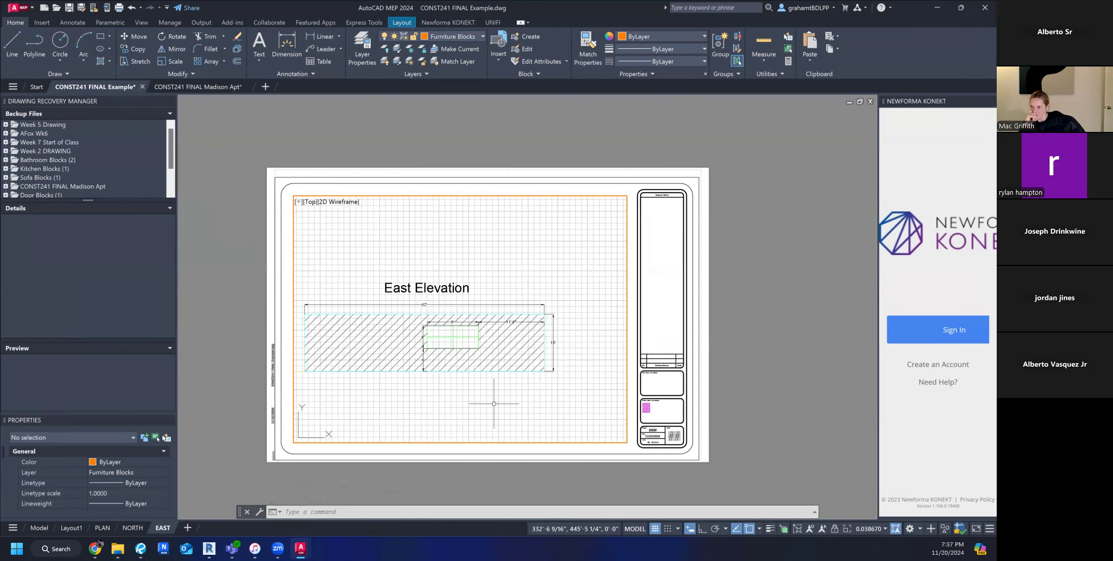
Frame the East Elevation with its title and dimensions in the viewport using Zoom Window.
{"action": "type", "text": "Z"}
{"action": "type", "text": "W"}
{"action": "key", "text": "Return"}
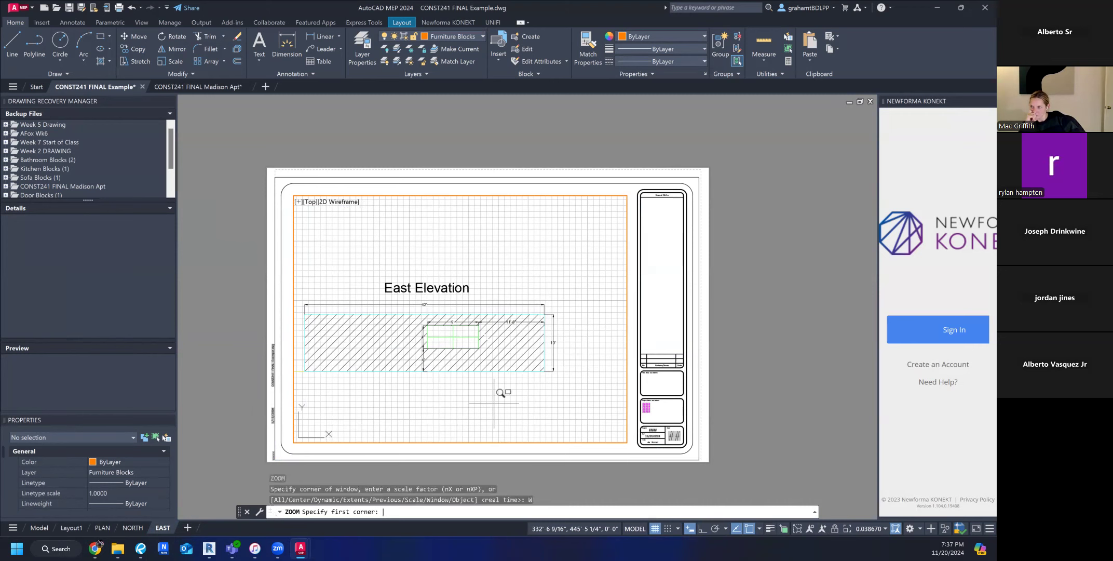
{"action": "left_click", "coordinate": [301, 274]}
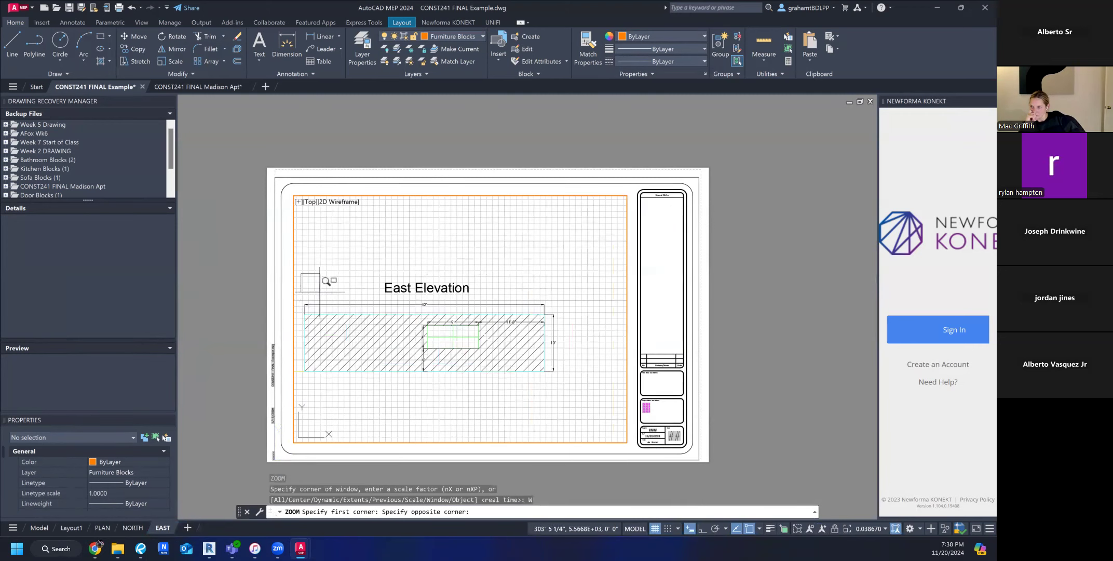
{"action": "left_click", "coordinate": [563, 382]}
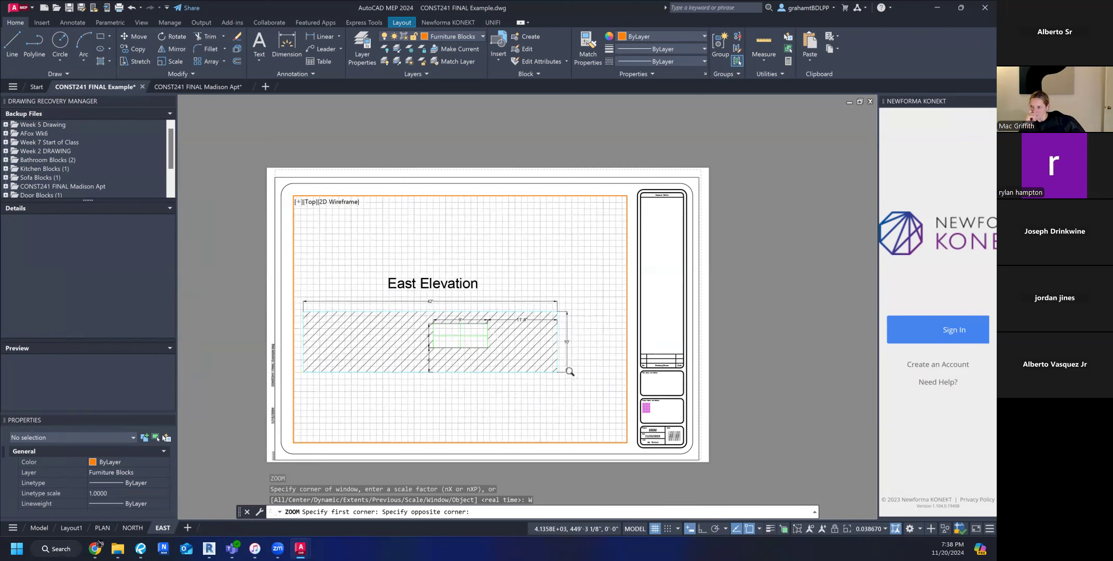
Leave the EAST layout's viewport and return to paper space.
{"action": "double_click", "coordinate": [756, 293]}
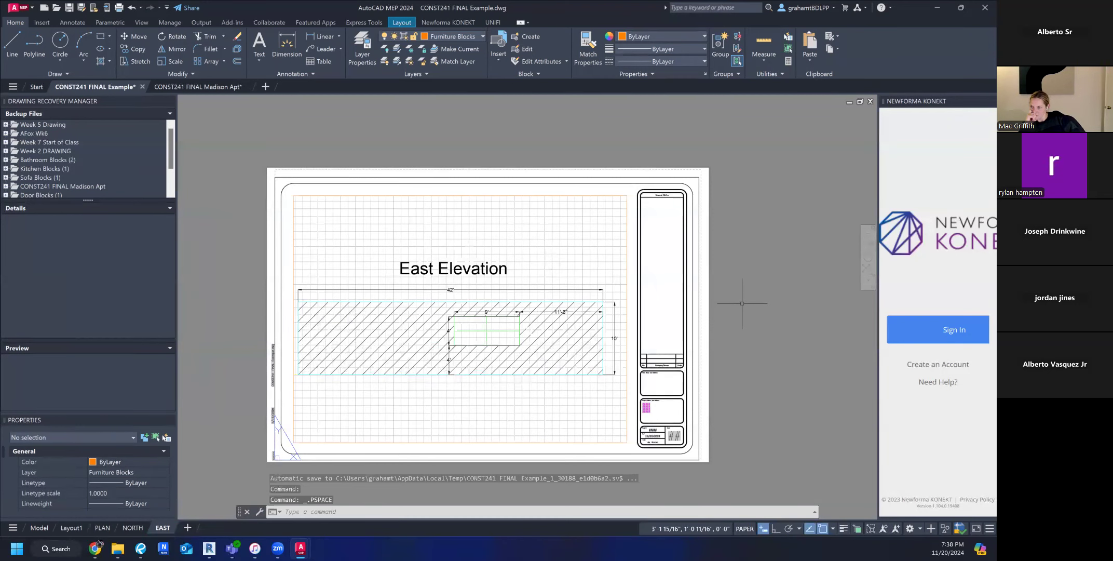
{"action": "key", "text": "Escape"}
{"action": "key", "text": "Escape"}
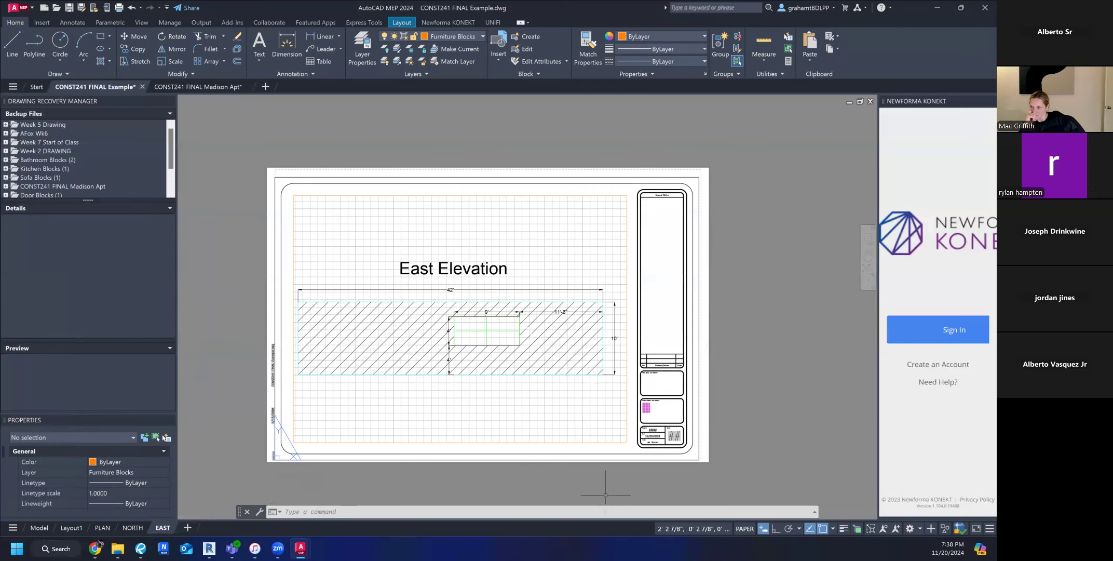
Examine the title block's project, date, scale and sheet fields and the framed East Elevation on the EAST sheet.
{"action": "scroll", "coordinate": [701, 367], "scroll_direction": "up", "scroll_amount": 10}
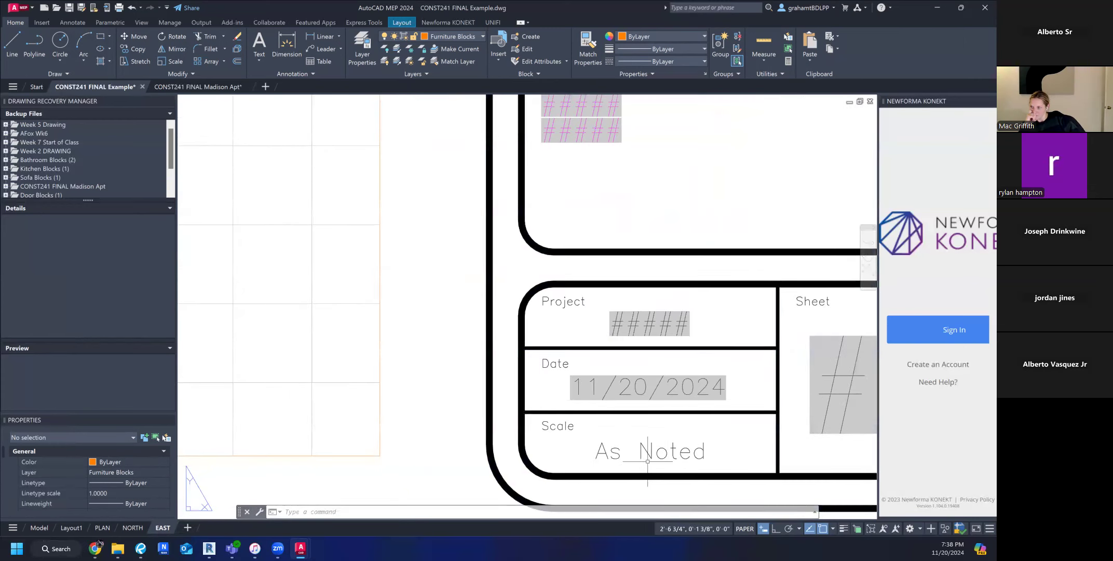
{"action": "scroll", "coordinate": [647, 461], "scroll_direction": "down", "scroll_amount": 5}
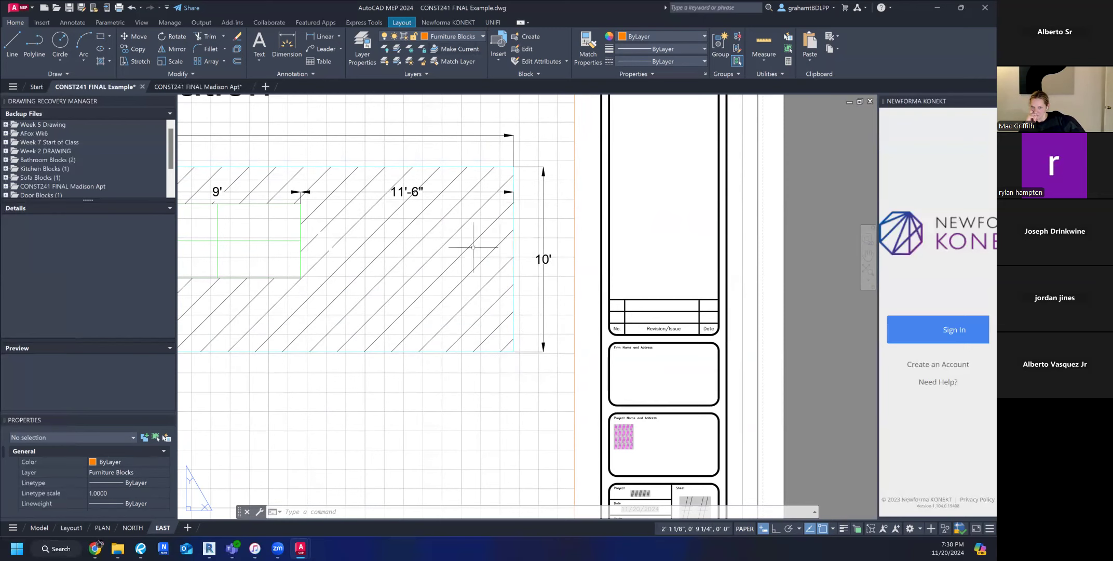
{"action": "scroll", "coordinate": [577, 353], "scroll_direction": "down", "scroll_amount": 2}
{"action": "scroll", "coordinate": [574, 361], "scroll_direction": "down", "scroll_amount": 2}
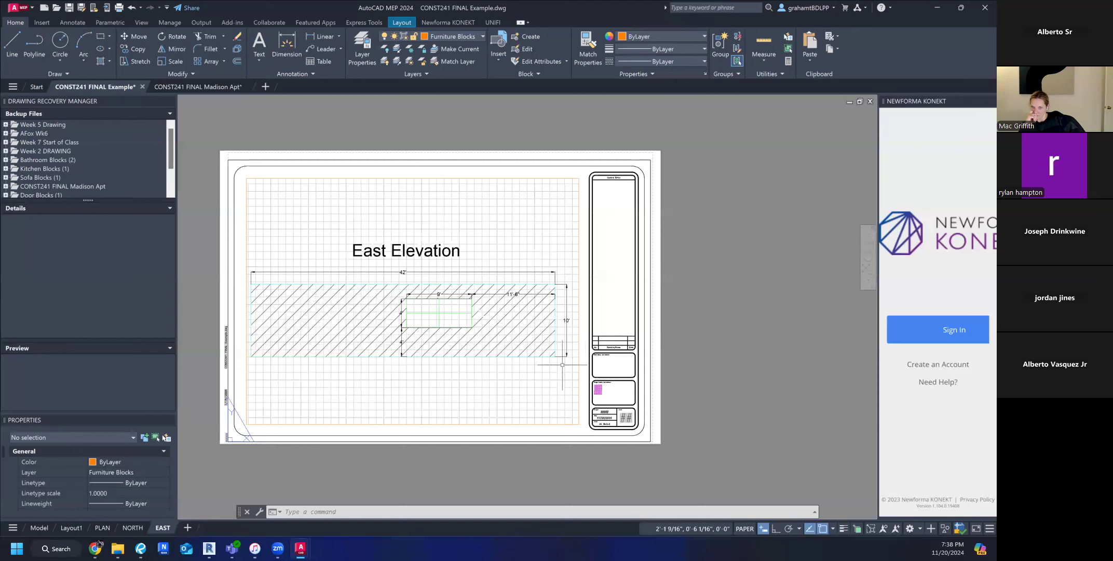
{"action": "middle_click_drag", "start_coordinate": [367, 368], "coordinate": [370, 368]}
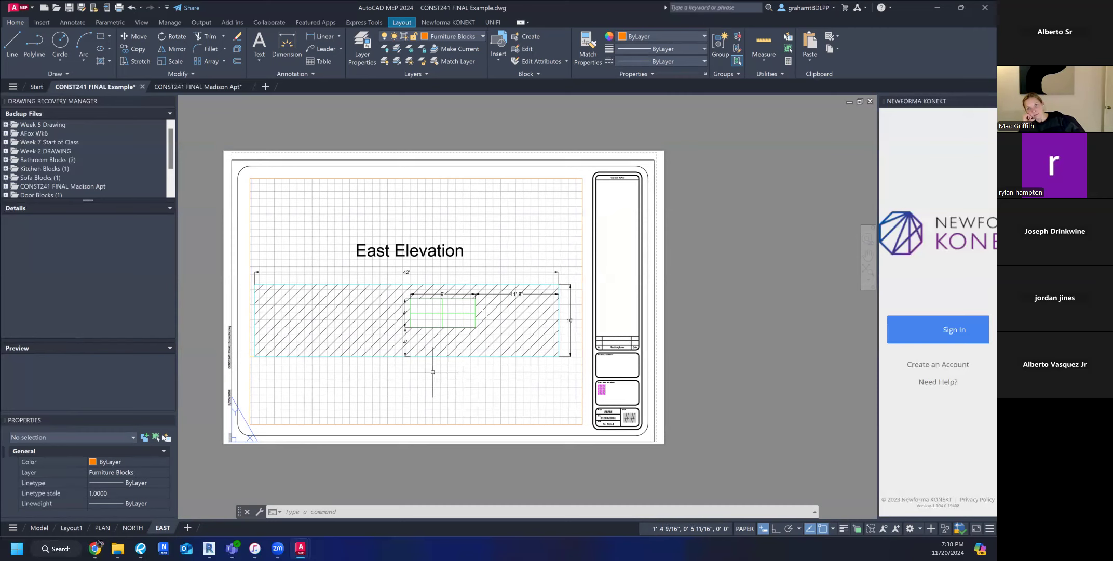
{"action": "scroll", "coordinate": [590, 218], "scroll_direction": "up", "scroll_amount": 2}
{"action": "scroll", "coordinate": [532, 328], "scroll_direction": "down", "scroll_amount": 3}
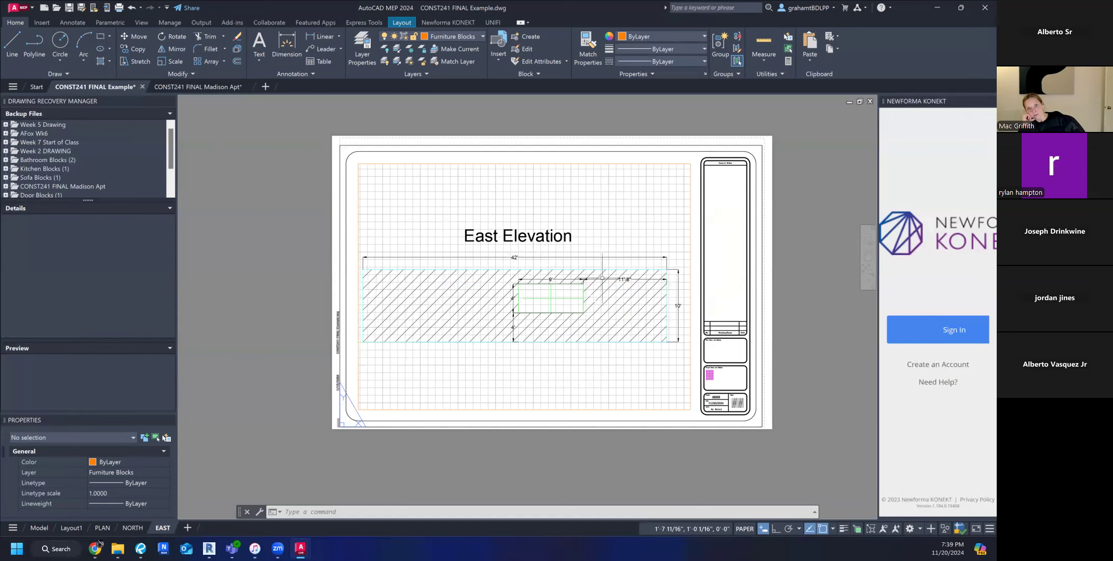
Zoom the drawing far out in model space inside the EAST viewport, and return to paper space.
{"action": "double_click", "coordinate": [633, 359]}
{"action": "scroll", "coordinate": [627, 363], "scroll_direction": "down", "scroll_amount": 5}
{"action": "scroll", "coordinate": [597, 340], "scroll_direction": "down", "scroll_amount": 6}
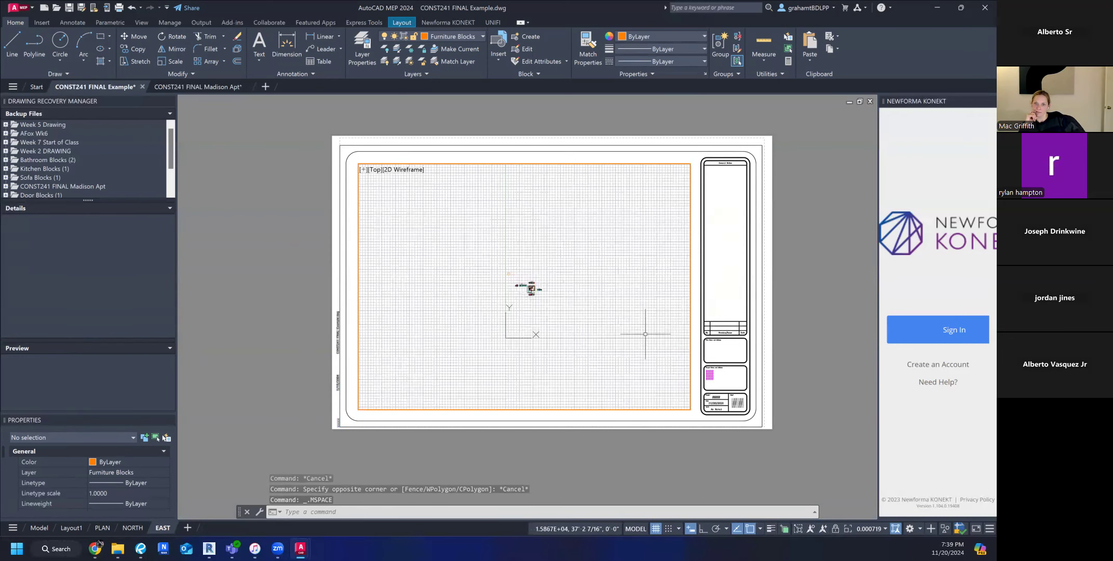
{"action": "double_click", "coordinate": [792, 277]}
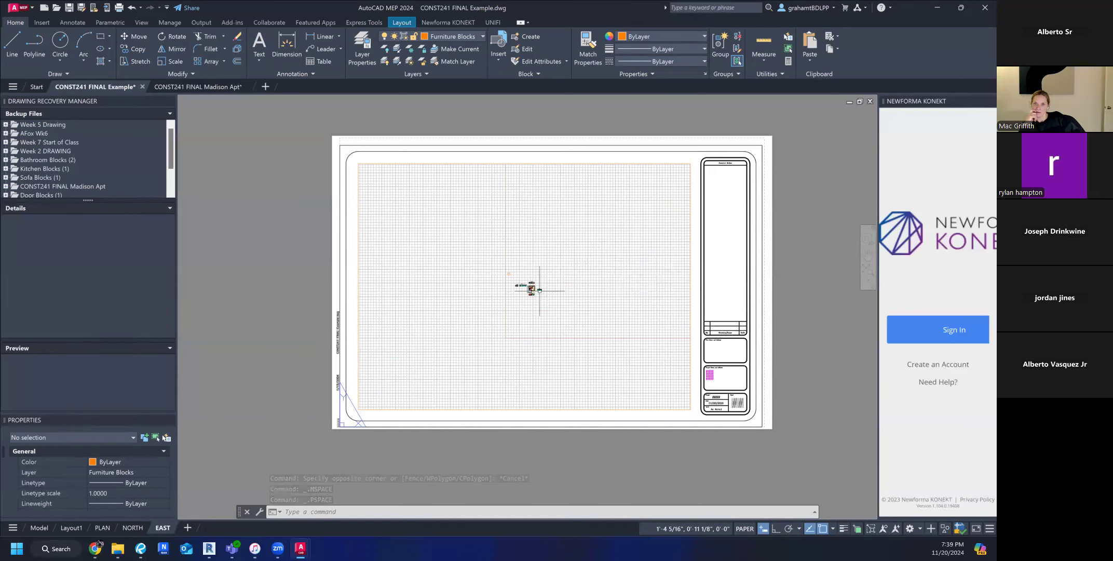
{"action": "scroll", "coordinate": [537, 289], "scroll_direction": "up", "scroll_amount": 6}
{"action": "scroll", "coordinate": [539, 291], "scroll_direction": "down", "scroll_amount": 6}
{"action": "left_click", "coordinate": [746, 268]}
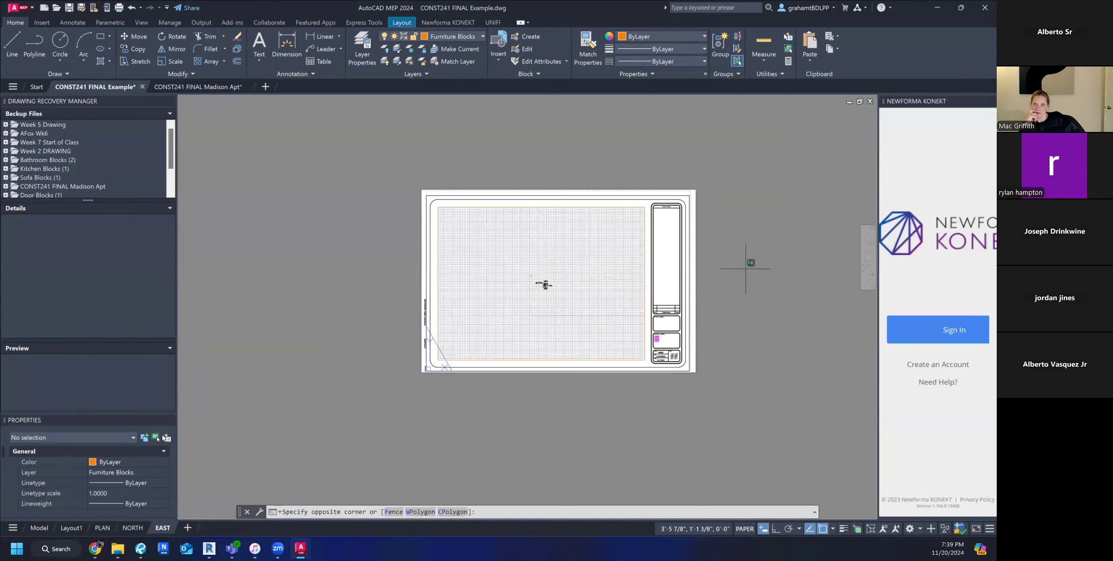
{"action": "left_click", "coordinate": [763, 265]}
{"action": "scroll", "coordinate": [576, 284], "scroll_direction": "up", "scroll_amount": 2}
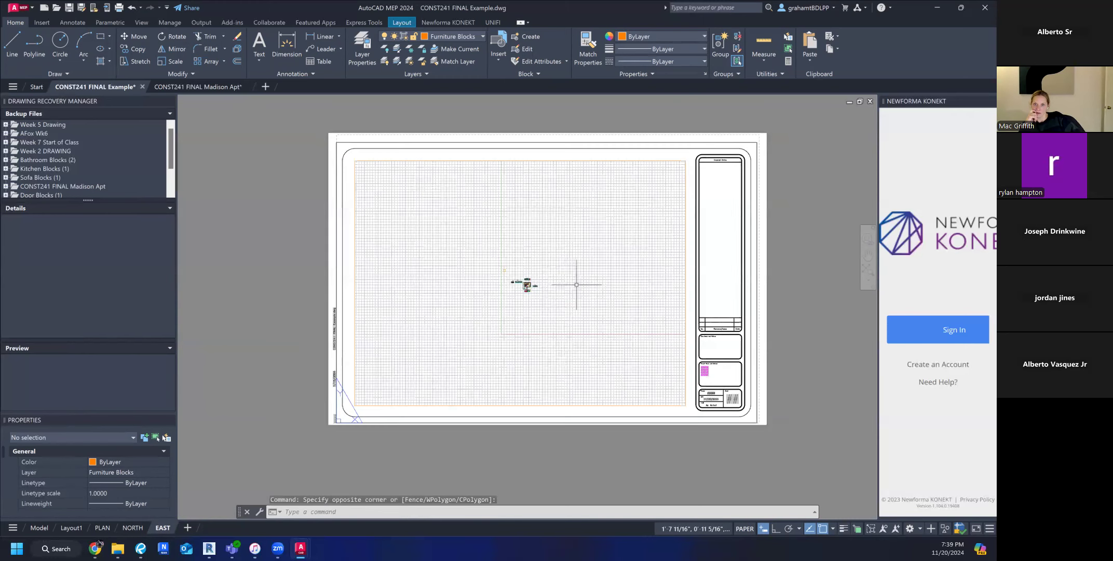
Reframe the East Elevation near the middle of the EAST viewport in model space, and return to paper space.
{"action": "double_click", "coordinate": [549, 288]}
{"action": "scroll", "coordinate": [548, 289], "scroll_direction": "up", "scroll_amount": 8}
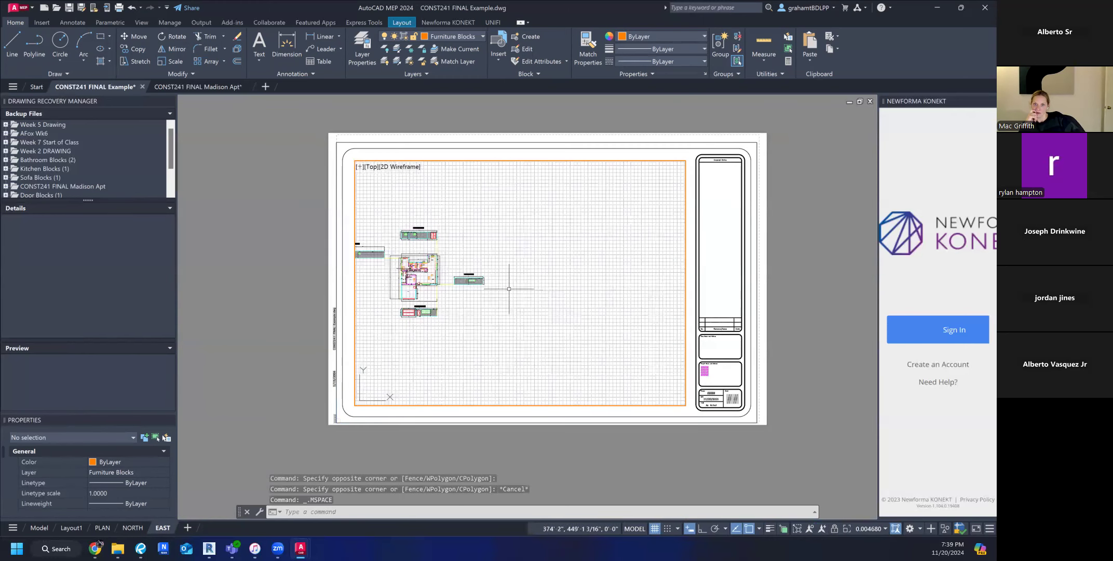
{"action": "scroll", "coordinate": [450, 282], "scroll_direction": "up", "scroll_amount": 8}
{"action": "scroll", "coordinate": [550, 257], "scroll_direction": "up", "scroll_amount": 4}
{"action": "middle_click_drag", "start_coordinate": [573, 258], "coordinate": [516, 269]}
{"action": "scroll", "coordinate": [506, 259], "scroll_direction": "down", "scroll_amount": 4}
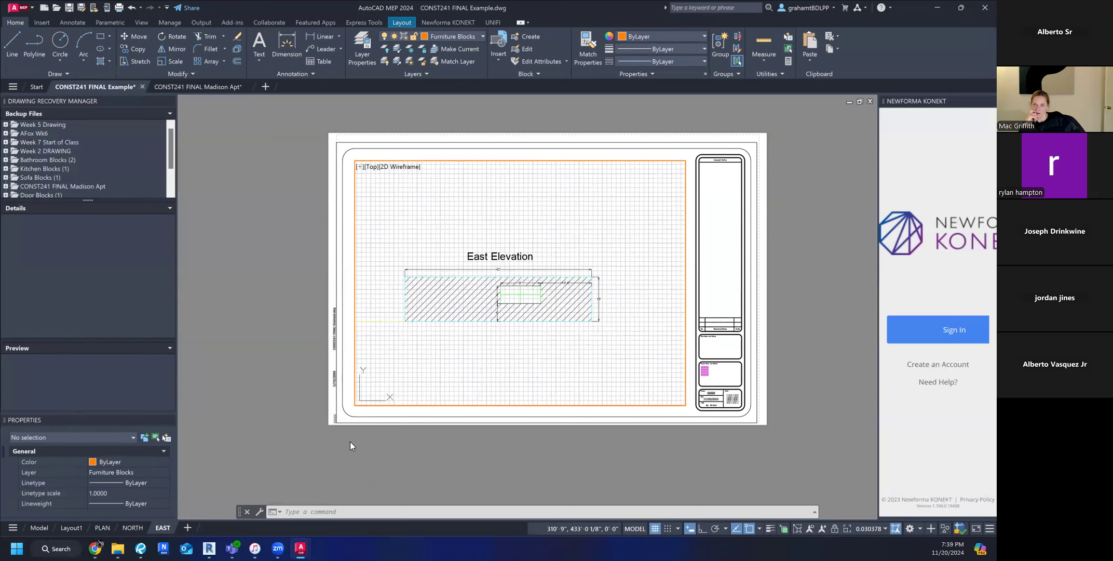
{"action": "double_click", "coordinate": [501, 446]}
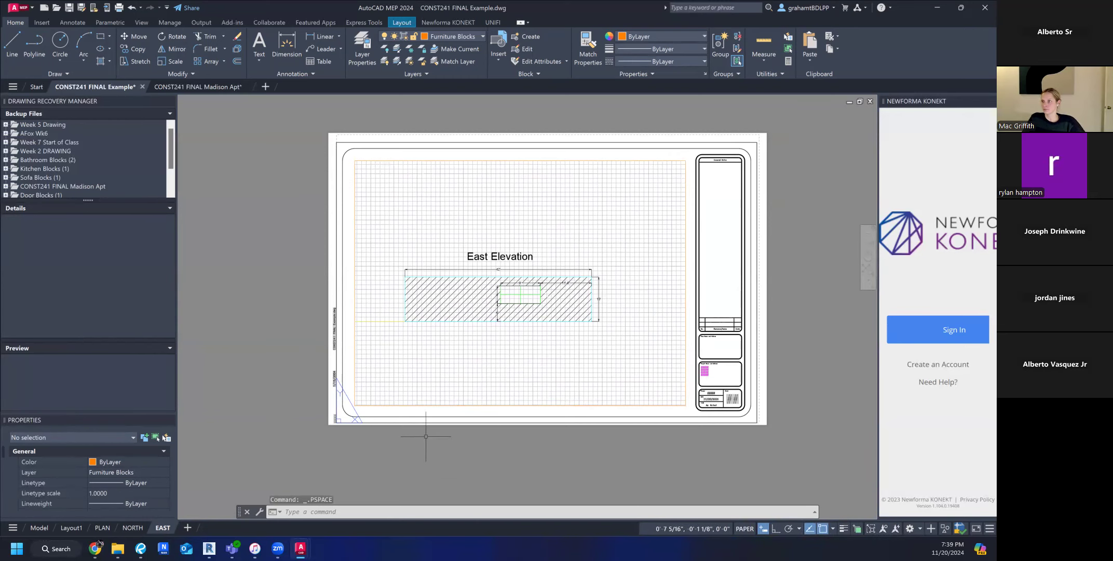
Check the PLAN layout and open the NORTH layout.
{"action": "scroll", "coordinate": [426, 436], "scroll_direction": "down", "scroll_amount": 2}
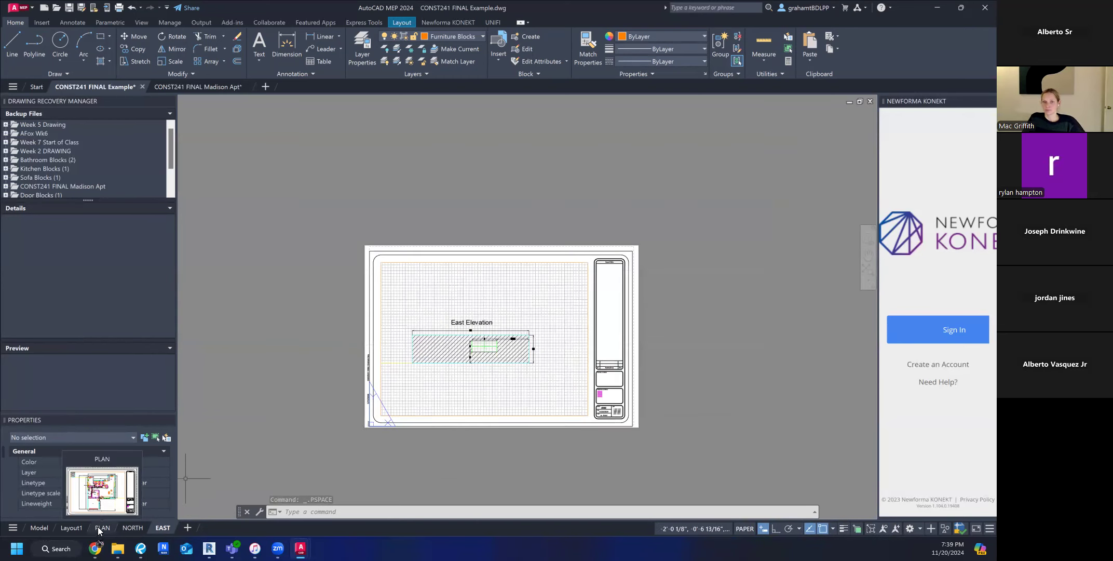
{"action": "left_click", "coordinate": [98, 526]}
{"action": "mouse_move", "coordinate": [134, 527]}
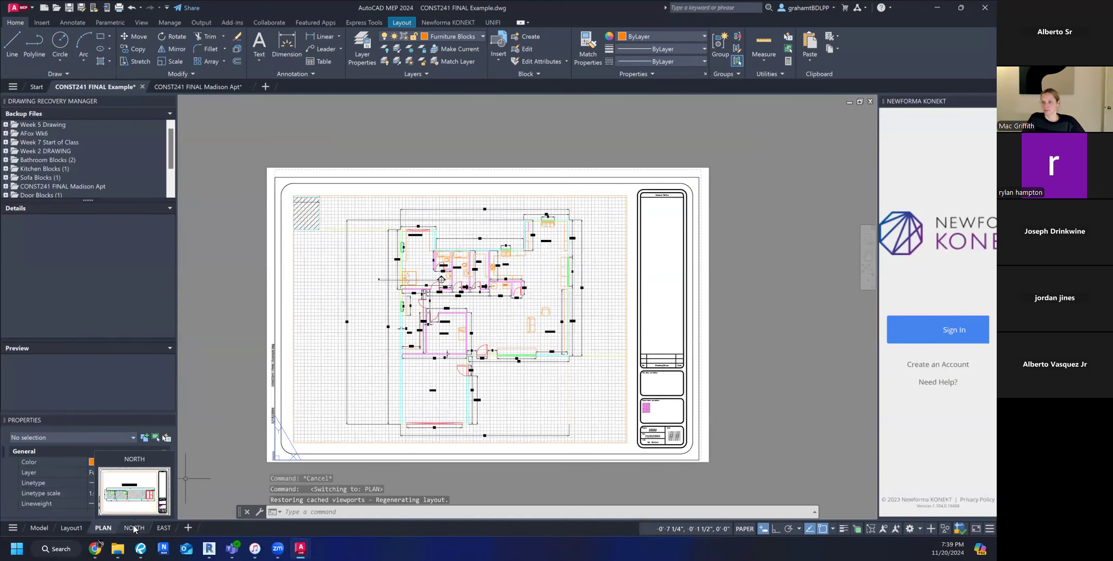
{"action": "left_click", "coordinate": [134, 528]}
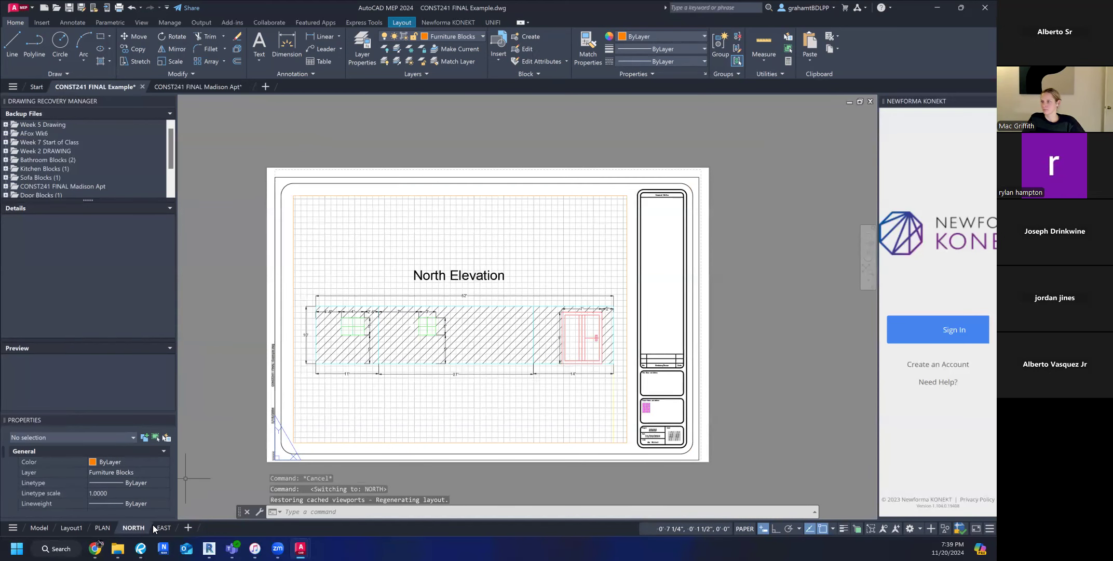
{"action": "mouse_move", "coordinate": [164, 525]}
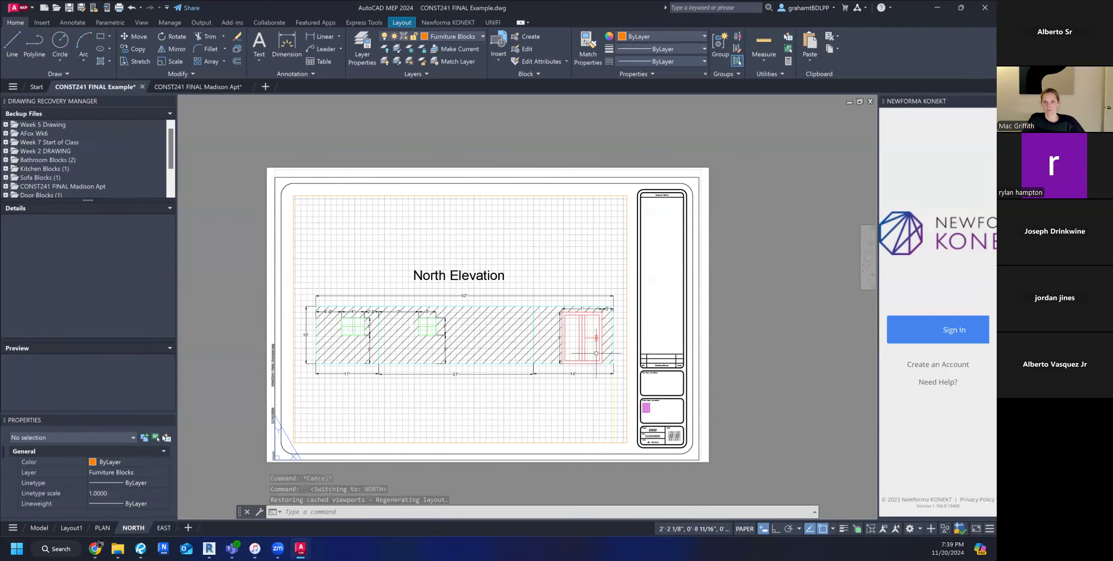
Try to erase the sheet number placeholder in the NORTH sheet's title block, and undo the erase.
{"action": "scroll", "coordinate": [675, 439], "scroll_direction": "up", "scroll_amount": 5}
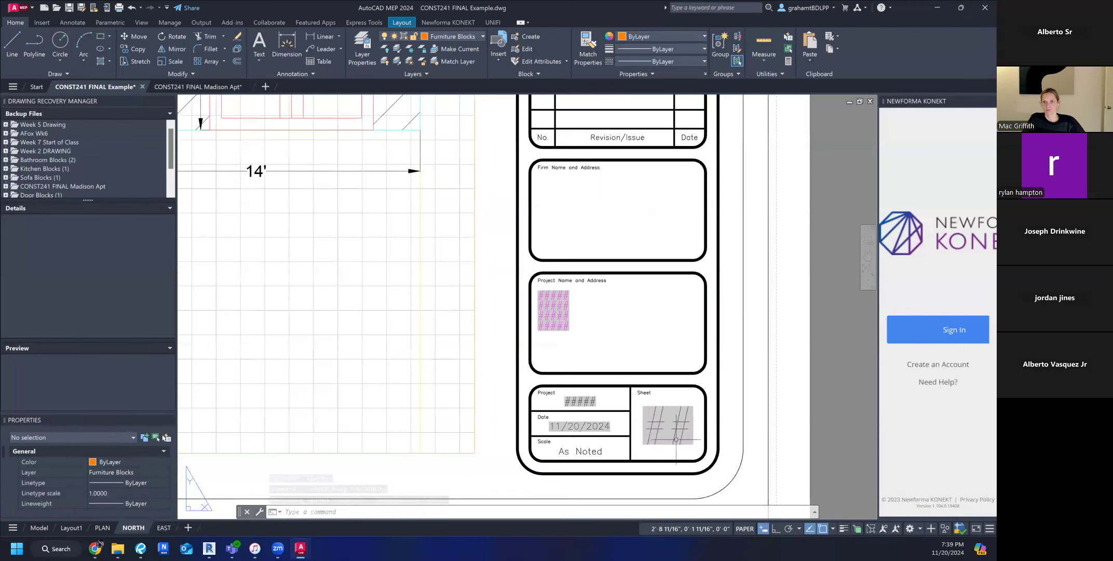
{"action": "left_click", "coordinate": [651, 425]}
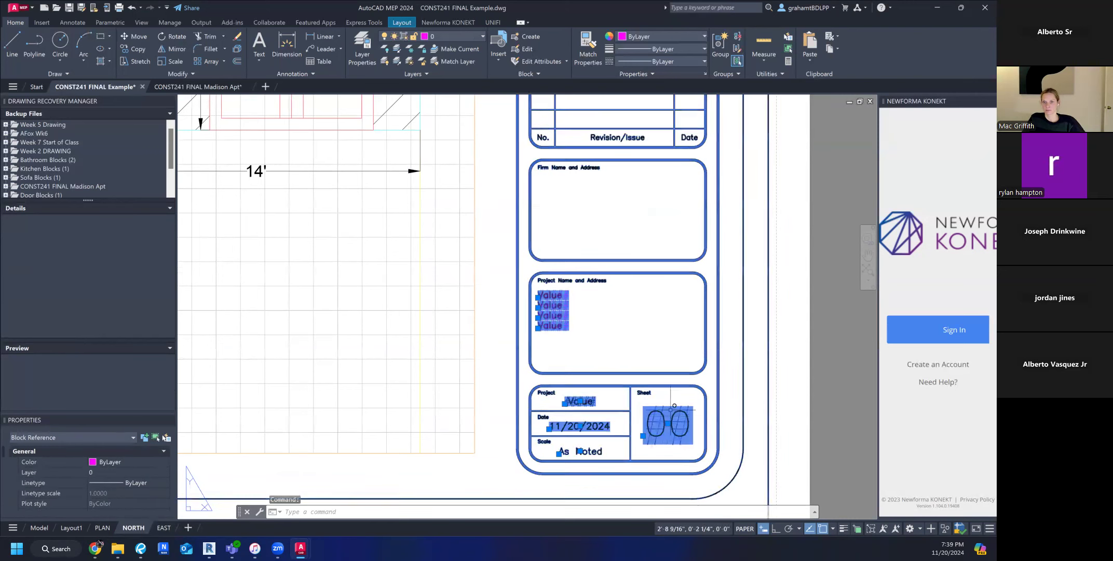
{"action": "left_click", "coordinate": [679, 394]}
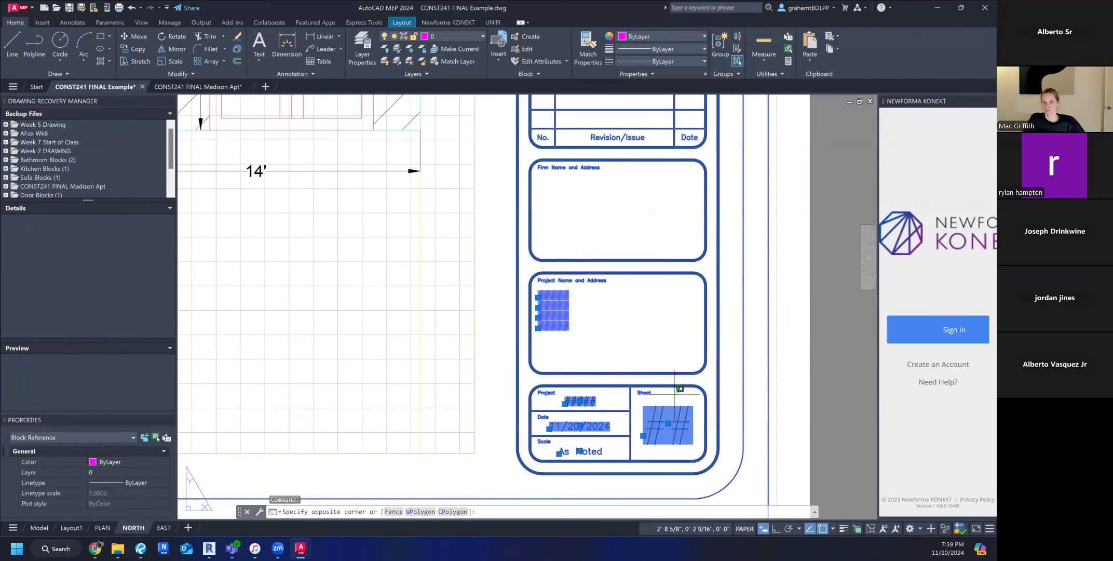
{"action": "key", "text": "Escape"}
{"action": "key", "text": "Escape"}
{"action": "key", "text": "Escape"}
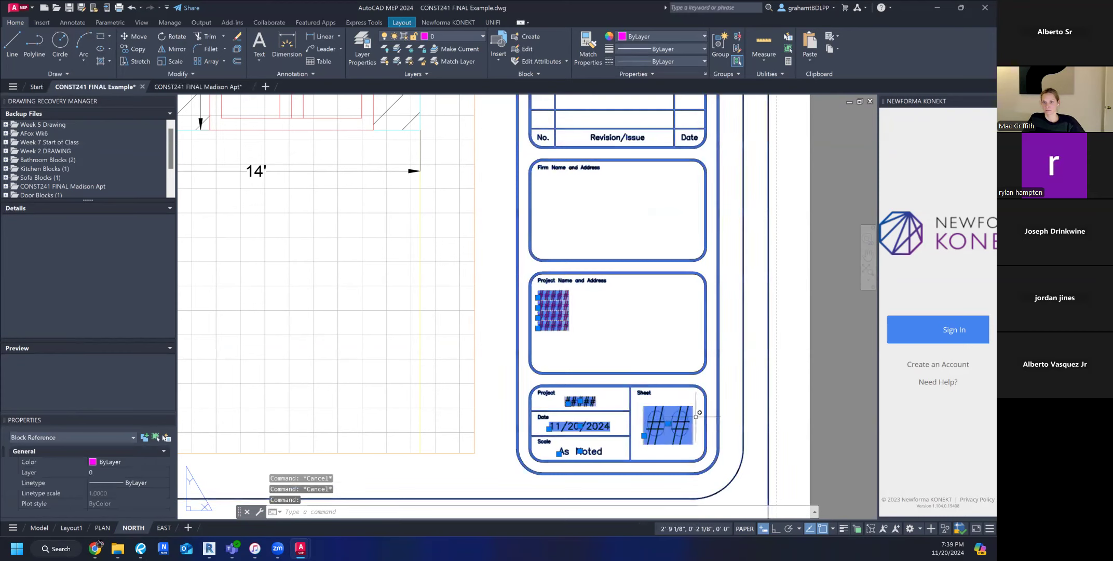
{"action": "key", "text": "Delete"}
{"action": "left_click", "coordinate": [683, 417]}
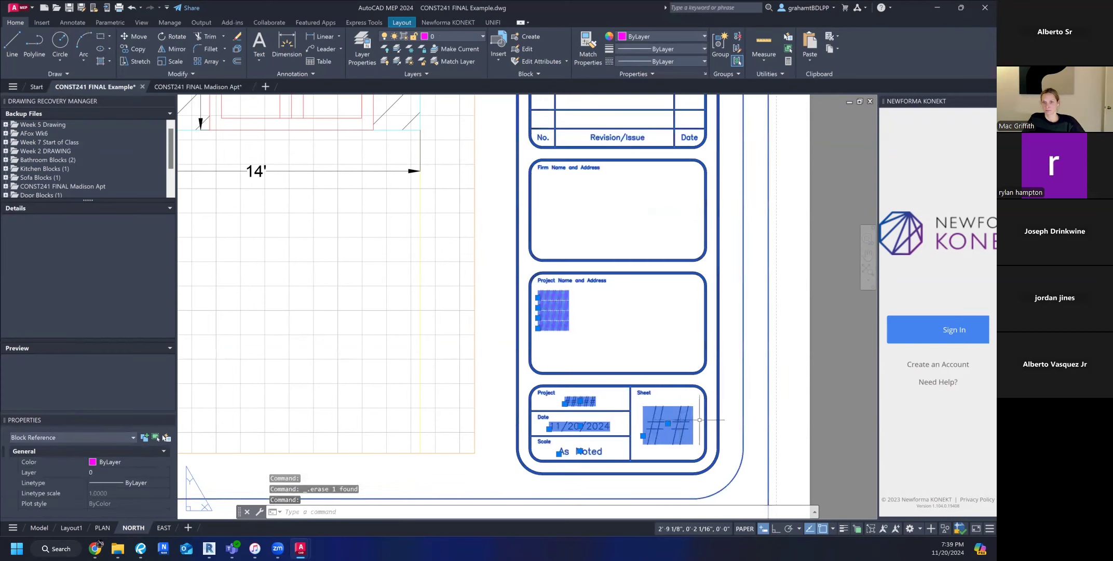
{"action": "key", "text": "Delete"}
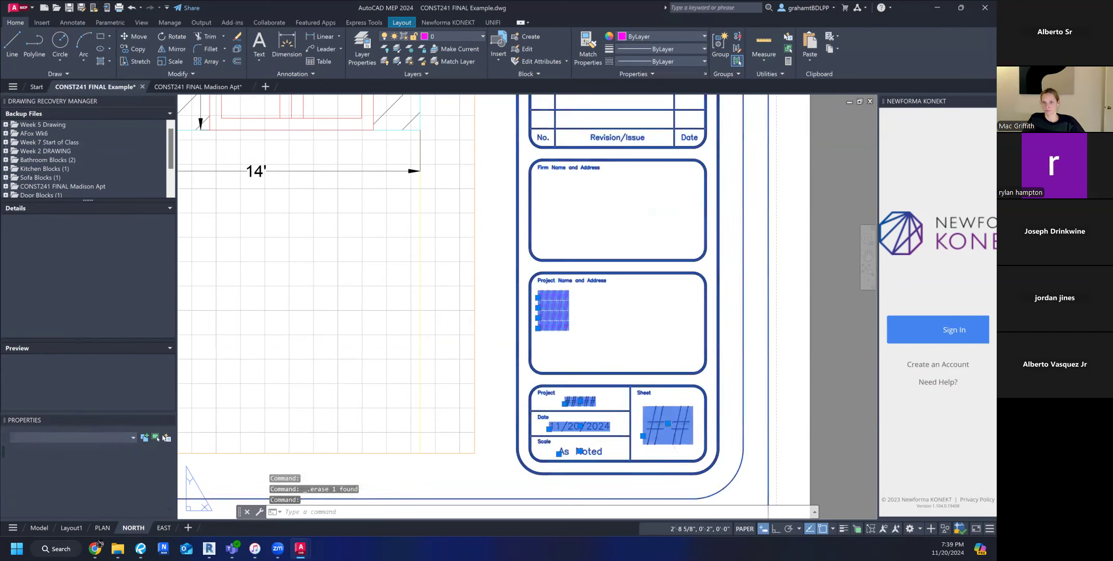
{"action": "key", "text": "ctrl+z"}
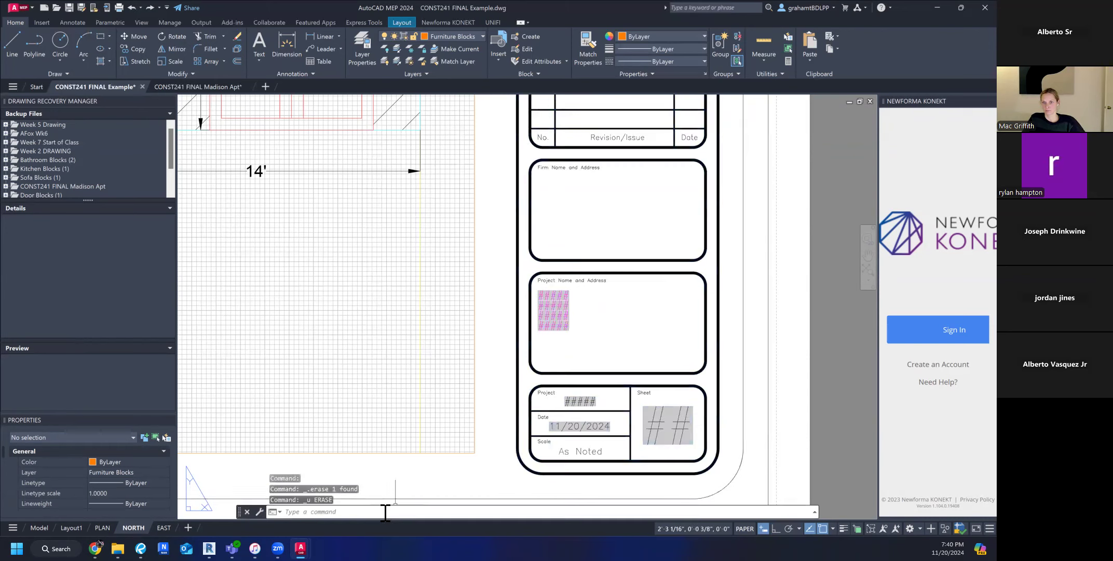
Set the SHEETNO attribute of the NORTH sheet's title block to 1 in the Enhanced Attribute Editor.
{"action": "left_click", "coordinate": [678, 422]}
{"action": "right_click", "coordinate": [660, 426]}
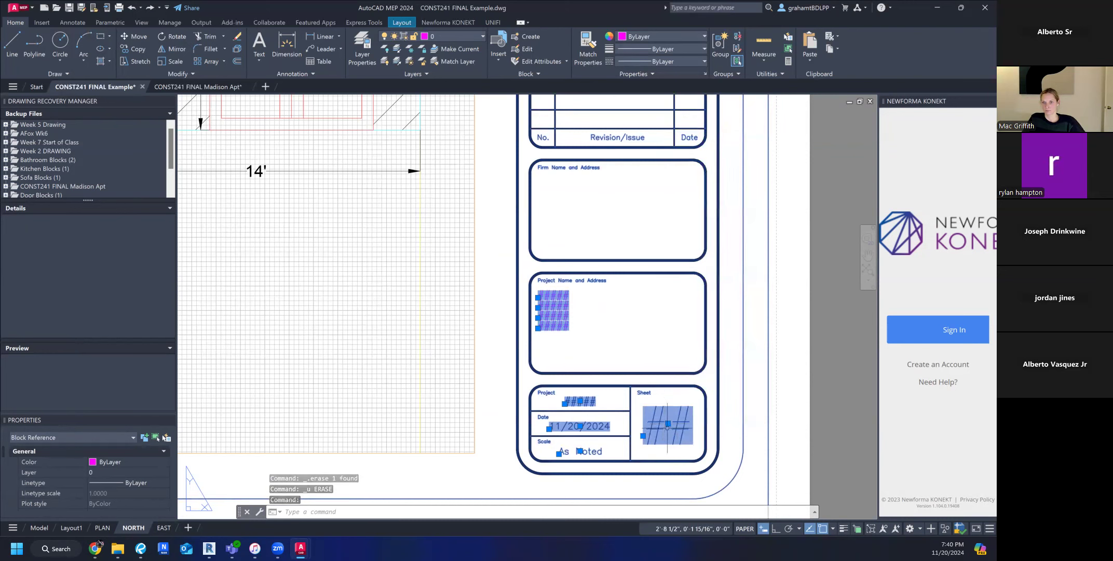
{"action": "left_click", "coordinate": [667, 423]}
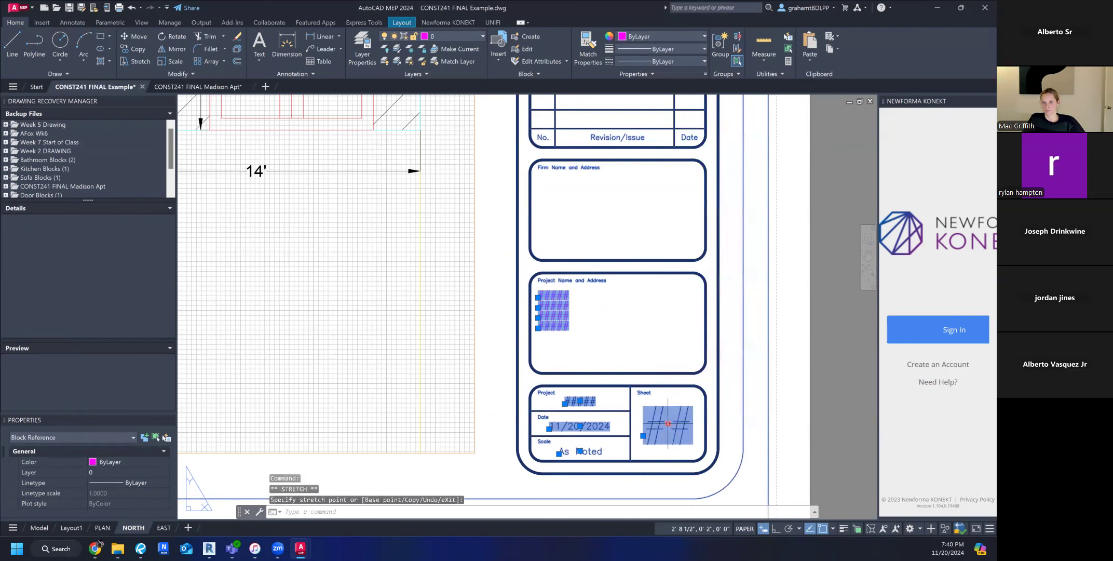
{"action": "left_click", "coordinate": [657, 421]}
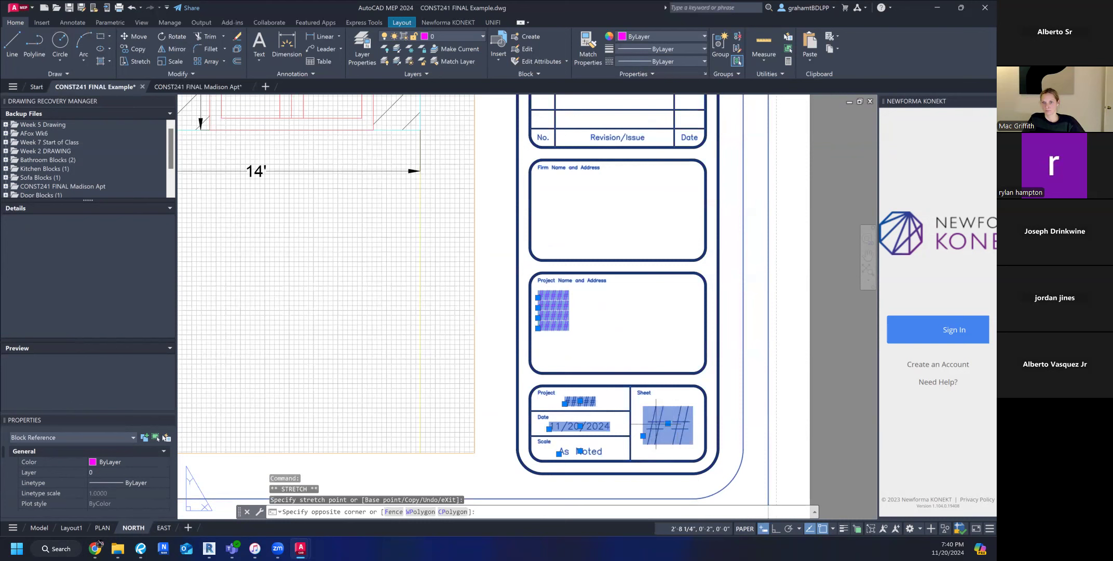
{"action": "double_click", "coordinate": [656, 421]}
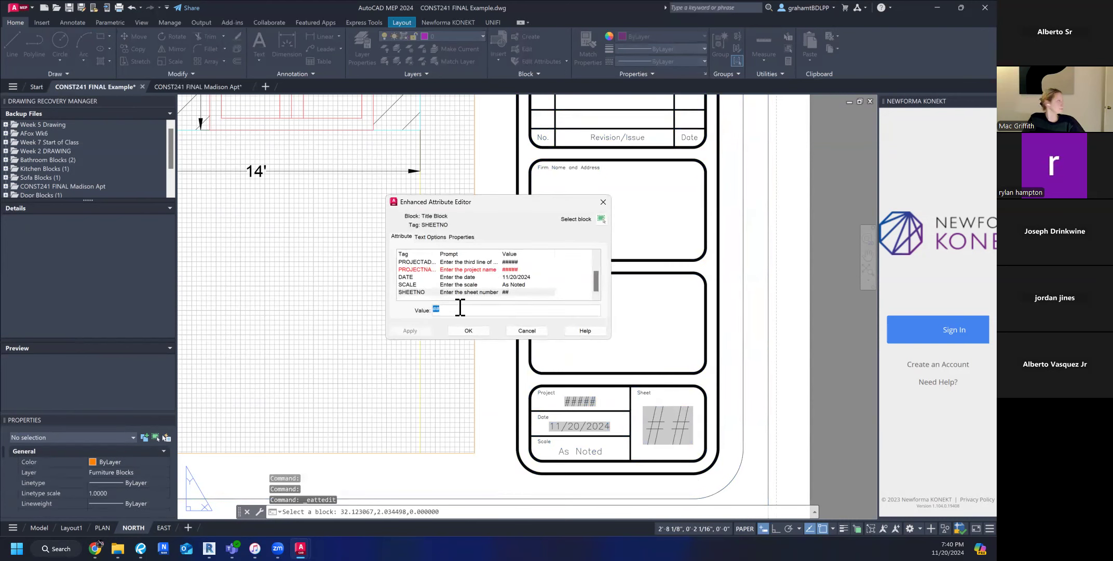
{"action": "type", "text": "1"}
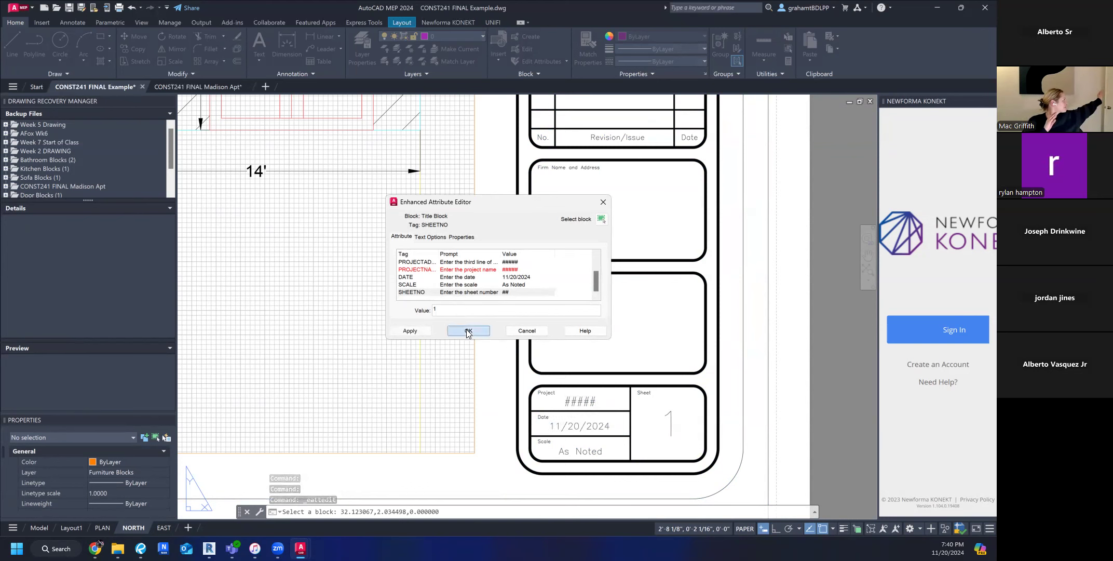
{"action": "left_click", "coordinate": [466, 331]}
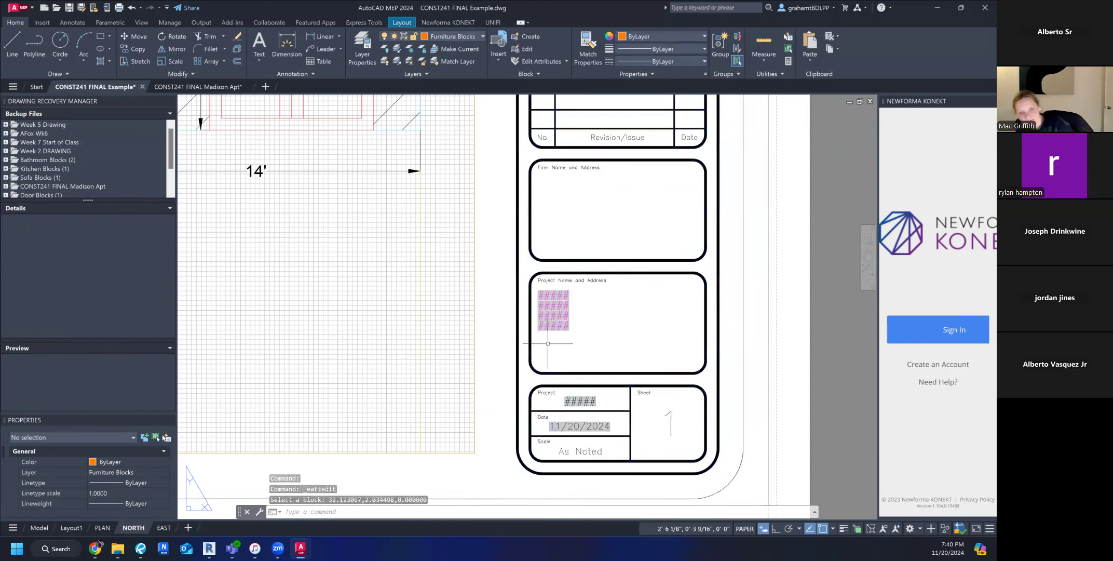
Clear the title block selection on the NORTH sheet and open the PLAN layout.
{"action": "scroll", "coordinate": [512, 395], "scroll_direction": "down", "scroll_amount": 2}
{"action": "left_click", "coordinate": [575, 381]}
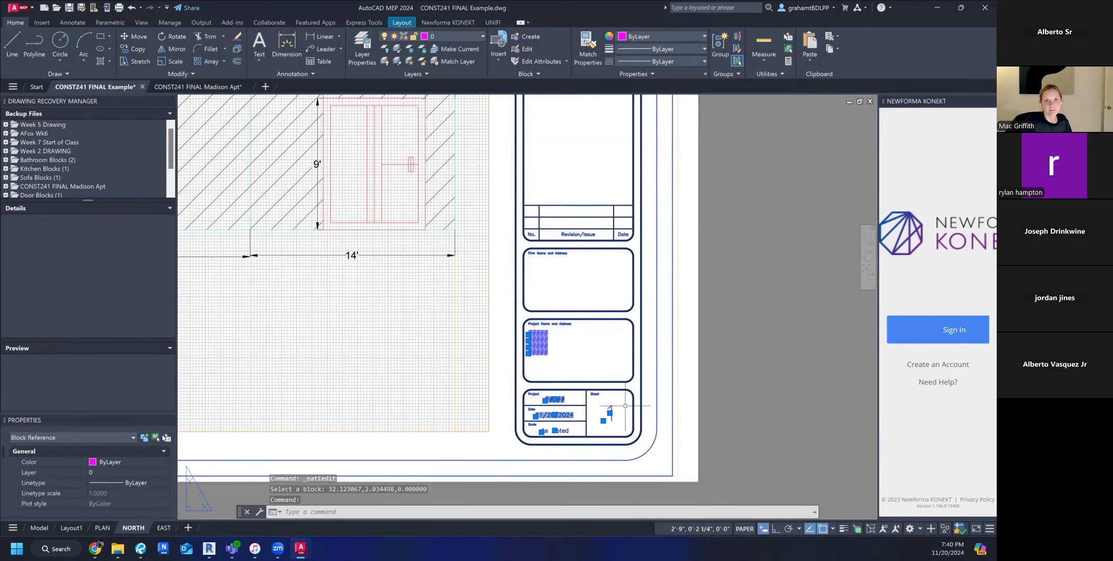
{"action": "scroll", "coordinate": [679, 393], "scroll_direction": "down", "scroll_amount": 2}
{"action": "left_click", "coordinate": [714, 405]}
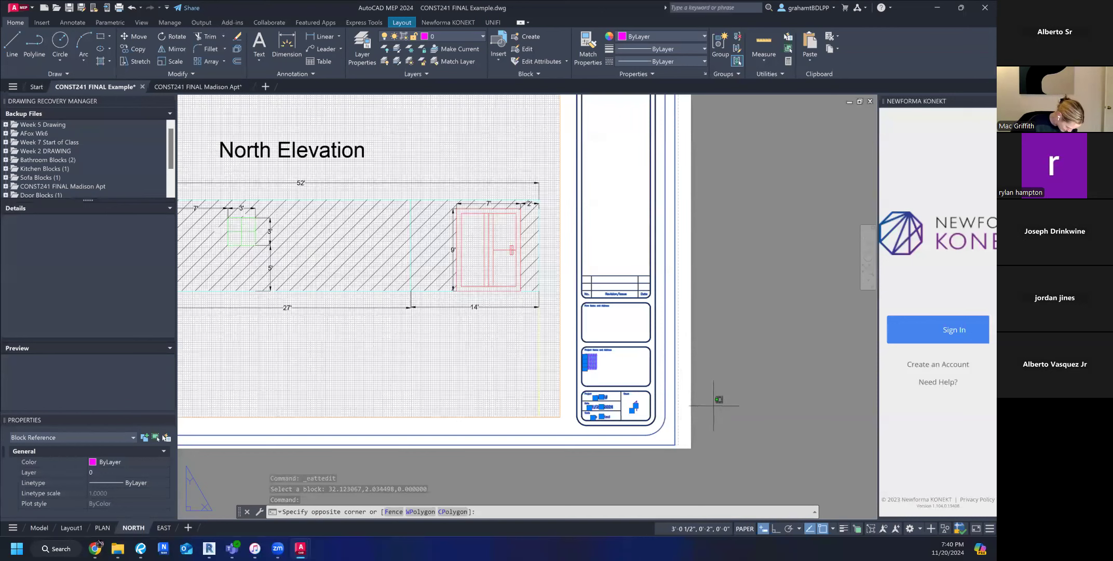
{"action": "key", "text": "Escape"}
{"action": "key", "text": "Escape"}
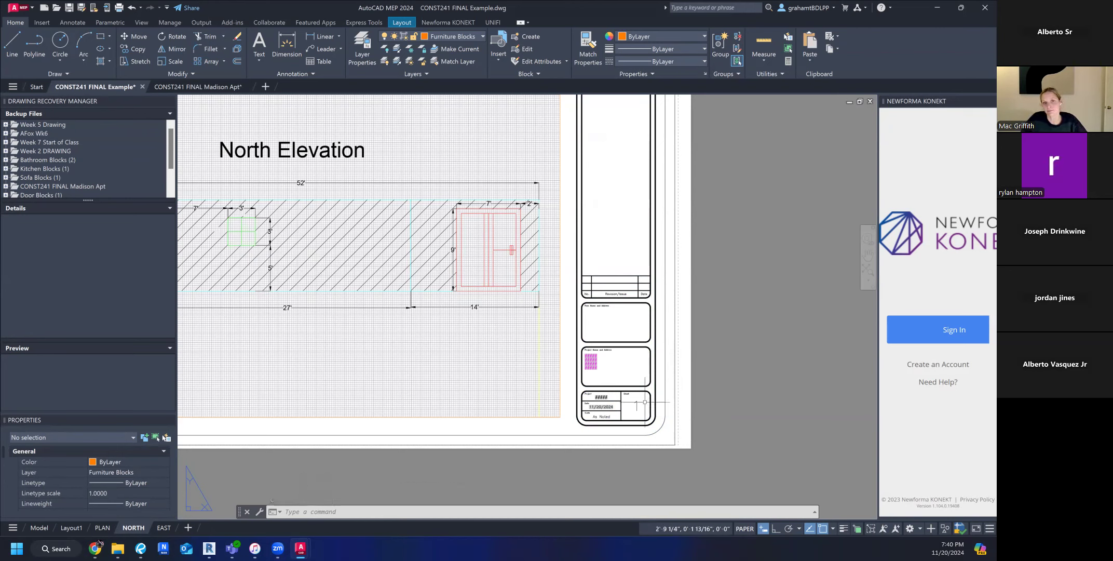
{"action": "left_click", "coordinate": [102, 527]}
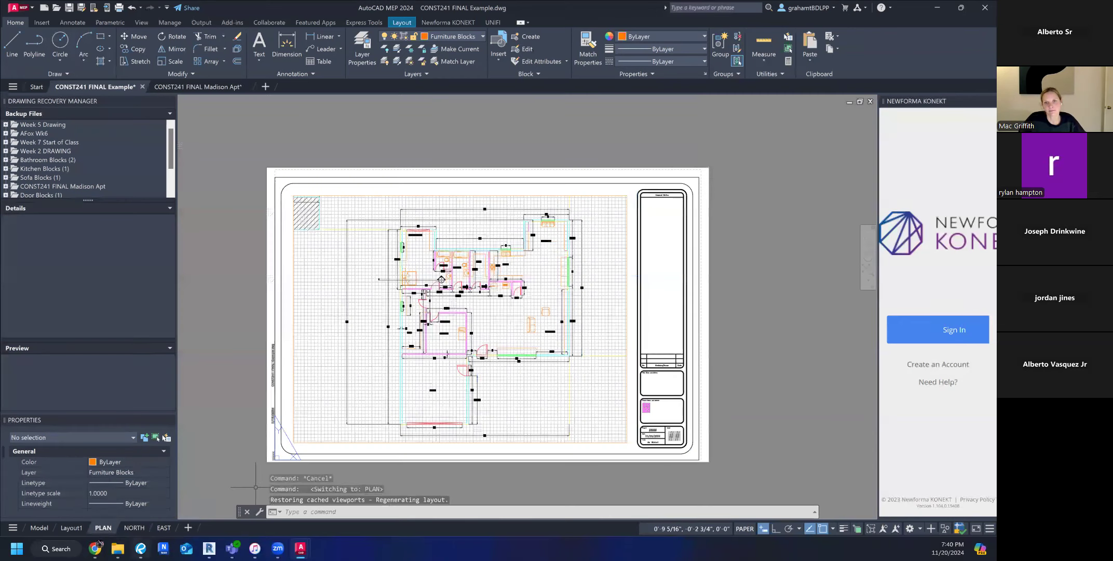
Erase the stray object covering the sheet number in the title block on both the PLAN and EAST sheets.
{"action": "left_click", "coordinate": [678, 424]}
{"action": "key", "text": "Delete"}
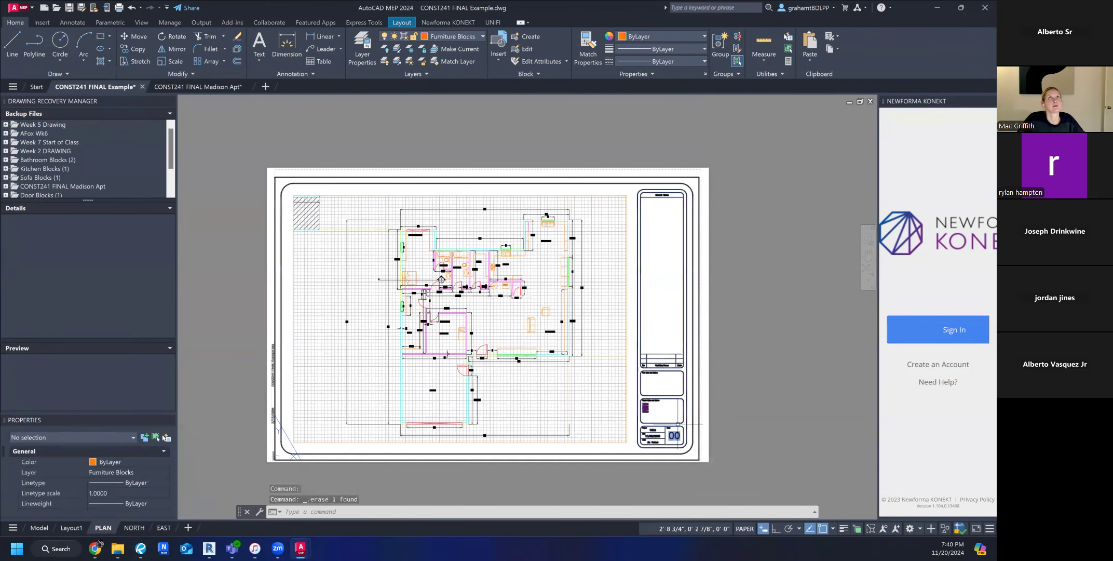
{"action": "left_click", "coordinate": [164, 528]}
{"action": "left_click", "coordinate": [624, 416]}
{"action": "key", "text": "Delete"}
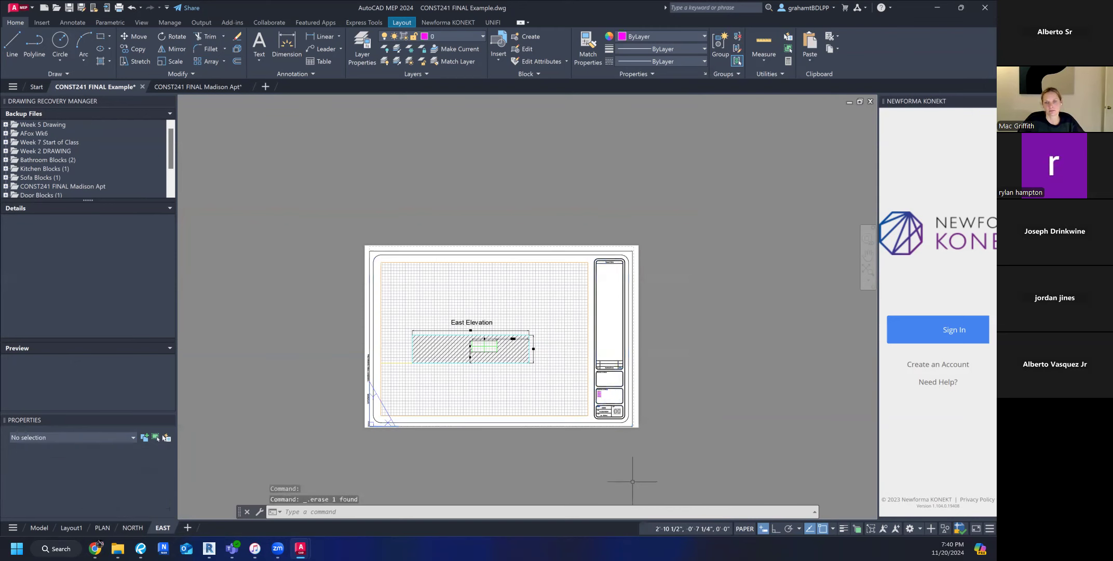
Check the SHEETNO attribute of the EAST sheet's title block in the Enhanced Attribute Editor and cancel the editor.
{"action": "scroll", "coordinate": [621, 396], "scroll_direction": "up", "scroll_amount": 5}
{"action": "scroll", "coordinate": [597, 475], "scroll_direction": "up", "scroll_amount": 3}
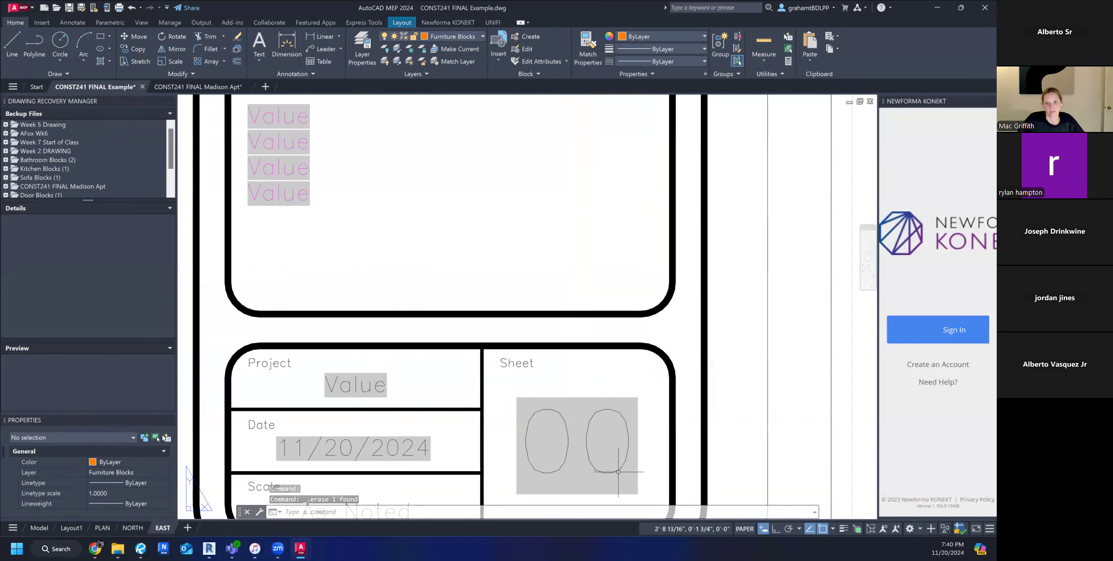
{"action": "left_click", "coordinate": [613, 471]}
{"action": "left_click", "coordinate": [577, 440]}
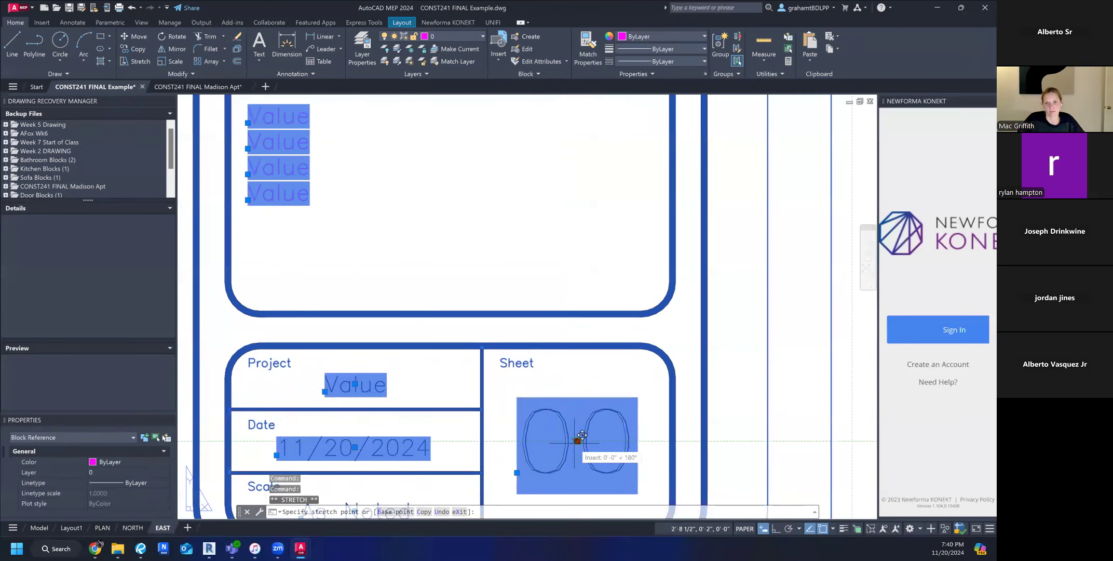
{"action": "left_click", "coordinate": [577, 441]}
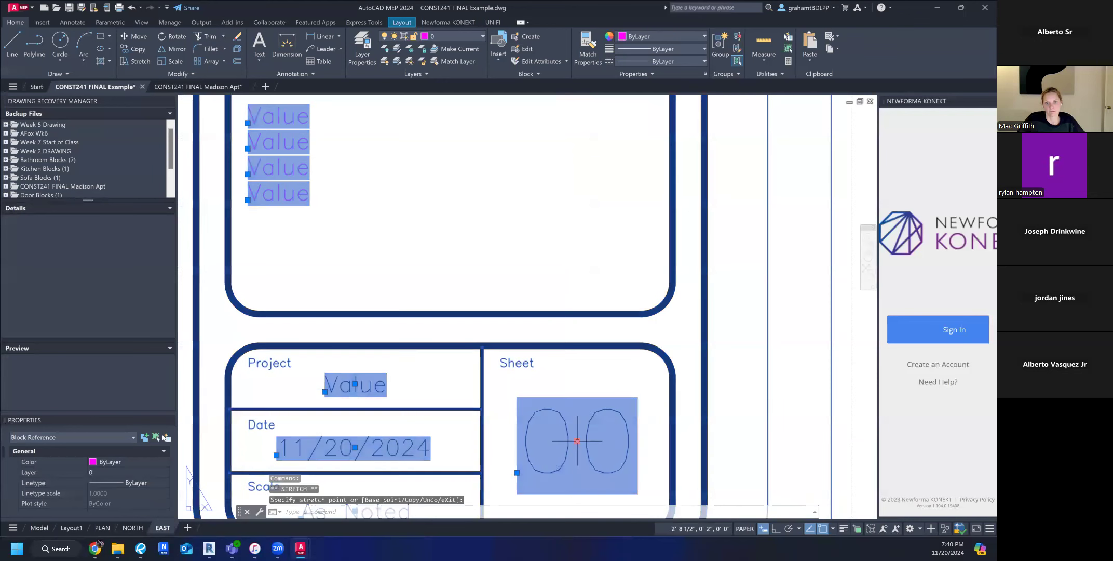
{"action": "double_click", "coordinate": [560, 467]}
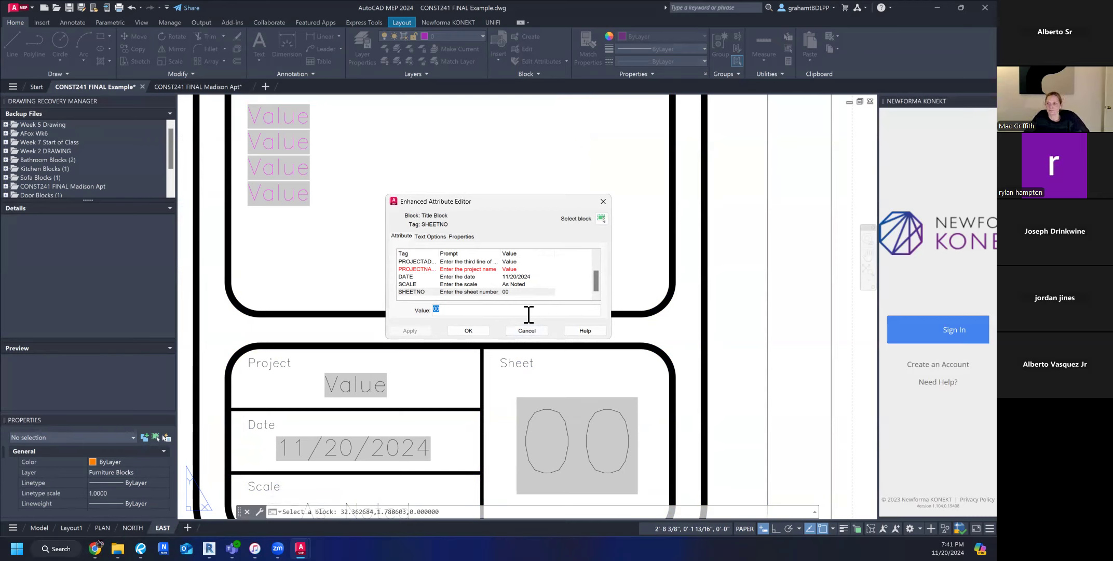
{"action": "left_click", "coordinate": [527, 330]}
{"action": "scroll", "coordinate": [586, 384], "scroll_direction": "down", "scroll_amount": 10}
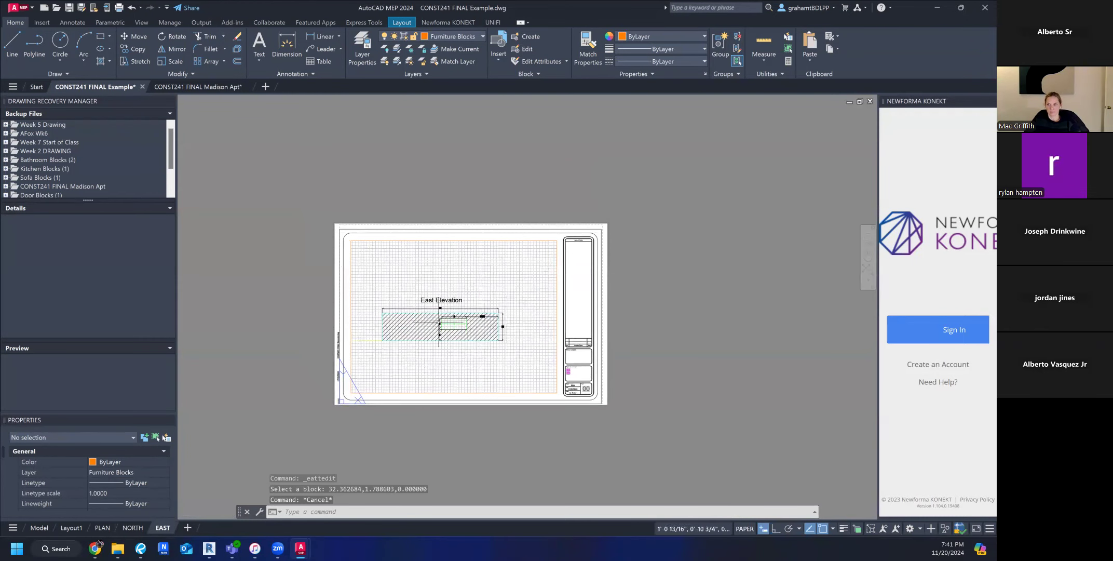
{"action": "scroll", "coordinate": [439, 321], "scroll_direction": "up", "scroll_amount": 2}
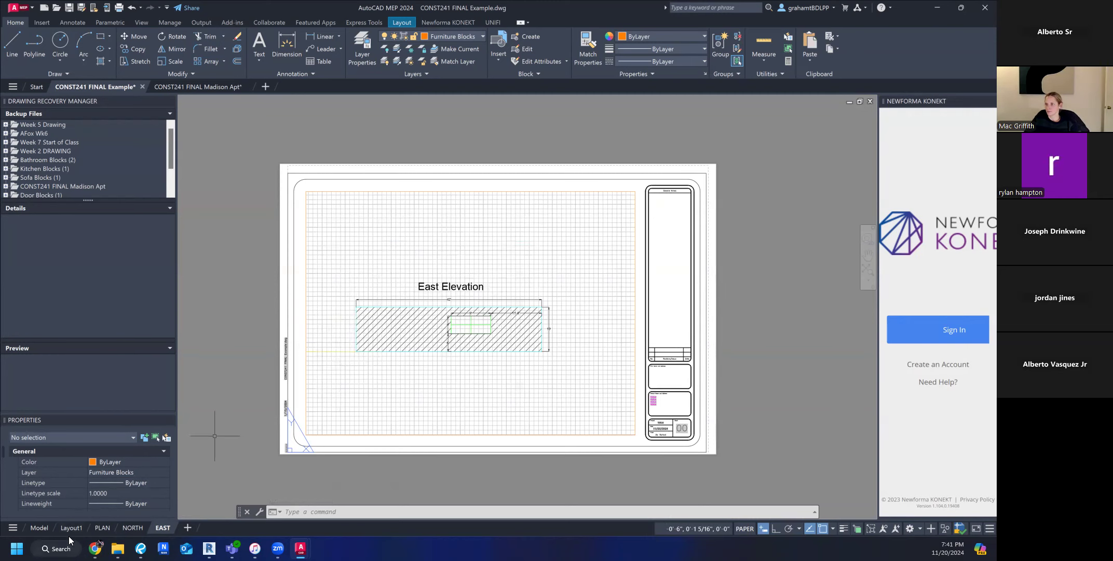
Examine the floor plan and the surrounding elevations in model space, and return to the PLAN layout.
{"action": "left_click", "coordinate": [40, 527]}
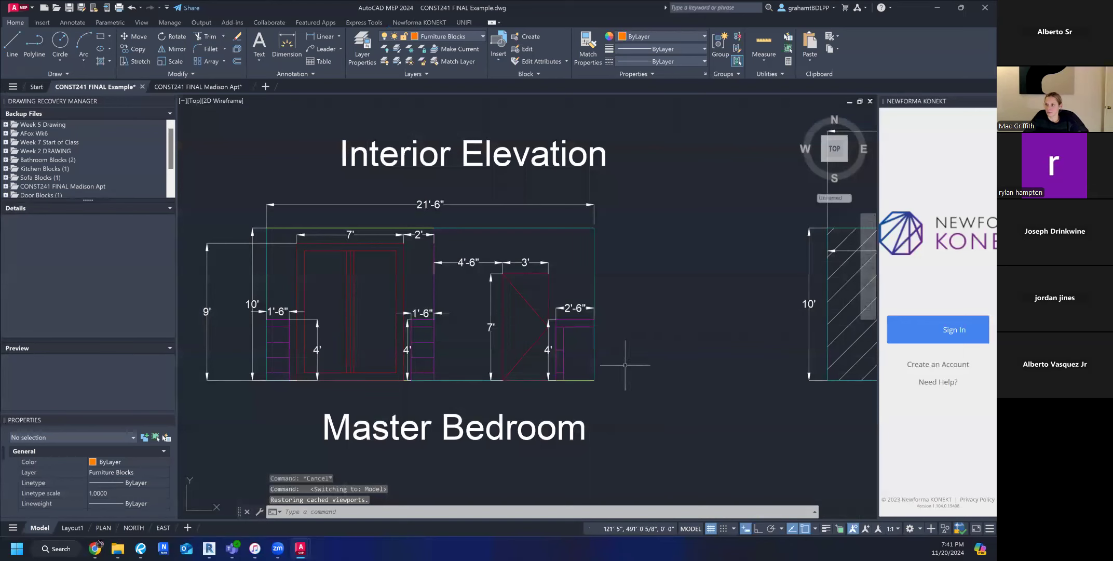
{"action": "scroll", "coordinate": [651, 368], "scroll_direction": "down", "scroll_amount": 10}
{"action": "mouse_move", "coordinate": [690, 405]}
{"action": "middle_mouse_down"}
{"action": "mouse_move", "coordinate": [502, 413]}
{"action": "mouse_move", "coordinate": [524, 367]}
{"action": "middle_mouse_up"}
{"action": "scroll", "coordinate": [597, 387], "scroll_direction": "up", "scroll_amount": 4}
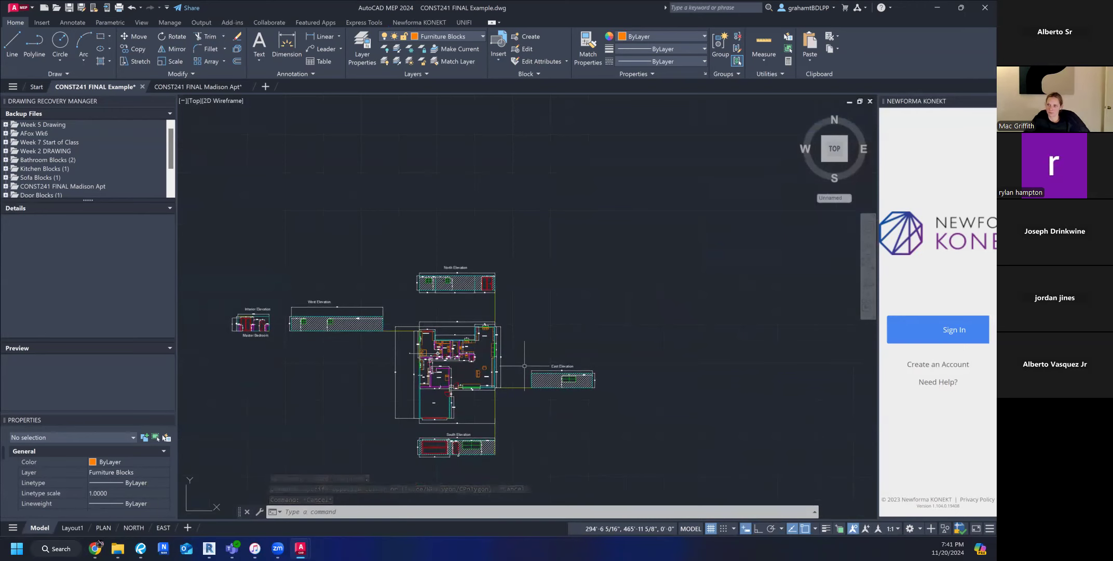
{"action": "scroll", "coordinate": [524, 366], "scroll_direction": "up", "scroll_amount": 3}
{"action": "mouse_move", "coordinate": [542, 361]}
{"action": "middle_mouse_down"}
{"action": "mouse_move", "coordinate": [642, 314]}
{"action": "mouse_move", "coordinate": [635, 321]}
{"action": "middle_mouse_up"}
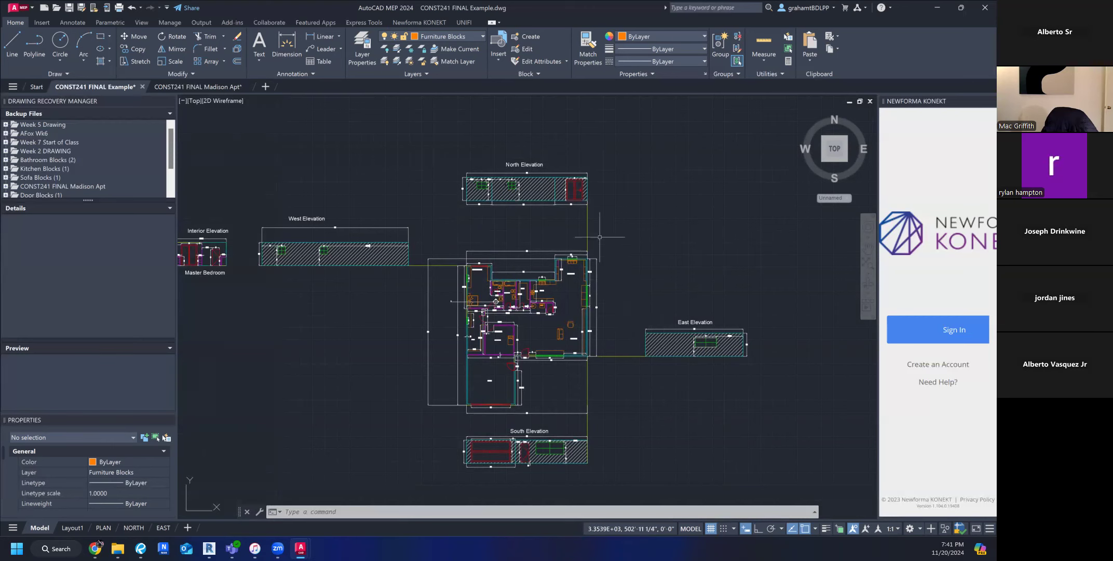
{"action": "mouse_move", "coordinate": [623, 243]}
{"action": "middle_mouse_down"}
{"action": "mouse_move", "coordinate": [608, 241]}
{"action": "mouse_move", "coordinate": [608, 254]}
{"action": "mouse_move", "coordinate": [570, 280]}
{"action": "middle_mouse_up"}
{"action": "scroll", "coordinate": [612, 250], "scroll_direction": "down", "scroll_amount": 2}
{"action": "scroll", "coordinate": [555, 316], "scroll_direction": "up", "scroll_amount": 2}
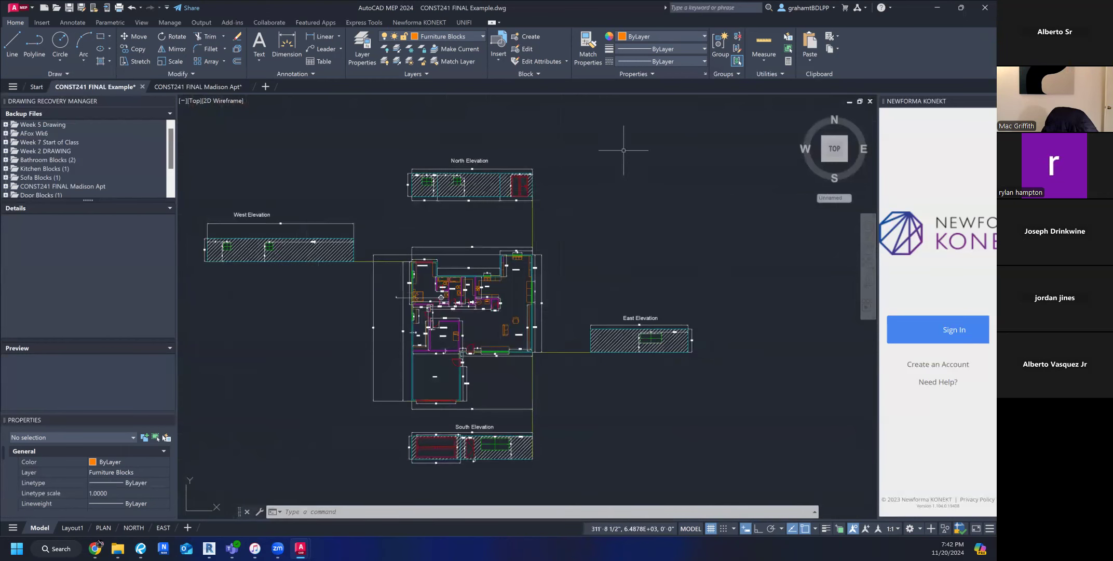
{"action": "middle_click_drag", "start_coordinate": [351, 333], "coordinate": [358, 337]}
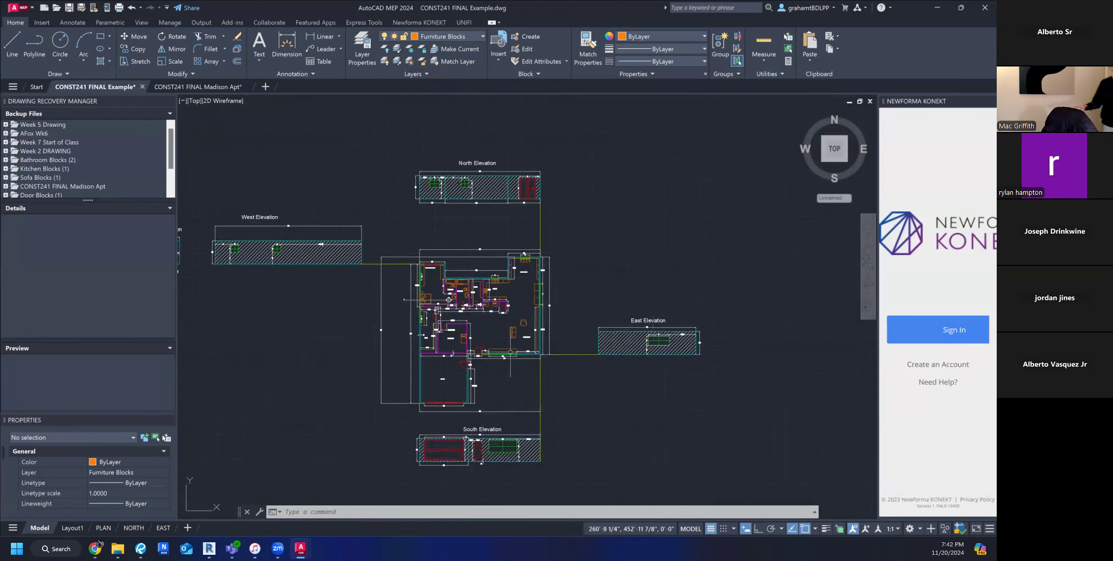
{"action": "scroll", "coordinate": [485, 315], "scroll_direction": "up", "scroll_amount": 6}
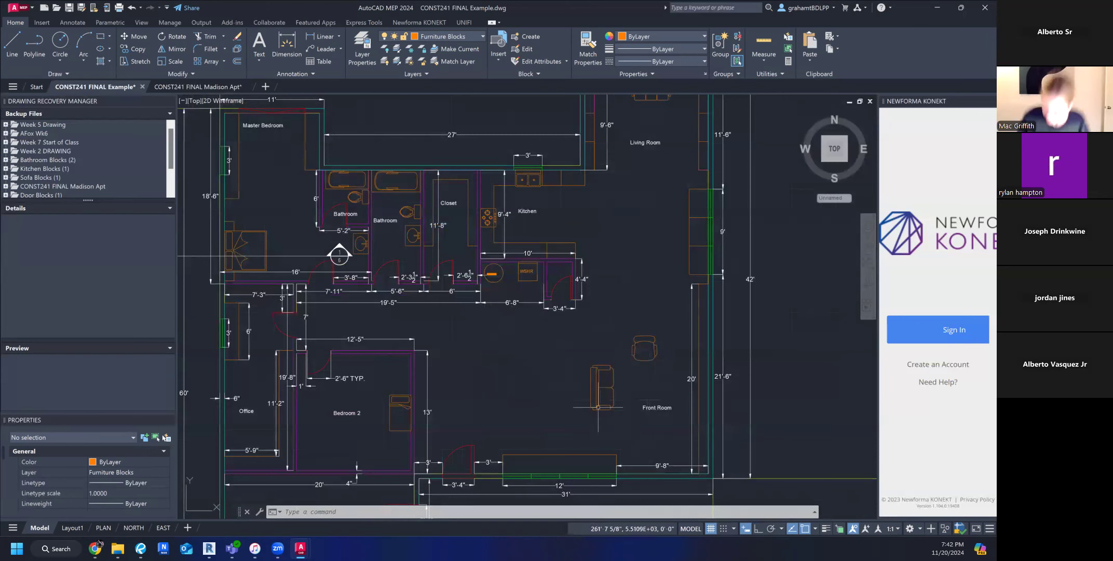
{"action": "middle_click_drag", "start_coordinate": [375, 289], "coordinate": [446, 305]}
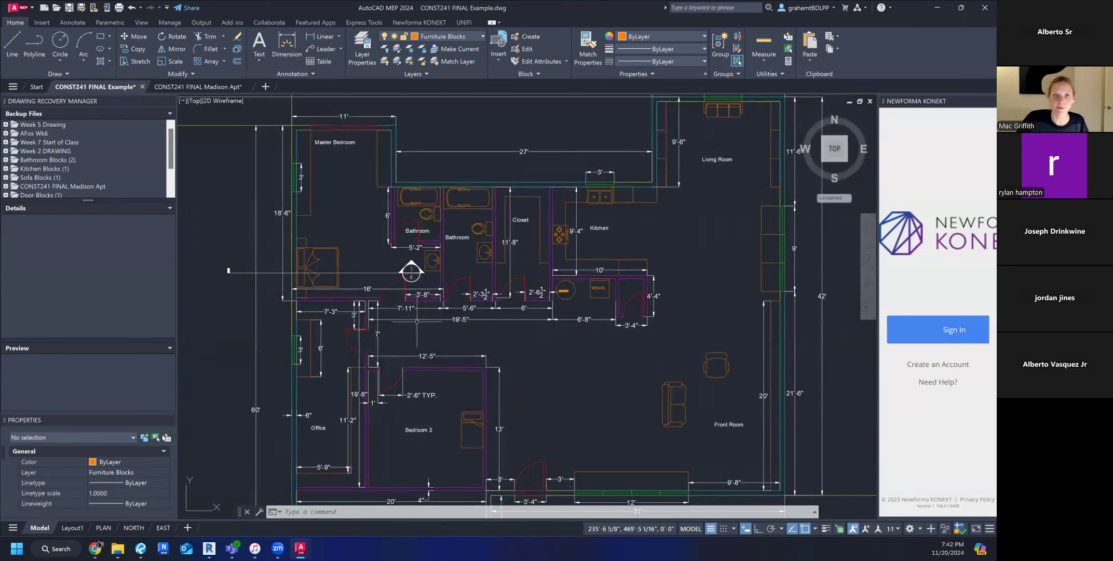
{"action": "scroll", "coordinate": [516, 293], "scroll_direction": "down", "scroll_amount": 4}
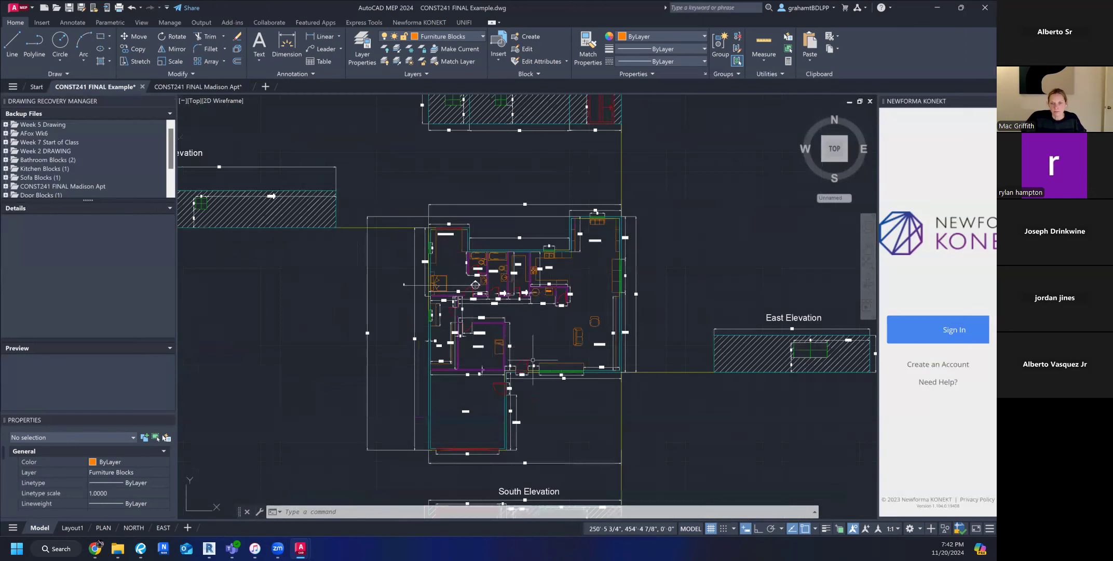
{"action": "scroll", "coordinate": [515, 342], "scroll_direction": "down", "scroll_amount": 3}
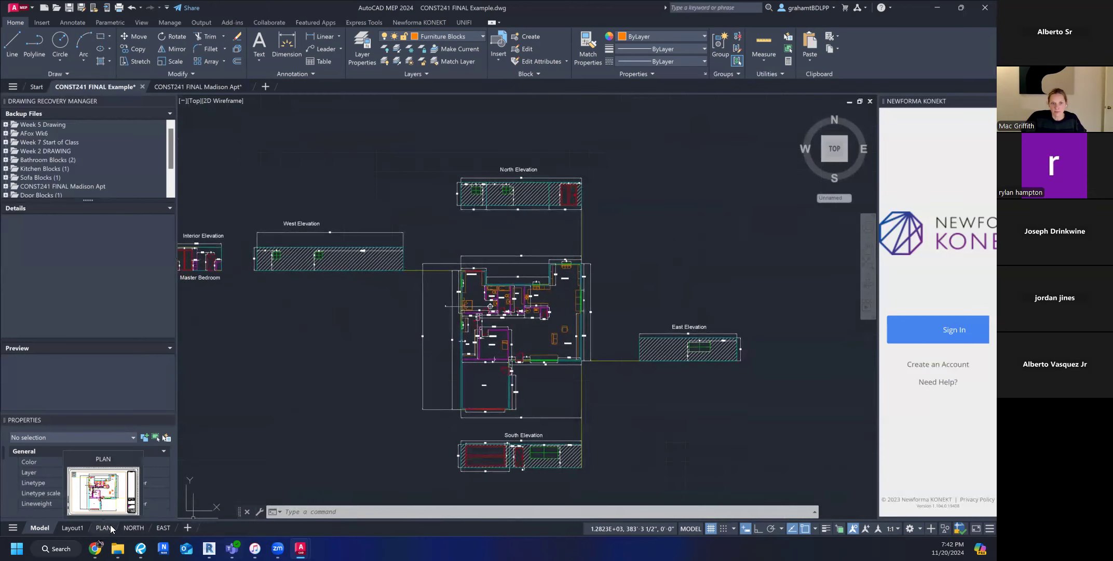
{"action": "left_click", "coordinate": [104, 527]}
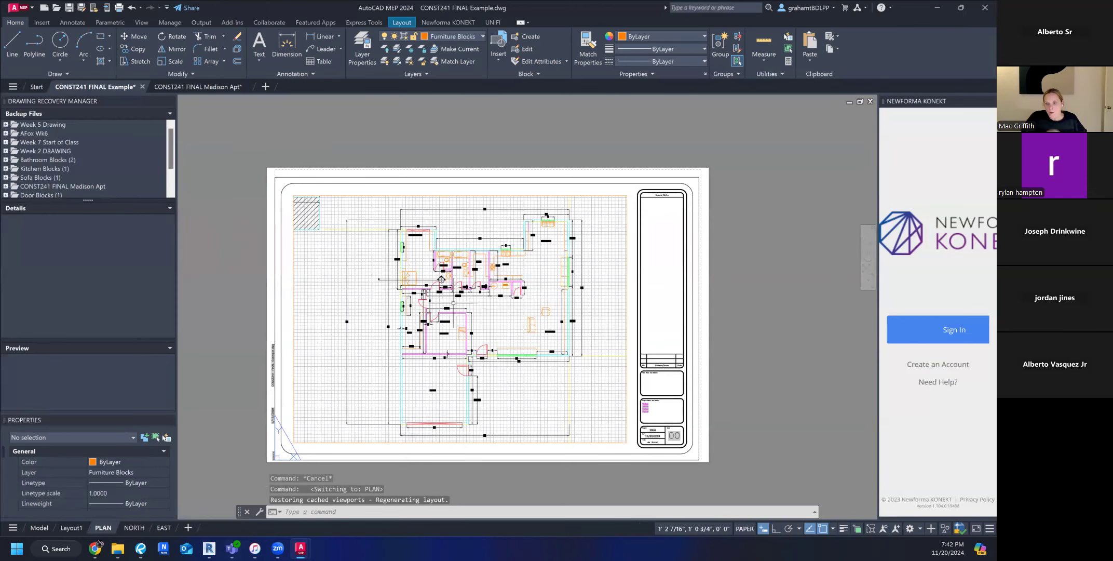
Add a new blank layout and move the EAST layout to the end of the layout order.
{"action": "left_click", "coordinate": [187, 527]}
{"action": "right_click", "coordinate": [165, 527]}
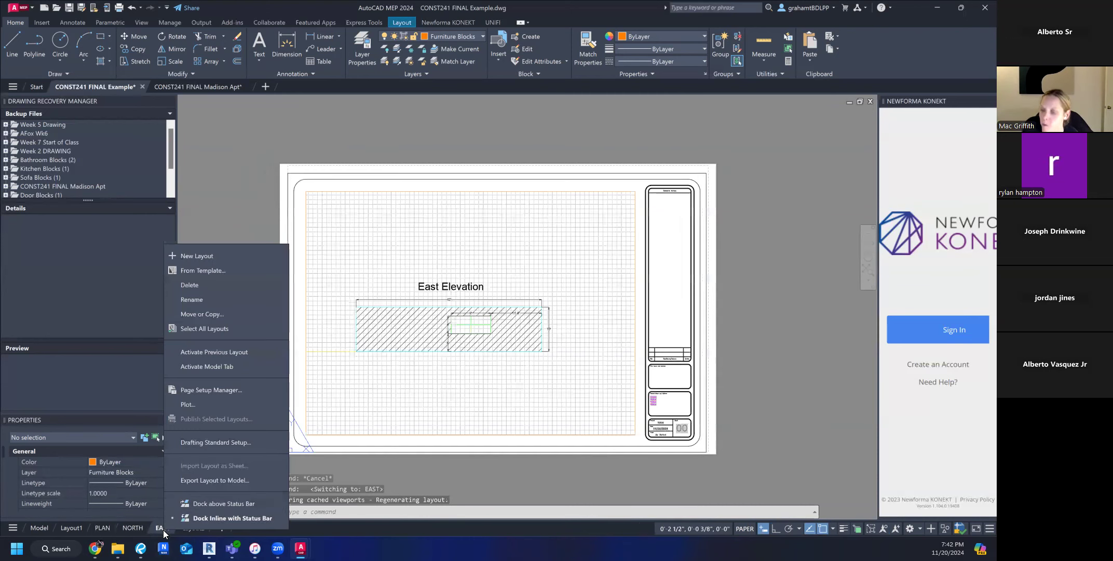
{"action": "left_click", "coordinate": [207, 313]}
{"action": "left_click", "coordinate": [440, 298]}
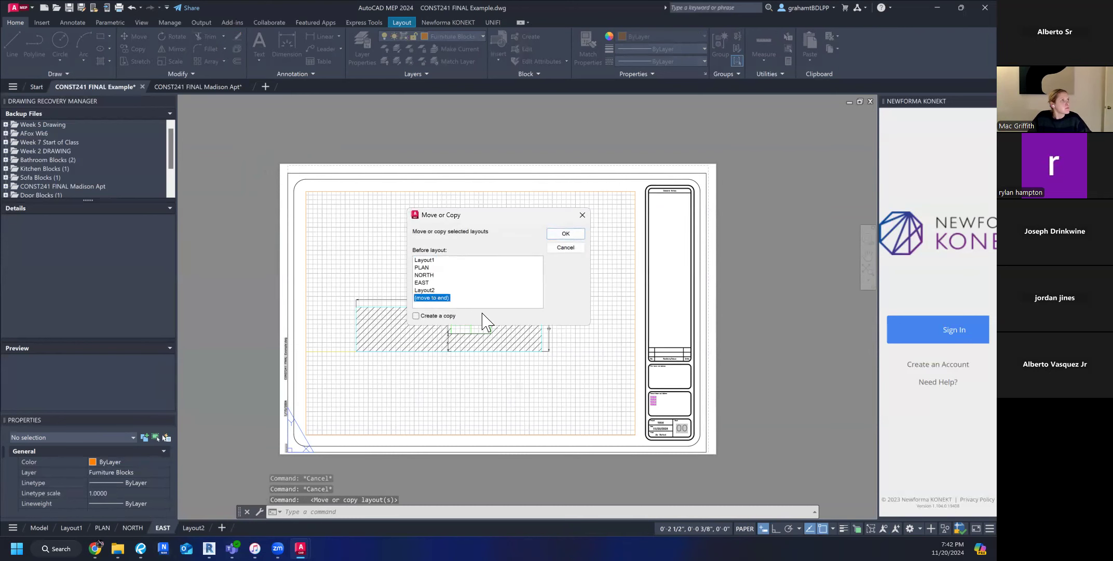
{"action": "left_click", "coordinate": [566, 234]}
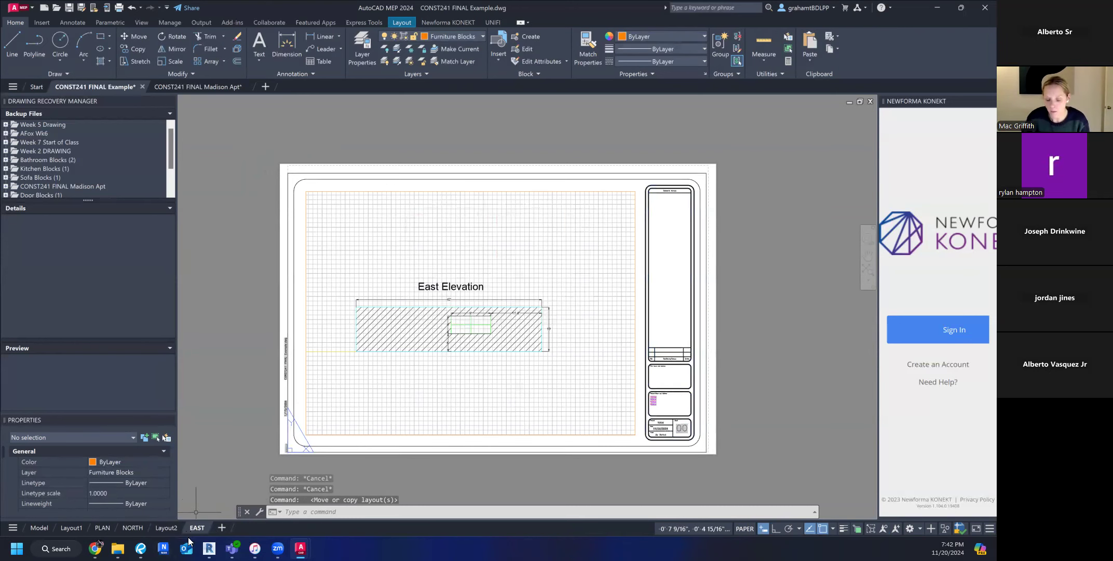
Delete the blank Layout2 layout.
{"action": "left_click", "coordinate": [171, 529]}
{"action": "right_click", "coordinate": [170, 529]}
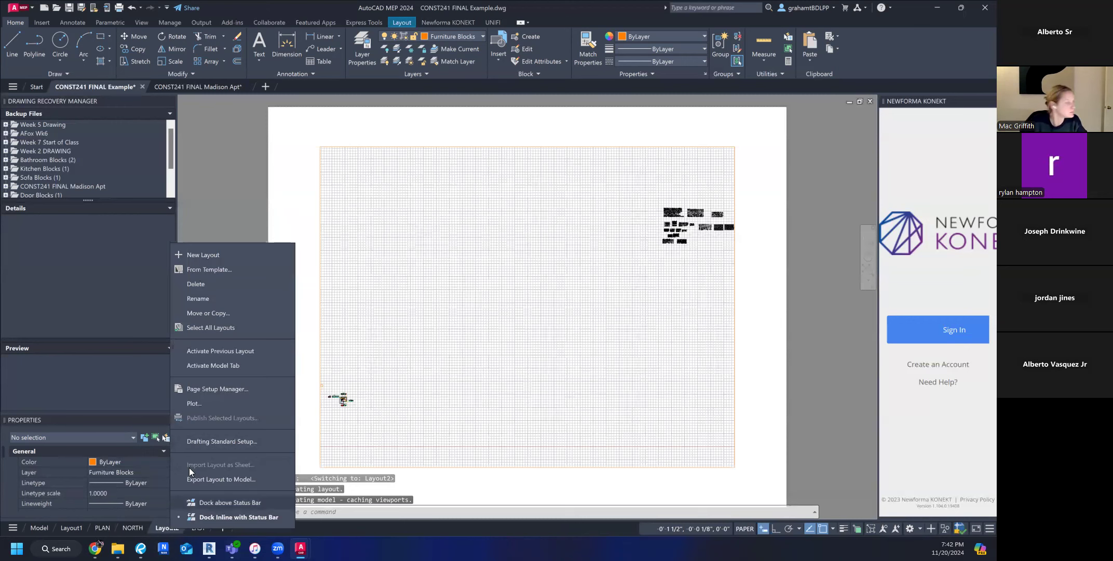
{"action": "left_click", "coordinate": [213, 282]}
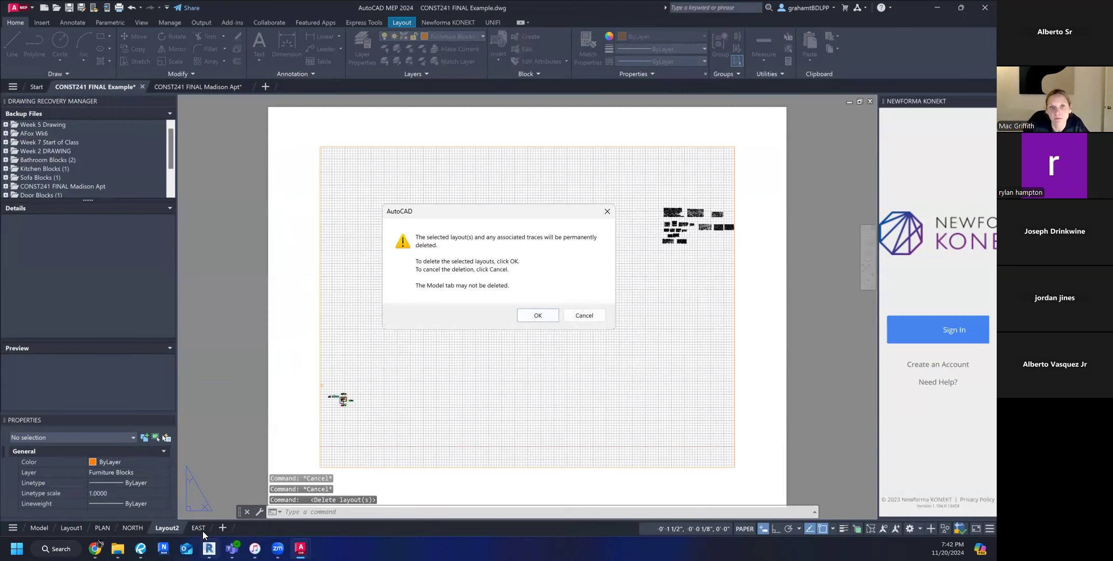
{"action": "left_click", "coordinate": [538, 315]}
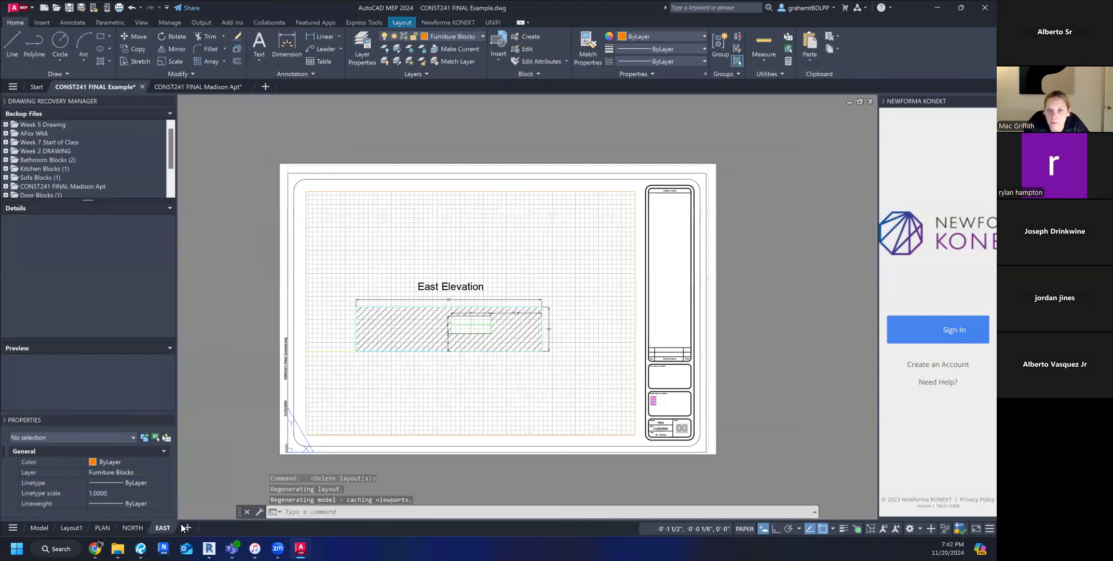
Create a copy of the EAST layout at the end of the layout order.
{"action": "right_click", "coordinate": [168, 525]}
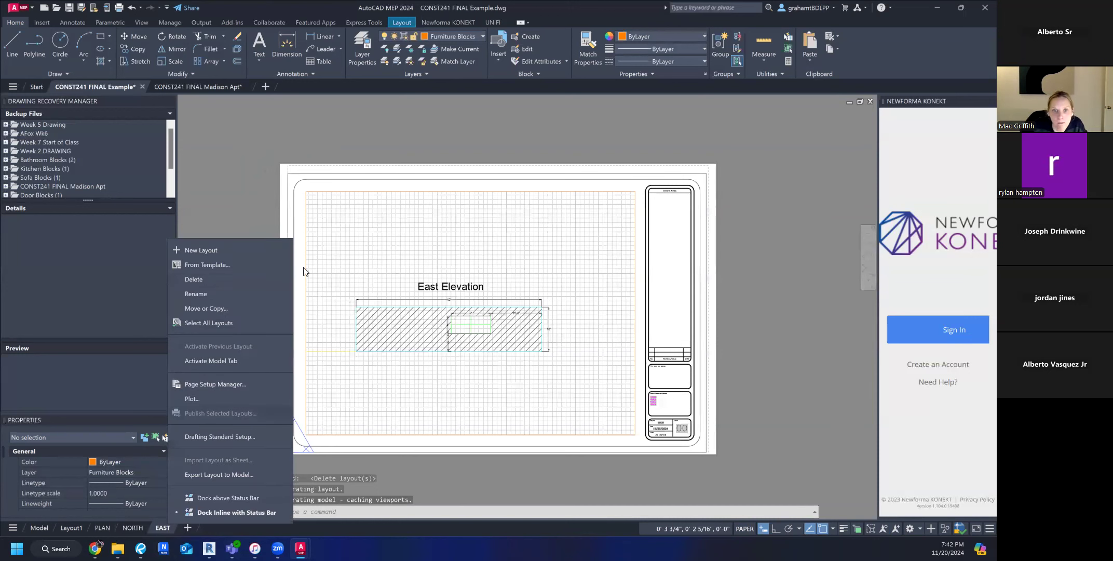
{"action": "left_click", "coordinate": [213, 309]}
{"action": "left_click", "coordinate": [423, 317]}
{"action": "left_click", "coordinate": [461, 288]}
{"action": "left_click", "coordinate": [565, 234]}
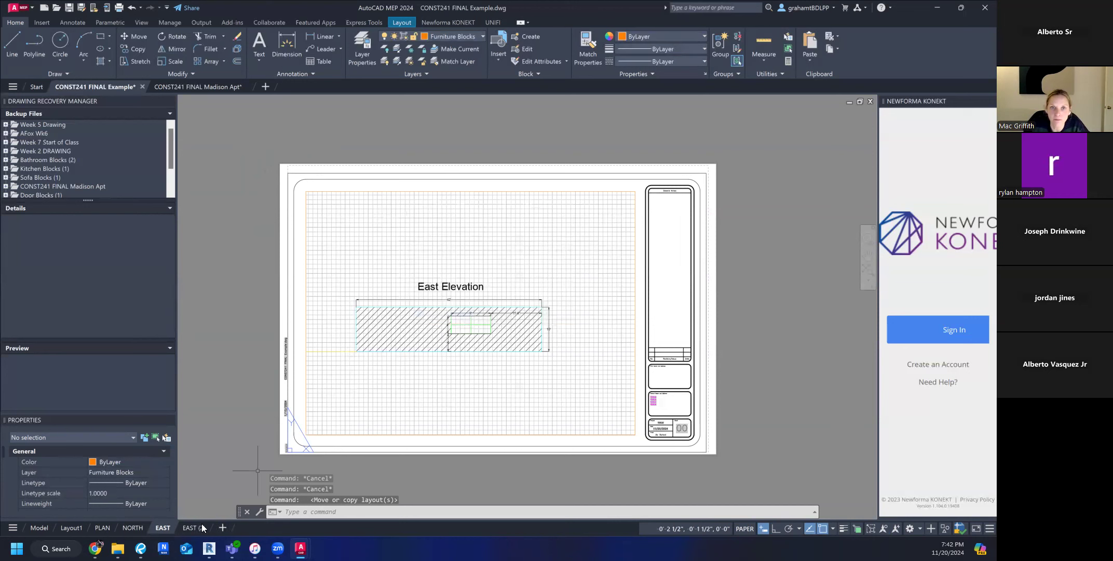
Open the copied EAST layout and rename it SOUTH.
{"action": "left_click", "coordinate": [193, 528]}
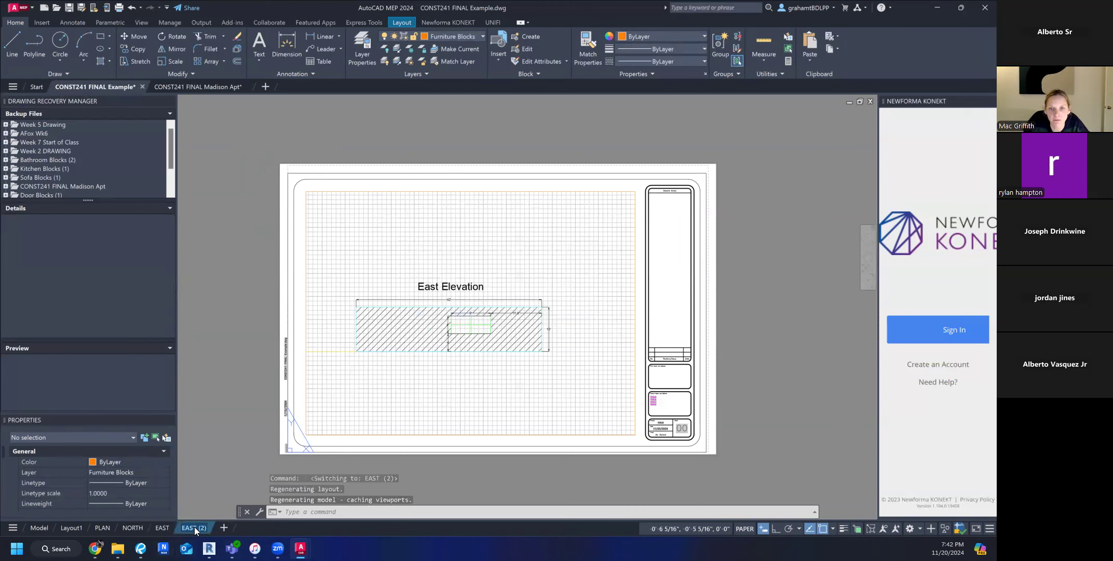
{"action": "double_click", "coordinate": [194, 525]}
{"action": "key", "text": "BackSpace"}
{"action": "type", "text": "SOUTH"}
{"action": "key", "text": "Return"}
Try to reframe the view inside the SOUTH layout's viewport, and return to paper space.
{"action": "double_click", "coordinate": [473, 389]}
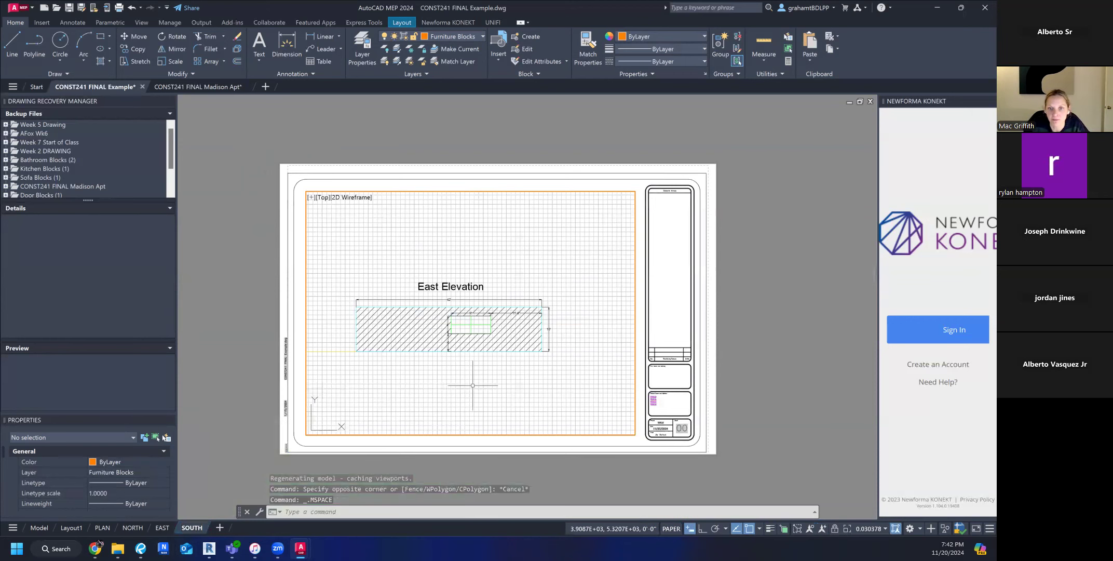
{"action": "scroll", "coordinate": [483, 415], "scroll_direction": "down", "scroll_amount": 3}
{"action": "scroll", "coordinate": [429, 352], "scroll_direction": "up", "scroll_amount": 8}
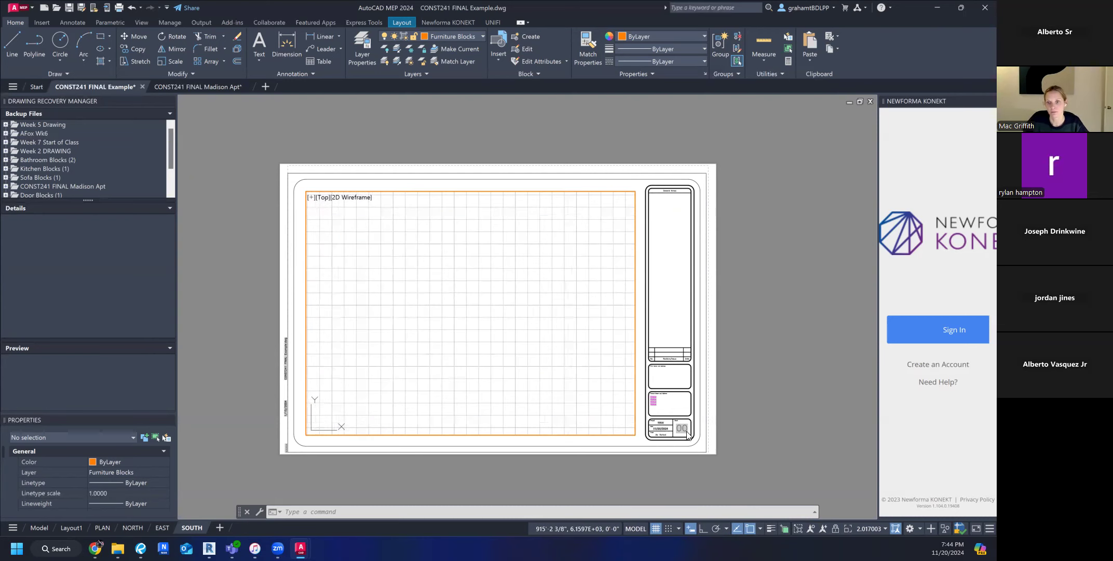
{"action": "double_click", "coordinate": [701, 448]}
{"action": "scroll", "coordinate": [700, 448], "scroll_direction": "up", "scroll_amount": 5}
{"action": "scroll", "coordinate": [699, 441], "scroll_direction": "down", "scroll_amount": 7}
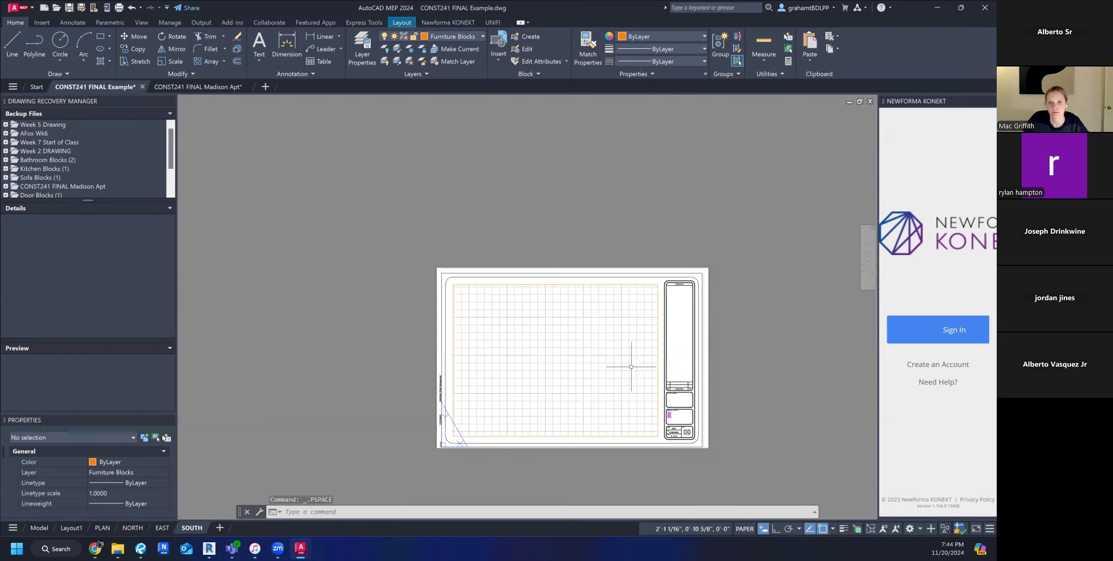
{"action": "middle_click_drag", "start_coordinate": [631, 366], "coordinate": [530, 362]}
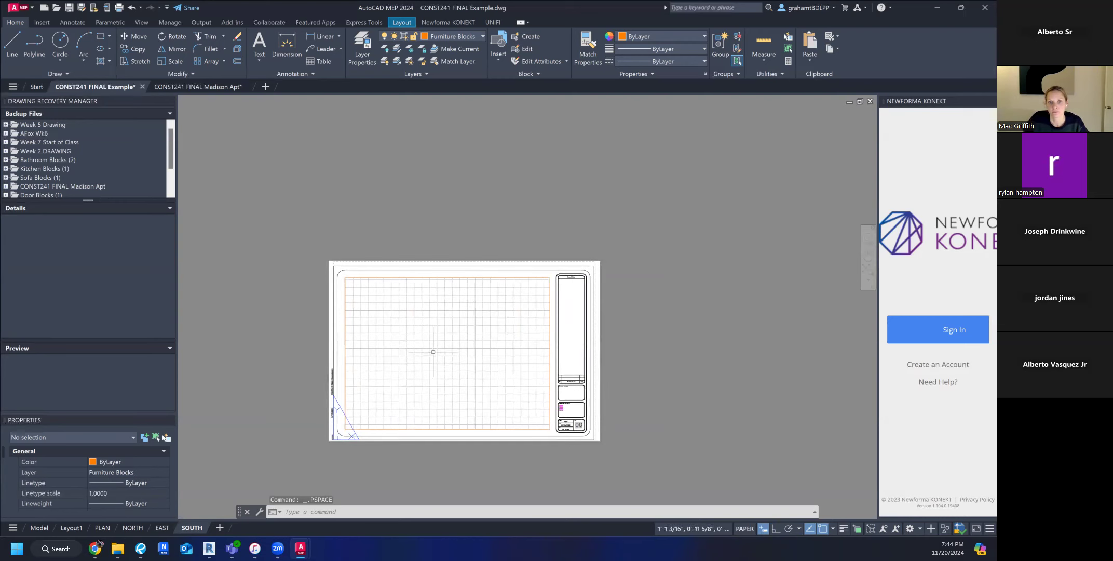
{"action": "scroll", "coordinate": [478, 348], "scroll_direction": "down", "scroll_amount": 1}
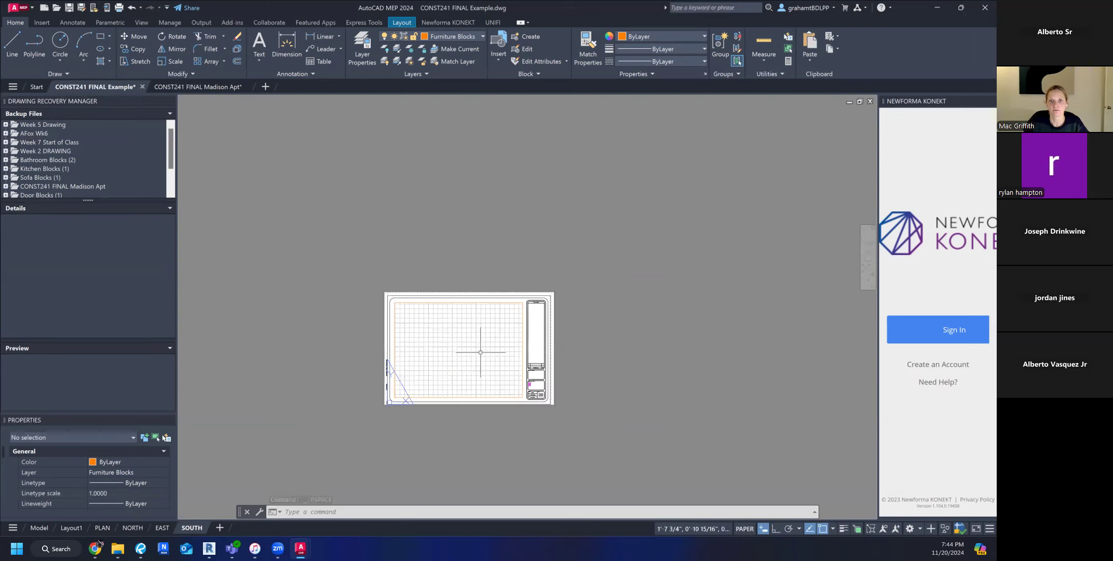
{"action": "scroll", "coordinate": [477, 352], "scroll_direction": "up", "scroll_amount": 2}
Try to bring the South Elevation into view inside the SOUTH layout's viewport, and return to paper space.
{"action": "left_click", "coordinate": [472, 349]}
{"action": "double_click", "coordinate": [468, 350]}
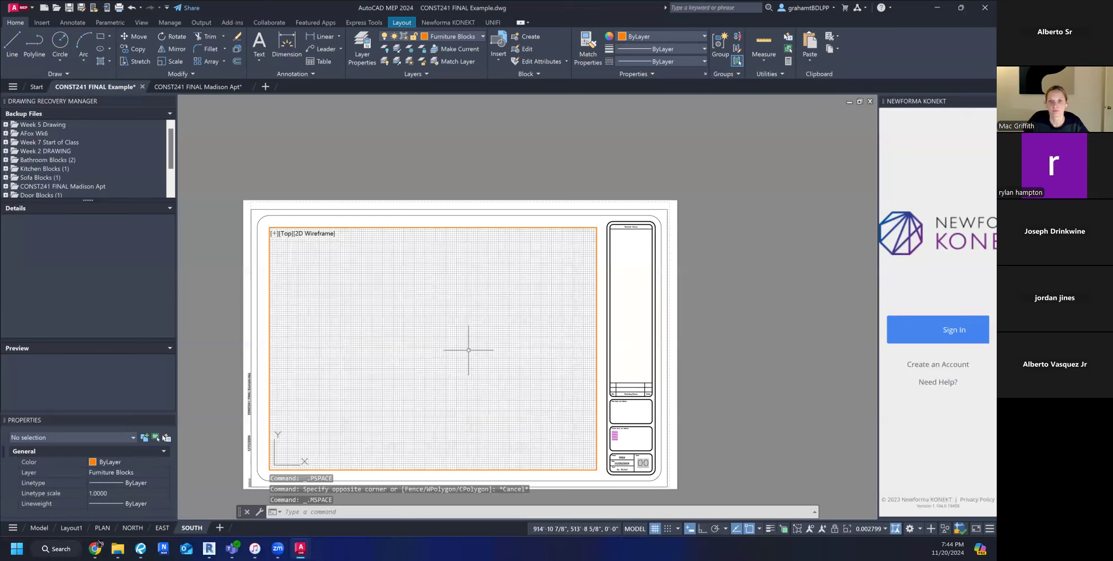
{"action": "scroll", "coordinate": [469, 350], "scroll_direction": "down", "scroll_amount": 10}
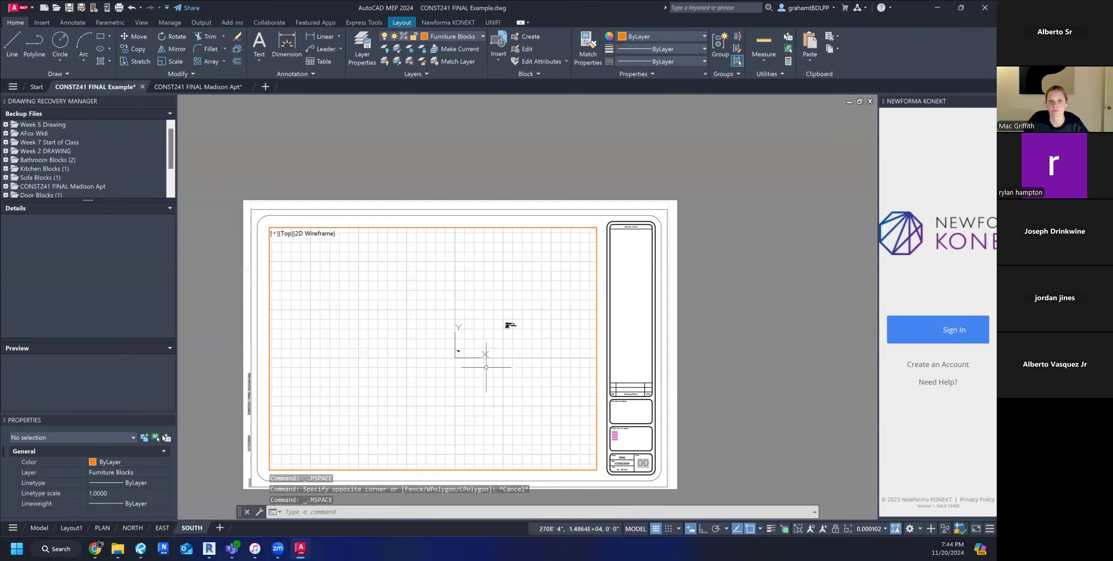
{"action": "scroll", "coordinate": [427, 342], "scroll_direction": "down", "scroll_amount": 4}
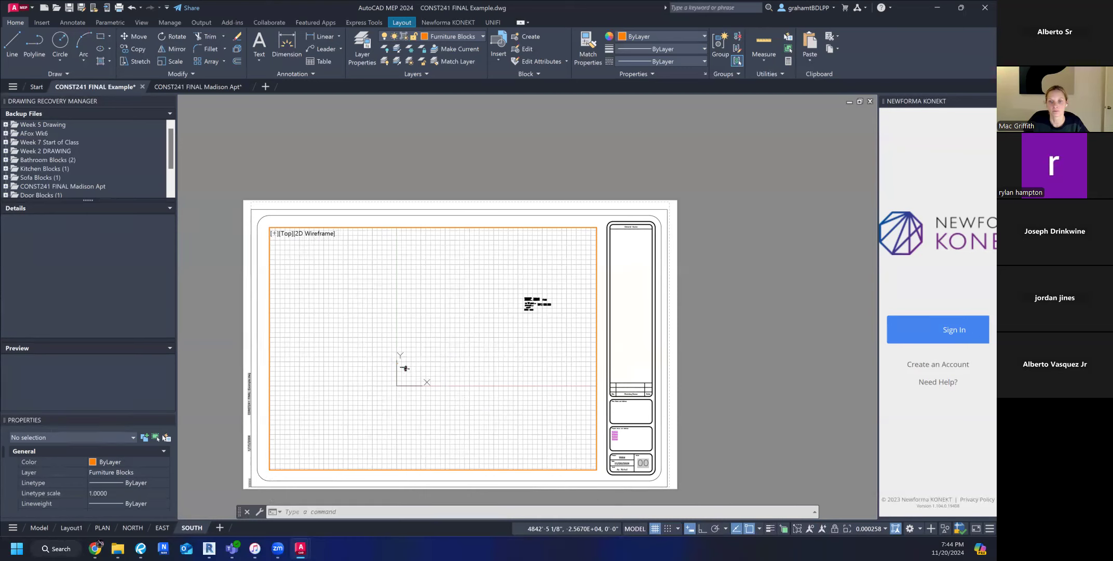
{"action": "scroll", "coordinate": [422, 387], "scroll_direction": "down", "scroll_amount": 2}
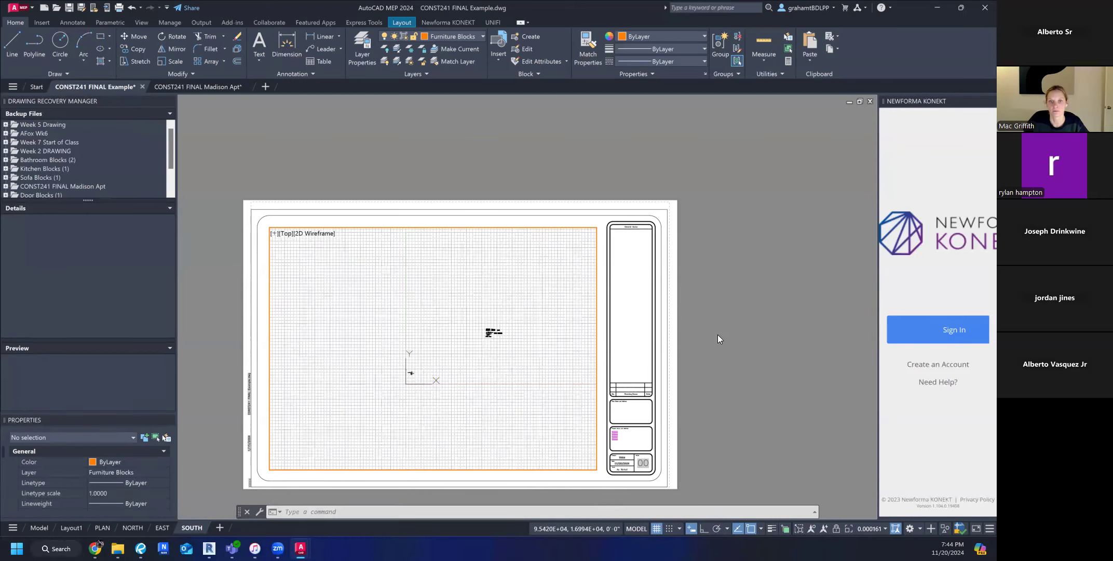
{"action": "double_click", "coordinate": [694, 337]}
{"action": "scroll", "coordinate": [645, 286], "scroll_direction": "up", "scroll_amount": 10}
{"action": "scroll", "coordinate": [646, 286], "scroll_direction": "down", "scroll_amount": 8}
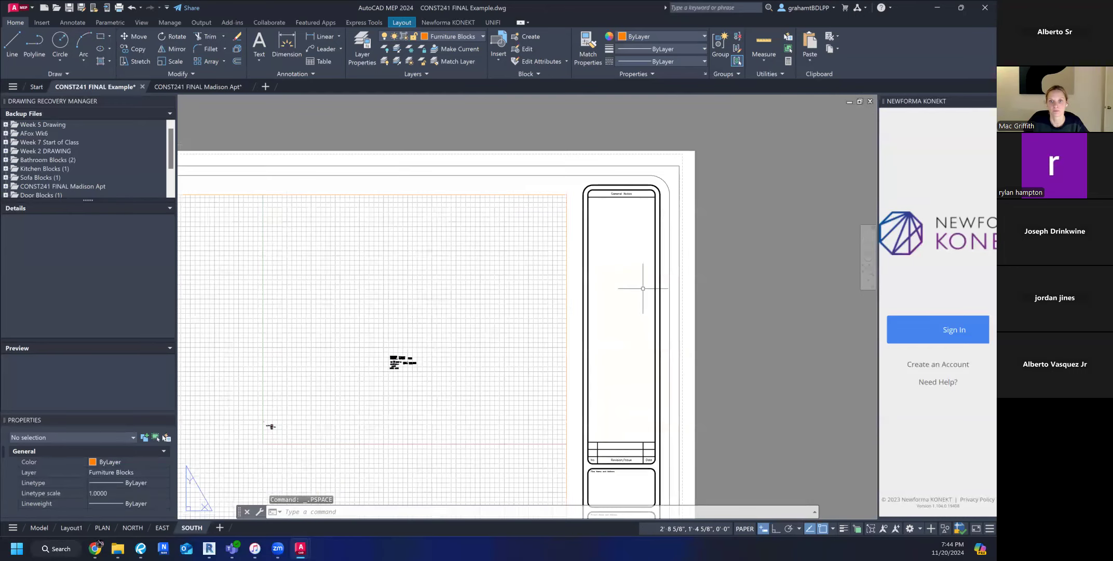
{"action": "scroll", "coordinate": [468, 335], "scroll_direction": "up", "scroll_amount": 8}
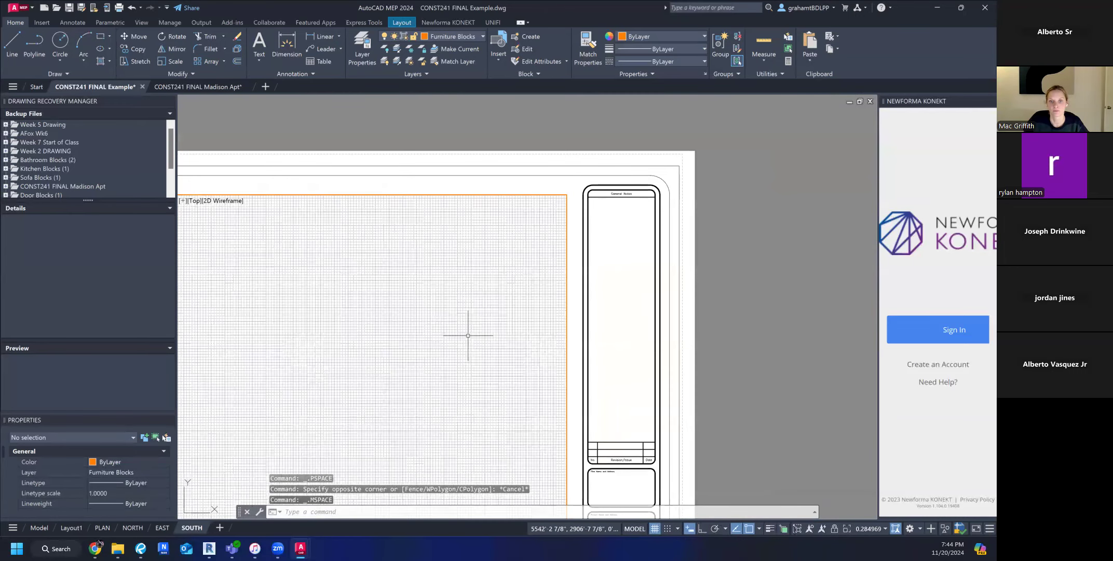
{"action": "scroll", "coordinate": [457, 366], "scroll_direction": "up", "scroll_amount": 10}
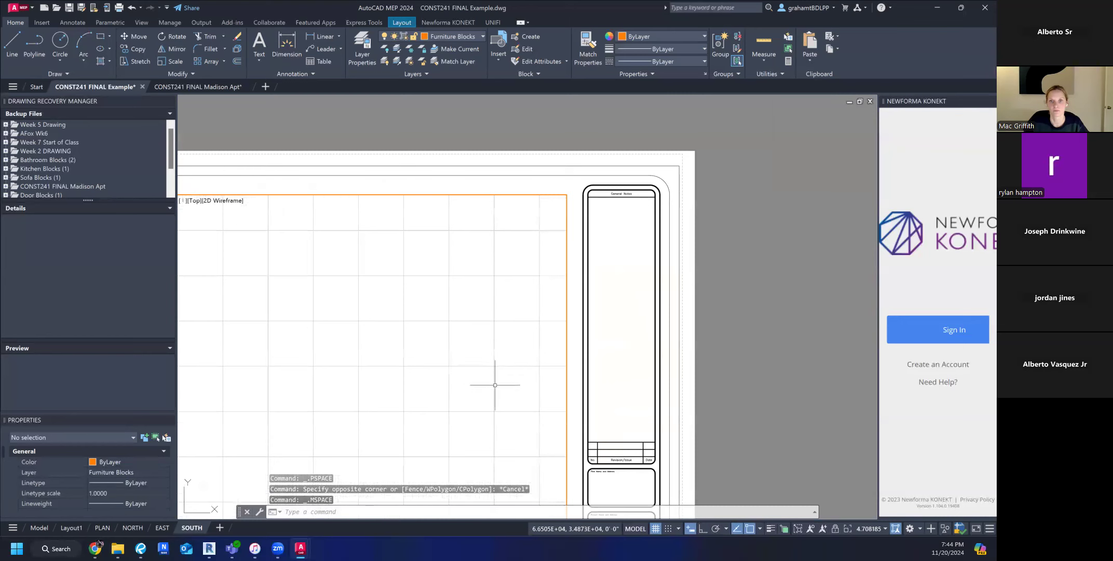
{"action": "scroll", "coordinate": [499, 379], "scroll_direction": "down", "scroll_amount": 20}
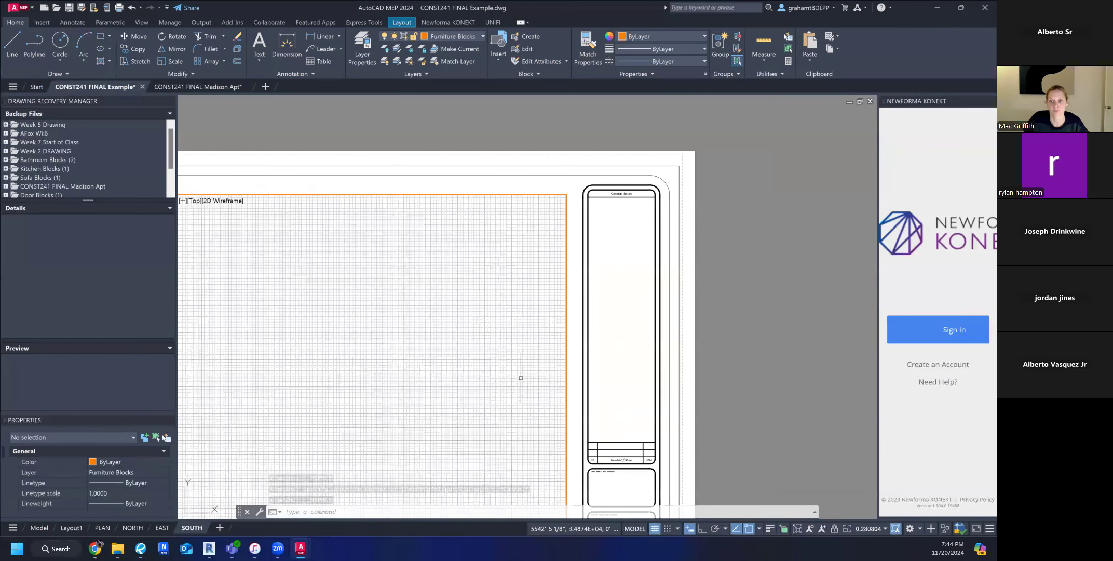
{"action": "scroll", "coordinate": [502, 363], "scroll_direction": "down", "scroll_amount": 15}
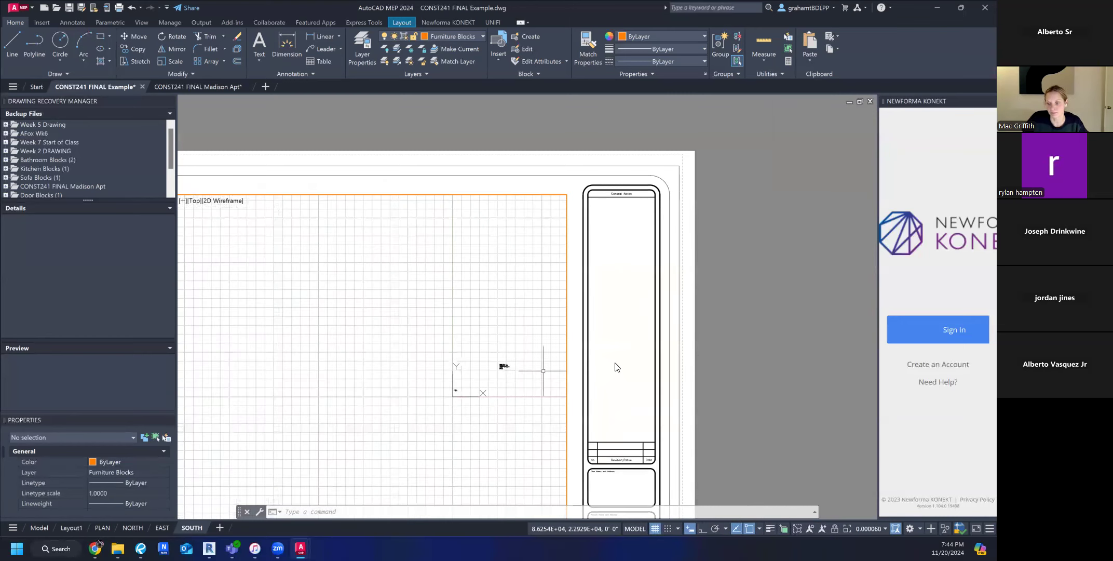
{"action": "double_click", "coordinate": [721, 344]}
{"action": "scroll", "coordinate": [675, 332], "scroll_direction": "down", "scroll_amount": 7}
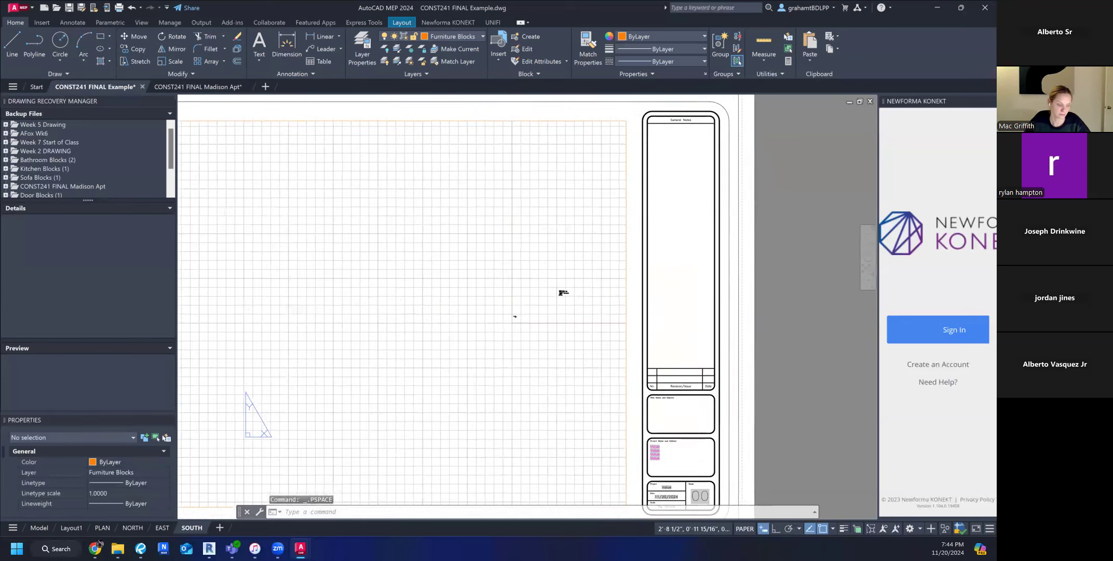
{"action": "scroll", "coordinate": [694, 318], "scroll_direction": "up", "scroll_amount": 4}
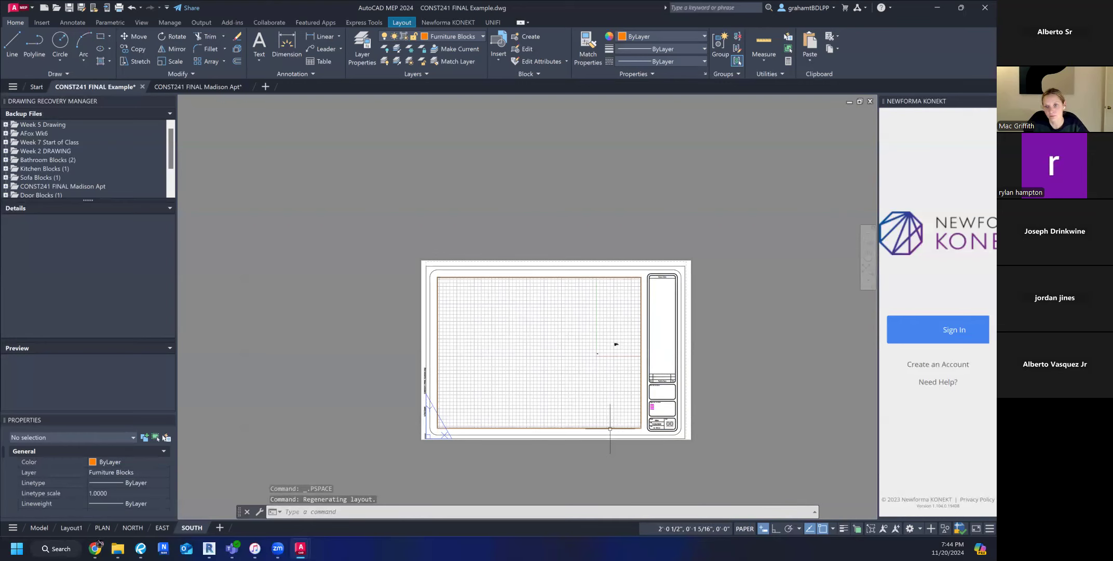
{"action": "middle_click_drag", "start_coordinate": [577, 361], "coordinate": [505, 366]}
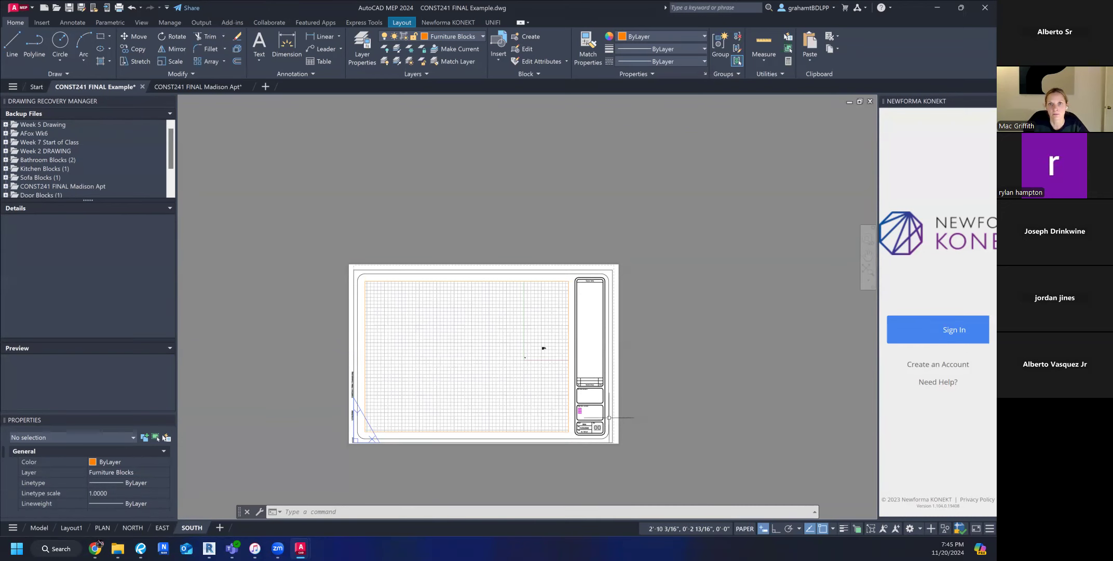
{"action": "scroll", "coordinate": [545, 363], "scroll_direction": "up", "scroll_amount": 5}
{"action": "scroll", "coordinate": [548, 381], "scroll_direction": "down", "scroll_amount": 6}
{"action": "key", "text": "Escape"}
{"action": "key", "text": "Escape"}
{"action": "scroll", "coordinate": [531, 404], "scroll_direction": "up", "scroll_amount": 4}
{"action": "middle_click_drag", "start_coordinate": [530, 406], "coordinate": [537, 354]}
{"action": "scroll", "coordinate": [537, 354], "scroll_direction": "down", "scroll_amount": 1}
{"action": "scroll", "coordinate": [537, 353], "scroll_direction": "down", "scroll_amount": 2}
{"action": "key", "text": "Escape"}
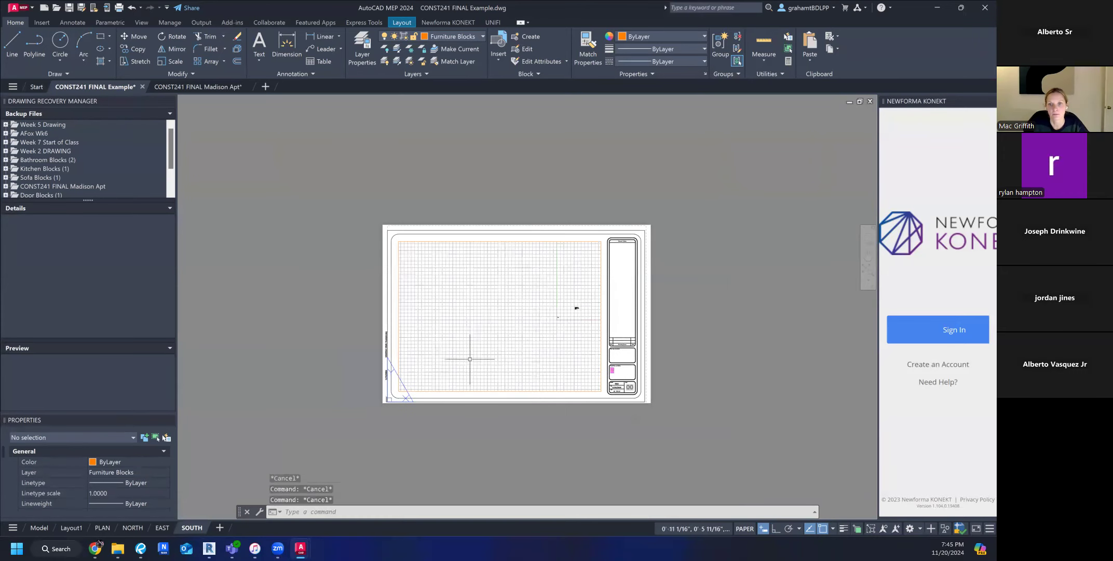
{"action": "scroll", "coordinate": [469, 359], "scroll_direction": "up", "scroll_amount": 2}
Switch from the SOUTH layout to model space, where the plan and elevations are drawn.
{"action": "left_click", "coordinate": [37, 527]}
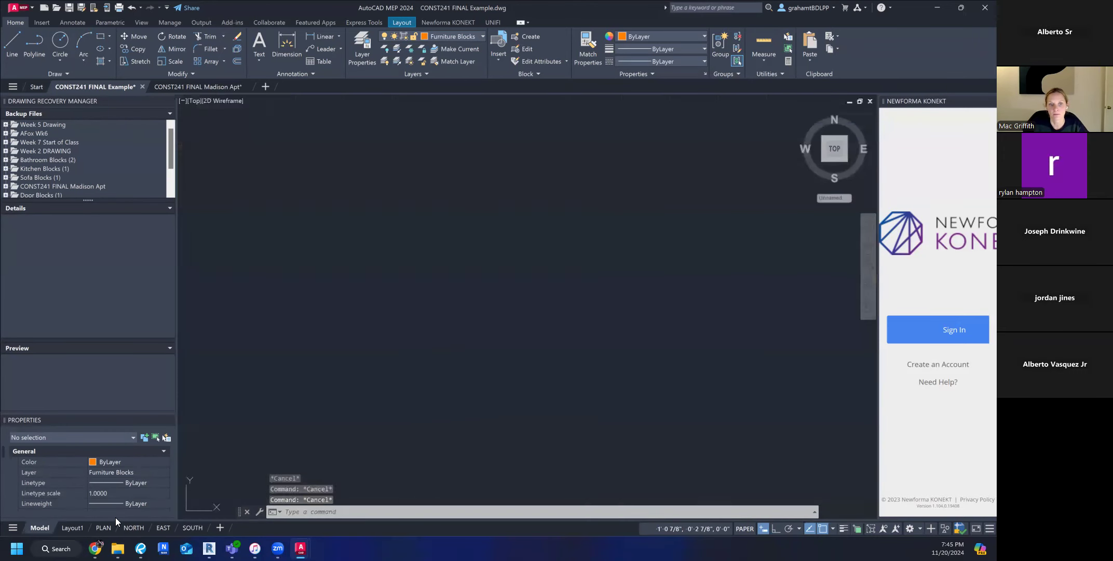
{"action": "scroll", "coordinate": [395, 339], "scroll_direction": "up", "scroll_amount": 4}
{"action": "scroll", "coordinate": [405, 336], "scroll_direction": "down", "scroll_amount": 4}
{"action": "key", "text": "Escape"}
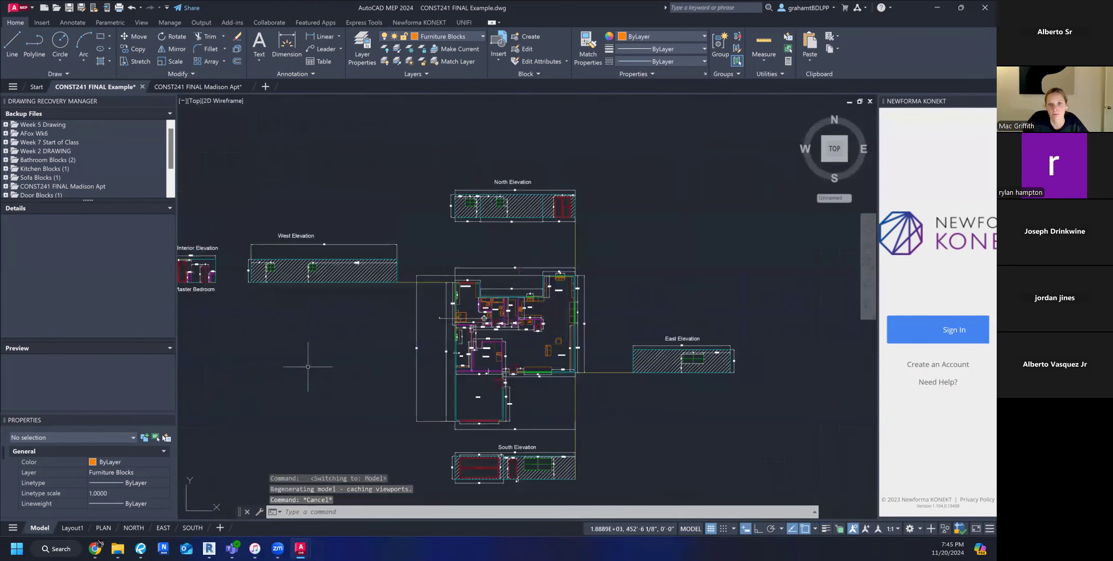
{"action": "type", "text": "GRIDSTYLE"}
{"action": "key", "text": "Return"}
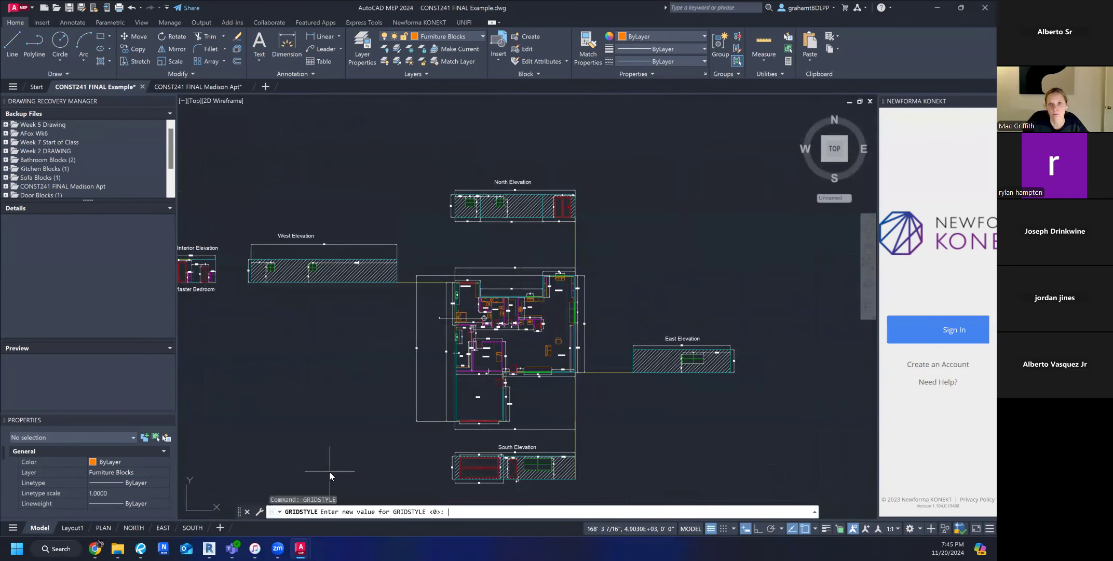
{"action": "type", "text": "OFF"}
{"action": "key", "text": "Escape"}
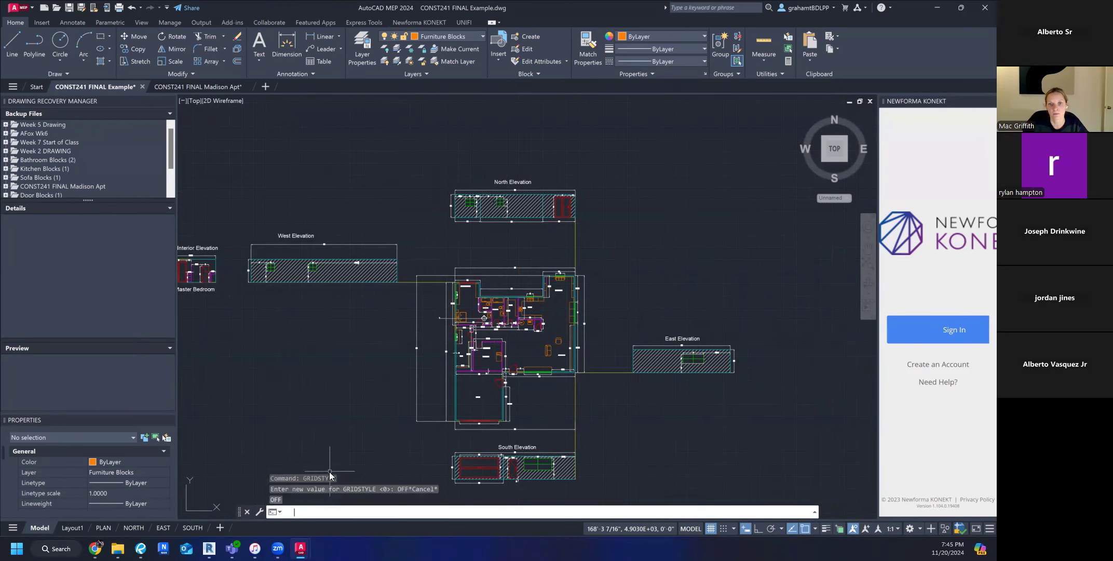
Turn the grid display off in model space with the GRID command's OFF option.
{"action": "type", "text": "GRID"}
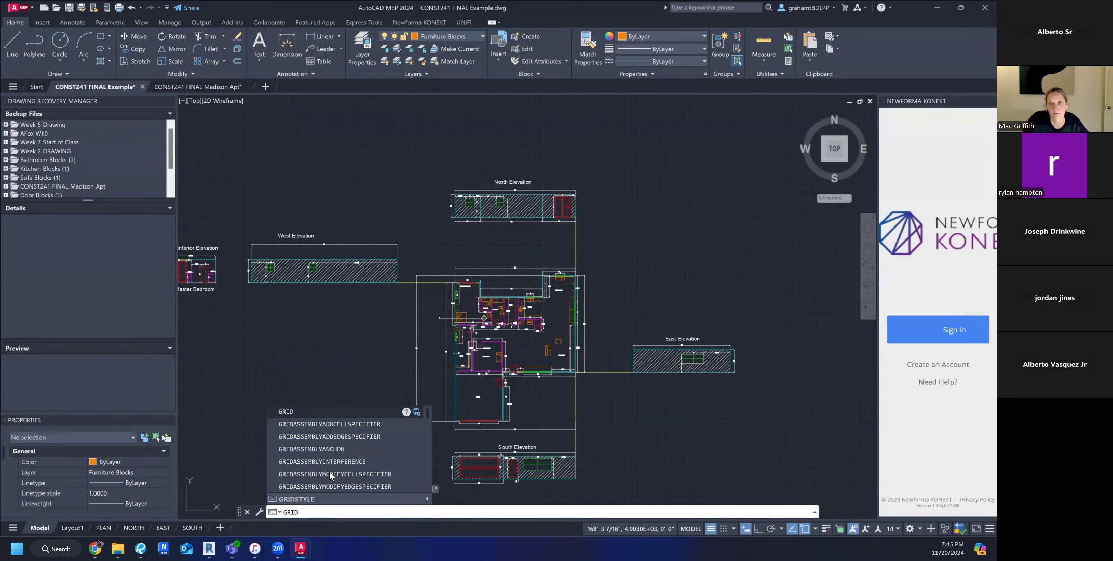
{"action": "key", "text": "Return"}
{"action": "key", "text": "Escape"}
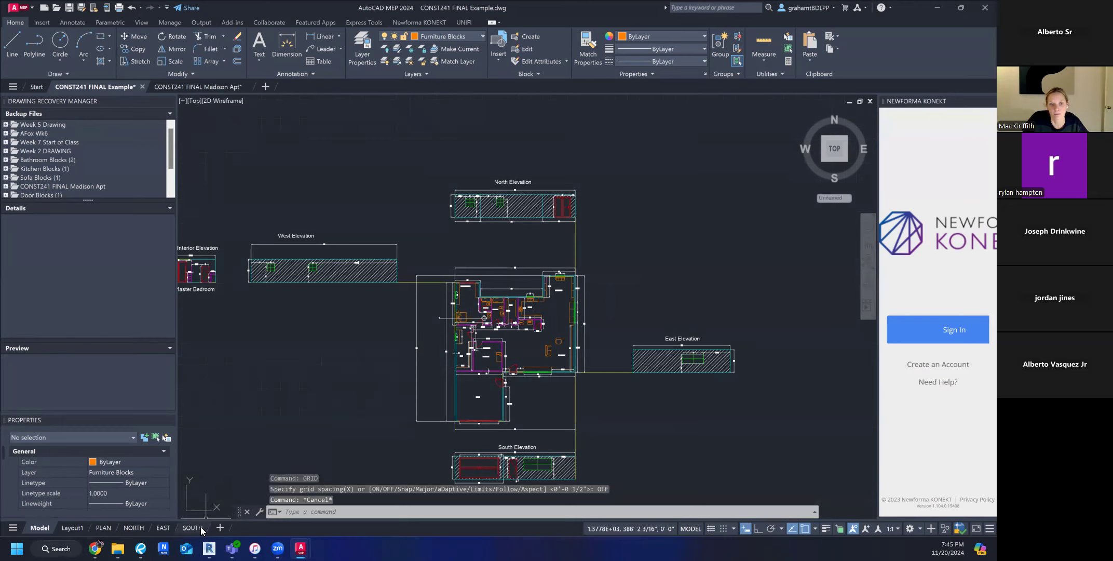
Return to the SOUTH layout, activate its viewport and turn the grid off inside it with the GRID command.
{"action": "left_click", "coordinate": [192, 527]}
{"action": "left_click", "coordinate": [477, 348]}
{"action": "key", "text": "Escape"}
{"action": "double_click", "coordinate": [477, 347]}
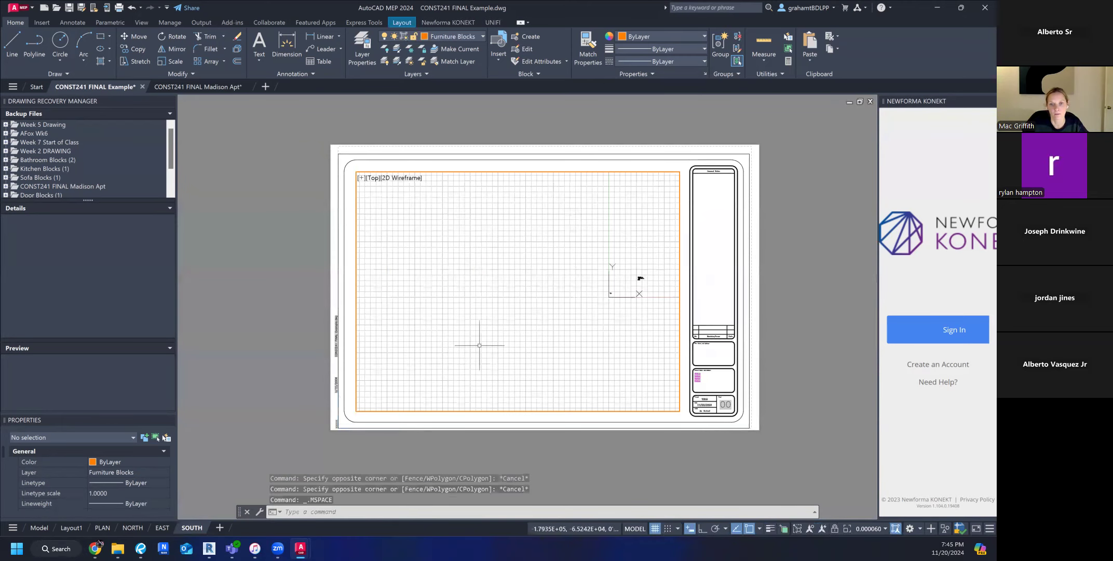
{"action": "scroll", "coordinate": [519, 318], "scroll_direction": "up", "scroll_amount": 3}
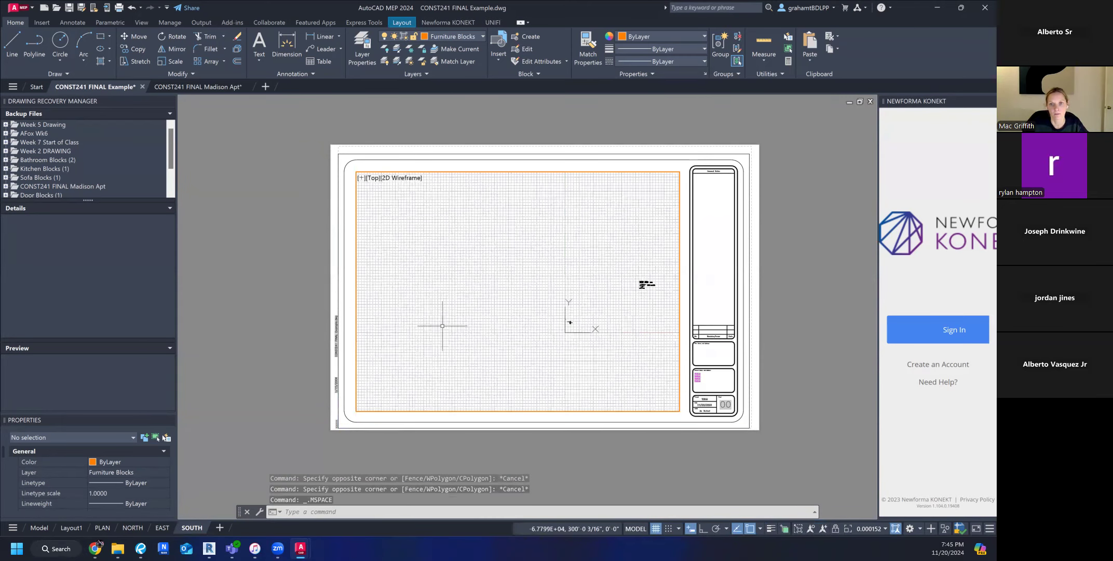
{"action": "type", "text": "grid"}
{"action": "key", "text": "Return"}
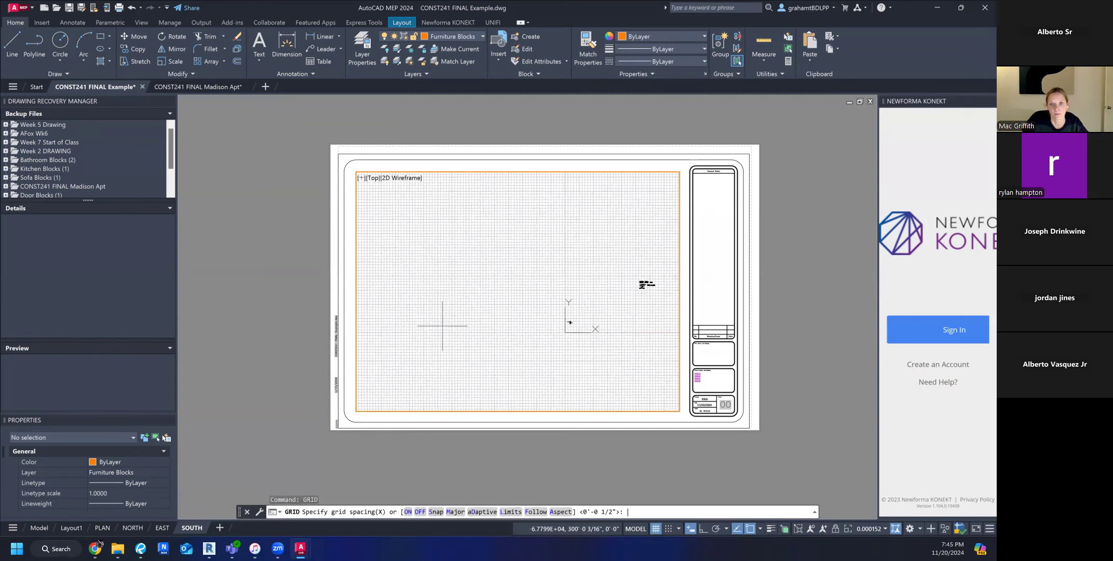
{"action": "type", "text": "OFF"}
{"action": "key", "text": "Return"}
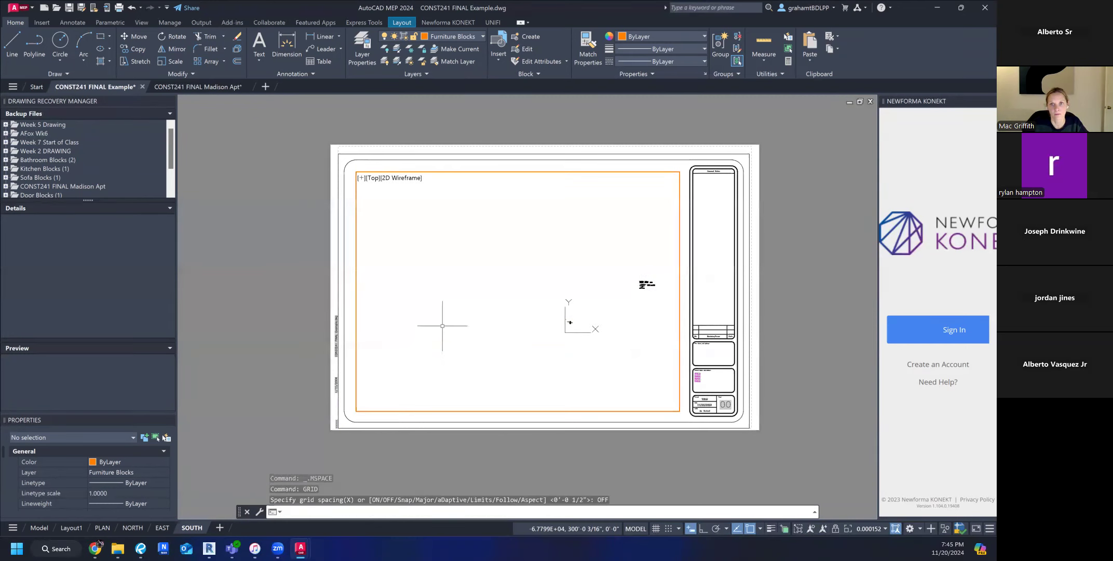
{"action": "key", "text": "Escape"}
{"action": "key", "text": "Escape"}
Frame the South Elevation drawing inside the SOUTH layout's viewport.
{"action": "scroll", "coordinate": [531, 343], "scroll_direction": "up", "scroll_amount": 9}
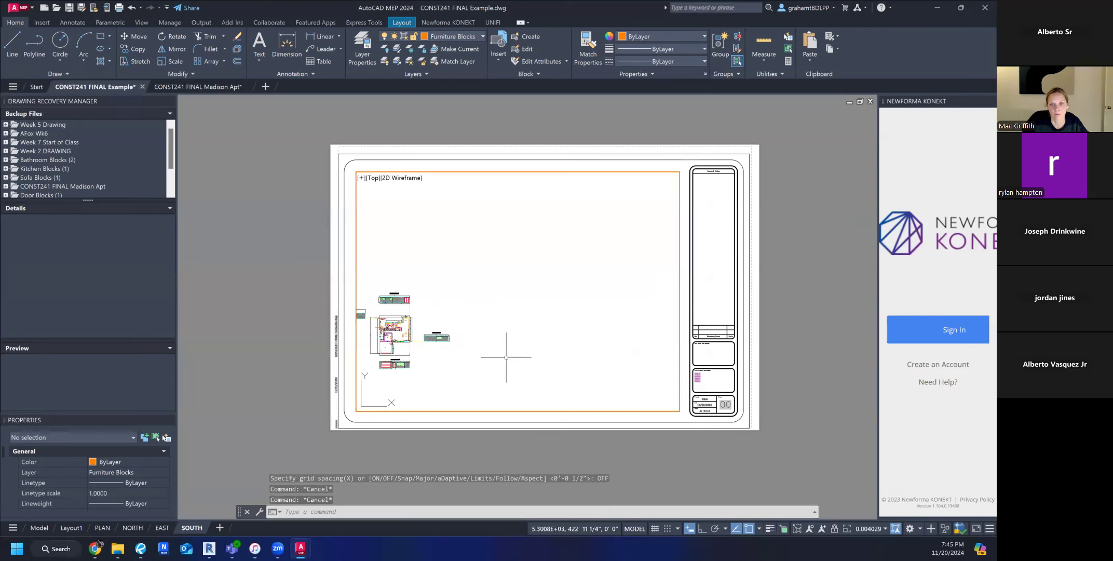
{"action": "scroll", "coordinate": [432, 359], "scroll_direction": "up", "scroll_amount": 4}
{"action": "middle_click_drag", "start_coordinate": [431, 357], "coordinate": [541, 346]}
{"action": "scroll", "coordinate": [482, 272], "scroll_direction": "up", "scroll_amount": 3}
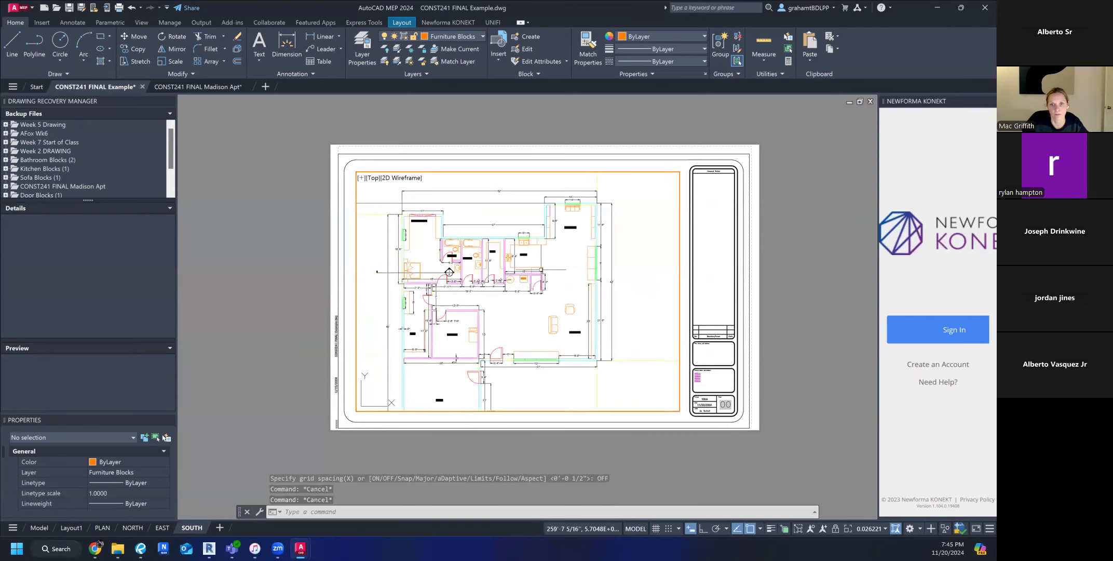
{"action": "scroll", "coordinate": [482, 272], "scroll_direction": "down", "scroll_amount": 2}
{"action": "scroll", "coordinate": [514, 321], "scroll_direction": "up", "scroll_amount": 4}
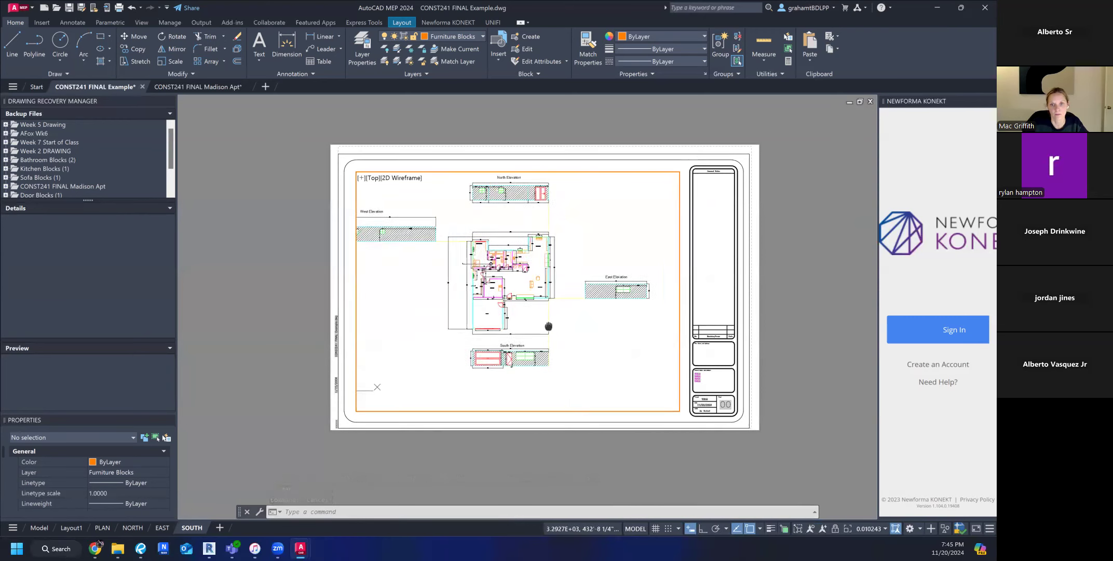
{"action": "scroll", "coordinate": [513, 320], "scroll_direction": "up", "scroll_amount": 2}
{"action": "middle_click_drag", "start_coordinate": [513, 323], "coordinate": [554, 324]}
{"action": "scroll", "coordinate": [595, 281], "scroll_direction": "down", "scroll_amount": 1}
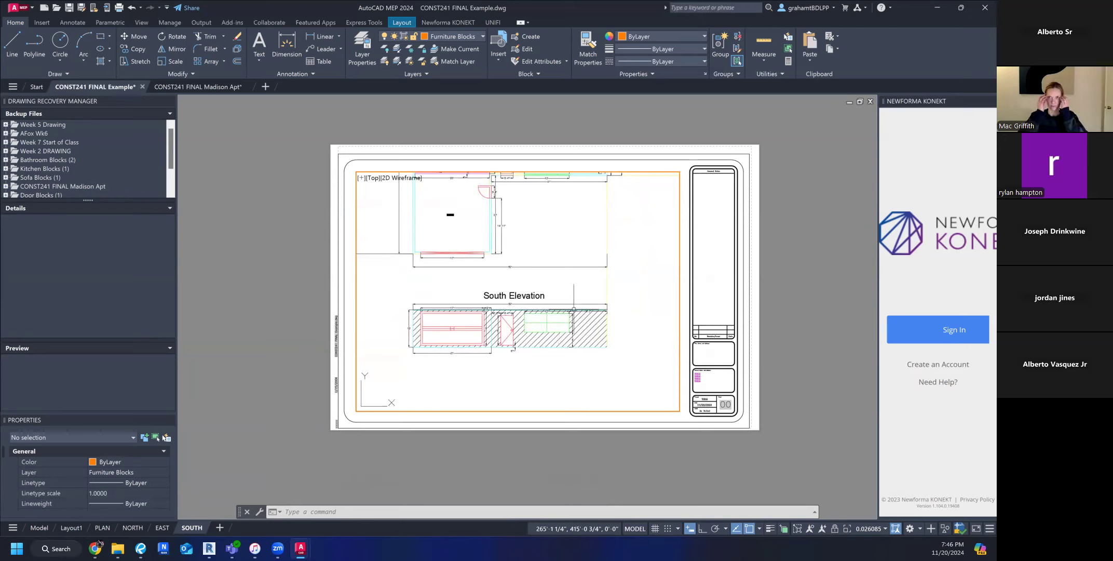
{"action": "scroll", "coordinate": [514, 330], "scroll_direction": "up", "scroll_amount": 2}
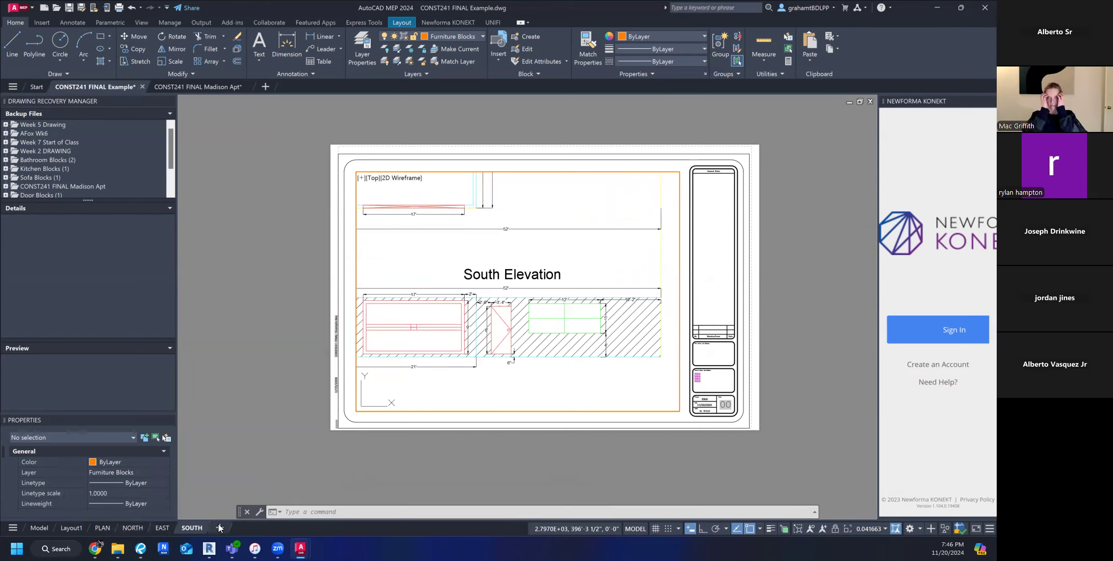
Examine the master bedroom interior elevation, the West Elevation and the floor plan through the SOUTH layout's viewport.
{"action": "scroll", "coordinate": [648, 279], "scroll_direction": "down", "scroll_amount": 3}
{"action": "middle_click_drag", "start_coordinate": [585, 254], "coordinate": [547, 351]}
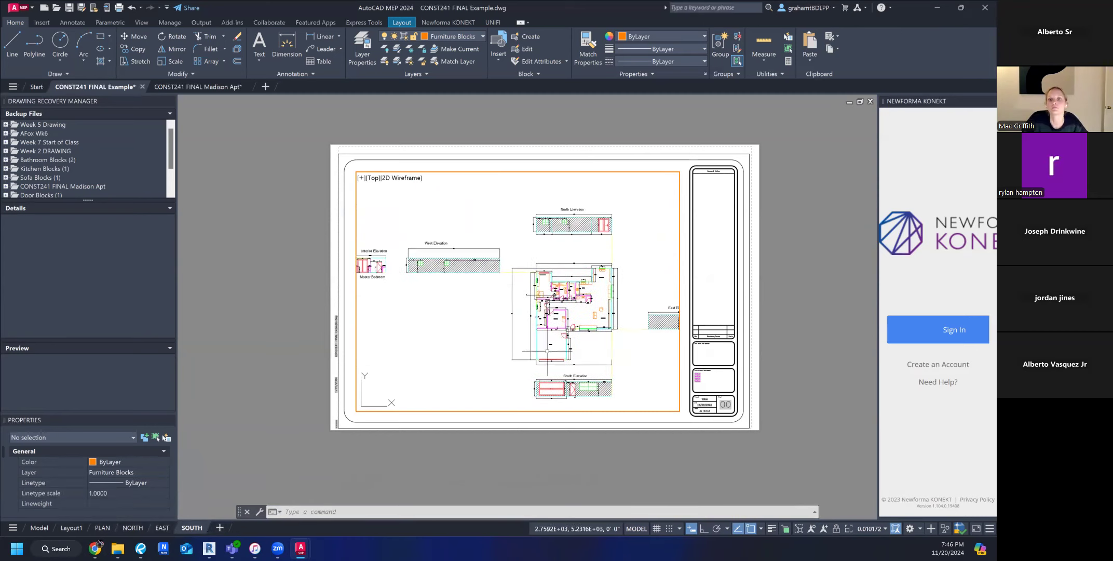
{"action": "middle_click_drag", "start_coordinate": [478, 287], "coordinate": [596, 300]}
{"action": "scroll", "coordinate": [488, 276], "scroll_direction": "up", "scroll_amount": 6}
{"action": "scroll", "coordinate": [449, 282], "scroll_direction": "down", "scroll_amount": 3}
{"action": "middle_click_drag", "start_coordinate": [451, 285], "coordinate": [519, 292]}
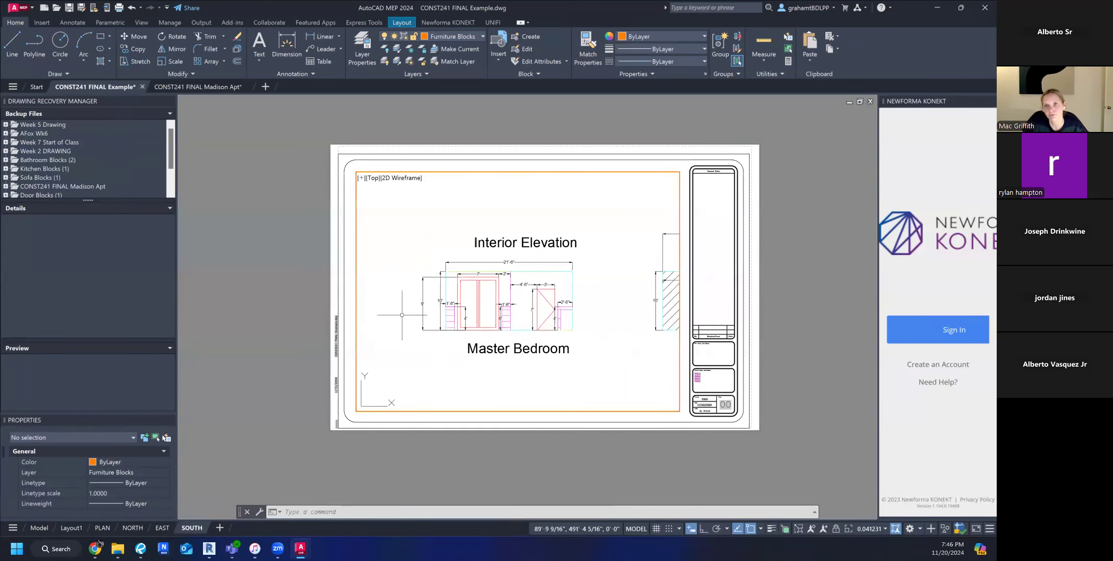
{"action": "scroll", "coordinate": [514, 317], "scroll_direction": "down", "scroll_amount": 4}
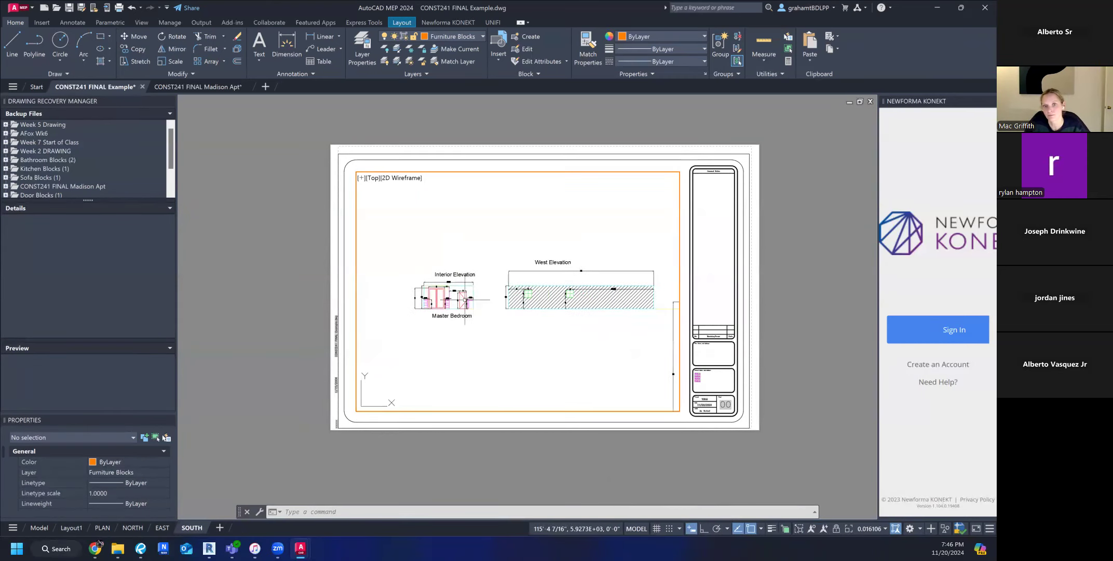
{"action": "middle_click_drag", "start_coordinate": [479, 310], "coordinate": [405, 323]}
{"action": "scroll", "coordinate": [405, 323], "scroll_direction": "down", "scroll_amount": 4}
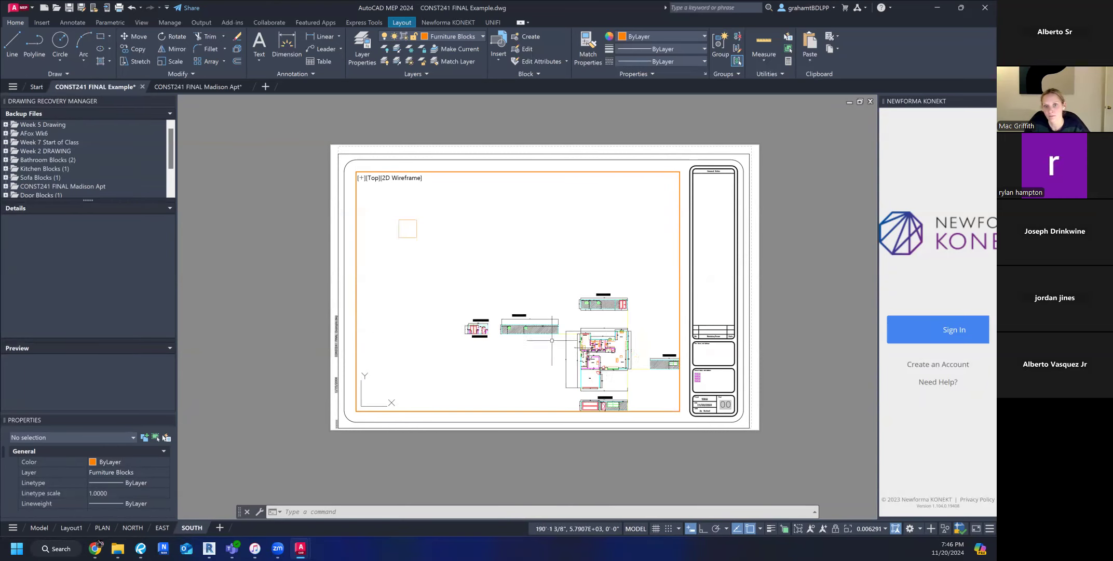
{"action": "scroll", "coordinate": [355, 325], "scroll_direction": "up", "scroll_amount": 4}
{"action": "scroll", "coordinate": [435, 334], "scroll_direction": "down", "scroll_amount": 4}
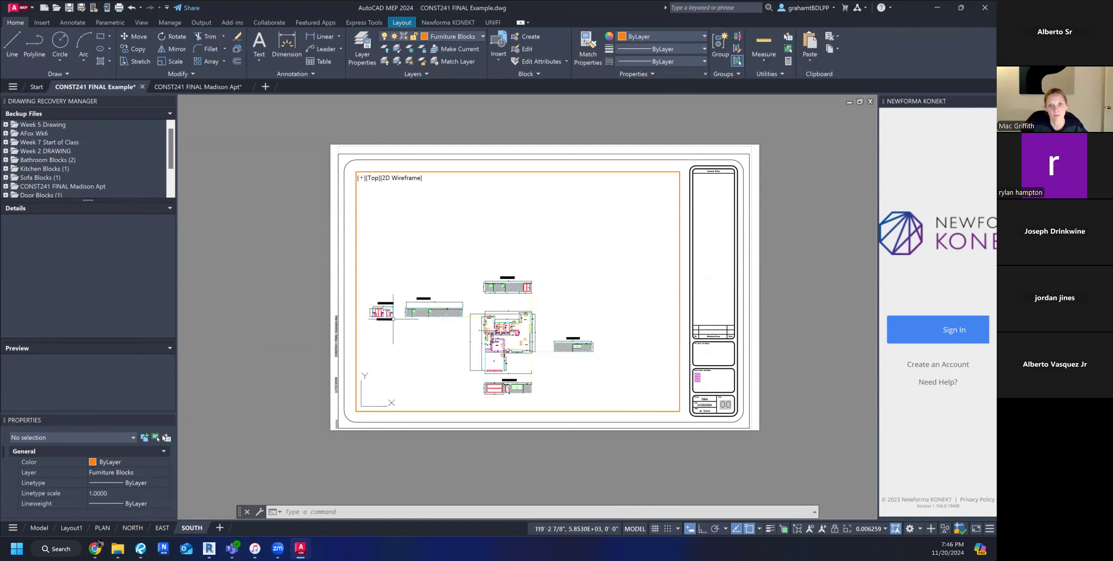
{"action": "scroll", "coordinate": [393, 319], "scroll_direction": "up", "scroll_amount": 5}
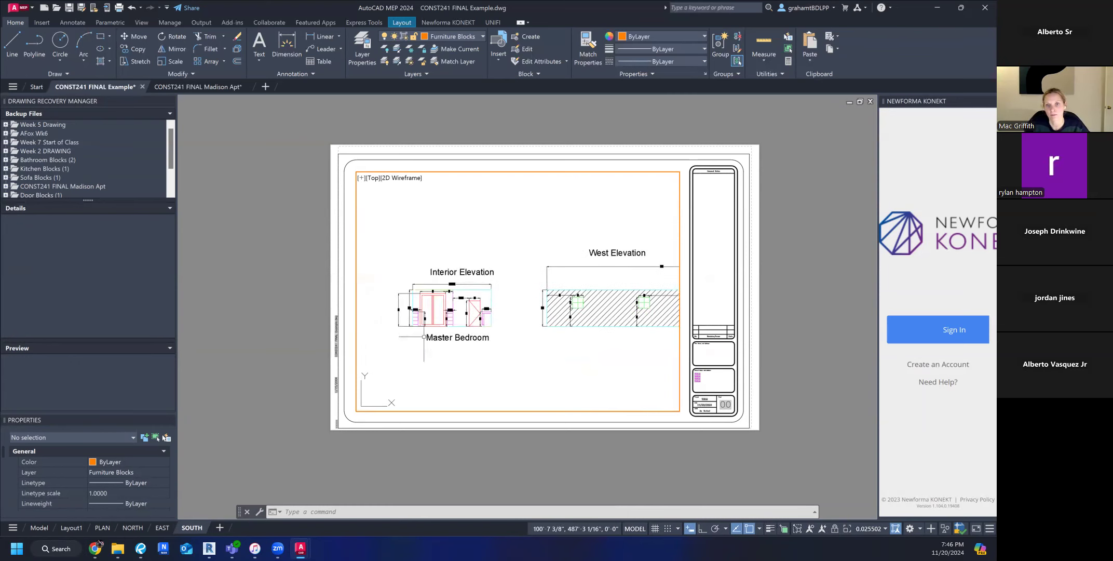
{"action": "scroll", "coordinate": [424, 336], "scroll_direction": "up", "scroll_amount": 2}
{"action": "scroll", "coordinate": [525, 333], "scroll_direction": "down", "scroll_amount": 6}
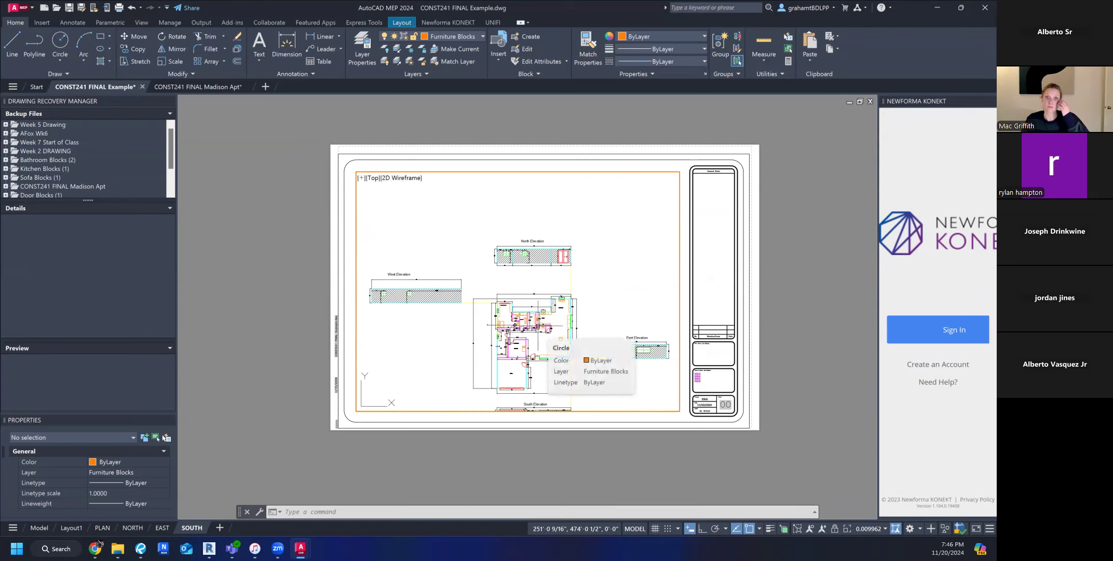
Survey the floor plan, its surrounding elevations and the Master Bedroom interior elevation inside the SOUTH layout's viewport.
{"action": "scroll", "coordinate": [582, 364], "scroll_direction": "up", "scroll_amount": 2}
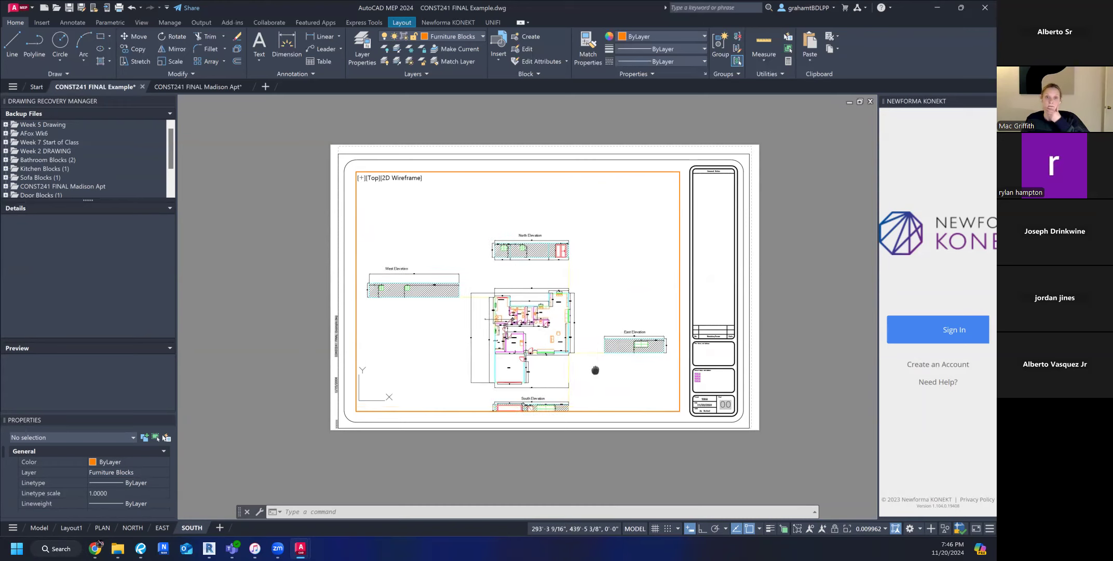
{"action": "scroll", "coordinate": [519, 275], "scroll_direction": "up", "scroll_amount": 1}
{"action": "scroll", "coordinate": [525, 288], "scroll_direction": "down", "scroll_amount": 4}
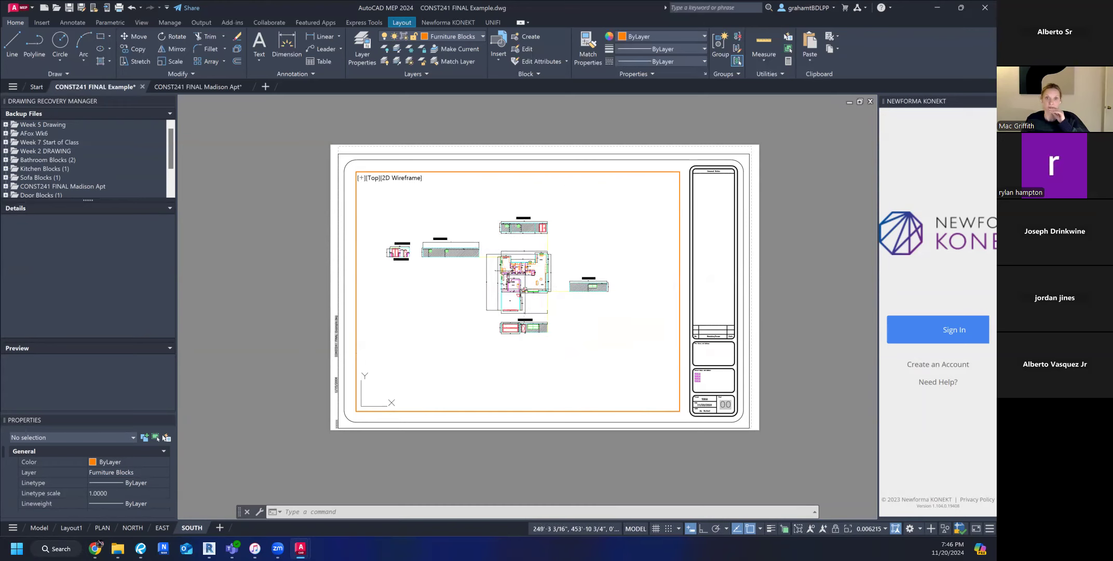
{"action": "scroll", "coordinate": [396, 250], "scroll_direction": "up", "scroll_amount": 4}
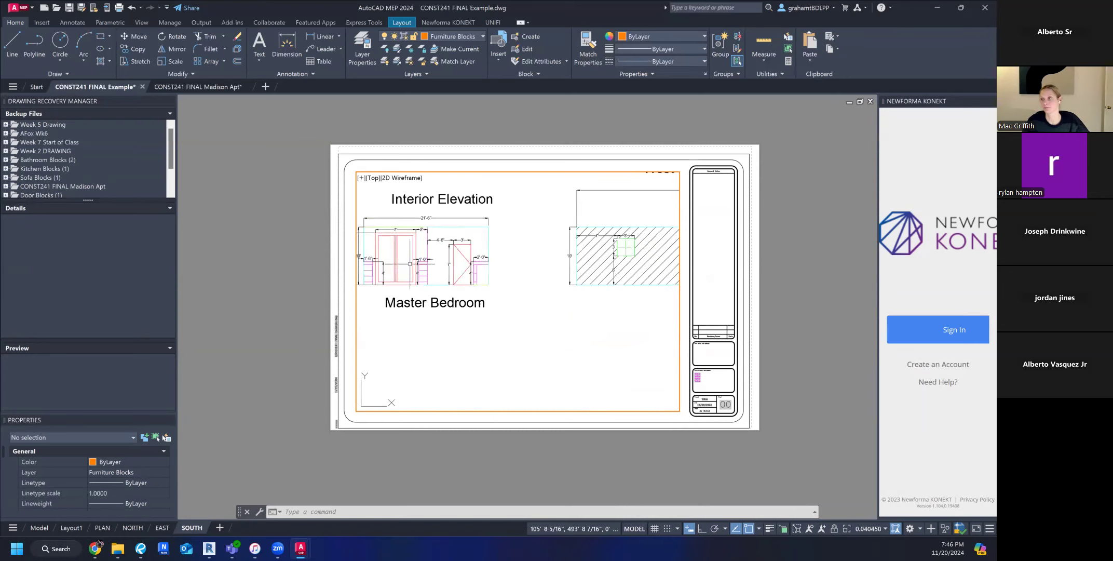
{"action": "scroll", "coordinate": [426, 256], "scroll_direction": "down", "scroll_amount": 1}
{"action": "scroll", "coordinate": [495, 281], "scroll_direction": "down", "scroll_amount": 1}
{"action": "middle_click_drag", "start_coordinate": [582, 315], "coordinate": [390, 293]}
{"action": "scroll", "coordinate": [405, 291], "scroll_direction": "down", "scroll_amount": 1}
{"action": "scroll", "coordinate": [571, 306], "scroll_direction": "up", "scroll_amount": 1}
{"action": "middle_click_drag", "start_coordinate": [510, 324], "coordinate": [523, 301]}
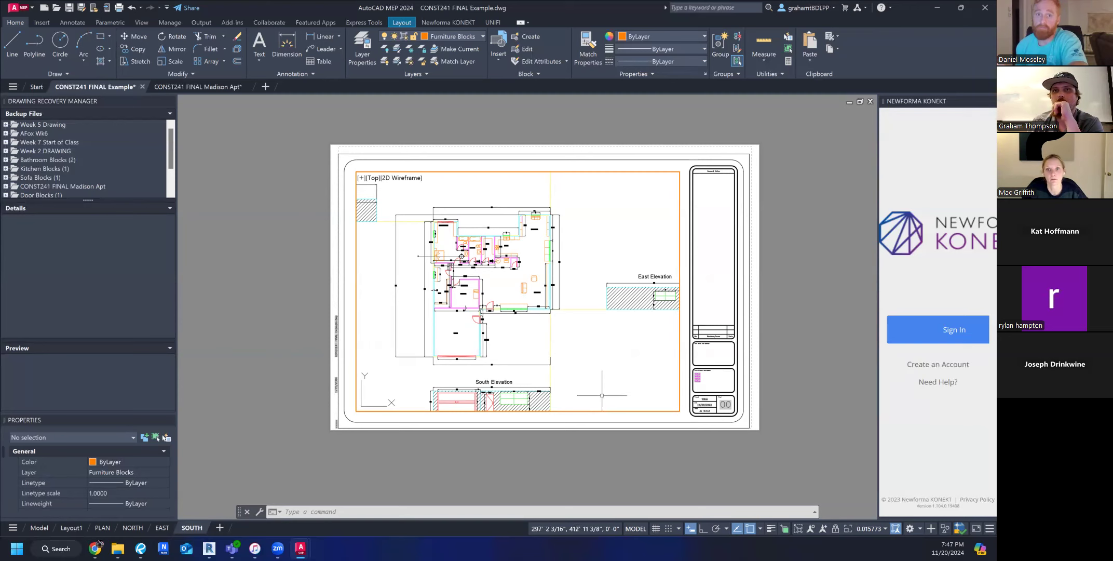
Examine the South Elevation drawing and its spacing below the garage side of the floor plan.
{"action": "middle_click_drag", "start_coordinate": [607, 397], "coordinate": [576, 332]}
{"action": "scroll", "coordinate": [607, 399], "scroll_direction": "down", "scroll_amount": 4}
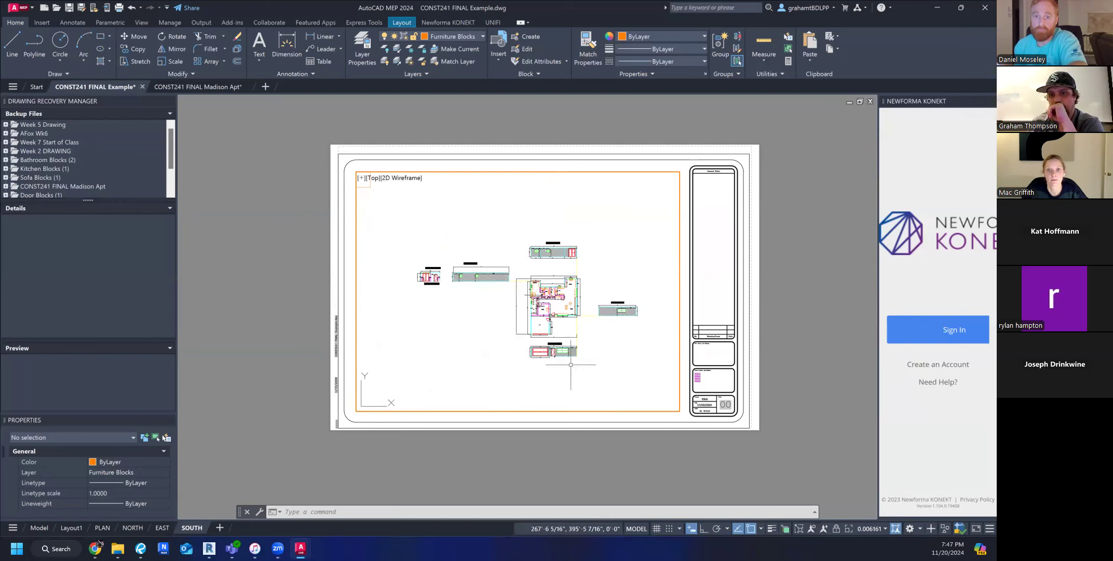
{"action": "scroll", "coordinate": [576, 369], "scroll_direction": "up", "scroll_amount": 6}
{"action": "mouse_move", "coordinate": [470, 335]}
{"action": "middle_mouse_down"}
{"action": "mouse_move", "coordinate": [536, 321]}
{"action": "mouse_move", "coordinate": [523, 344]}
{"action": "middle_mouse_up"}
{"action": "scroll", "coordinate": [551, 317], "scroll_direction": "up", "scroll_amount": 2}
{"action": "scroll", "coordinate": [523, 342], "scroll_direction": "down", "scroll_amount": 2}
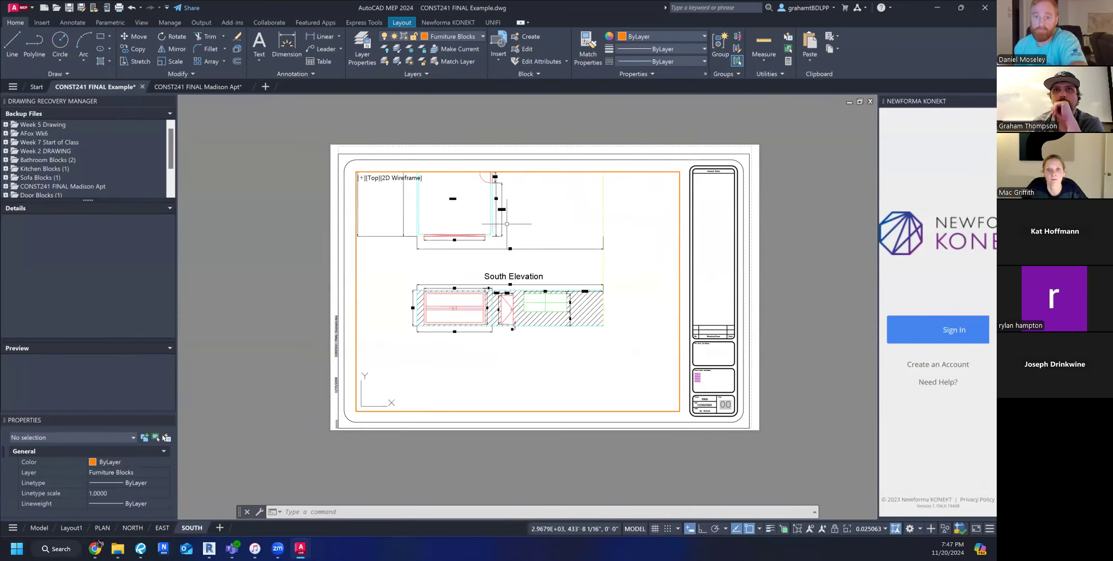
{"action": "scroll", "coordinate": [470, 234], "scroll_direction": "up", "scroll_amount": 2}
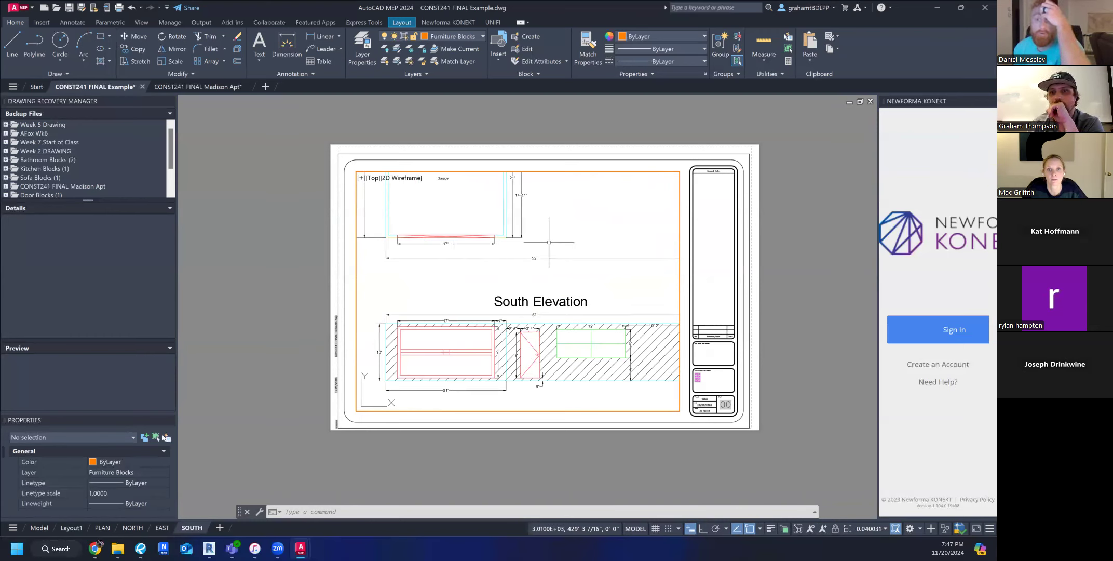
Try to move the whole South Elevation drawing farther down, away from the floor plan, with the MOVE command.
{"action": "scroll", "coordinate": [540, 234], "scroll_direction": "down", "scroll_amount": 5}
{"action": "middle_click_drag", "start_coordinate": [514, 260], "coordinate": [508, 354]}
{"action": "left_click", "coordinate": [556, 349]}
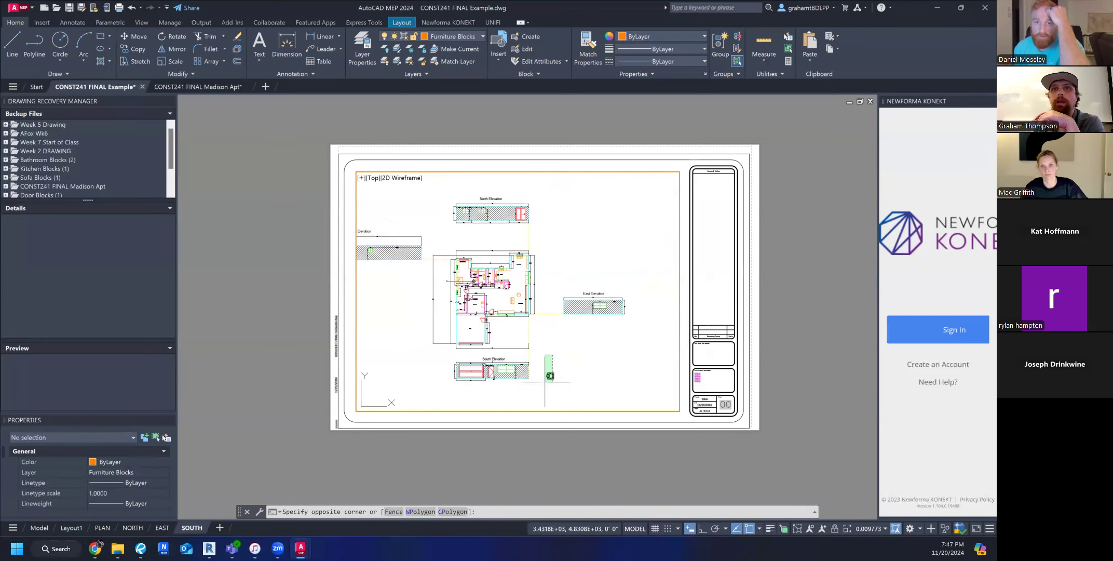
{"action": "left_click", "coordinate": [445, 353]}
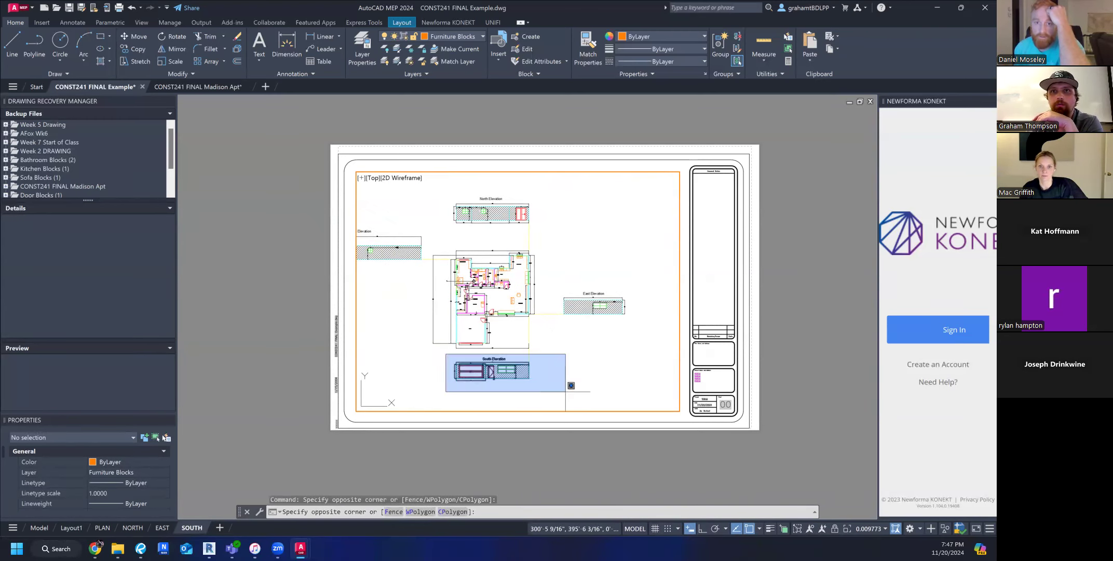
{"action": "left_click", "coordinate": [565, 391]}
{"action": "type", "text": "m"}
{"action": "key", "text": "Return"}
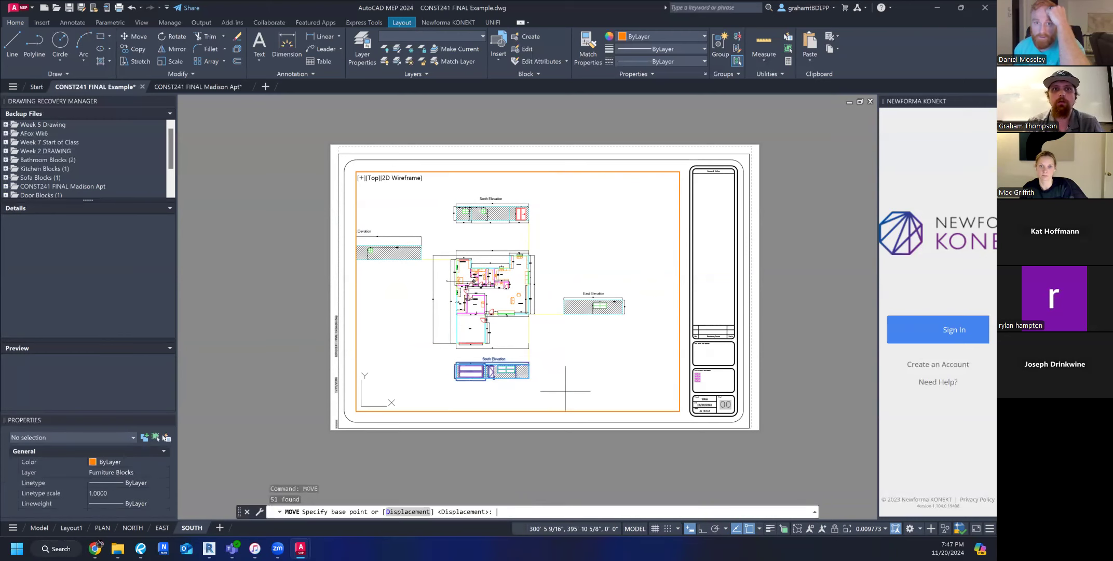
{"action": "left_click", "coordinate": [562, 337]}
{"action": "scroll", "coordinate": [562, 337], "scroll_direction": "down", "scroll_amount": 2}
{"action": "middle_click_drag", "start_coordinate": [561, 366], "coordinate": [546, 280]}
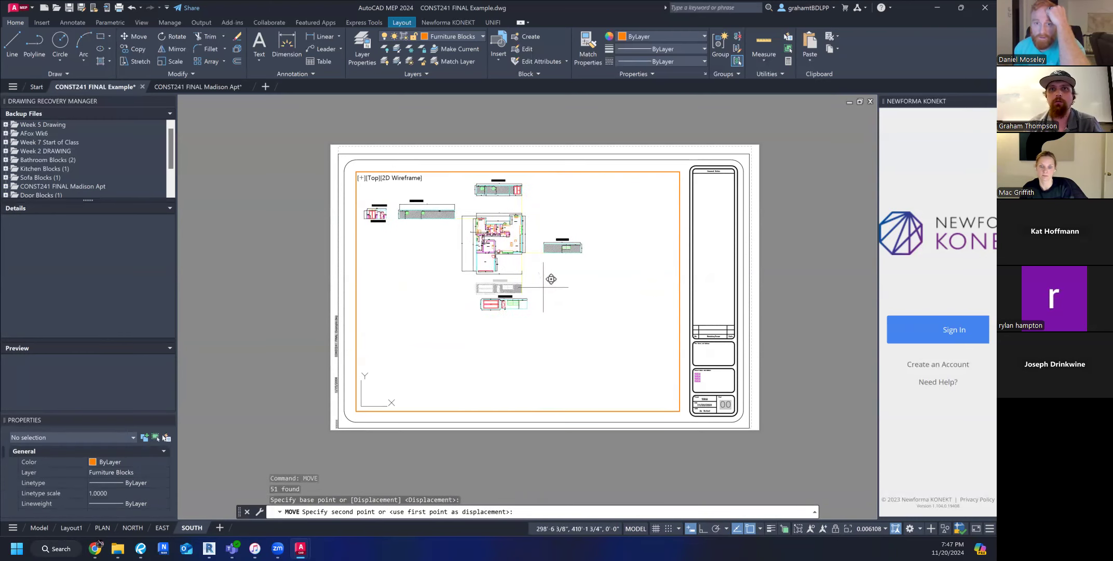
{"action": "left_click", "coordinate": [537, 336]}
Check the relocated South Elevation against its left-behind hatch and undo the move.
{"action": "scroll", "coordinate": [526, 375], "scroll_direction": "up", "scroll_amount": 8}
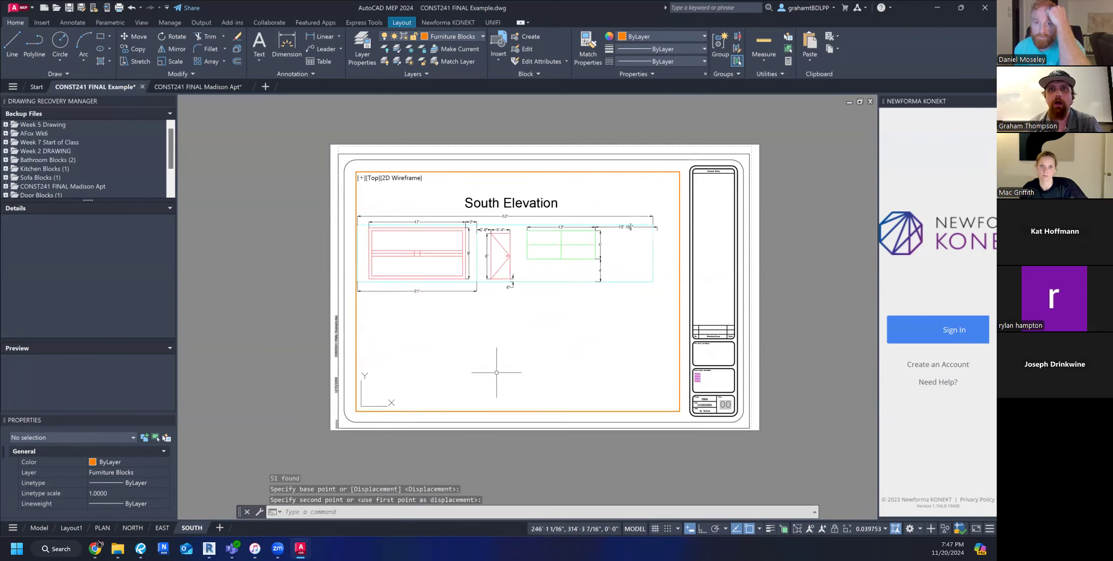
{"action": "middle_click_drag", "start_coordinate": [482, 318], "coordinate": [493, 348]}
{"action": "scroll", "coordinate": [492, 349], "scroll_direction": "down", "scroll_amount": 2}
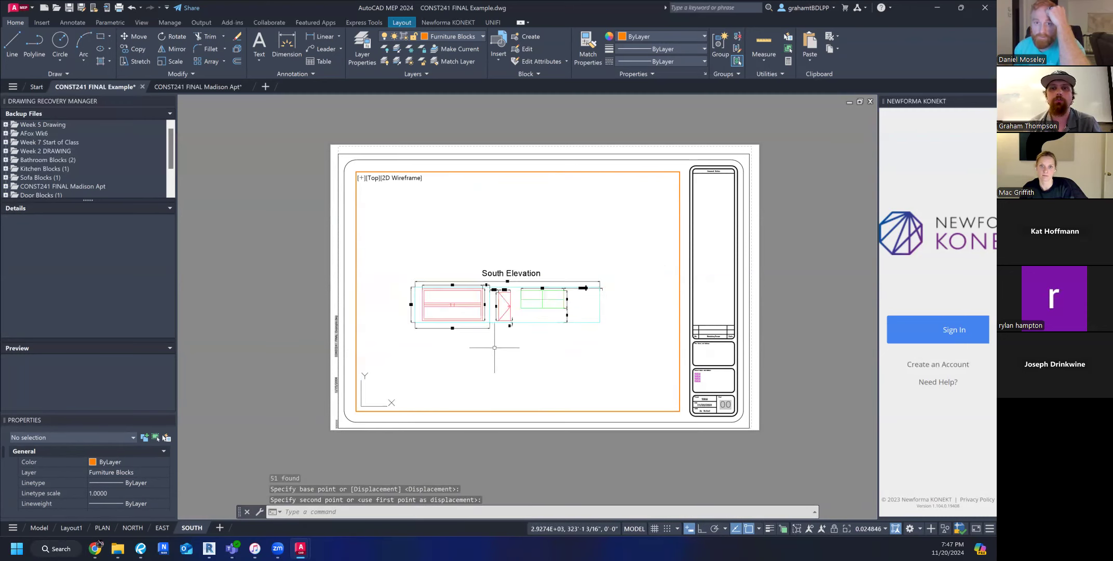
{"action": "scroll", "coordinate": [494, 347], "scroll_direction": "up", "scroll_amount": 2}
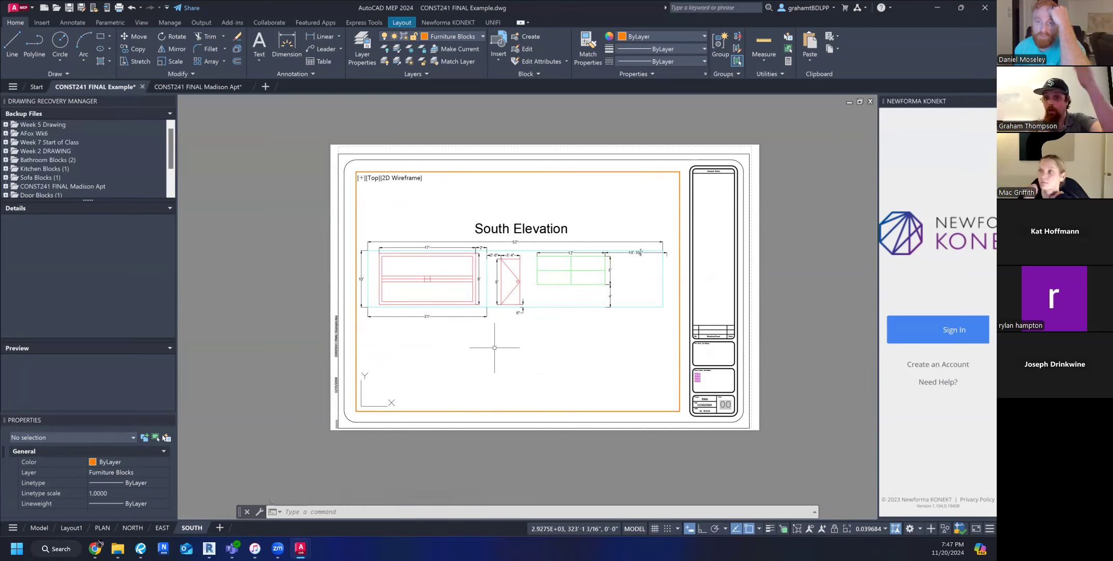
{"action": "scroll", "coordinate": [503, 251], "scroll_direction": "down", "scroll_amount": 8}
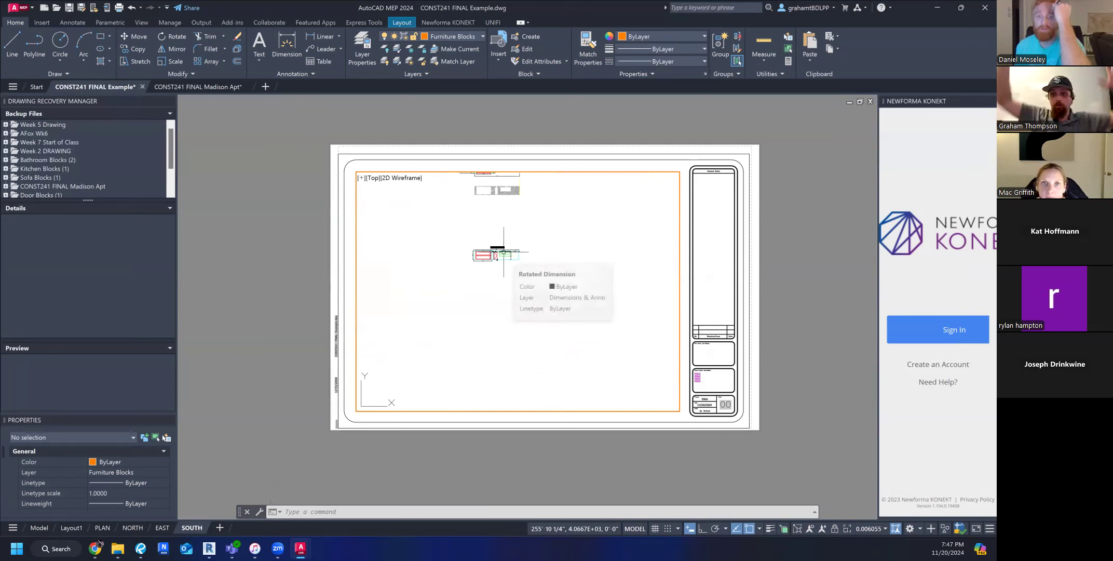
{"action": "mouse_move", "coordinate": [503, 252]}
{"action": "middle_mouse_down"}
{"action": "mouse_move", "coordinate": [499, 241]}
{"action": "mouse_move", "coordinate": [504, 369]}
{"action": "middle_mouse_up"}
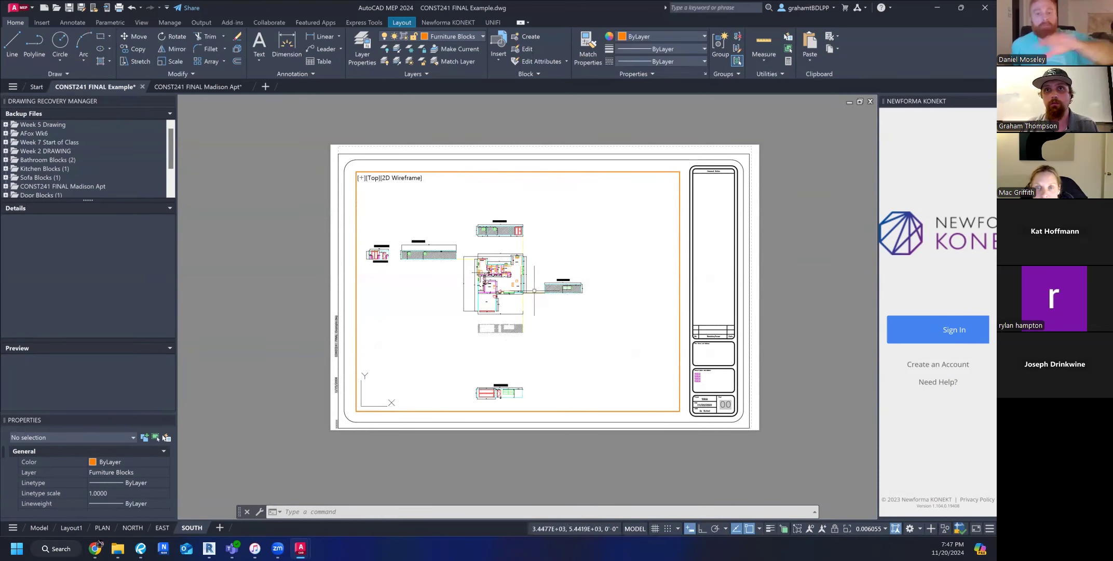
{"action": "middle_click_drag", "start_coordinate": [530, 395], "coordinate": [529, 368]}
{"action": "key", "text": "ctrl+z"}
{"action": "key", "text": "ctrl+z"}
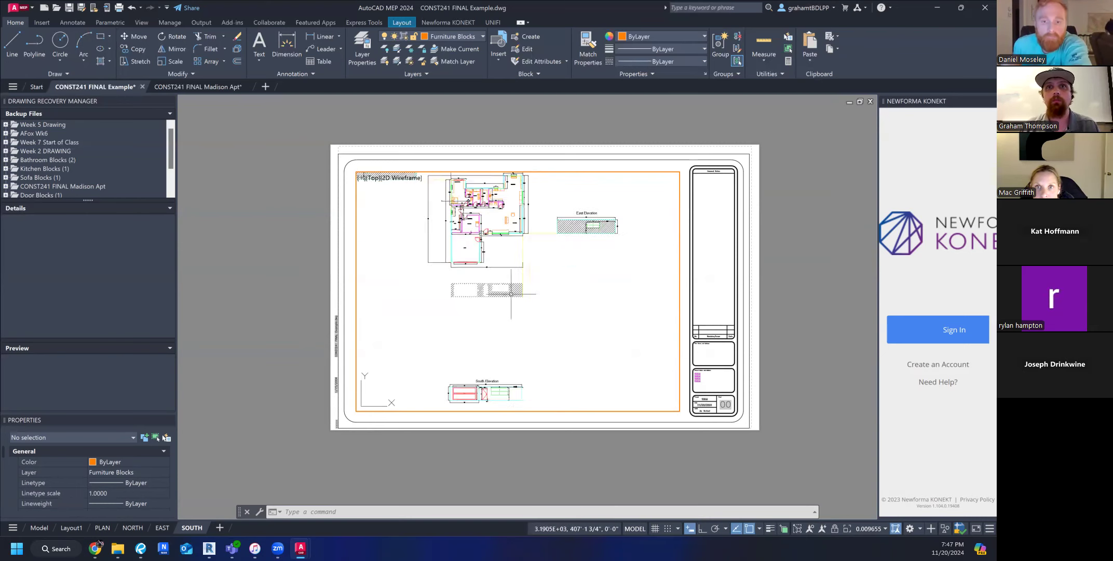
{"action": "key", "text": "ctrl+z"}
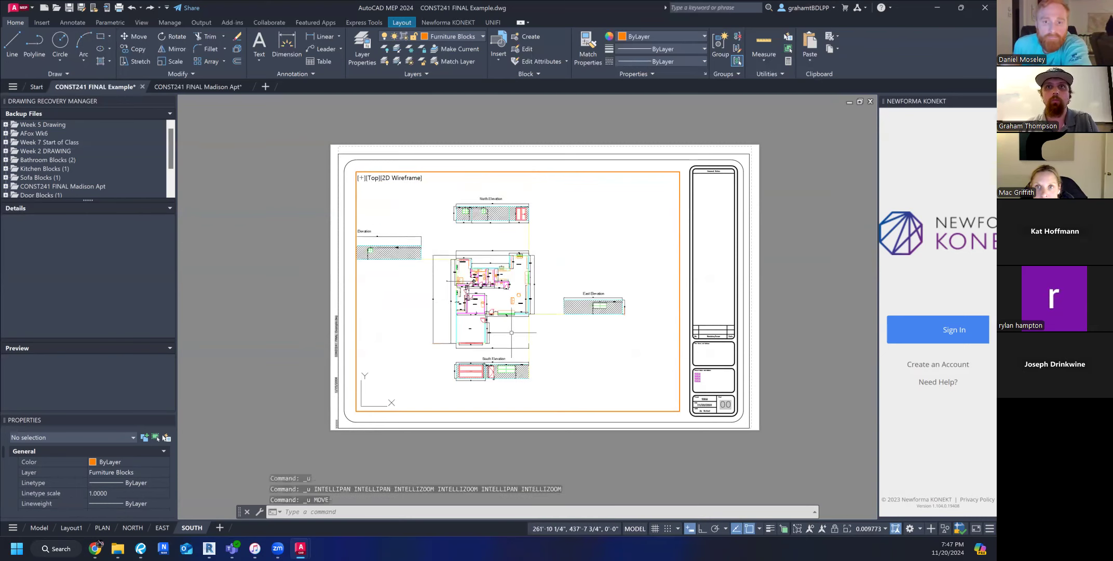
Try to move the South Elevation drawing down and to the right of the floor plan.
{"action": "left_click", "coordinate": [448, 350]}
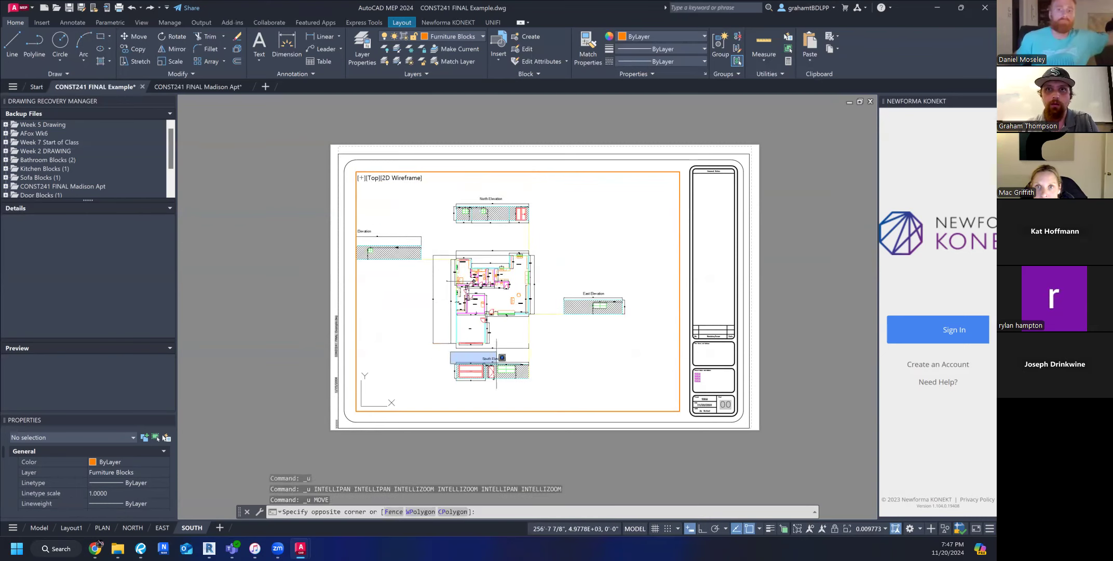
{"action": "left_click", "coordinate": [579, 399]}
{"action": "type", "text": "move"}
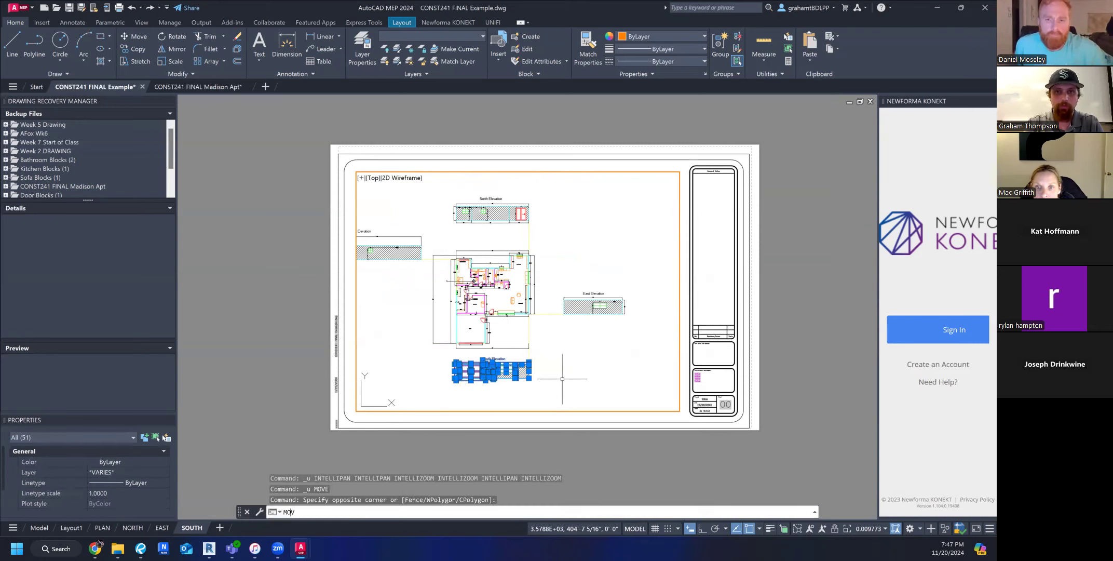
{"action": "key", "text": "Return"}
{"action": "left_click", "coordinate": [513, 388]}
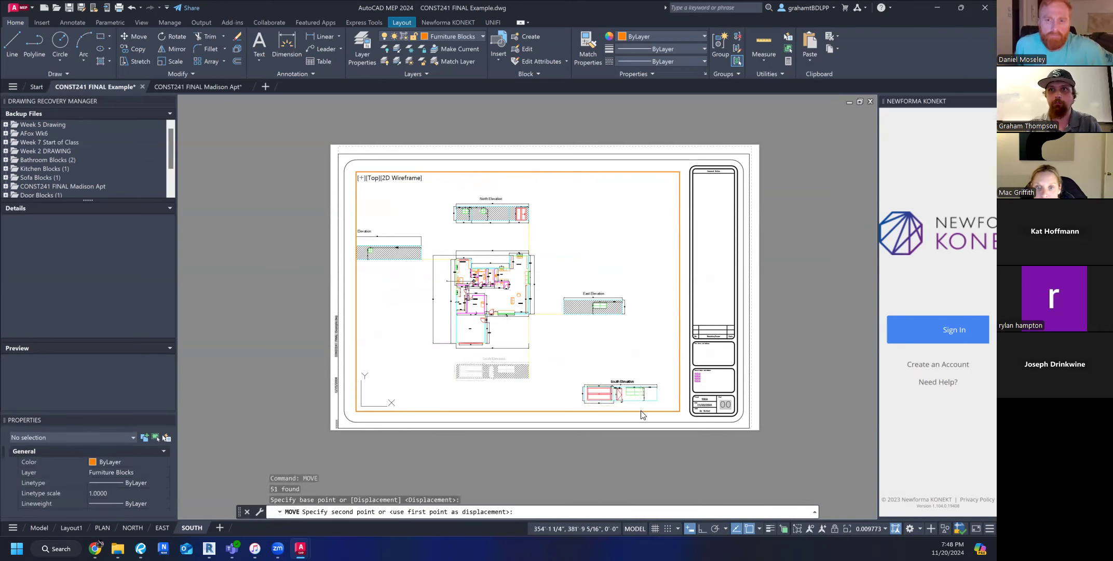
{"action": "middle_click_drag", "start_coordinate": [644, 419], "coordinate": [587, 341]}
{"action": "left_click", "coordinate": [589, 364]}
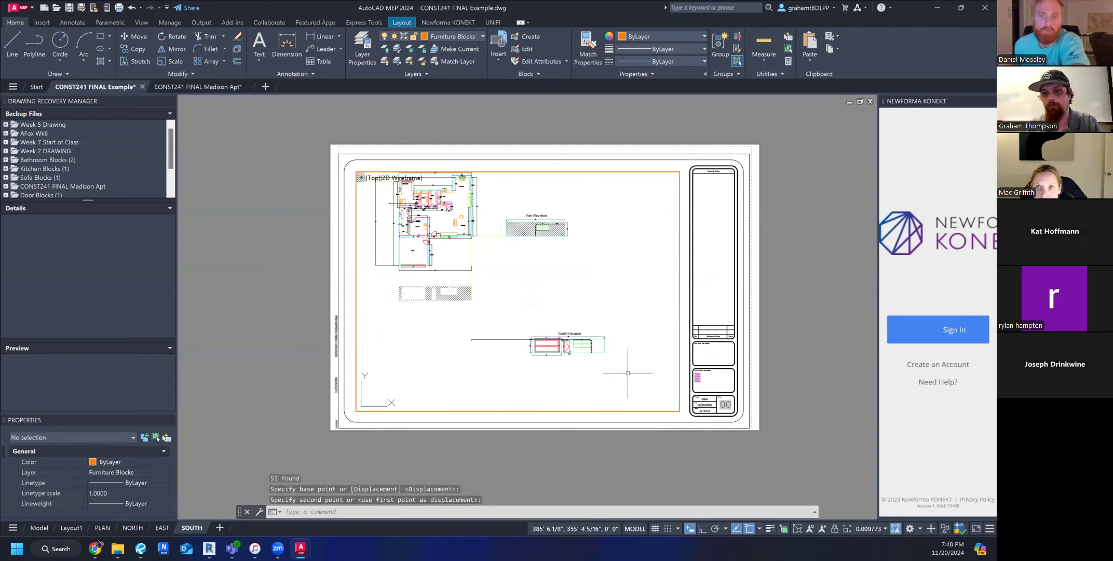
Undo the diagonal move of the South Elevation drawing.
{"action": "scroll", "coordinate": [596, 361], "scroll_direction": "down", "scroll_amount": 6}
{"action": "scroll", "coordinate": [531, 296], "scroll_direction": "up", "scroll_amount": 6}
{"action": "middle_click_drag", "start_coordinate": [532, 296], "coordinate": [392, 238]}
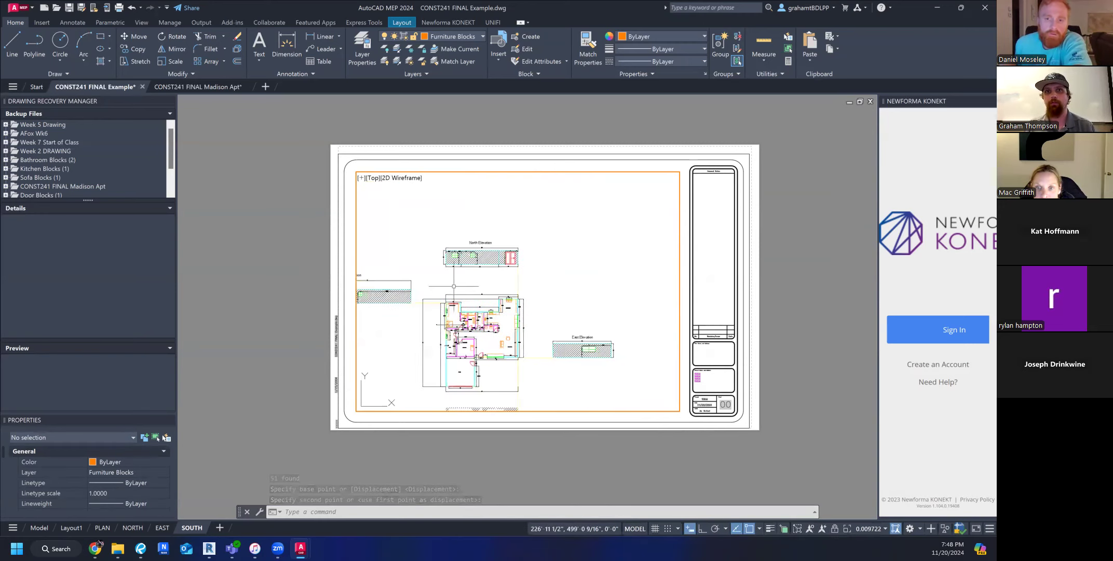
{"action": "key", "text": "ctrl+z"}
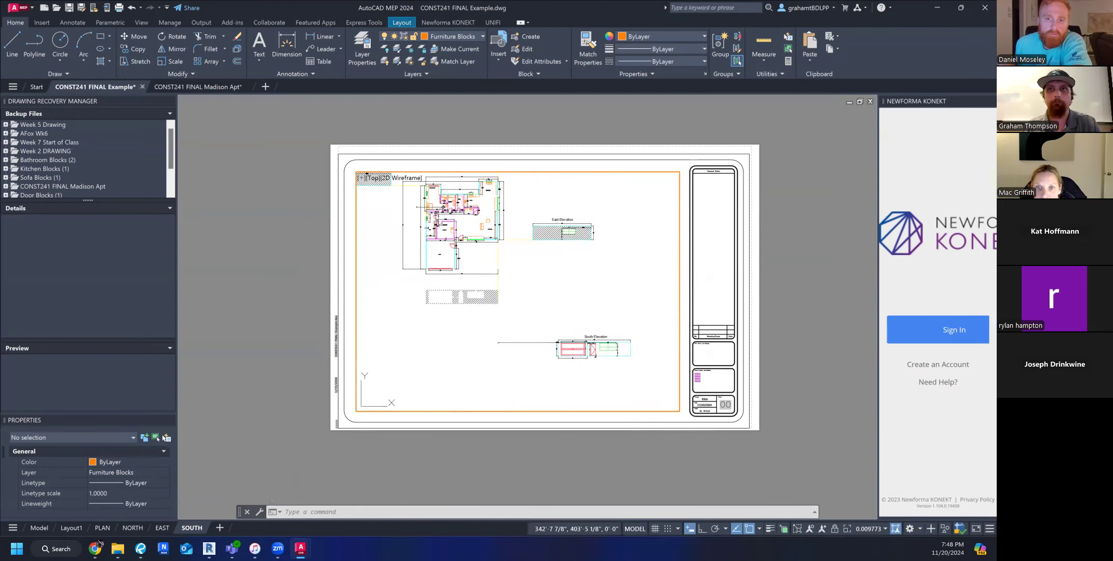
{"action": "key", "text": "ctrl+z"}
Try to move the South Elevation drawing together with the wall hatch straight down with Ortho on.
{"action": "left_click", "coordinate": [438, 352]}
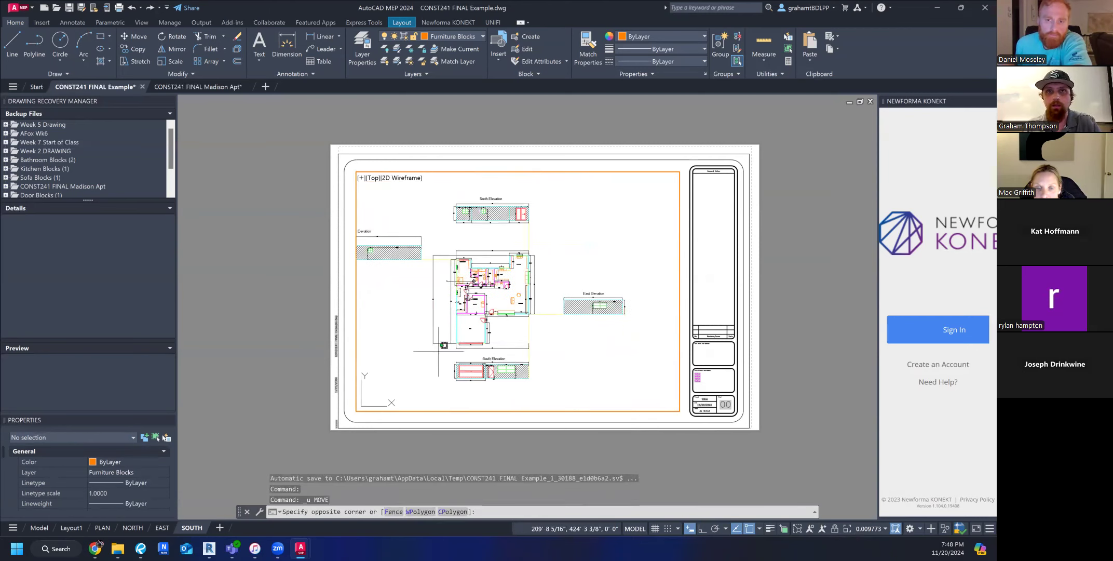
{"action": "left_click", "coordinate": [571, 392]}
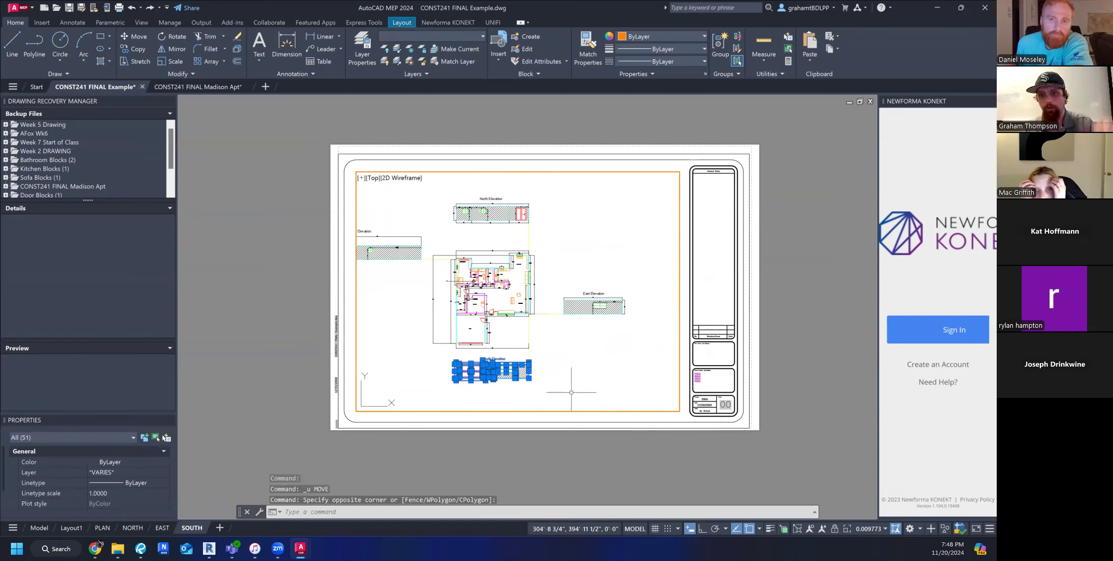
{"action": "middle_click_drag", "start_coordinate": [551, 420], "coordinate": [555, 359]}
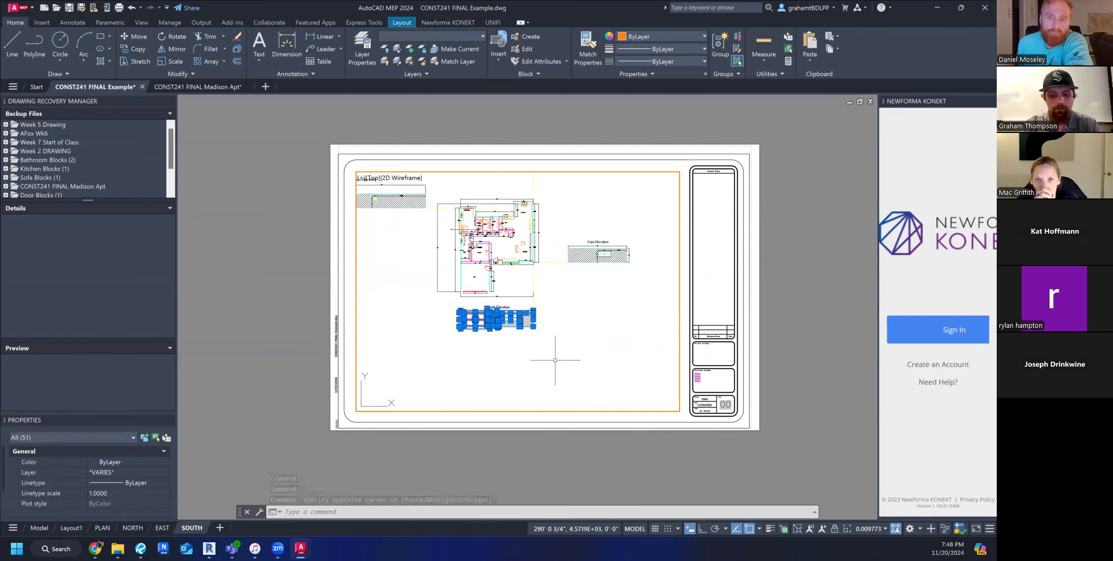
{"action": "scroll", "coordinate": [555, 360], "scroll_direction": "up", "scroll_amount": 4}
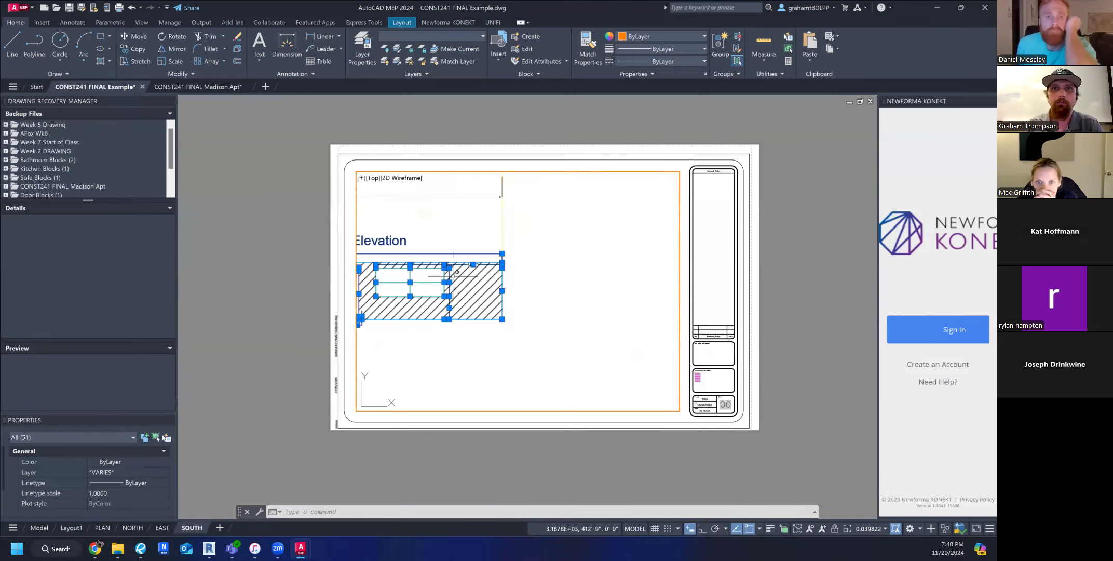
{"action": "scroll", "coordinate": [576, 290], "scroll_direction": "down", "scroll_amount": 5}
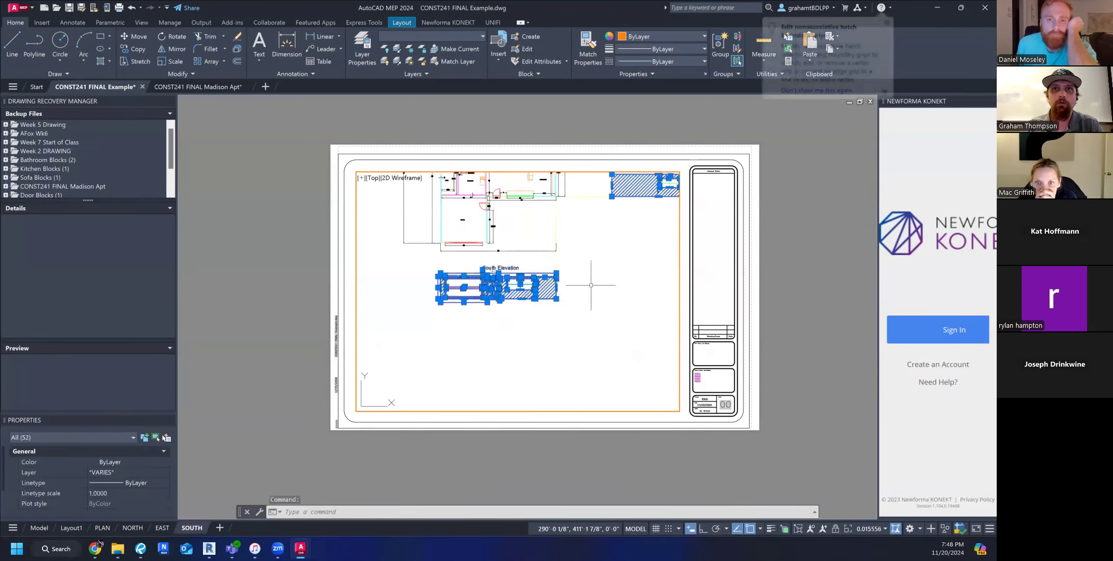
{"action": "type", "text": "m"}
{"action": "key", "text": "Return"}
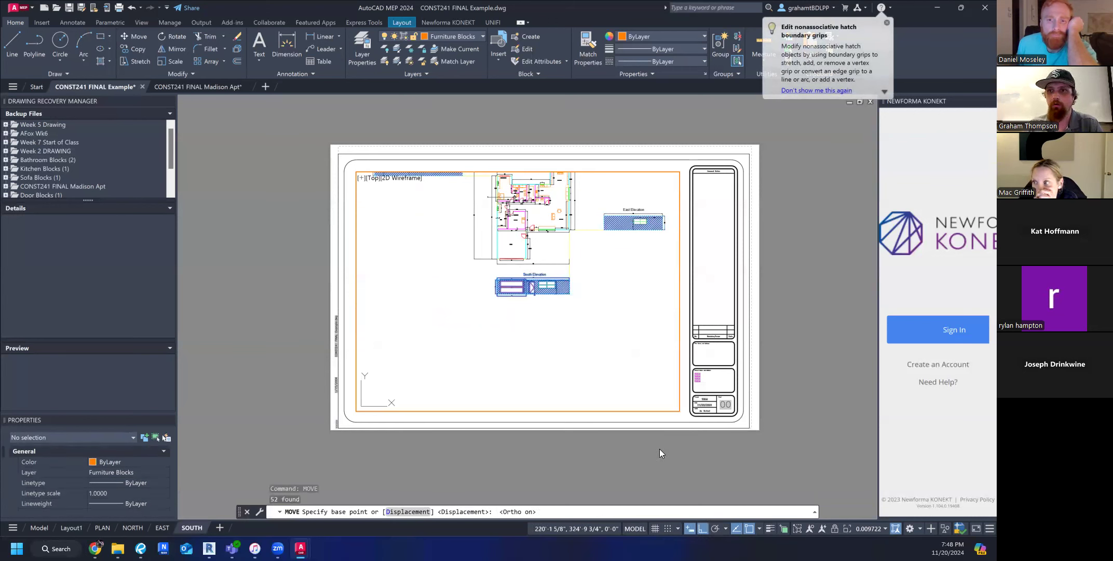
{"action": "left_click", "coordinate": [569, 277]}
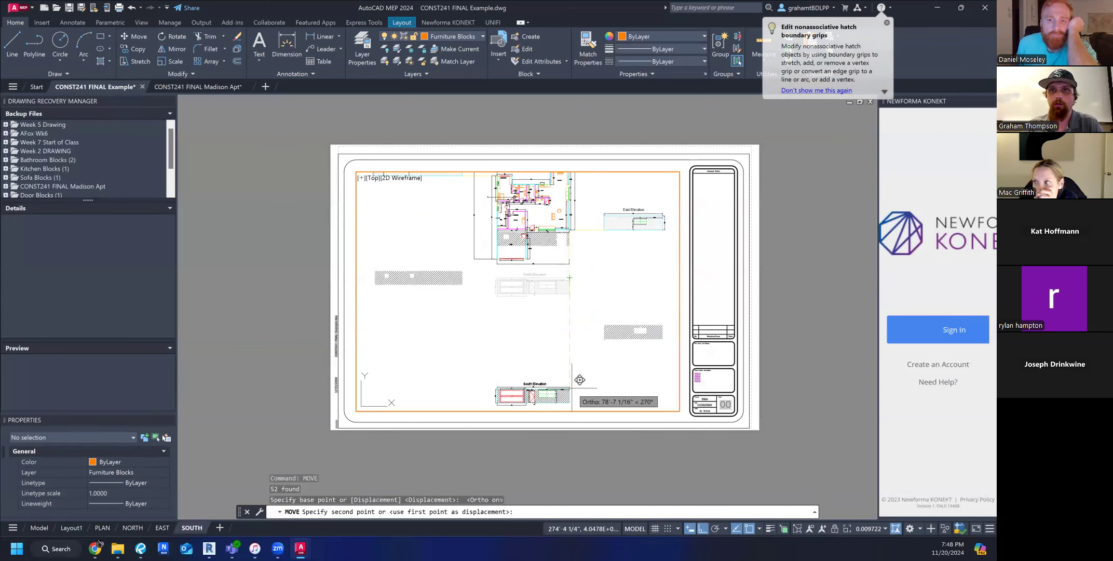
{"action": "middle_click_drag", "start_coordinate": [576, 286], "coordinate": [574, 381]}
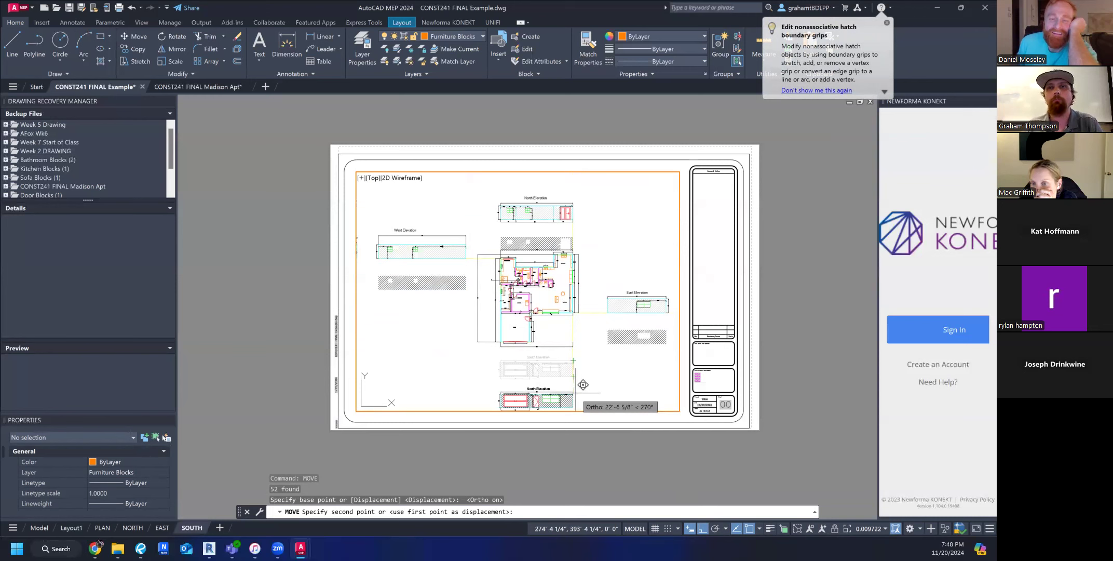
{"action": "key", "text": "F1"}
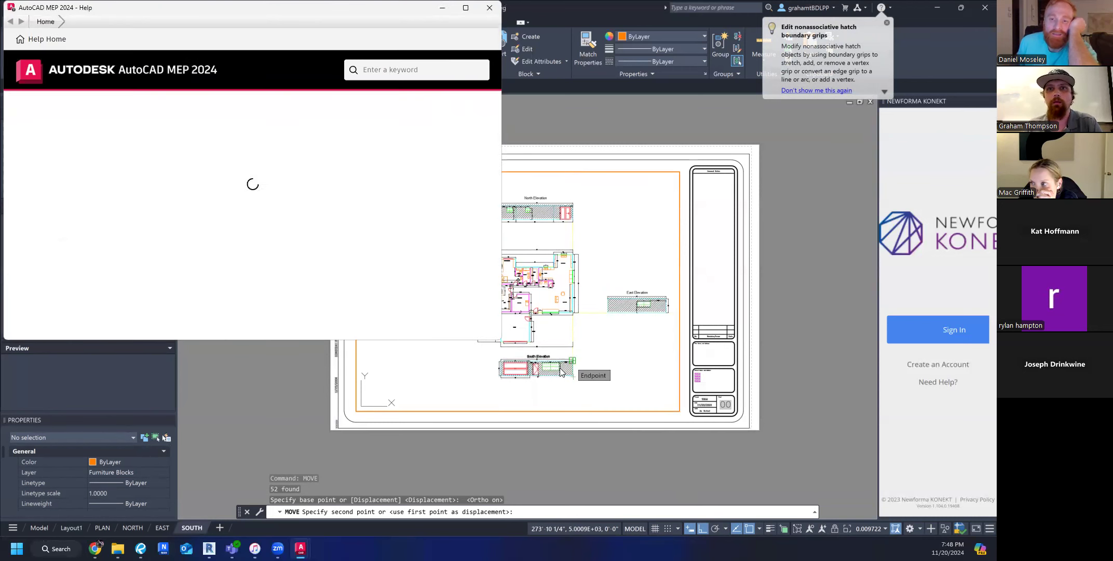
{"action": "left_click", "coordinate": [442, 8]}
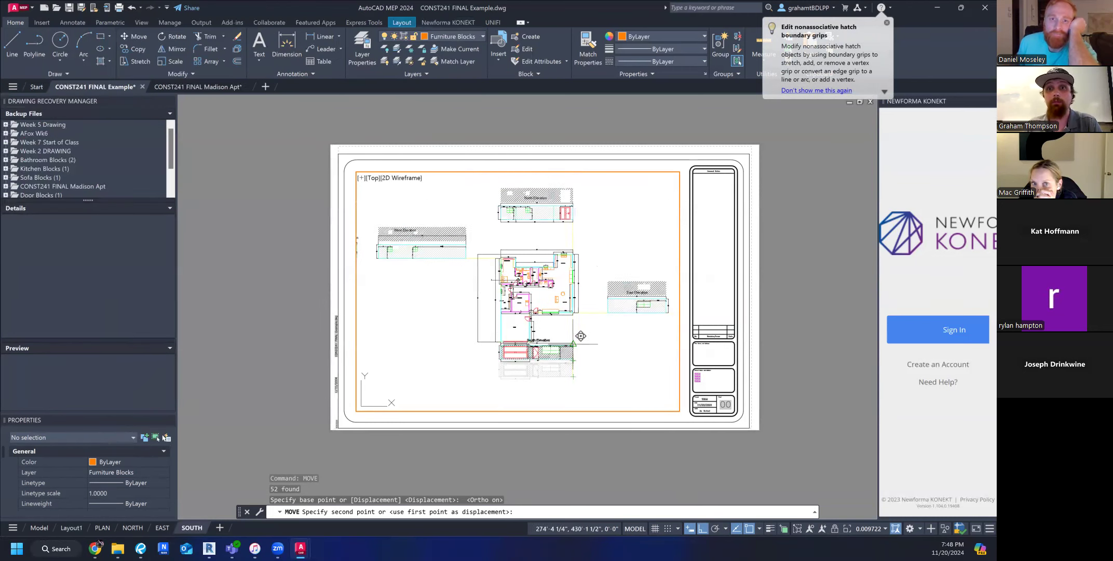
{"action": "key", "text": "Escape"}
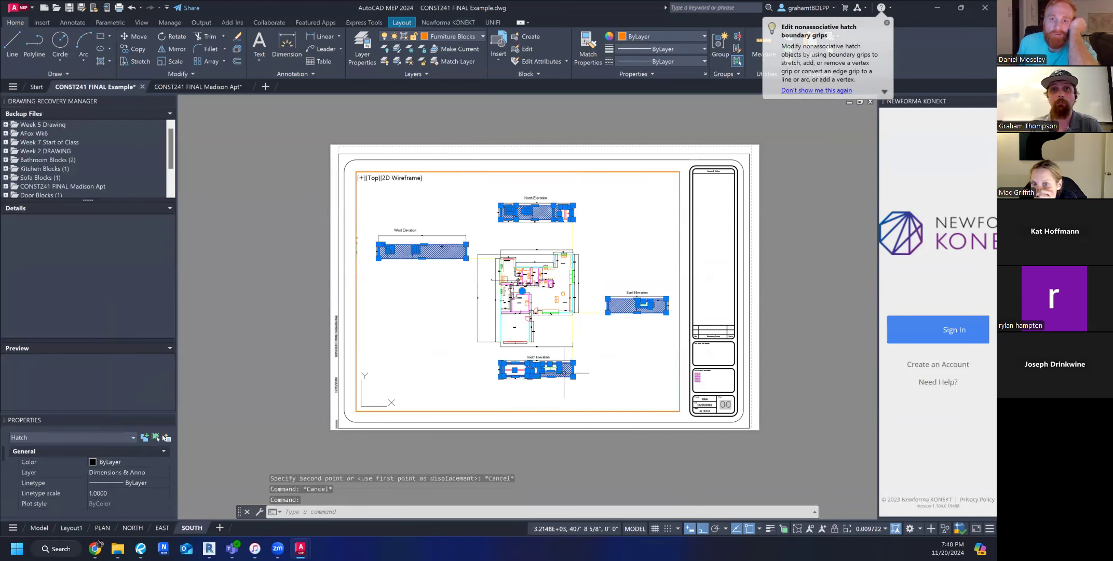
Delete the selected wall hatch from the four exterior elevations.
{"action": "key", "text": "Delete"}
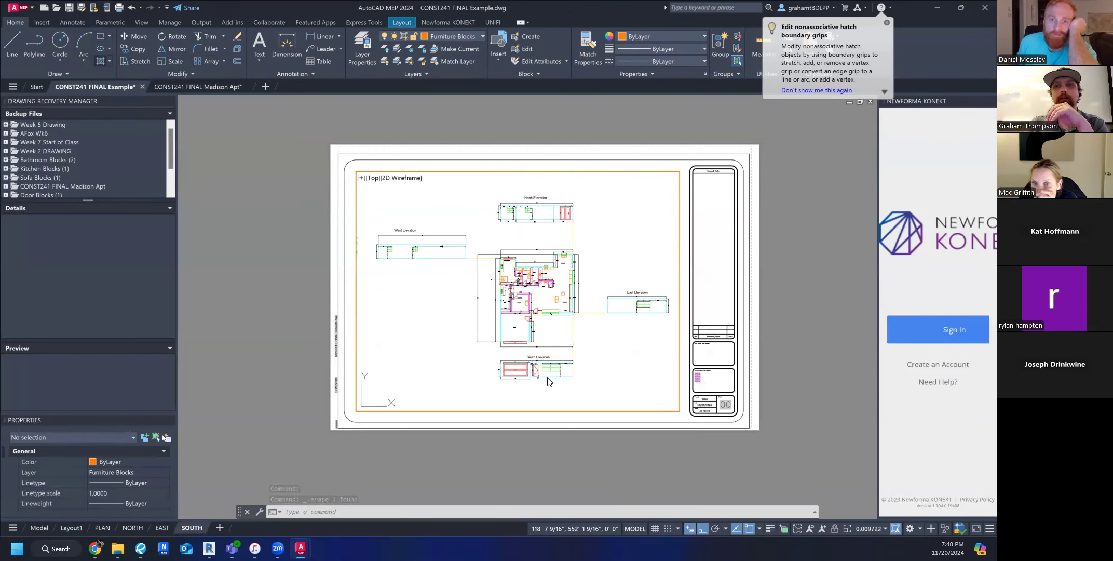
Try to hatch the area by the South Elevation from an internal point, and cancel the hatch command.
{"action": "scroll", "coordinate": [562, 381], "scroll_direction": "up", "scroll_amount": 2}
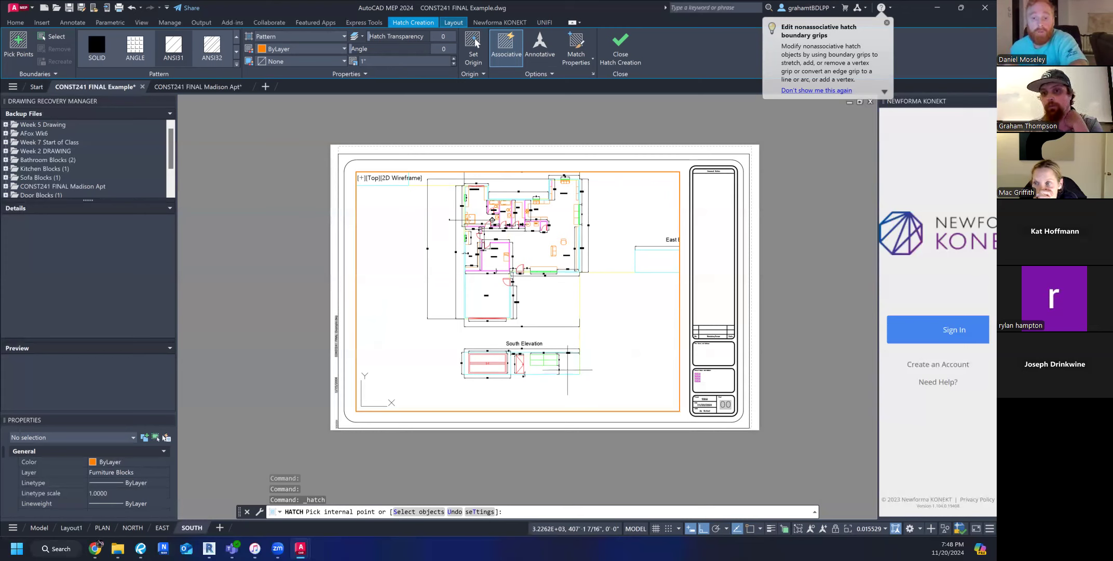
{"action": "scroll", "coordinate": [568, 370], "scroll_direction": "down", "scroll_amount": 2}
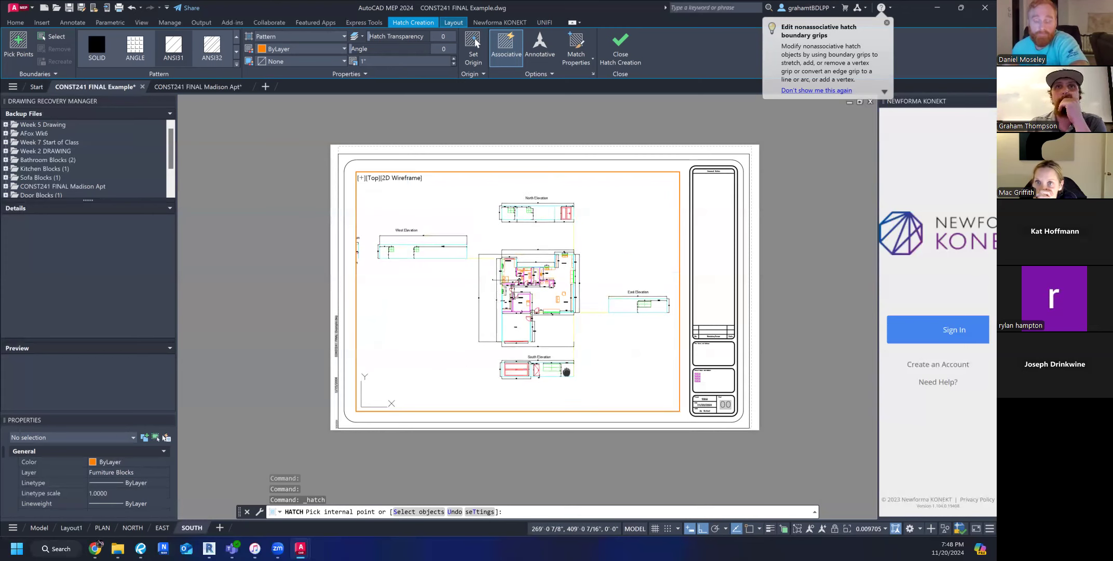
{"action": "key", "text": "ctrl+z"}
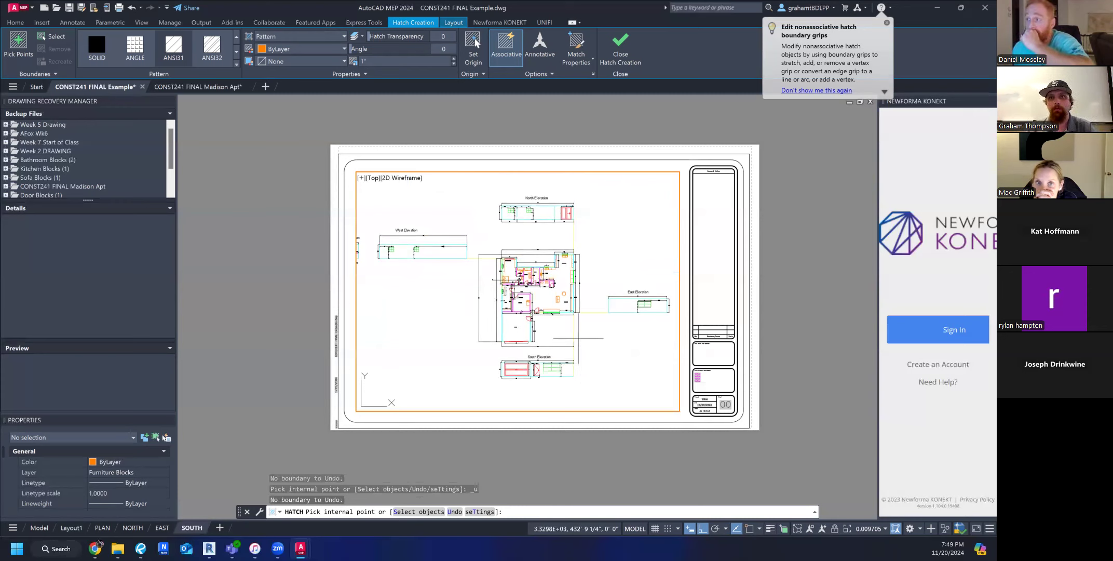
{"action": "left_click", "coordinate": [581, 377]}
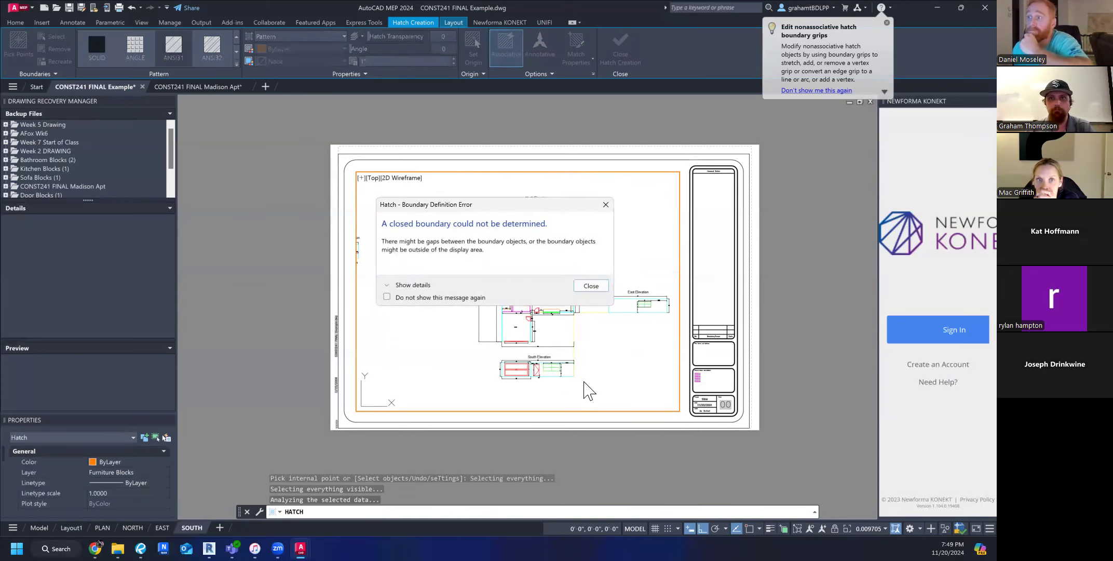
{"action": "left_click", "coordinate": [597, 281]}
{"action": "key", "text": "Escape"}
{"action": "key", "text": "Escape"}
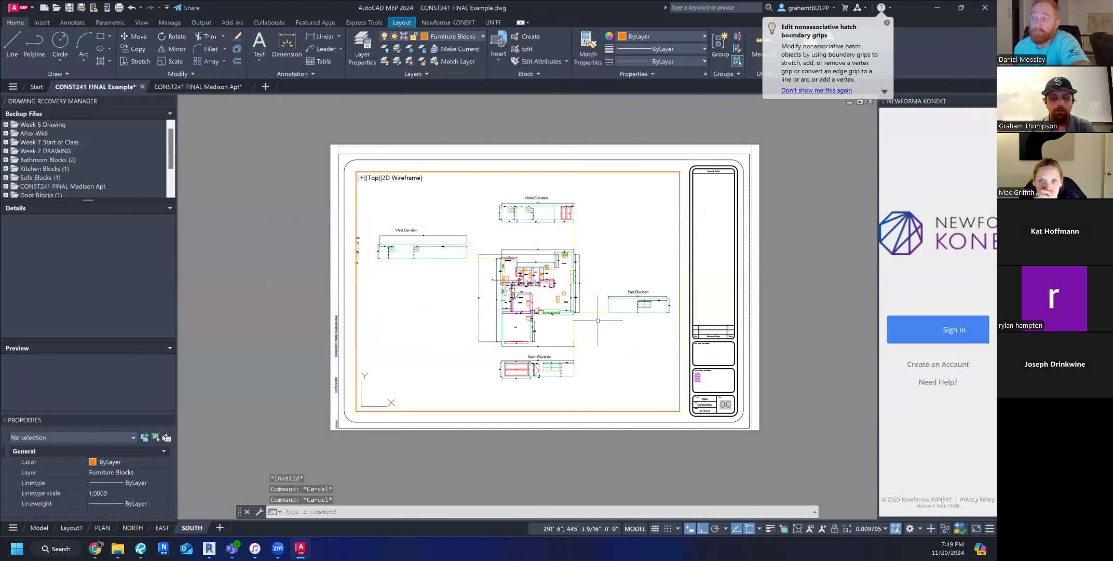
Examine the South Elevation's openings and dimensions and its spacing below the floor plan in the SOUTH sheet's viewport.
{"action": "scroll", "coordinate": [591, 326], "scroll_direction": "down", "scroll_amount": 2}
{"action": "middle_click_drag", "start_coordinate": [597, 376], "coordinate": [575, 261]}
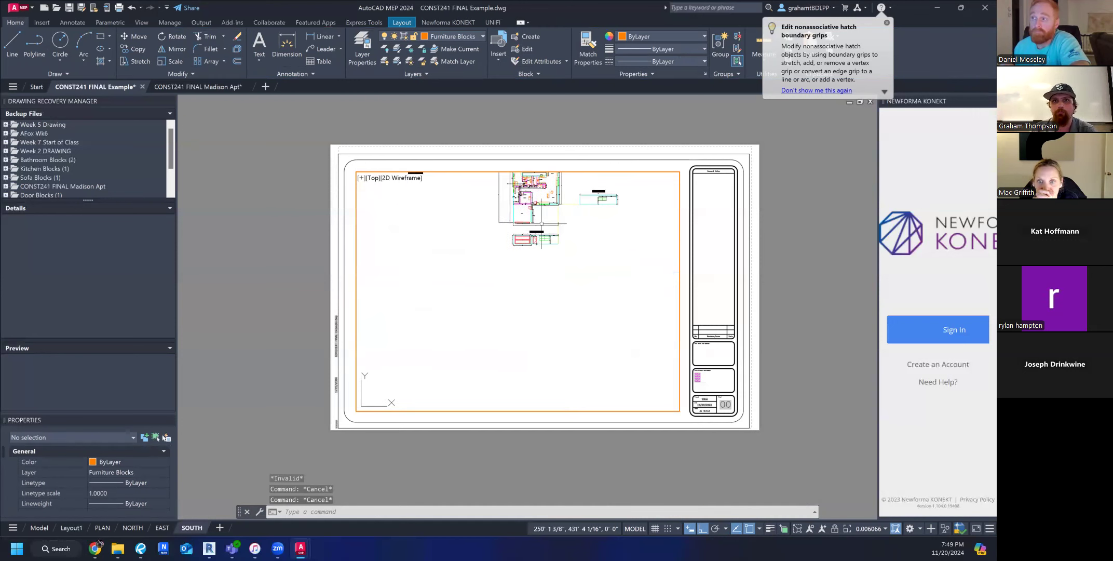
{"action": "scroll", "coordinate": [554, 234], "scroll_direction": "up", "scroll_amount": 3}
{"action": "scroll", "coordinate": [581, 288], "scroll_direction": "up", "scroll_amount": 1}
{"action": "middle_click_drag", "start_coordinate": [486, 274], "coordinate": [577, 339]}
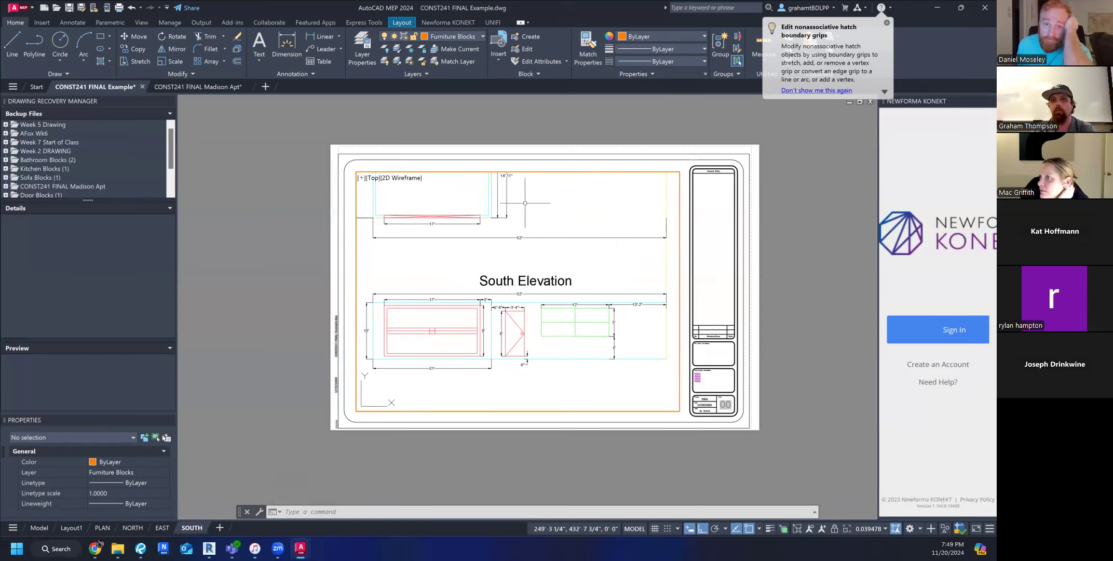
{"action": "scroll", "coordinate": [460, 208], "scroll_direction": "down", "scroll_amount": 1}
{"action": "mouse_move", "coordinate": [462, 208]}
{"action": "middle_mouse_down"}
{"action": "mouse_move", "coordinate": [488, 343]}
{"action": "mouse_move", "coordinate": [460, 284]}
{"action": "mouse_move", "coordinate": [447, 327]}
{"action": "middle_mouse_up"}
{"action": "scroll", "coordinate": [488, 329], "scroll_direction": "down", "scroll_amount": 1}
{"action": "scroll", "coordinate": [465, 375], "scroll_direction": "up", "scroll_amount": 3}
{"action": "scroll", "coordinate": [448, 326], "scroll_direction": "down", "scroll_amount": 1}
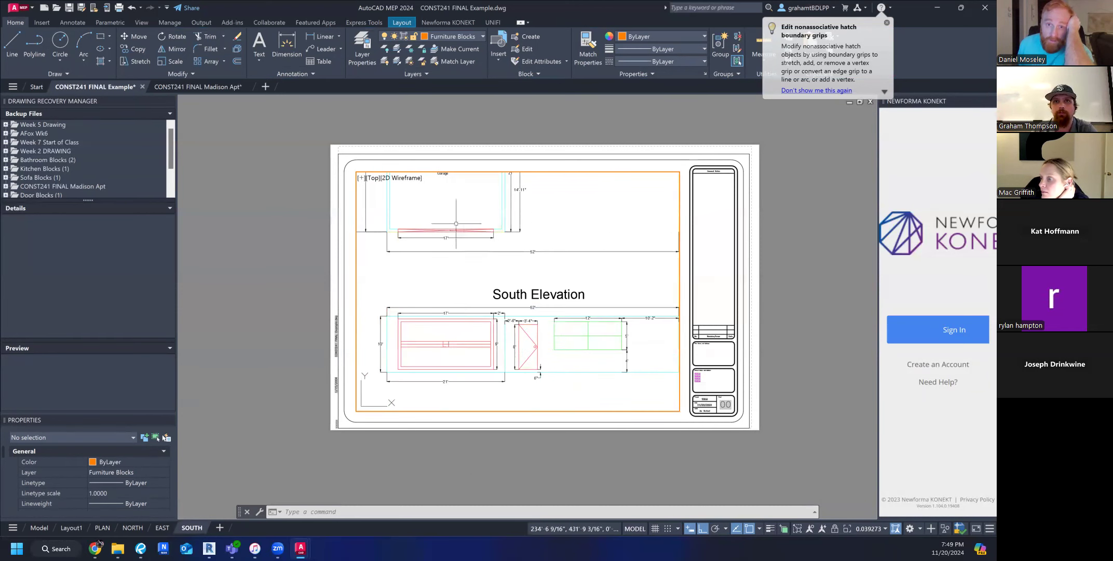
{"action": "mouse_move", "coordinate": [543, 283]}
{"action": "middle_mouse_down"}
{"action": "mouse_move", "coordinate": [536, 237]}
{"action": "mouse_move", "coordinate": [551, 244]}
{"action": "mouse_move", "coordinate": [553, 220]}
{"action": "middle_mouse_up"}
{"action": "scroll", "coordinate": [514, 310], "scroll_direction": "down", "scroll_amount": 2}
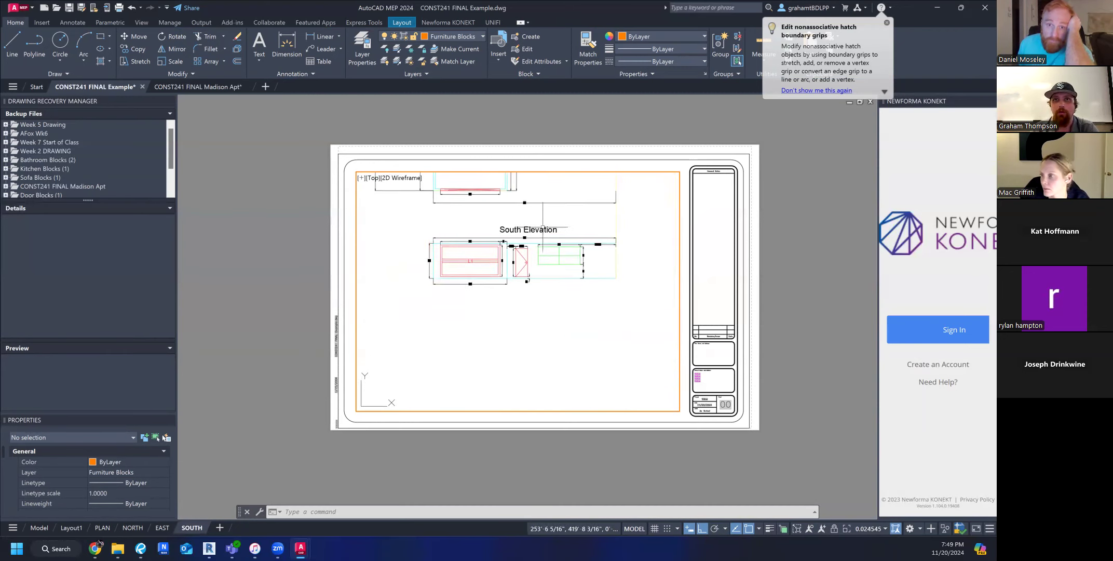
Use the Zoom Window option to frame the South Elevation drawing in the SOUTH viewport.
{"action": "type", "text": "z"}
{"action": "key", "text": "Return"}
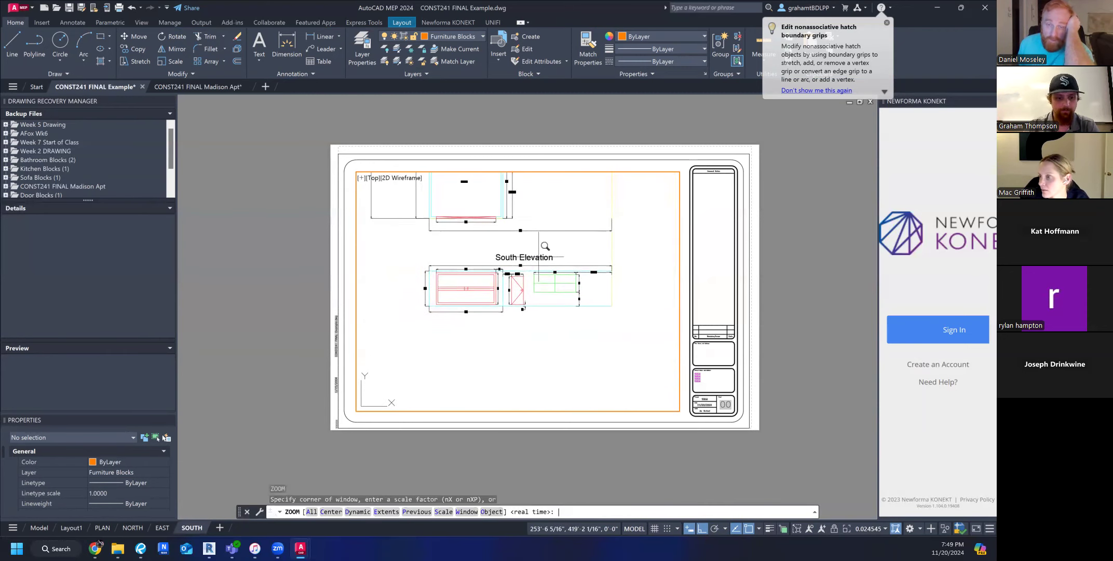
{"action": "type", "text": "w"}
{"action": "key", "text": "Return"}
{"action": "left_click", "coordinate": [408, 244]}
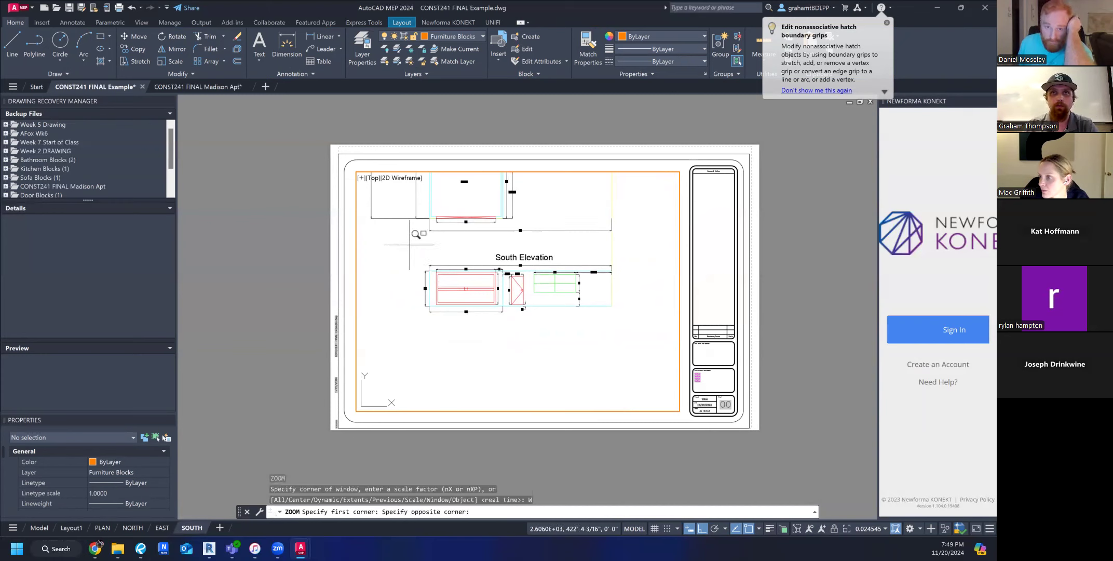
{"action": "left_click", "coordinate": [642, 316]}
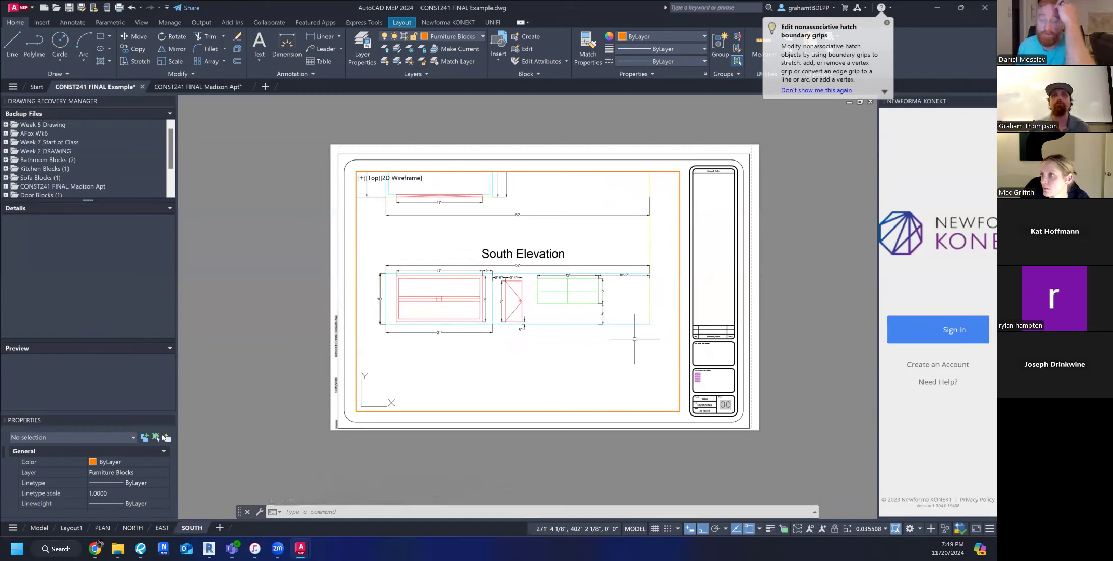
Compare the South Elevation's position with the floor plan and East Elevation in the SOUTH viewport.
{"action": "middle_click_drag", "start_coordinate": [471, 249], "coordinate": [469, 179]}
{"action": "scroll", "coordinate": [472, 174], "scroll_direction": "up", "scroll_amount": 3}
{"action": "scroll", "coordinate": [471, 174], "scroll_direction": "down", "scroll_amount": 3}
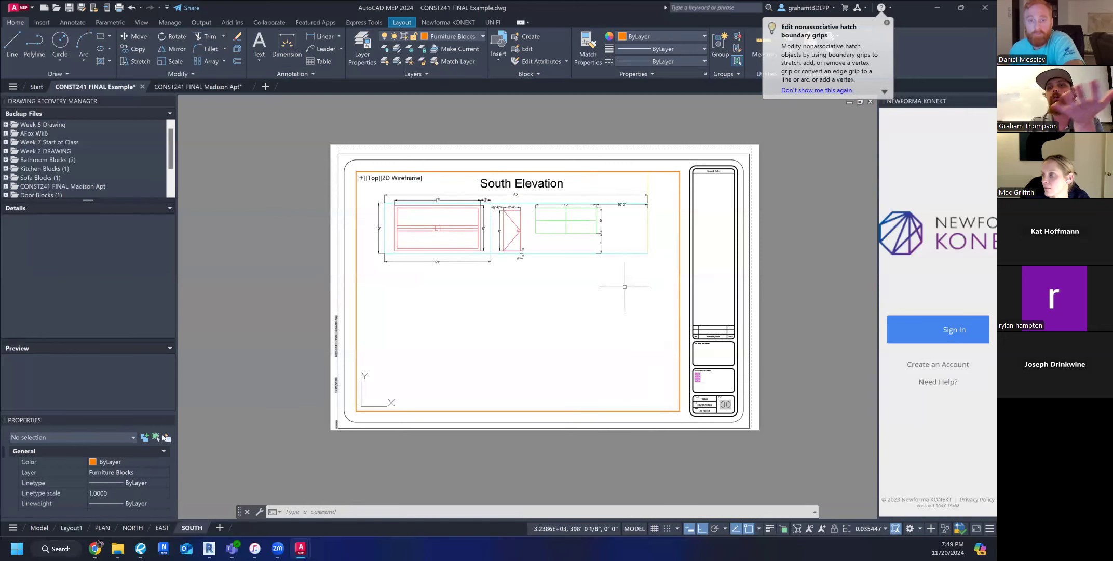
{"action": "middle_click_drag", "start_coordinate": [600, 264], "coordinate": [604, 306]}
{"action": "scroll", "coordinate": [609, 262], "scroll_direction": "down", "scroll_amount": 1}
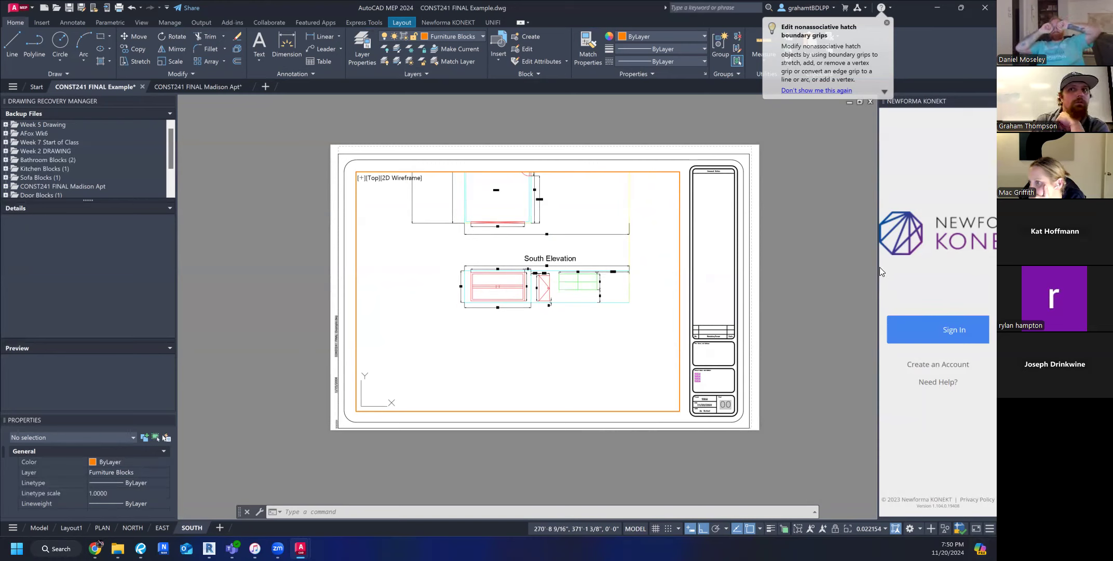
{"action": "scroll", "coordinate": [552, 300], "scroll_direction": "down", "scroll_amount": 2}
{"action": "middle_click_drag", "start_coordinate": [571, 306], "coordinate": [530, 378]}
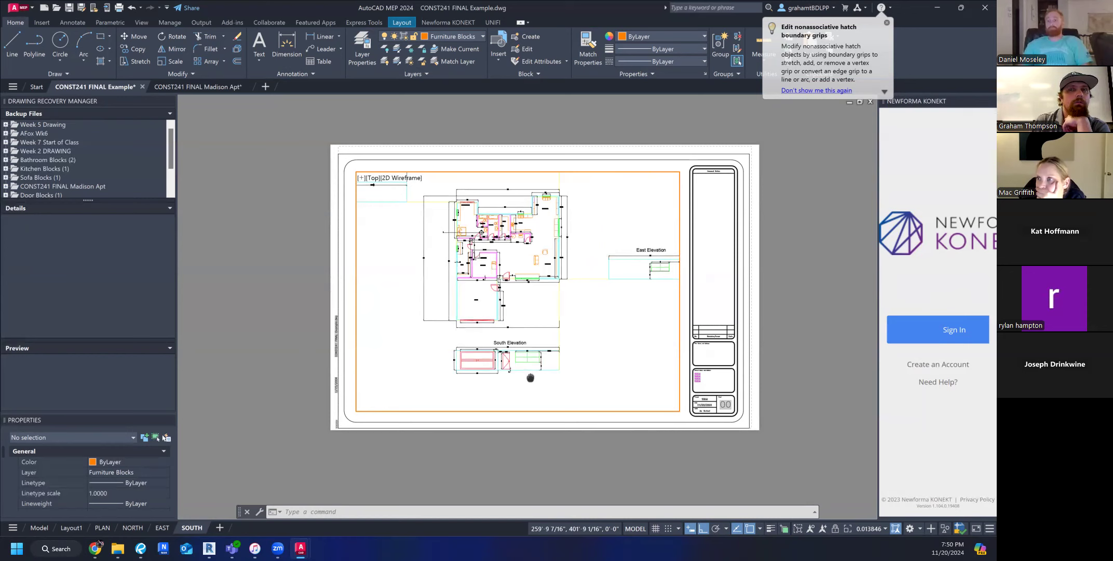
Leave the SOUTH viewport, re-enter its model space, and return to the sheet's paper space.
{"action": "double_click", "coordinate": [773, 314]}
{"action": "middle_click_drag", "start_coordinate": [543, 357], "coordinate": [501, 338]}
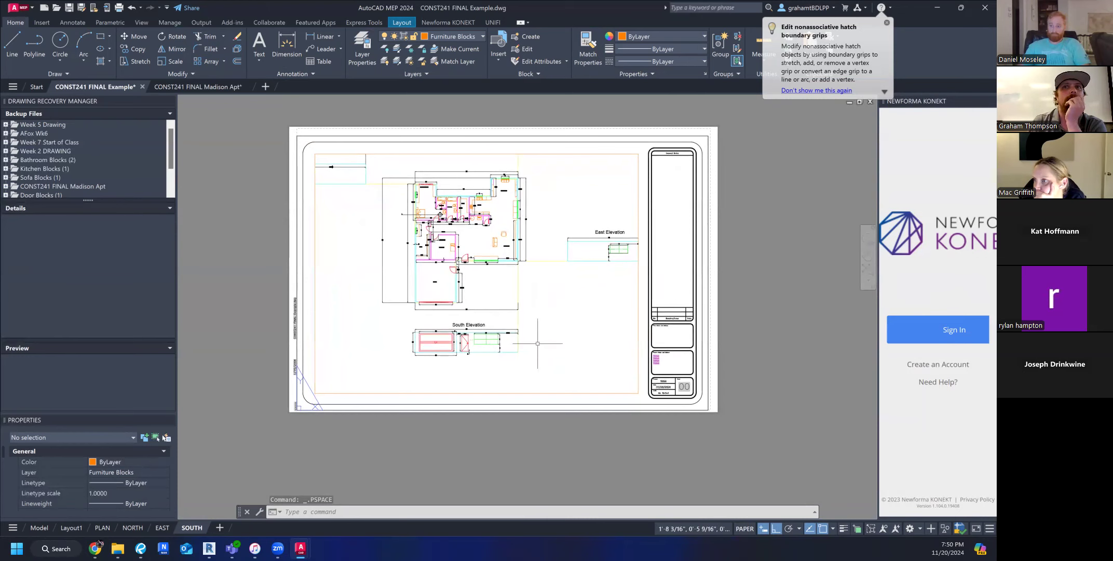
{"action": "double_click", "coordinate": [525, 343]}
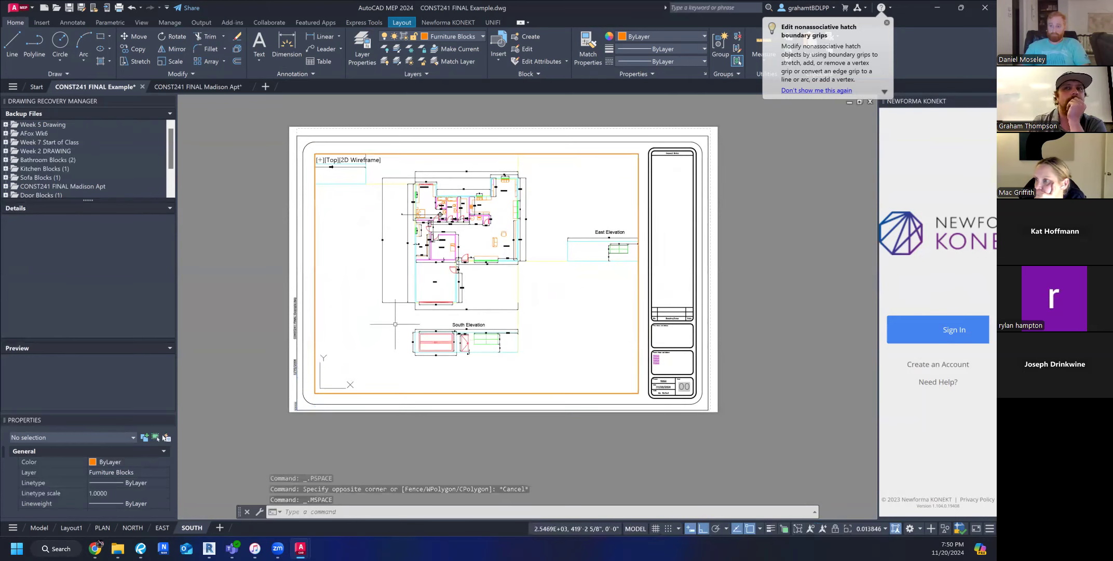
{"action": "double_click", "coordinate": [515, 427]}
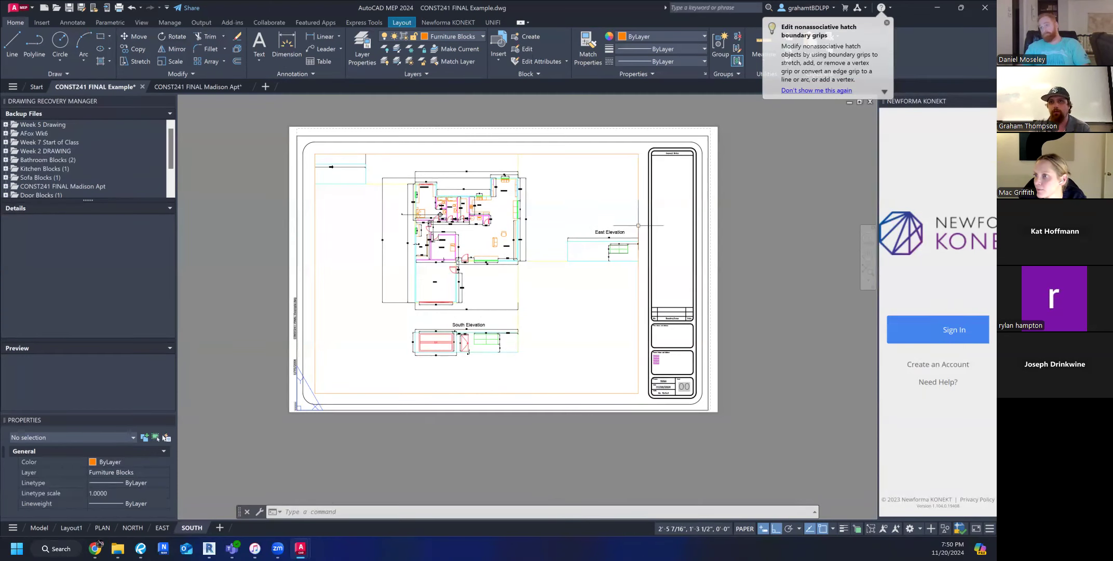
{"action": "left_click", "coordinate": [735, 231]}
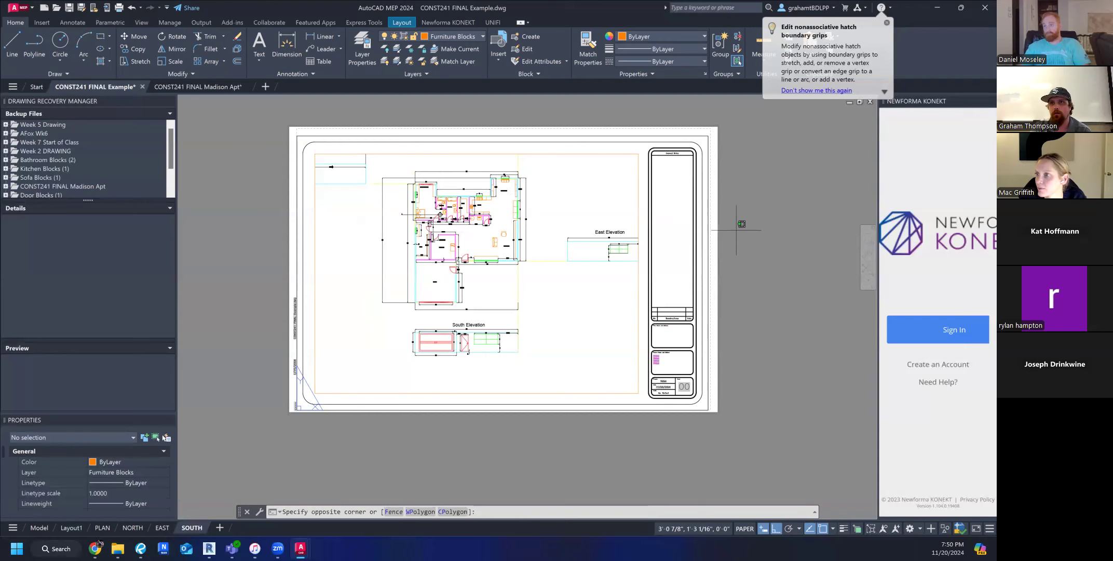
{"action": "left_click", "coordinate": [734, 396]}
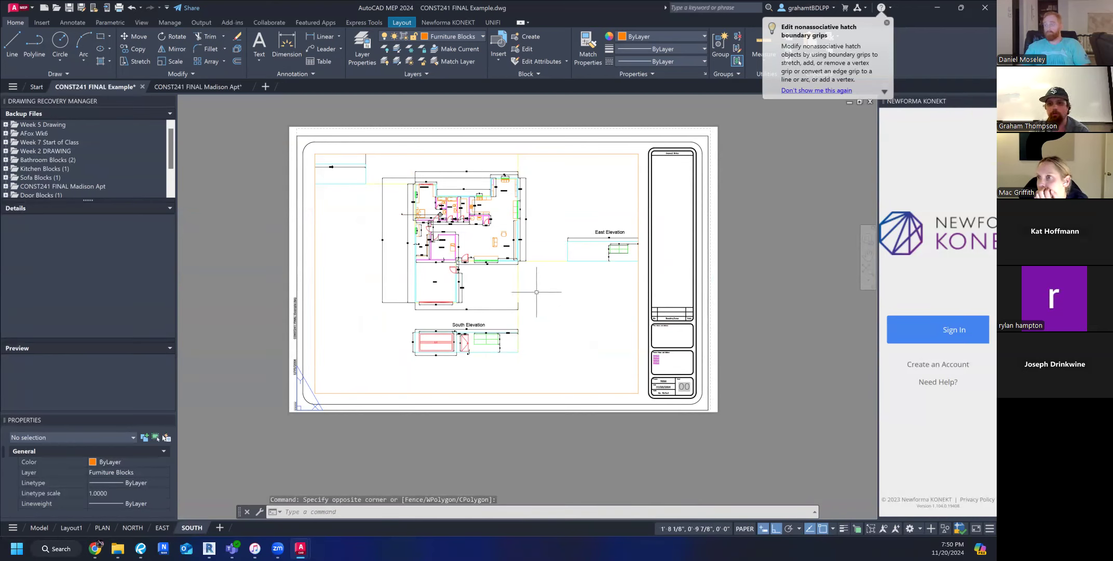
Copy the South Elevation from model space and paste it at the lower-left corner of the NORTH sheet in paper space.
{"action": "left_click", "coordinate": [39, 528]}
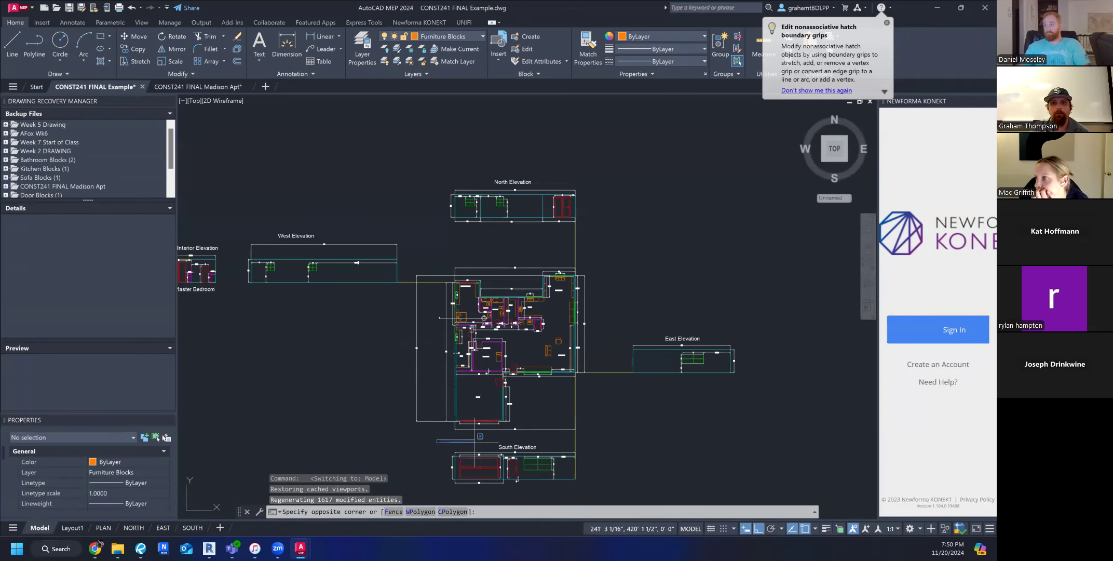
{"action": "left_click", "coordinate": [623, 492]}
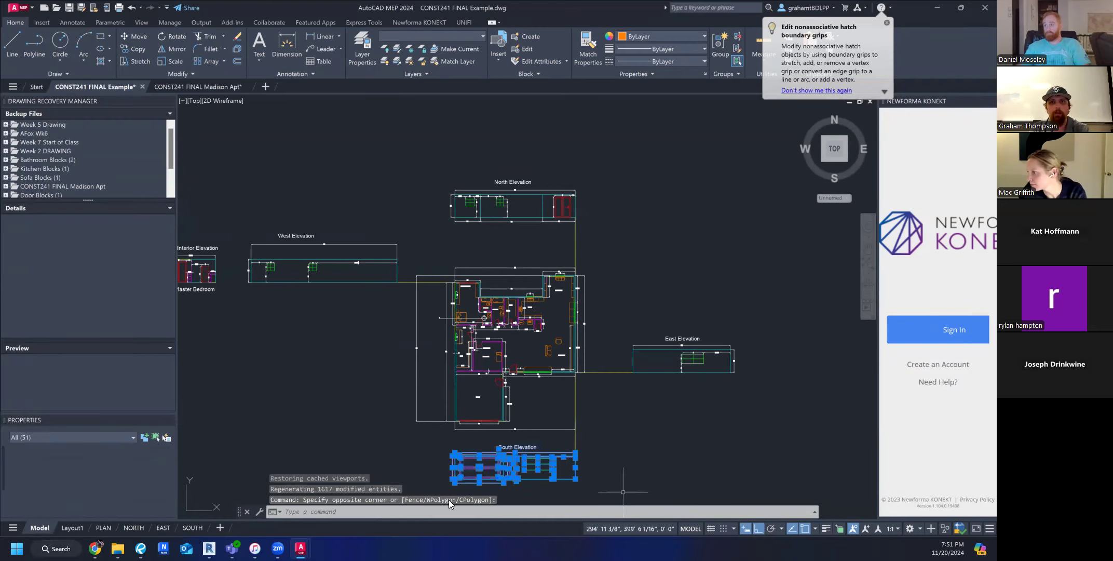
{"action": "left_click", "coordinate": [134, 527]}
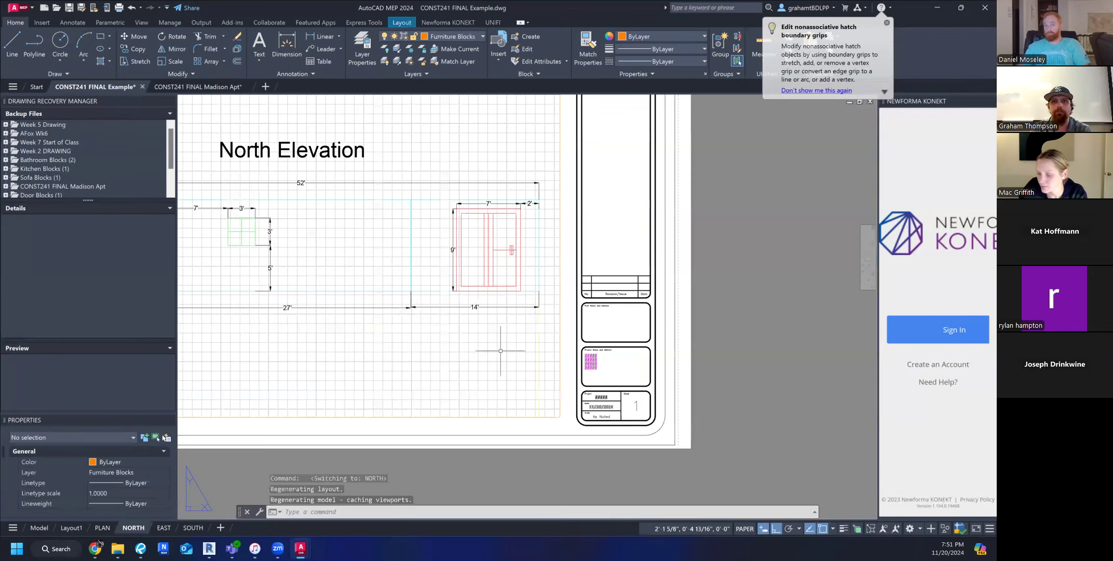
{"action": "scroll", "coordinate": [500, 350], "scroll_direction": "down", "scroll_amount": 4}
{"action": "key", "text": "ctrl+v"}
{"action": "scroll", "coordinate": [517, 313], "scroll_direction": "down", "scroll_amount": 2}
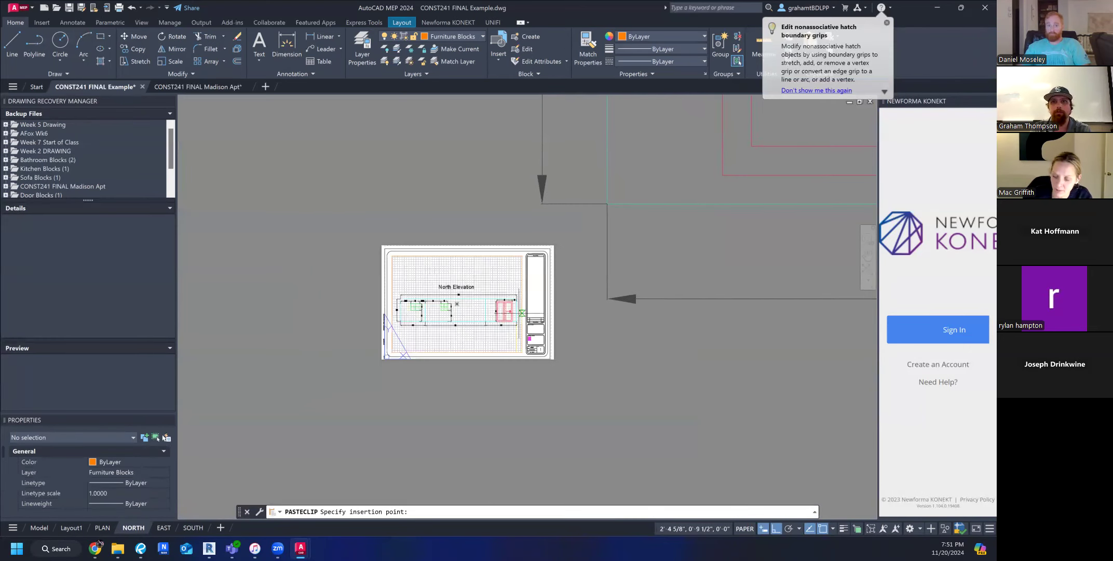
{"action": "scroll", "coordinate": [520, 313], "scroll_direction": "down", "scroll_amount": 2}
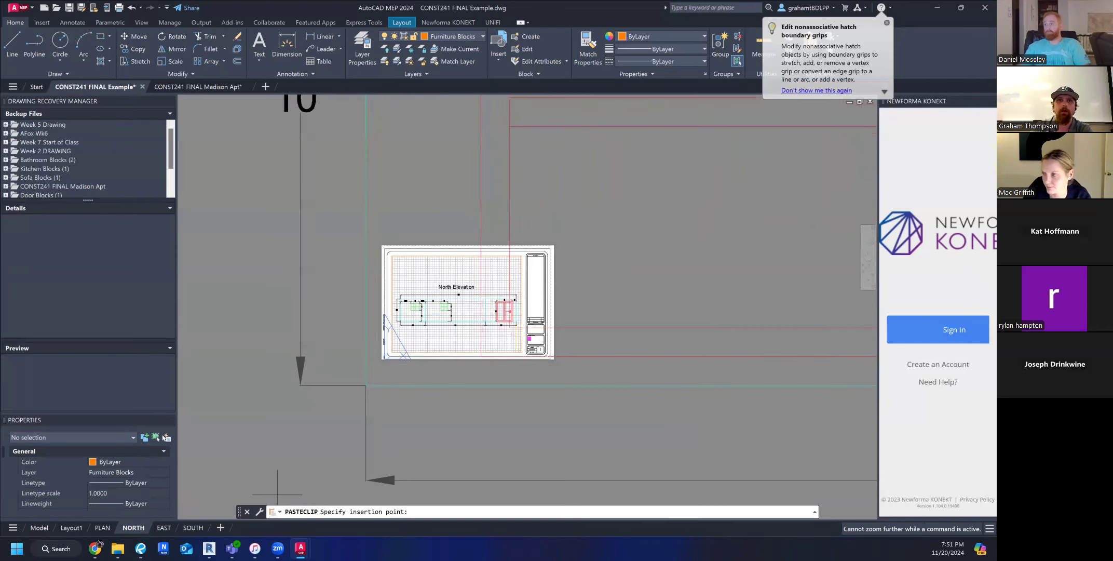
{"action": "scroll", "coordinate": [151, 507], "scroll_direction": "down", "scroll_amount": 5}
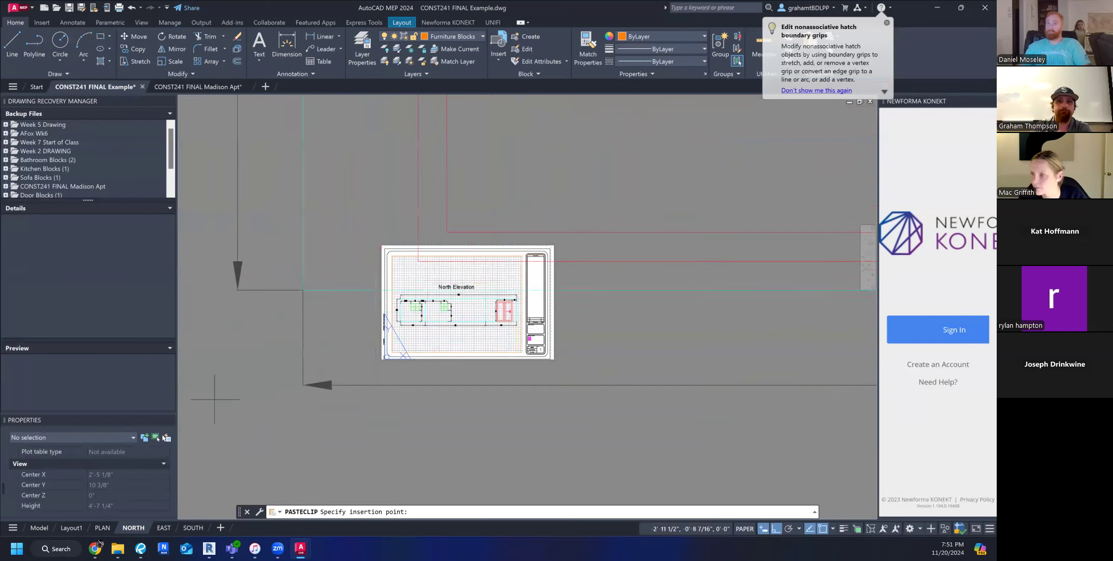
{"action": "left_click", "coordinate": [384, 359]}
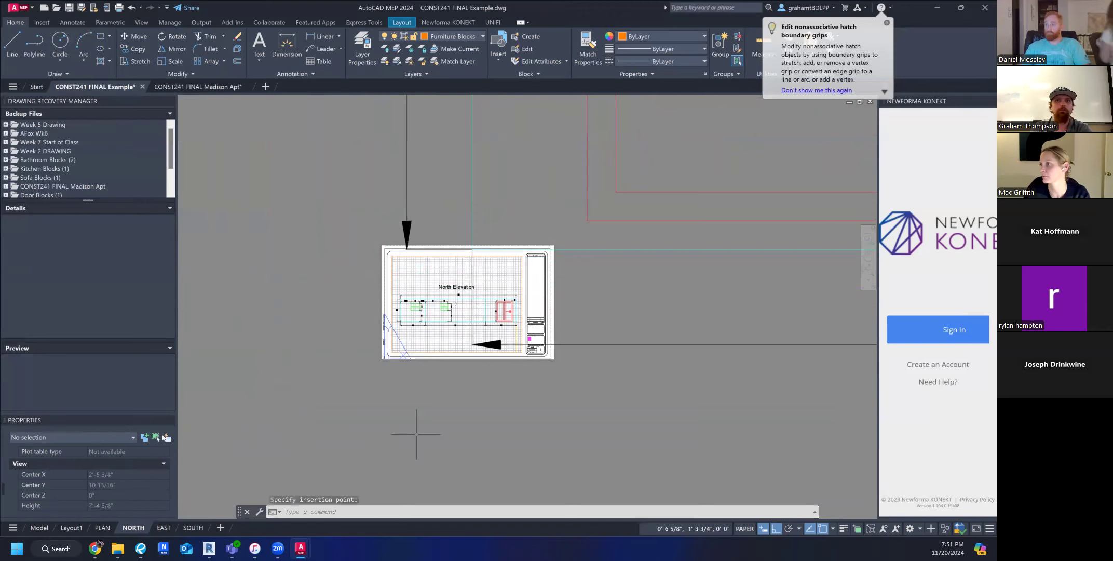
Compare the size of the pasted full-scale South Elevation with the NORTH sheet and its viewport.
{"action": "scroll", "coordinate": [413, 433], "scroll_direction": "down", "scroll_amount": 10}
{"action": "scroll", "coordinate": [606, 395], "scroll_direction": "up", "scroll_amount": 2}
{"action": "middle_click_drag", "start_coordinate": [607, 403], "coordinate": [596, 337]}
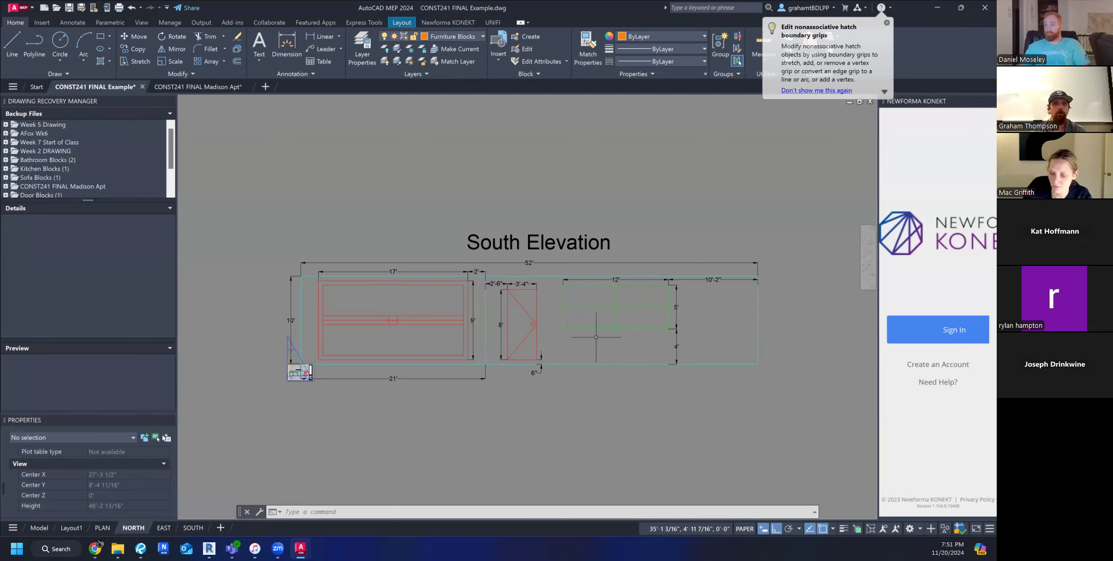
{"action": "scroll", "coordinate": [395, 363], "scroll_direction": "up", "scroll_amount": 2}
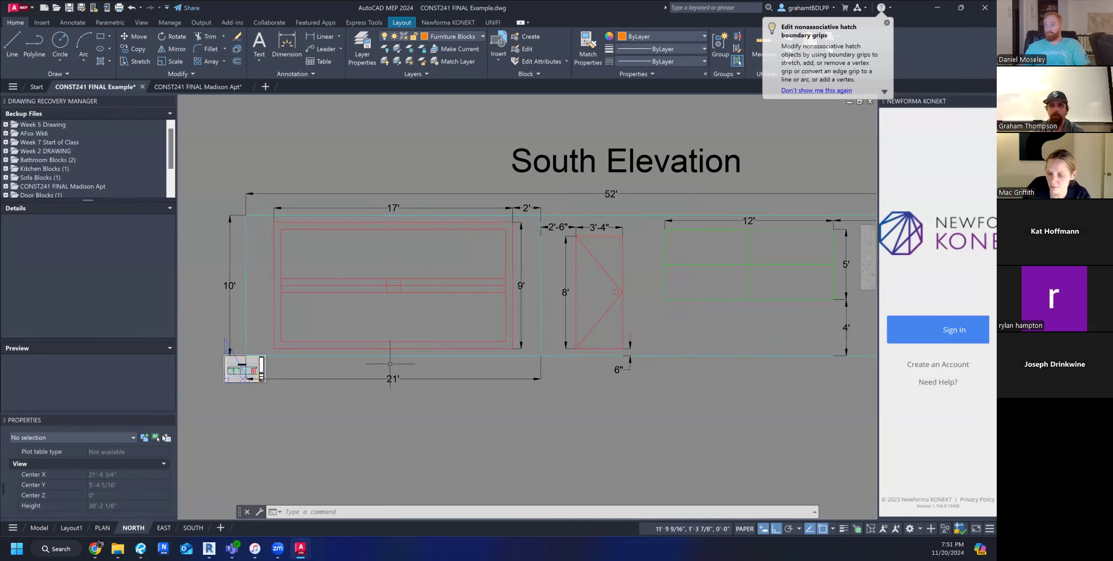
{"action": "scroll", "coordinate": [390, 363], "scroll_direction": "down", "scroll_amount": 2}
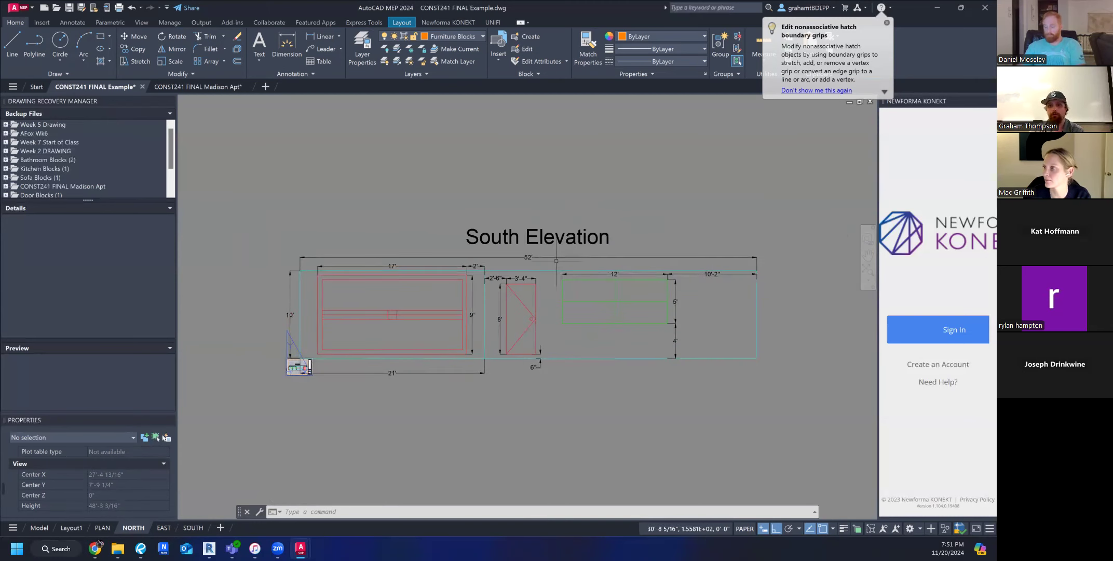
{"action": "scroll", "coordinate": [260, 364], "scroll_direction": "up", "scroll_amount": 6}
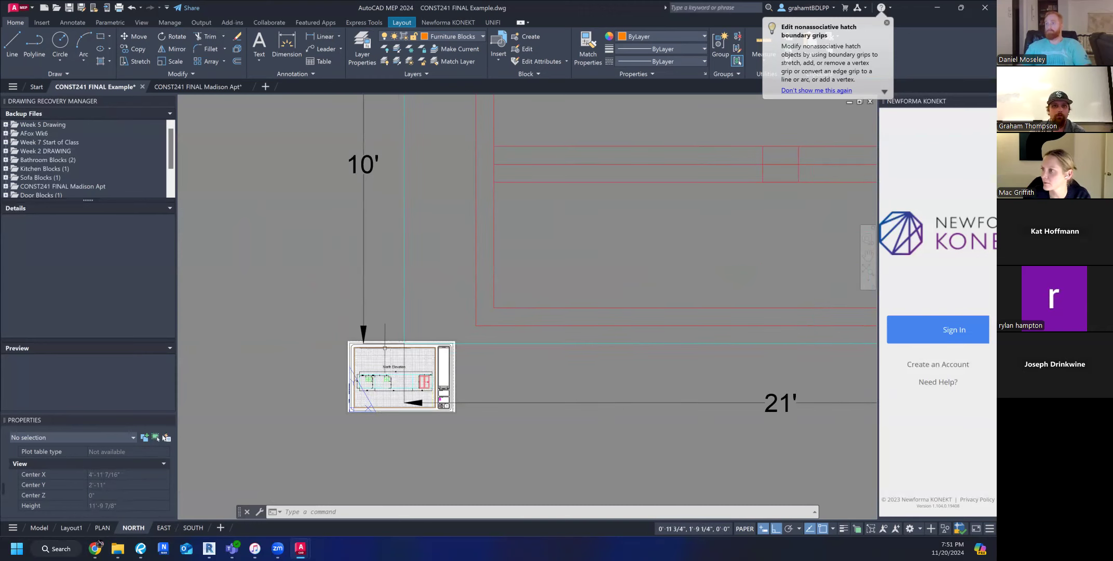
{"action": "mouse_move", "coordinate": [391, 347]}
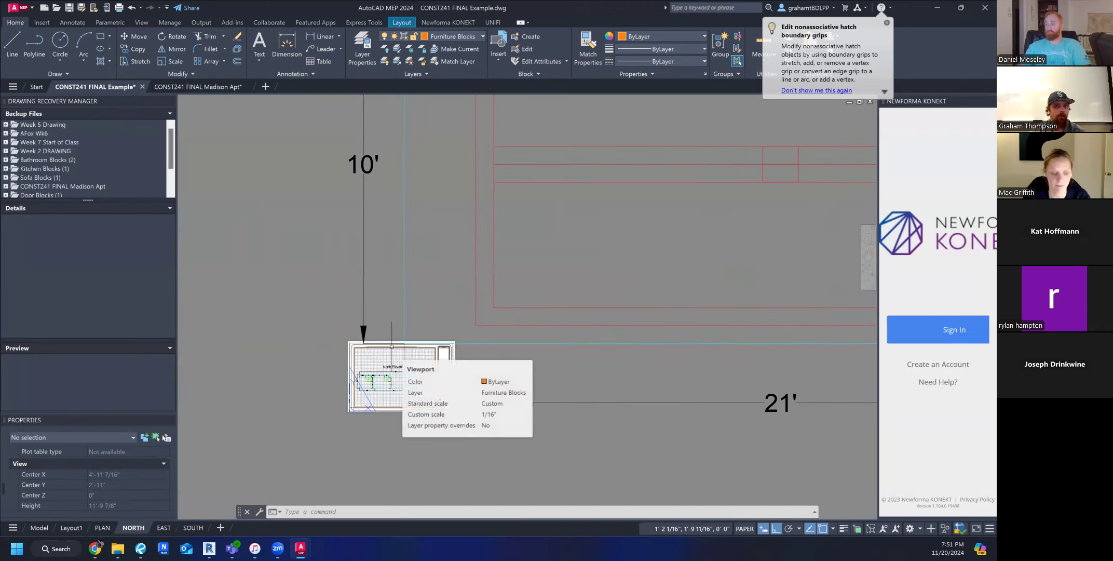
{"action": "scroll", "coordinate": [391, 346], "scroll_direction": "down", "scroll_amount": 8}
{"action": "scroll", "coordinate": [485, 265], "scroll_direction": "down", "scroll_amount": 2}
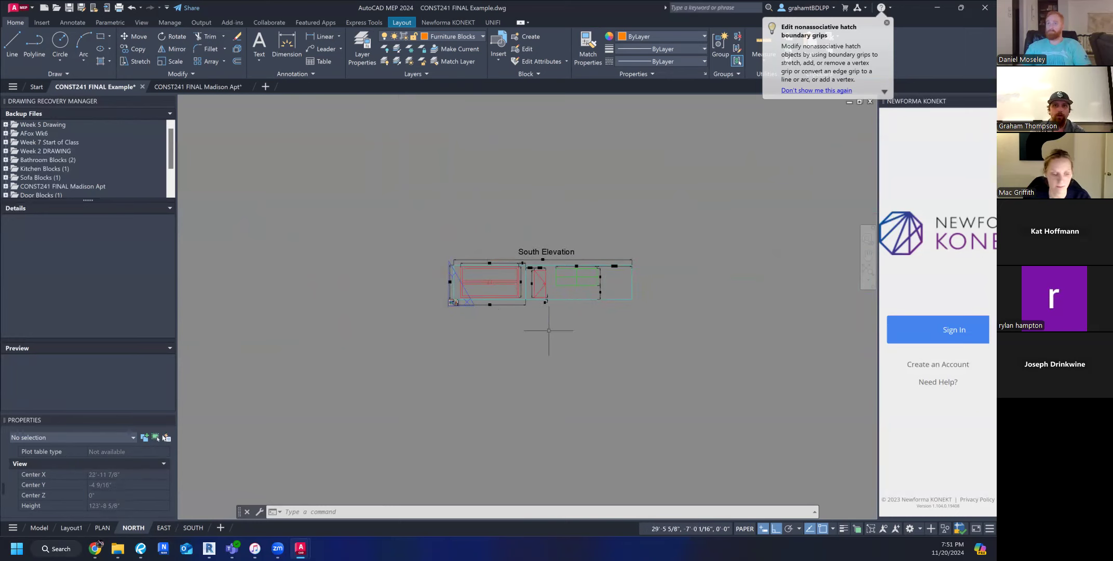
Undo the pasting of the South Elevation onto the NORTH sheet.
{"action": "left_click", "coordinate": [574, 365]}
{"action": "key", "text": "ctrl+z"}
{"action": "key", "text": "ctrl+z"}
{"action": "key", "text": "ctrl+z"}
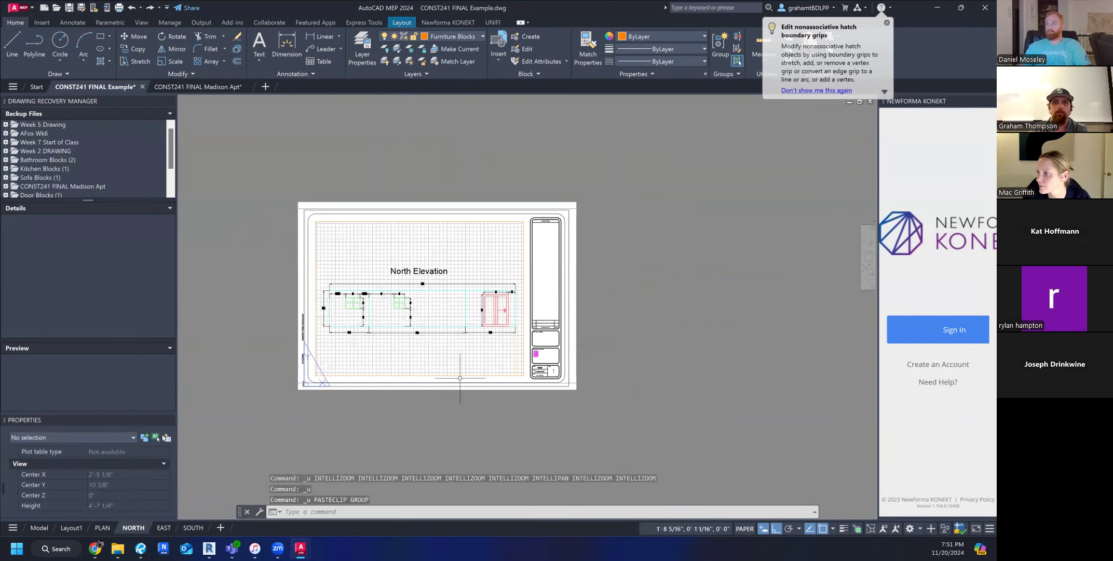
Review the full drawing in model space, look at the PLAN sheet, and return to the NORTH sheet.
{"action": "left_click", "coordinate": [35, 527]}
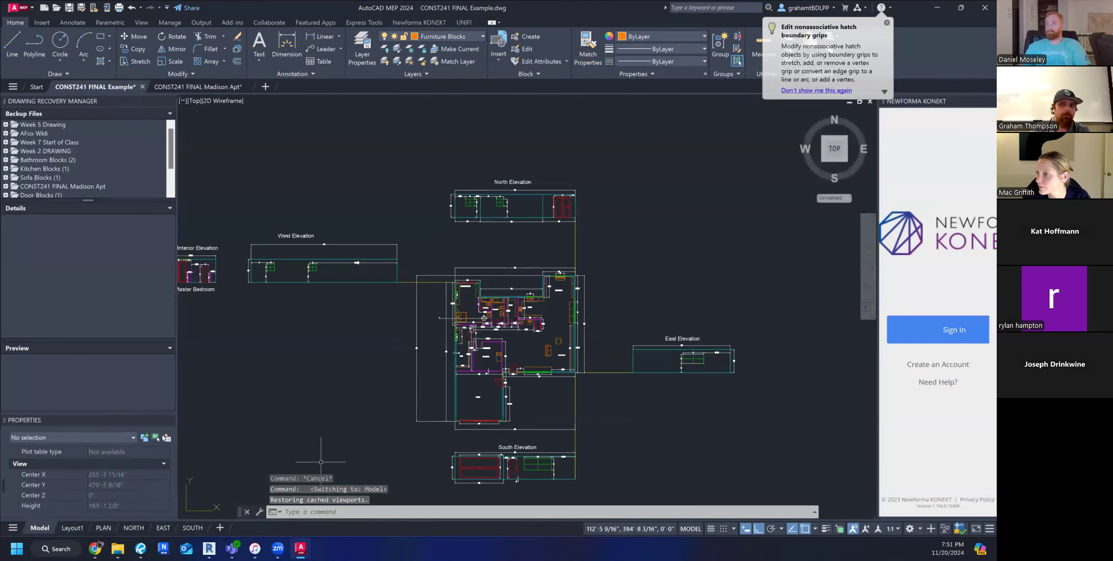
{"action": "middle_click_drag", "start_coordinate": [523, 472], "coordinate": [503, 437]}
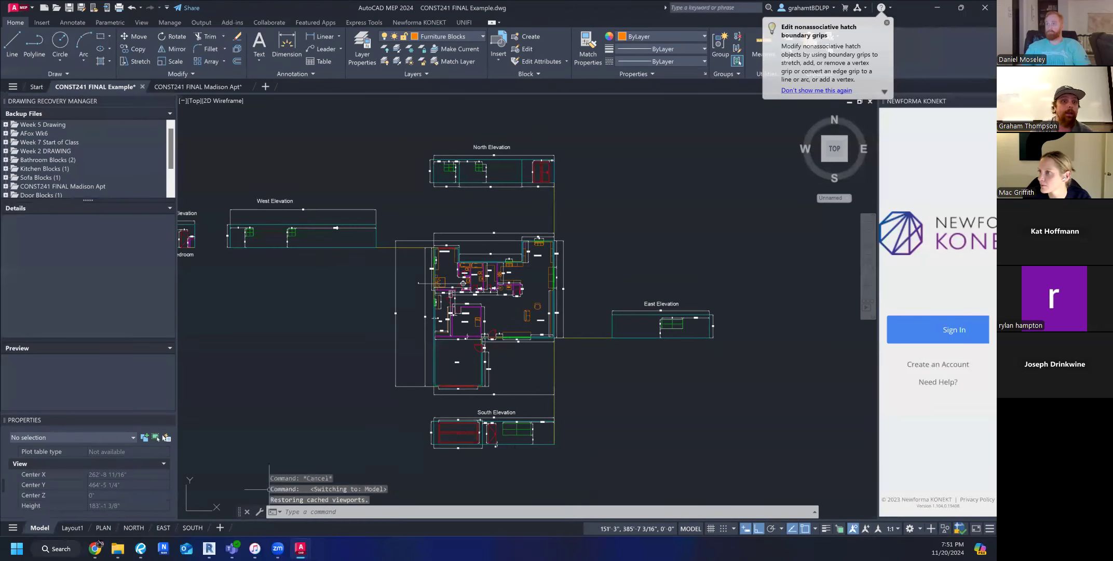
{"action": "left_click", "coordinate": [103, 527]}
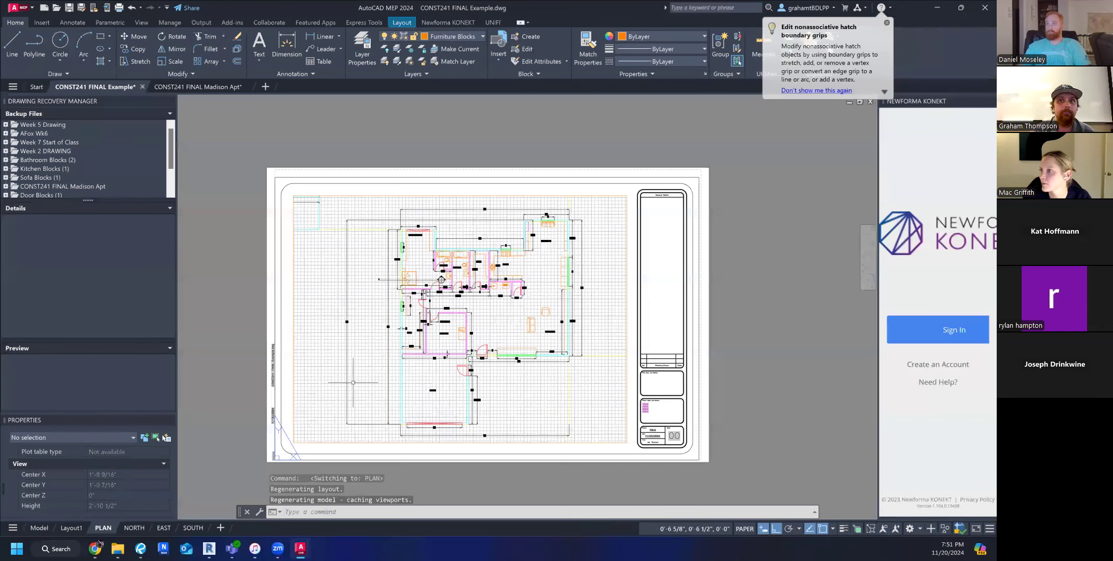
{"action": "left_click", "coordinate": [134, 528]}
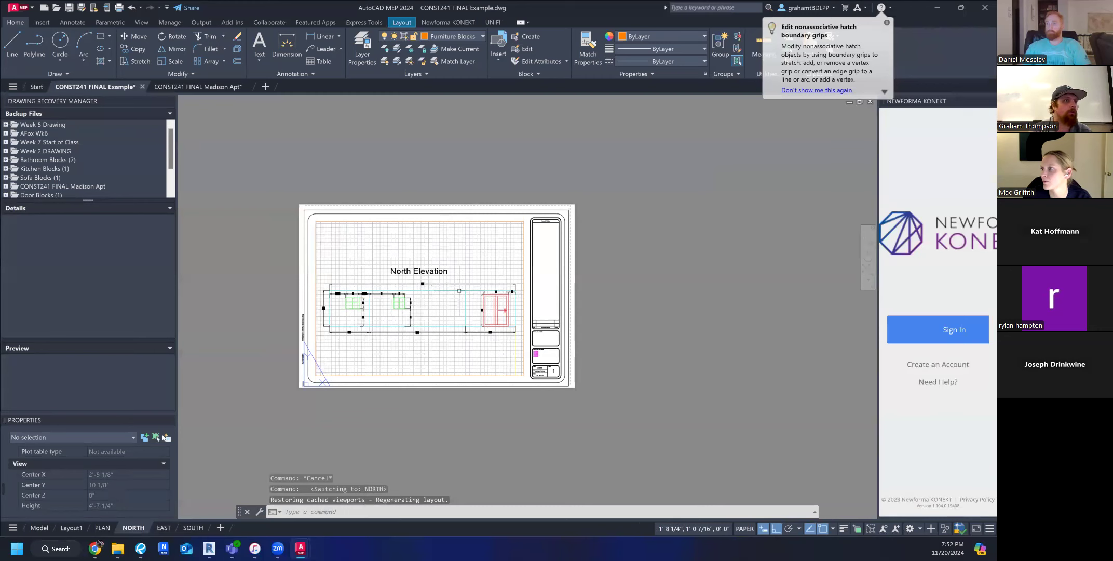
Examine the North Elevation's dimensions and how its viewport fits within the NORTH sheet in paper space.
{"action": "scroll", "coordinate": [367, 307], "scroll_direction": "up", "scroll_amount": 4}
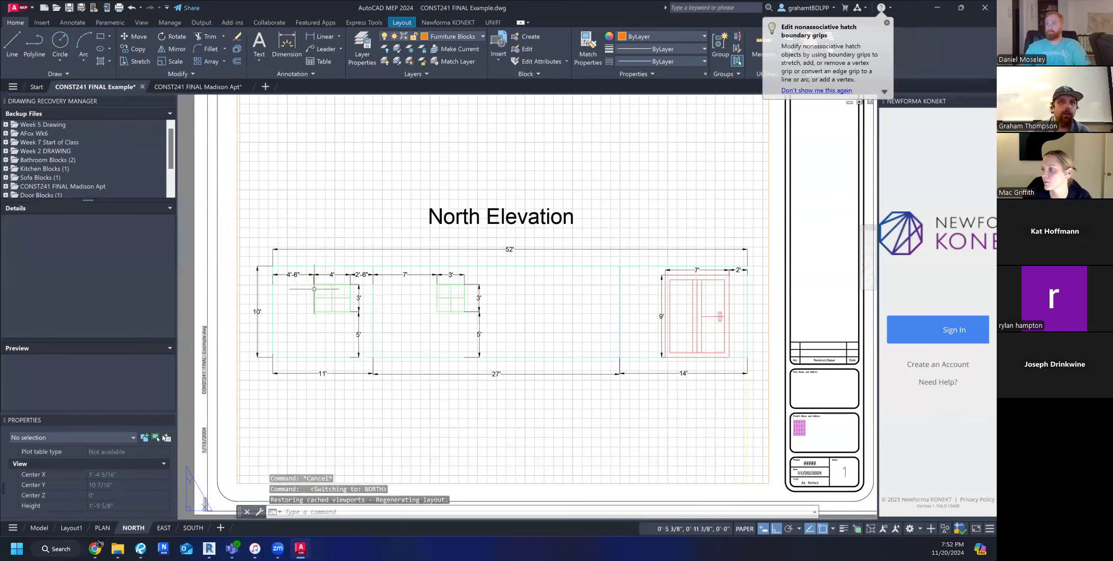
{"action": "scroll", "coordinate": [312, 288], "scroll_direction": "down", "scroll_amount": 2}
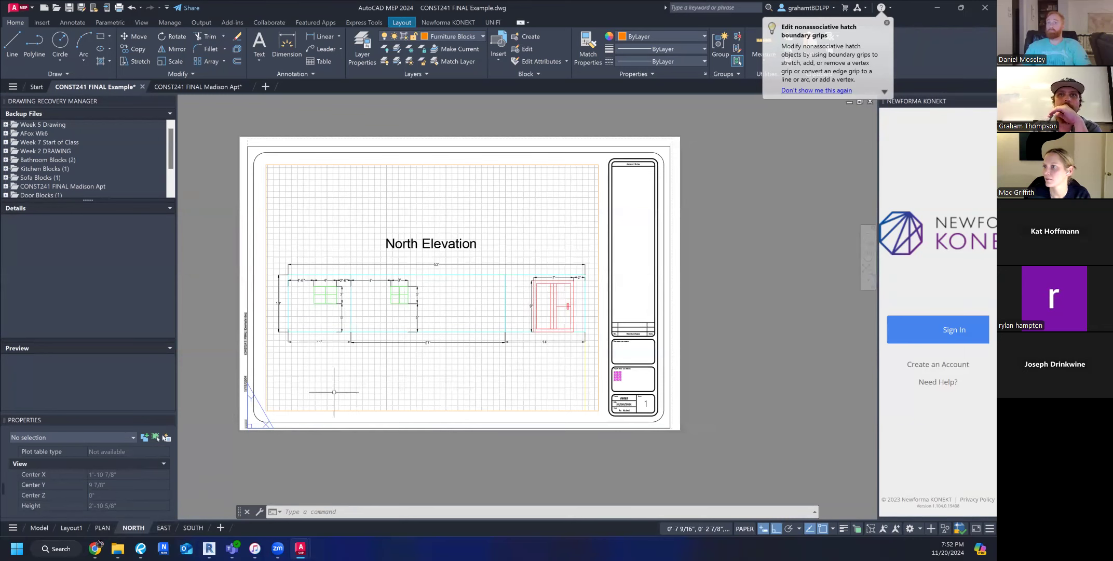
{"action": "scroll", "coordinate": [578, 415], "scroll_direction": "down", "scroll_amount": 2}
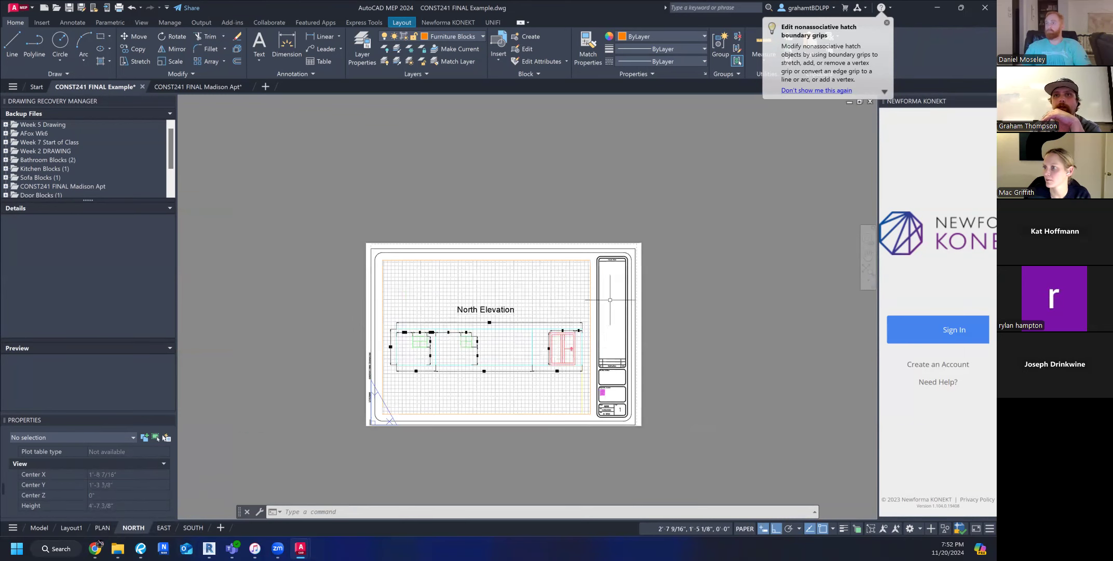
{"action": "scroll", "coordinate": [665, 259], "scroll_direction": "down", "scroll_amount": 10}
{"action": "middle_click_drag", "start_coordinate": [671, 278], "coordinate": [513, 331]}
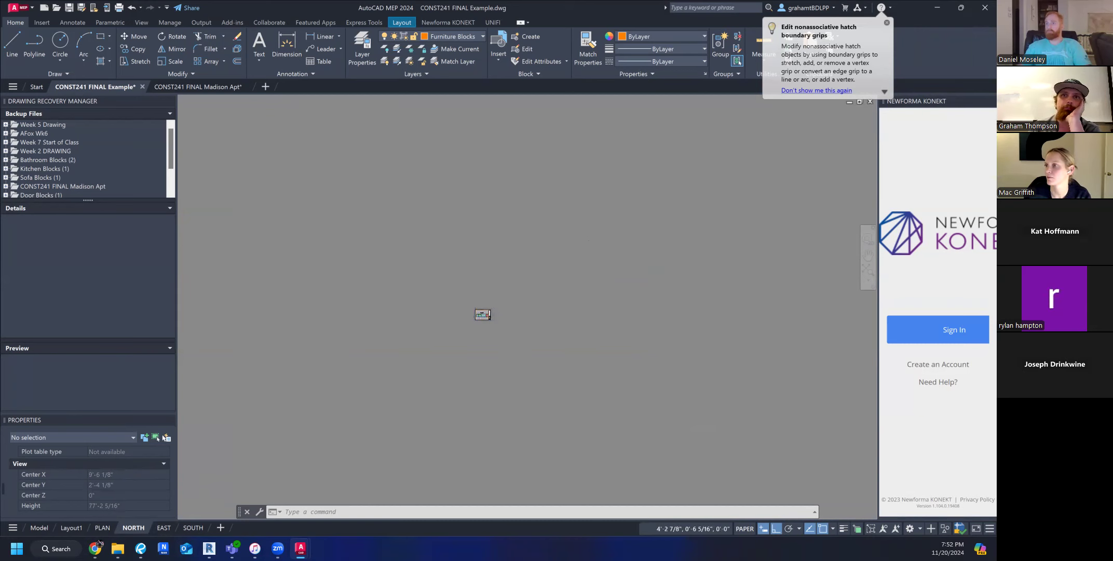
{"action": "scroll", "coordinate": [446, 311], "scroll_direction": "up", "scroll_amount": 10}
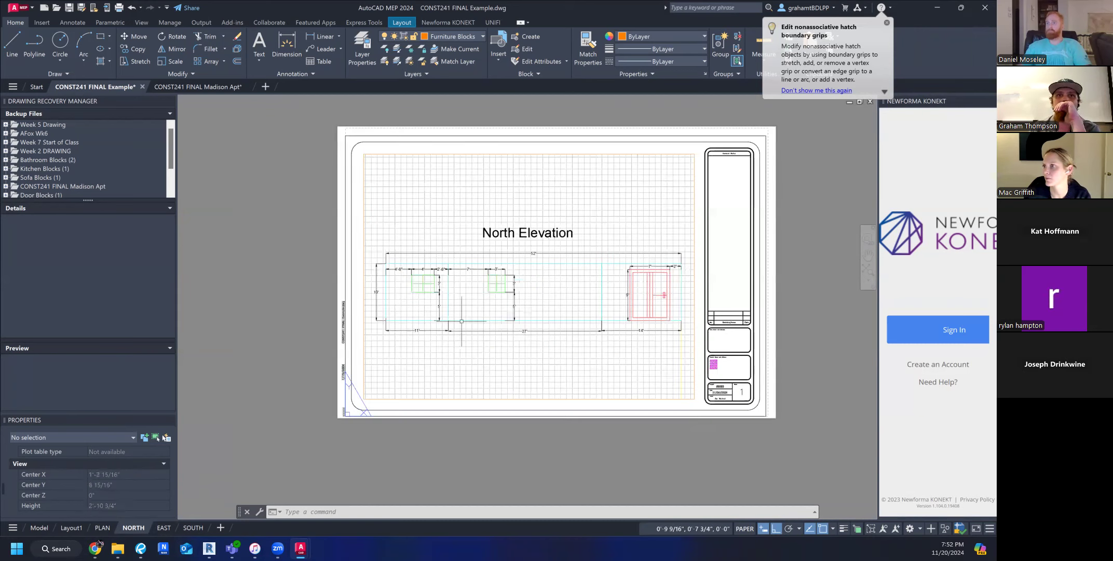
{"action": "middle_click_drag", "start_coordinate": [556, 341], "coordinate": [490, 370]}
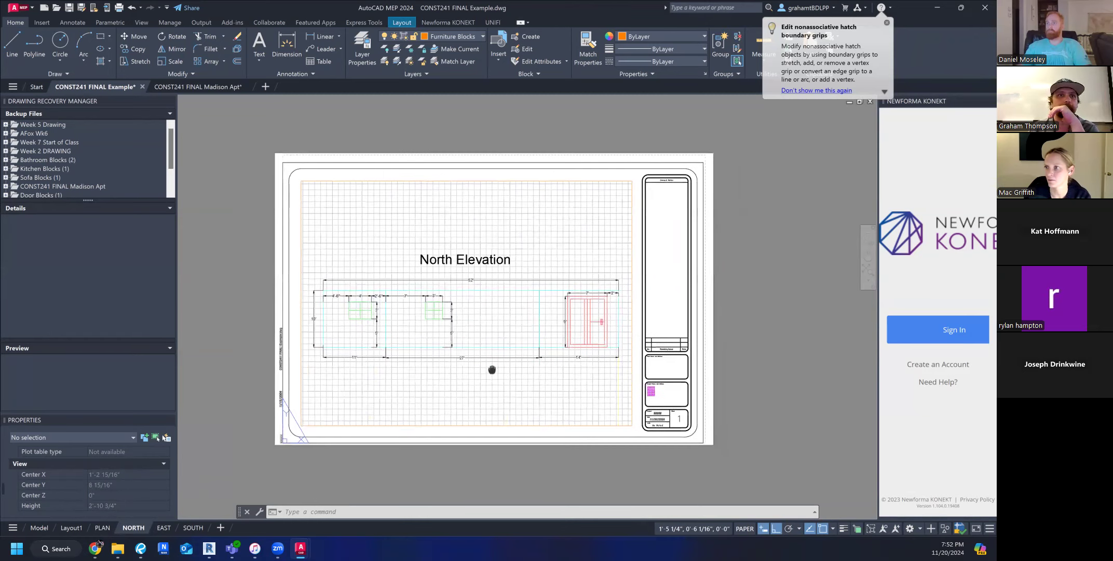
Switch to model space and try a selection window around the South Elevation.
{"action": "left_click", "coordinate": [68, 528]}
{"action": "left_click", "coordinate": [41, 527]}
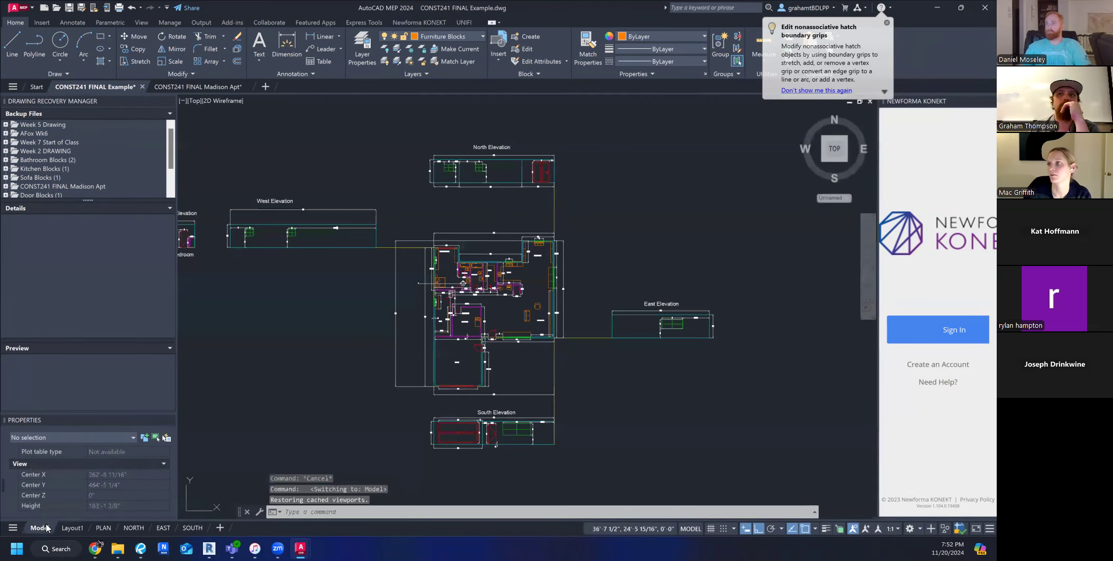
{"action": "left_click", "coordinate": [420, 397]}
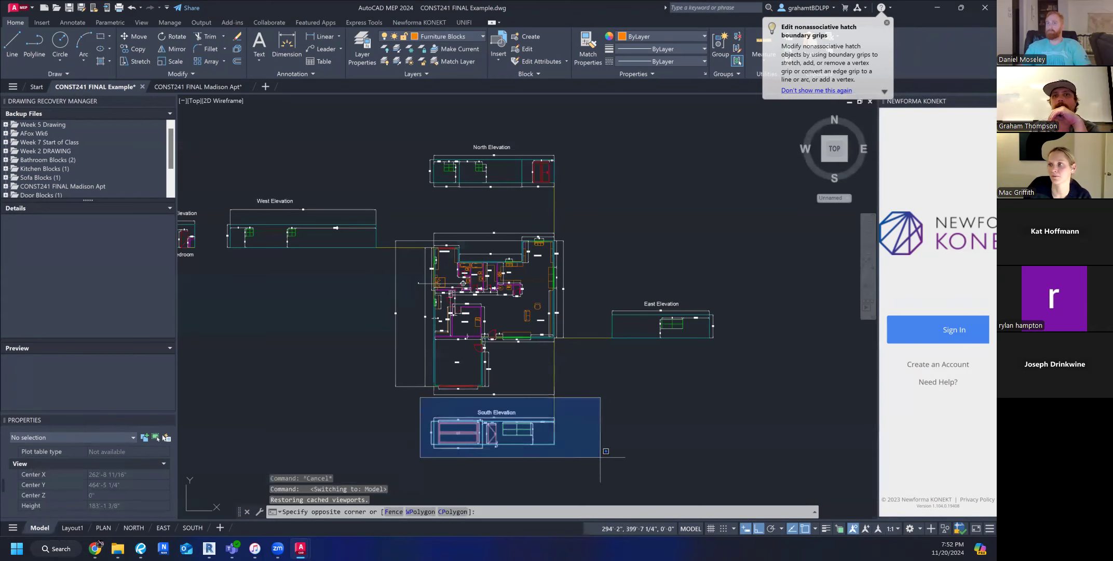
{"action": "left_click", "coordinate": [403, 413]}
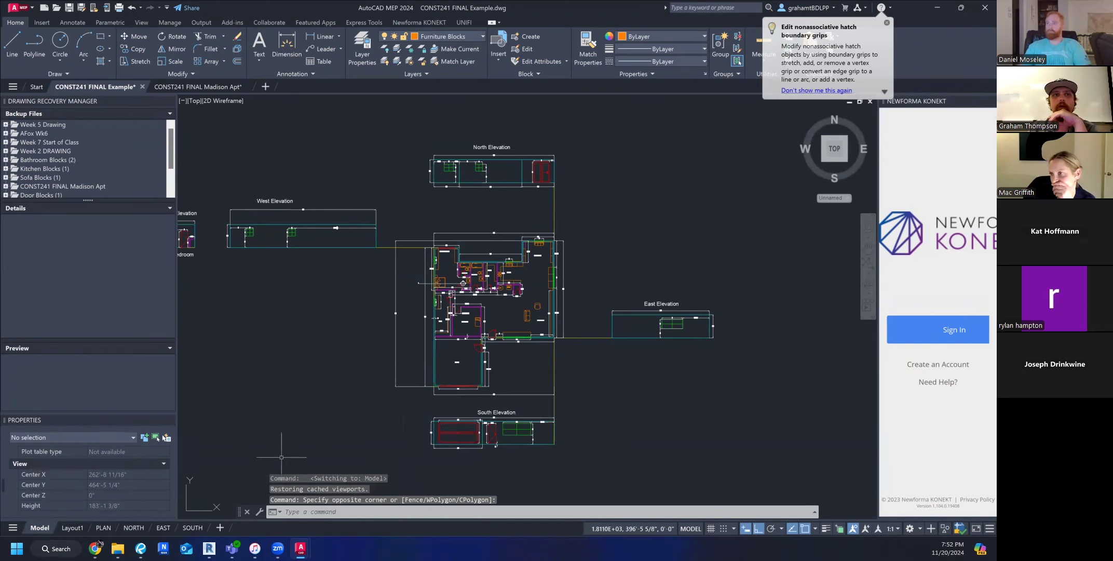
Activate the NORTH sheet's viewport, adjust the zoom and position of the North Elevation inside it, and return to paper space.
{"action": "left_click", "coordinate": [134, 527]}
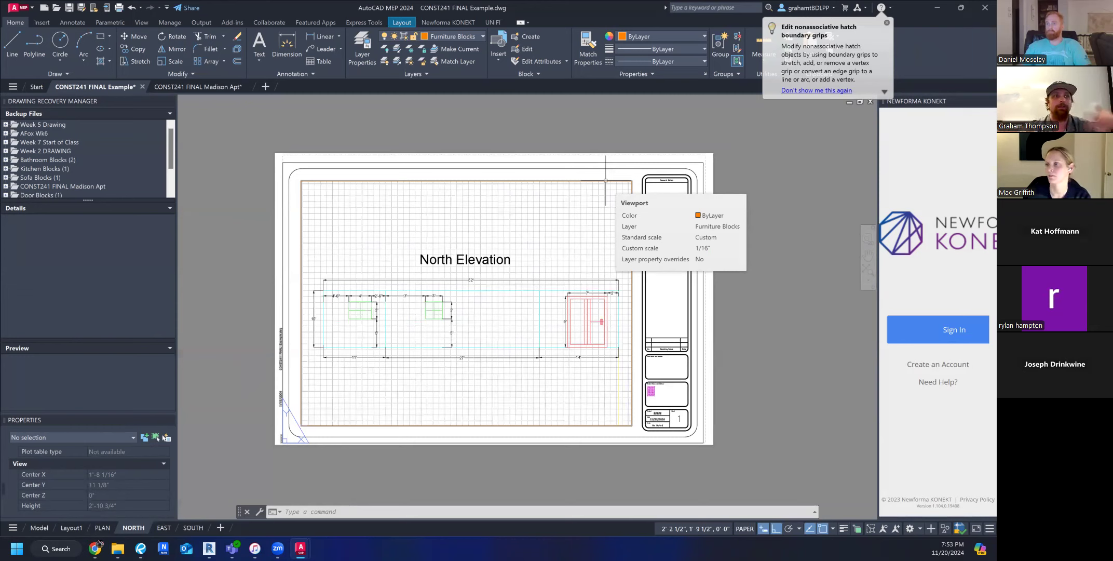
{"action": "double_click", "coordinate": [503, 358]}
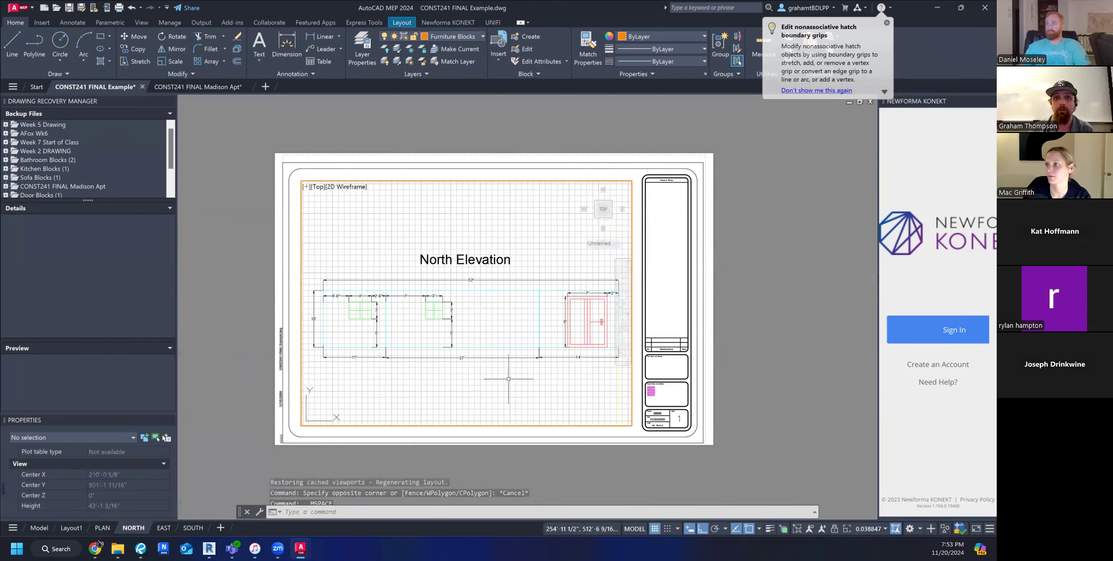
{"action": "scroll", "coordinate": [503, 359], "scroll_direction": "up", "scroll_amount": 2}
{"action": "scroll", "coordinate": [503, 358], "scroll_direction": "down", "scroll_amount": 5}
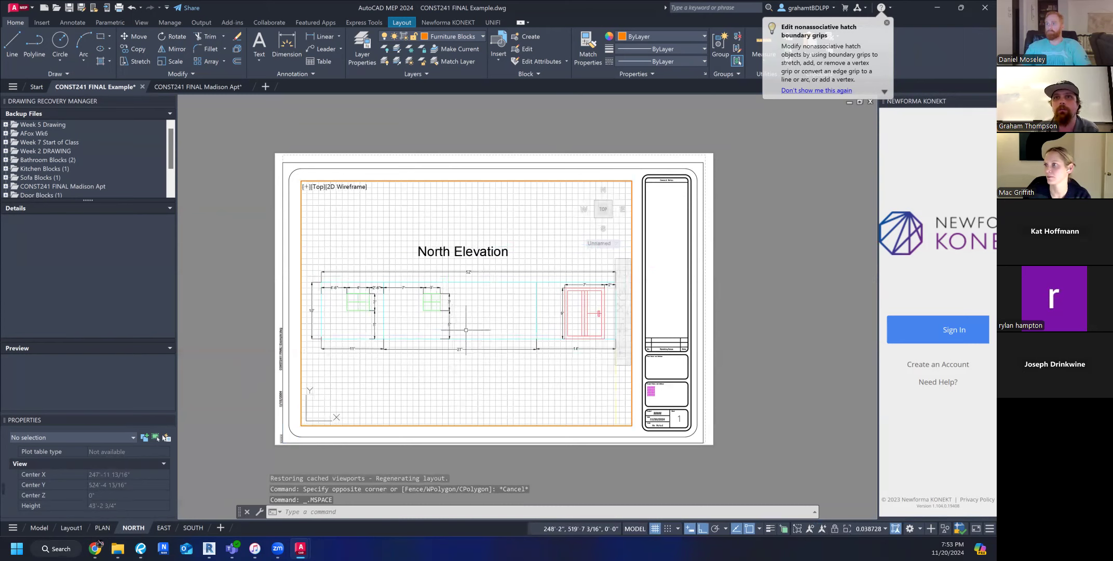
{"action": "scroll", "coordinate": [487, 326], "scroll_direction": "up", "scroll_amount": 3}
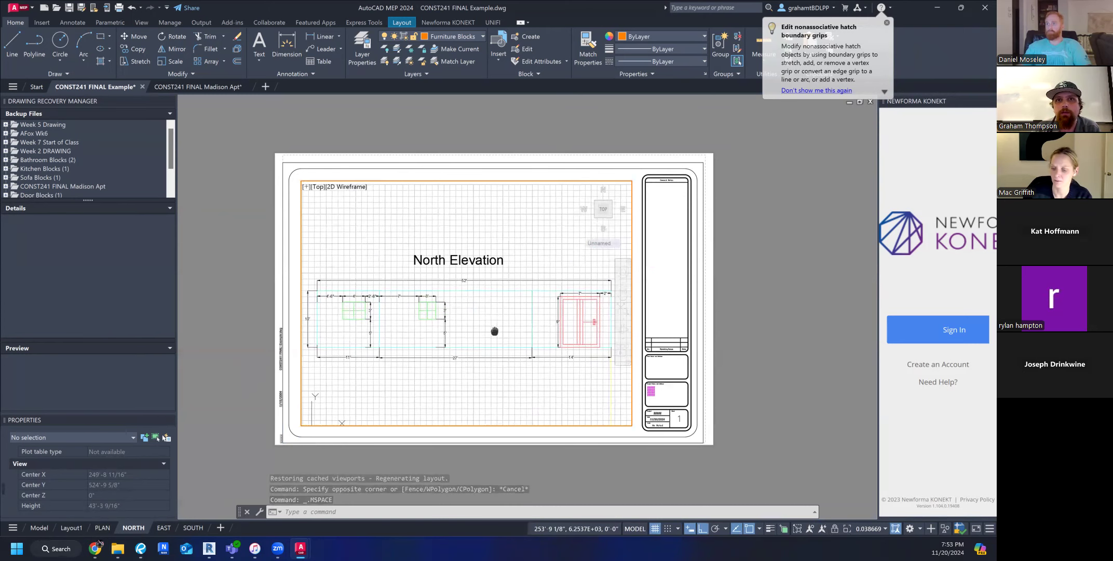
{"action": "double_click", "coordinate": [750, 306]}
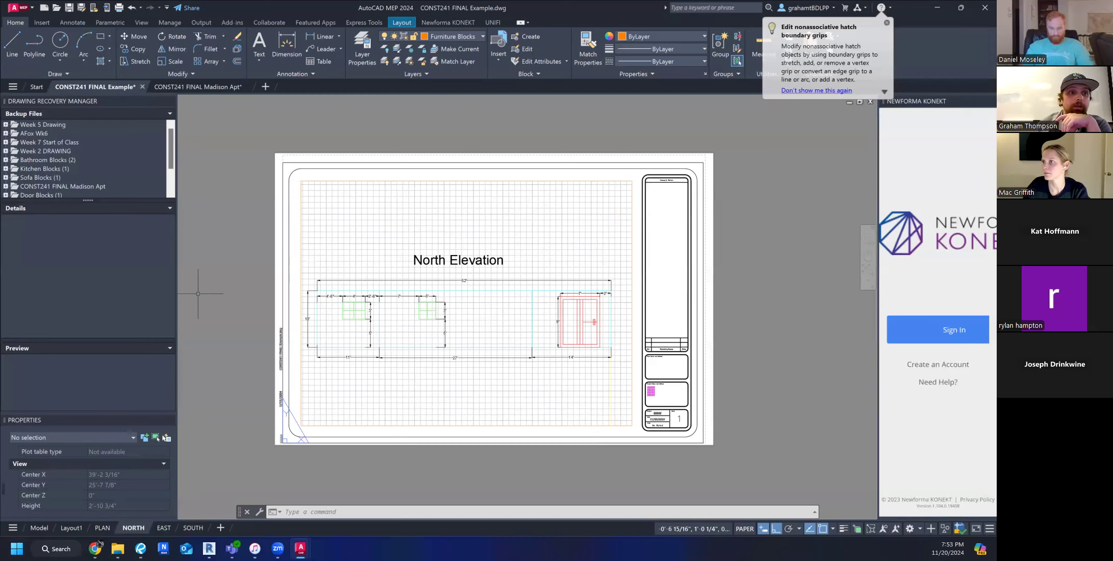
View the plan and all elevations in model space, and open the PLAN sheet for comparison.
{"action": "left_click", "coordinate": [39, 528]}
{"action": "middle_click_drag", "start_coordinate": [478, 336], "coordinate": [540, 345]}
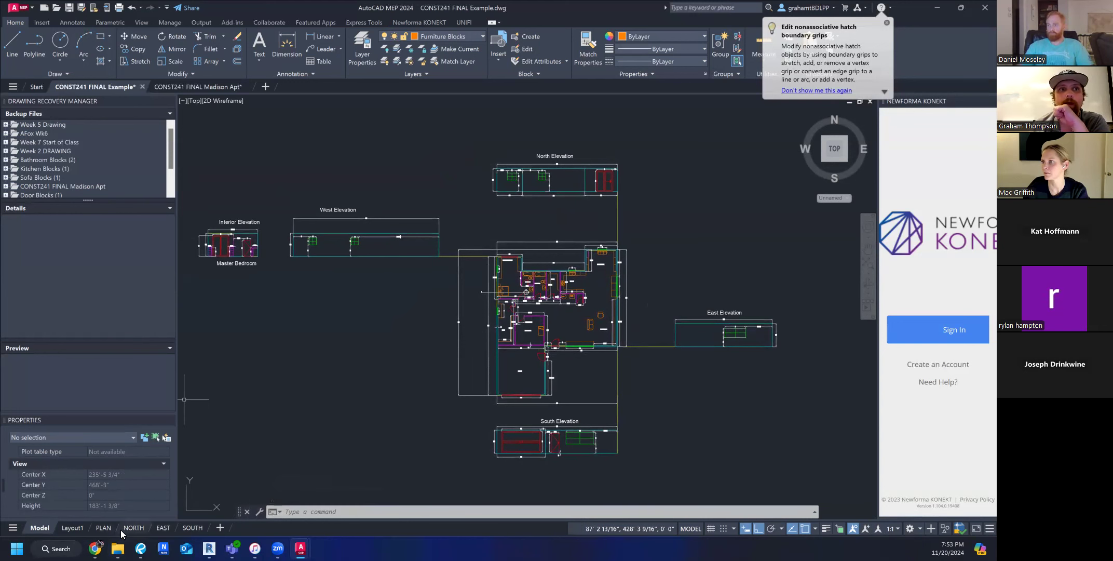
{"action": "left_click", "coordinate": [103, 527]}
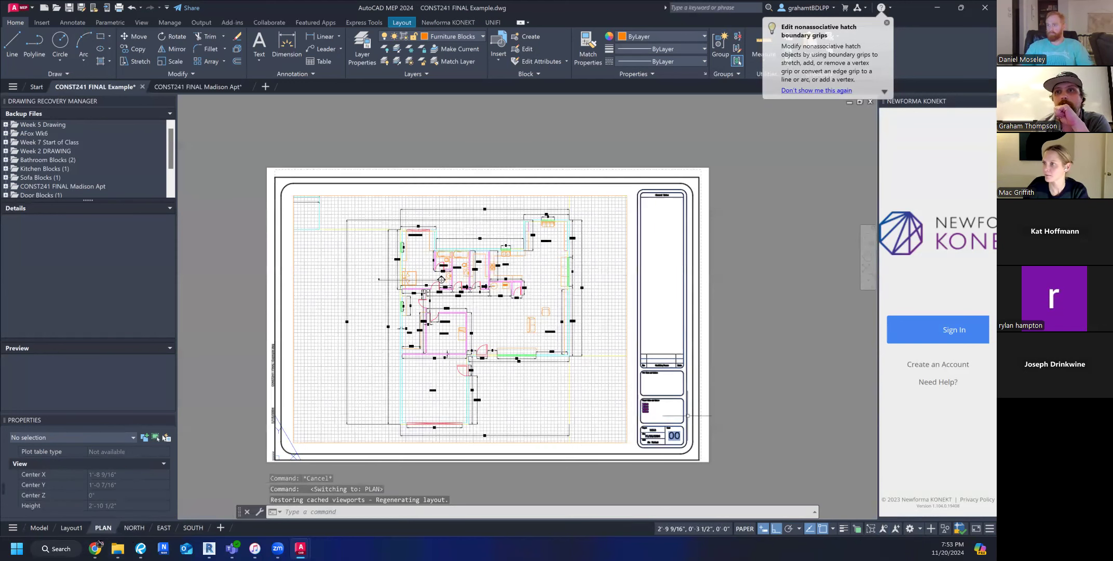